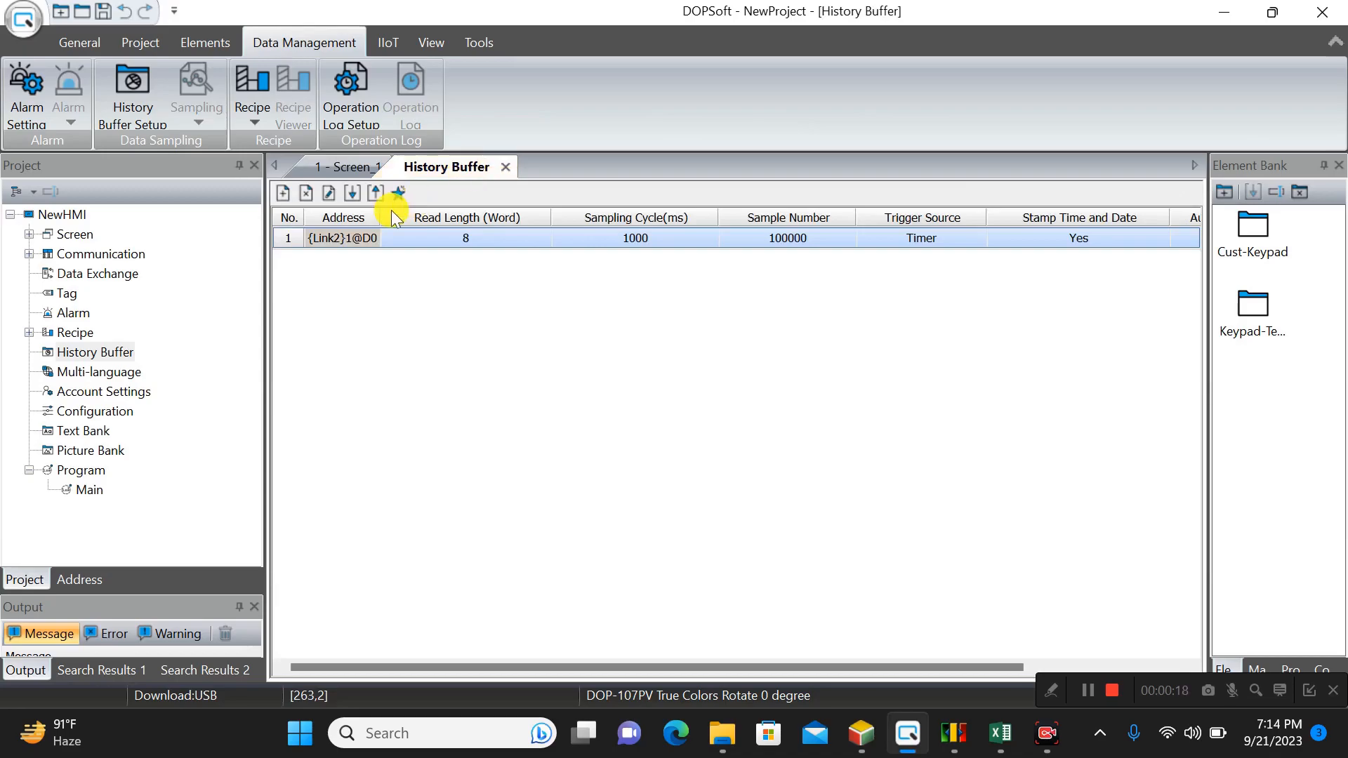
Review the history buffer's sampling and file output properties alongside the DATA LOG sheet in Excel
left_click(329, 194)
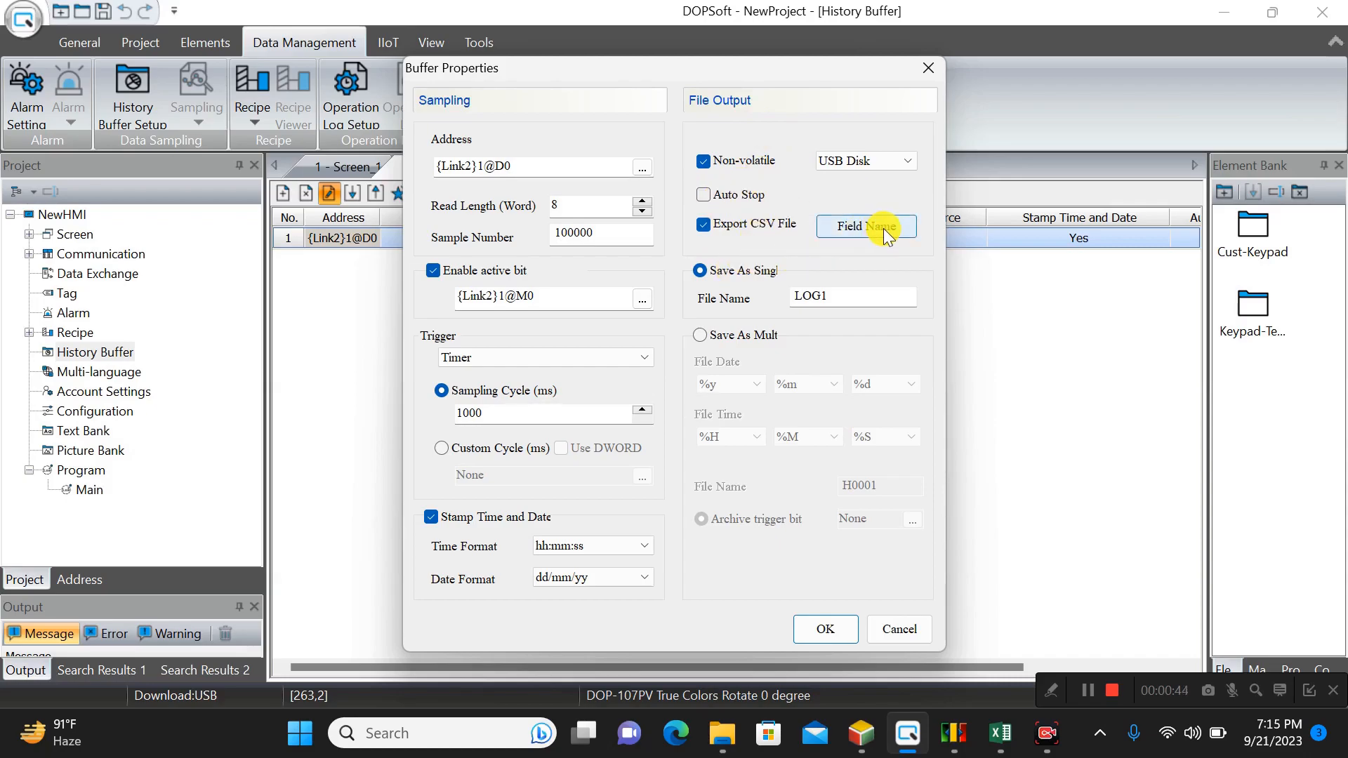
left_click(1003, 727)
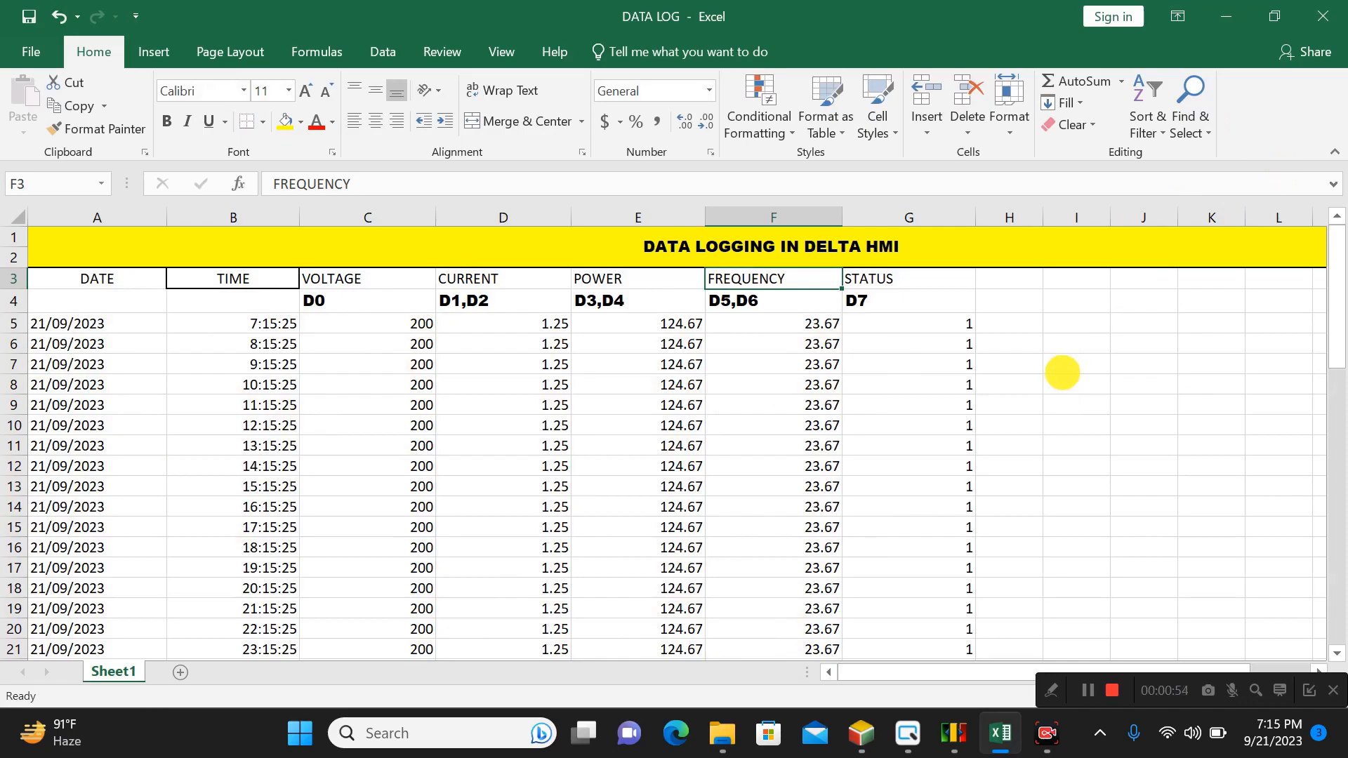
left_click(1224, 16)
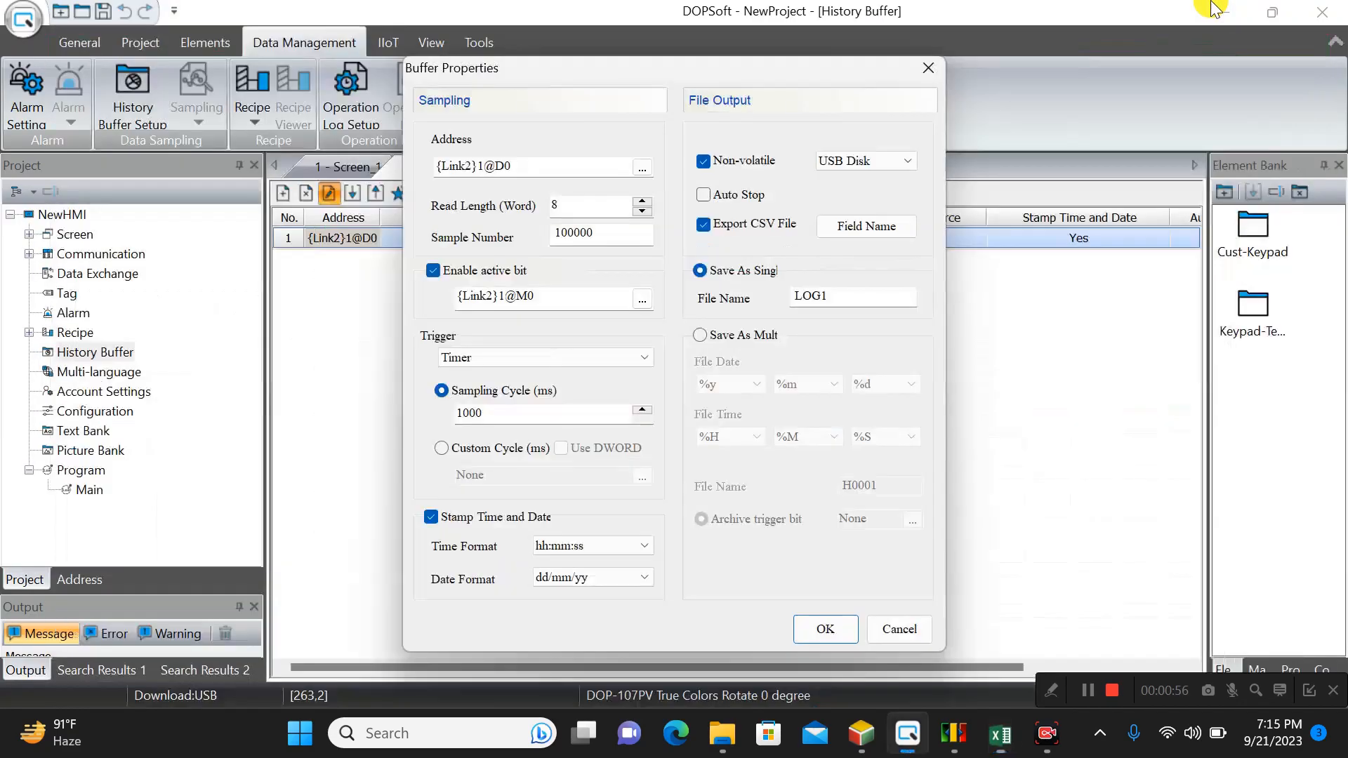
left_click(825, 631)
Place a historical data table about 793 by 471 on Screen_1, covering nearly the whole screen
left_click(196, 106)
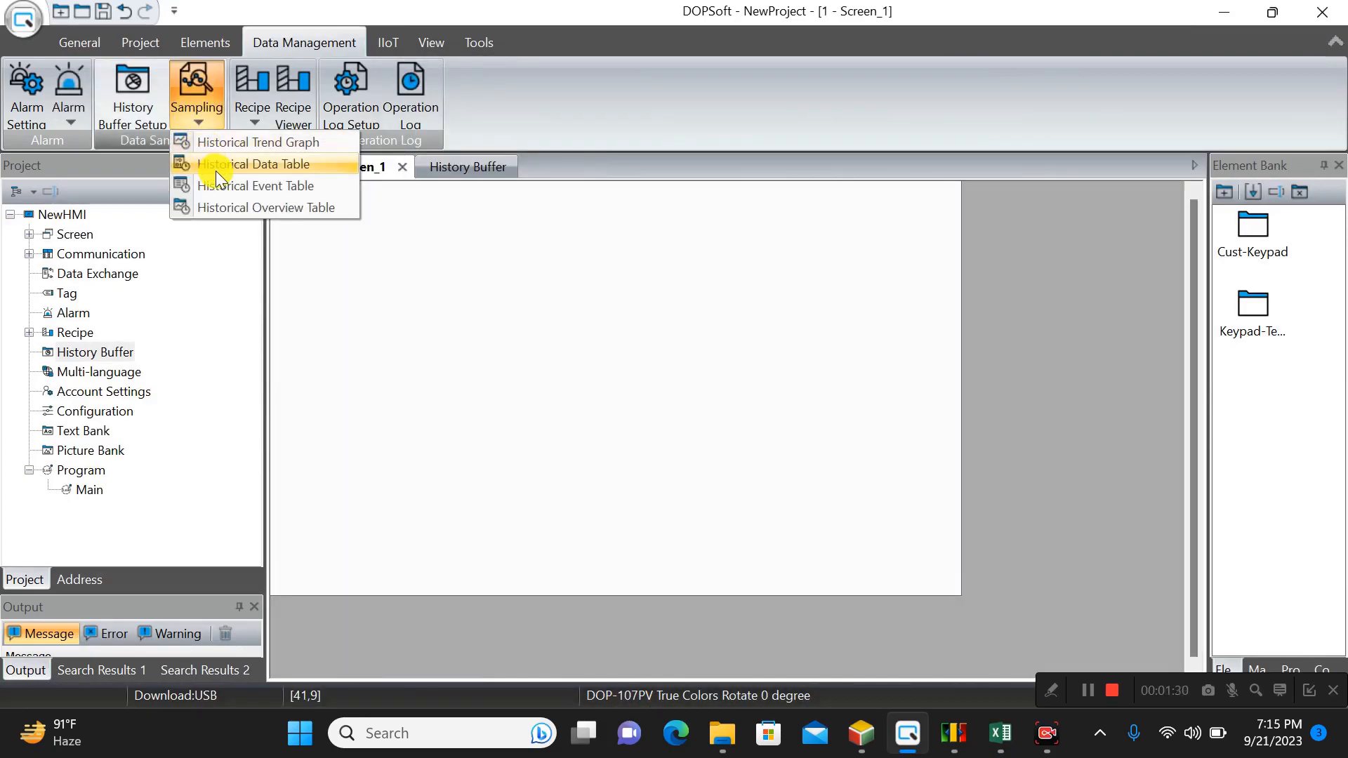
left_click(216, 166)
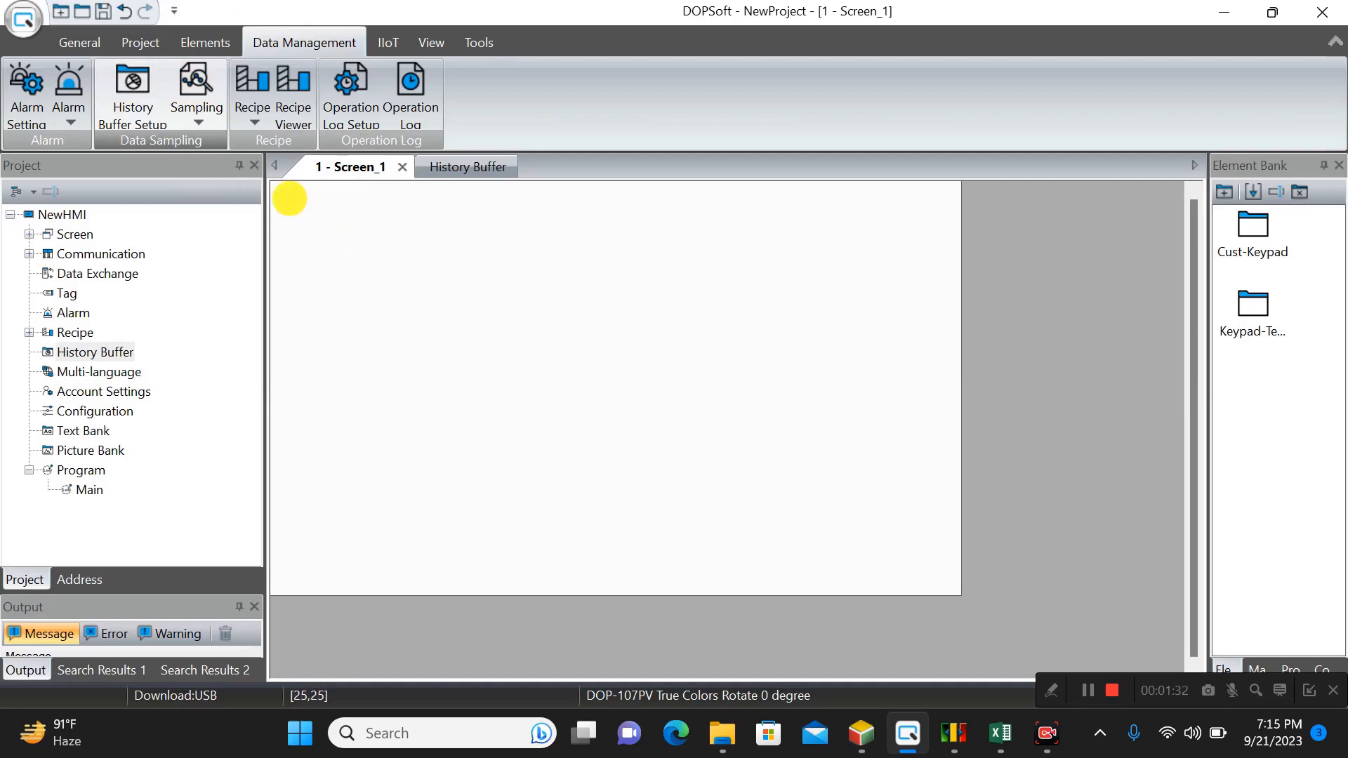
left_click_drag(274, 185, 959, 589)
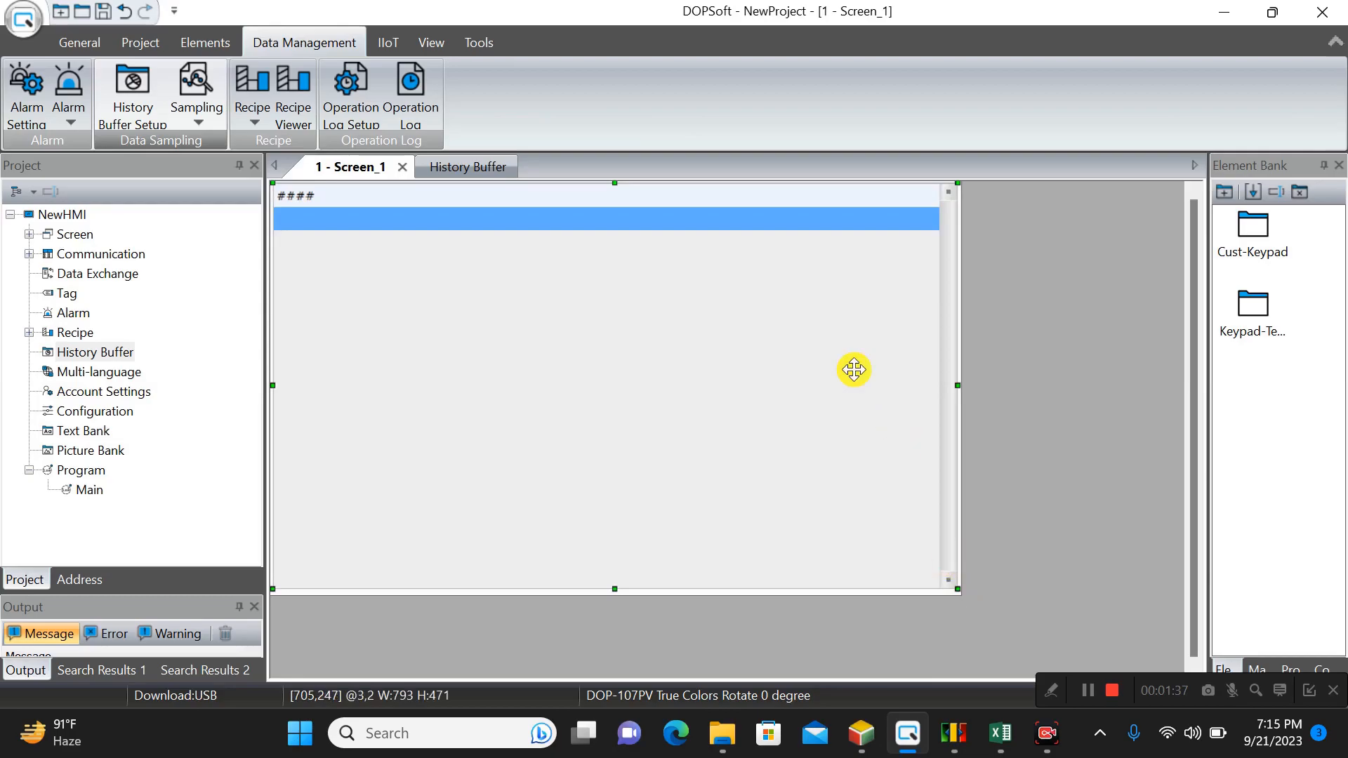
Set the historical data table's column count to 5 and show its gridlines
double_click(689, 389)
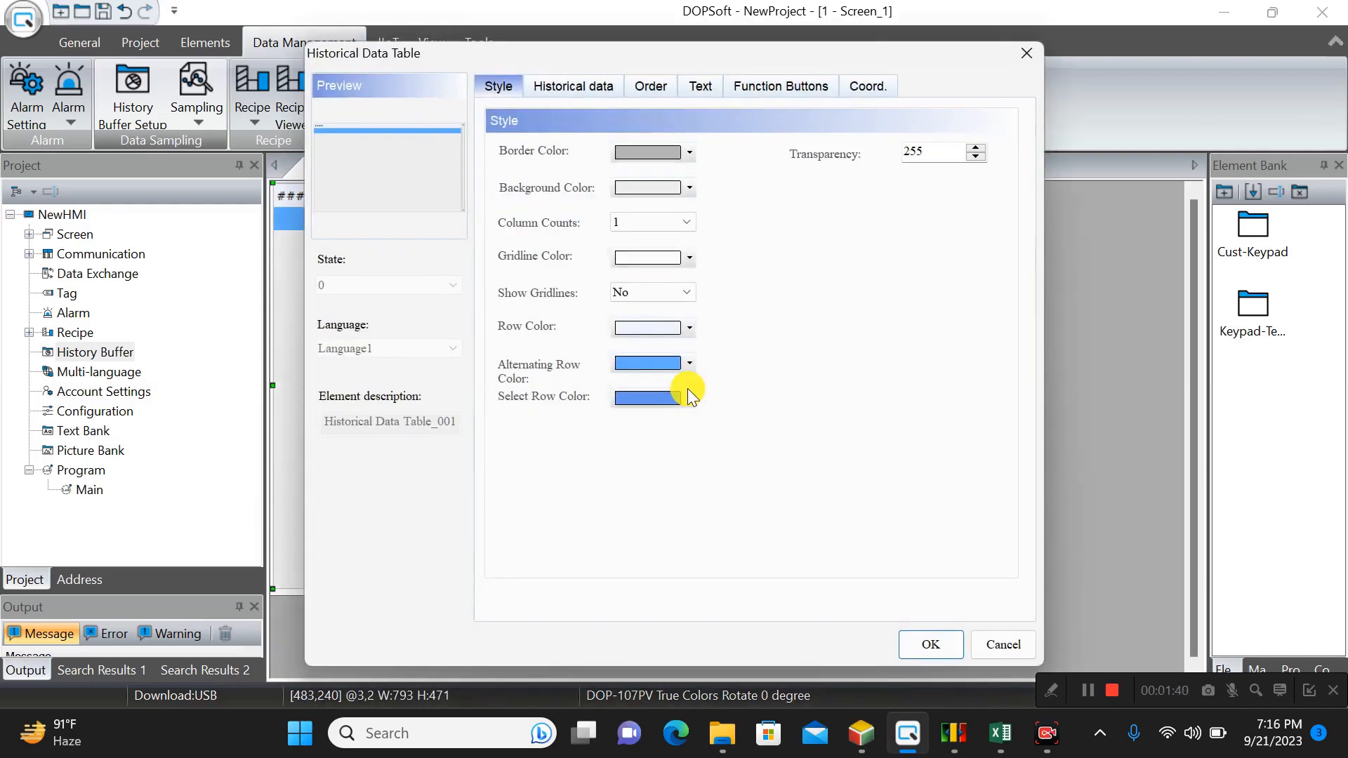
left_click(664, 222)
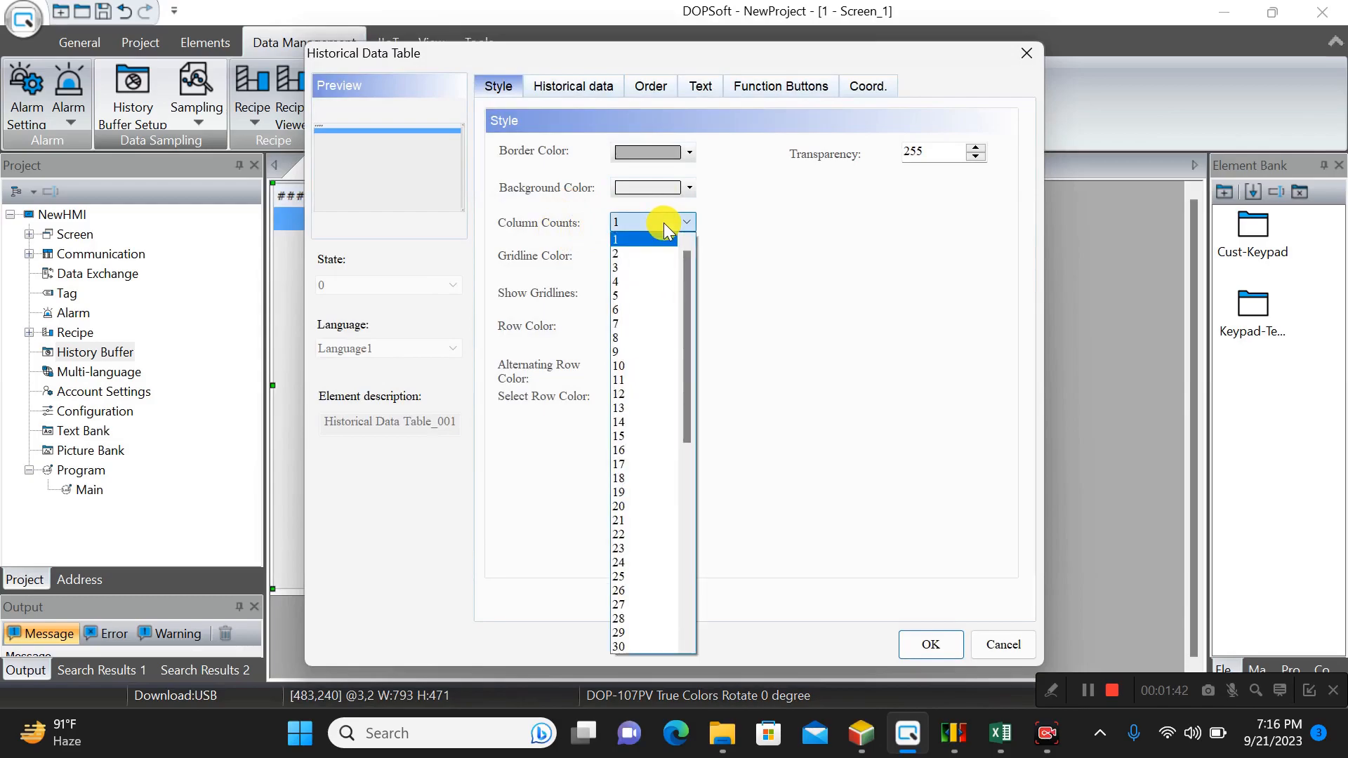
left_click(642, 297)
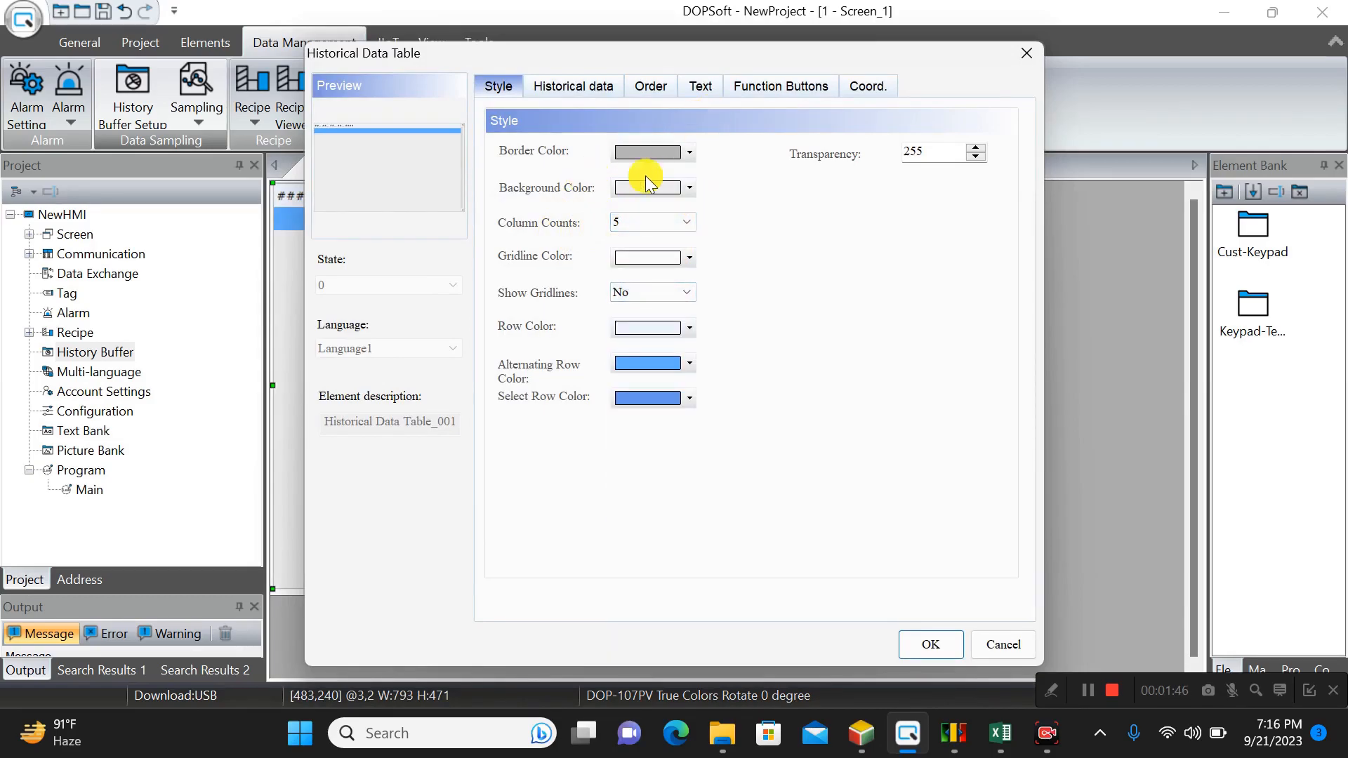
left_click(648, 289)
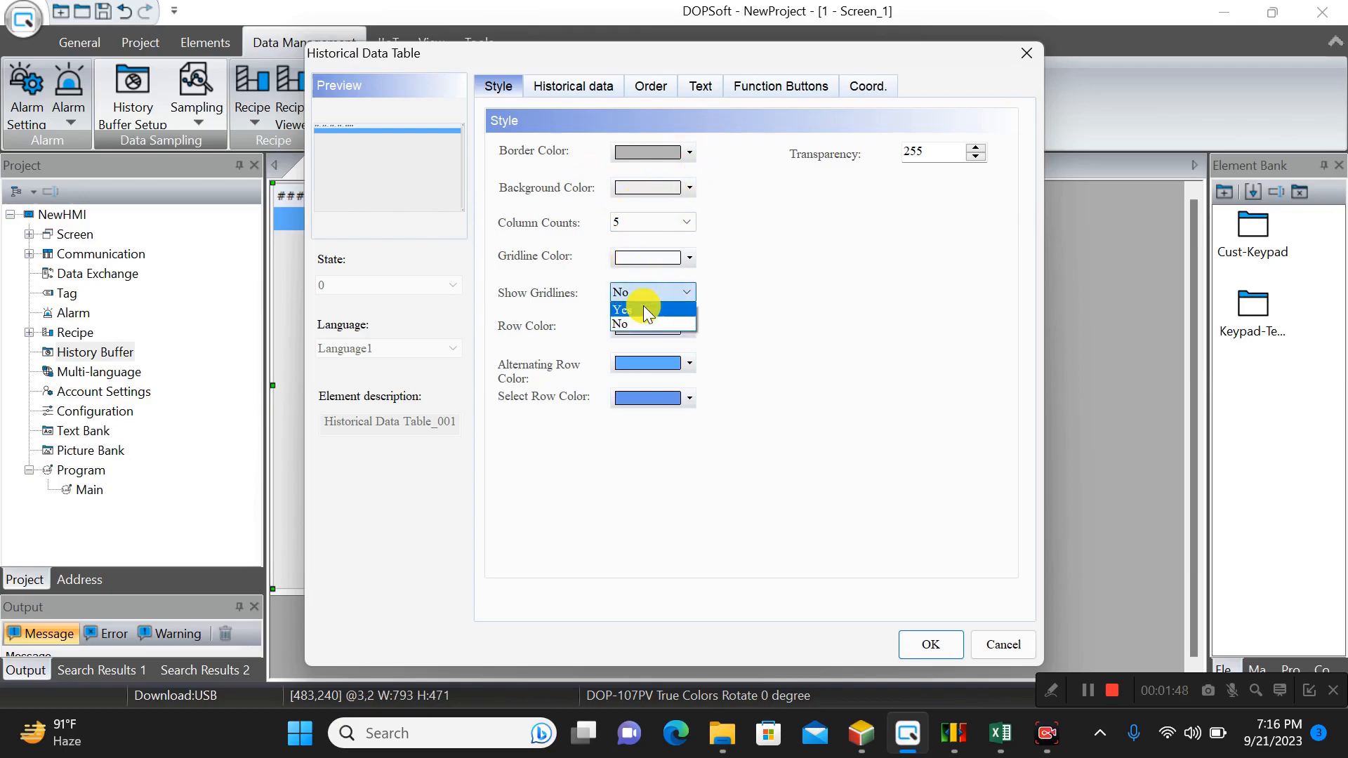
left_click(642, 309)
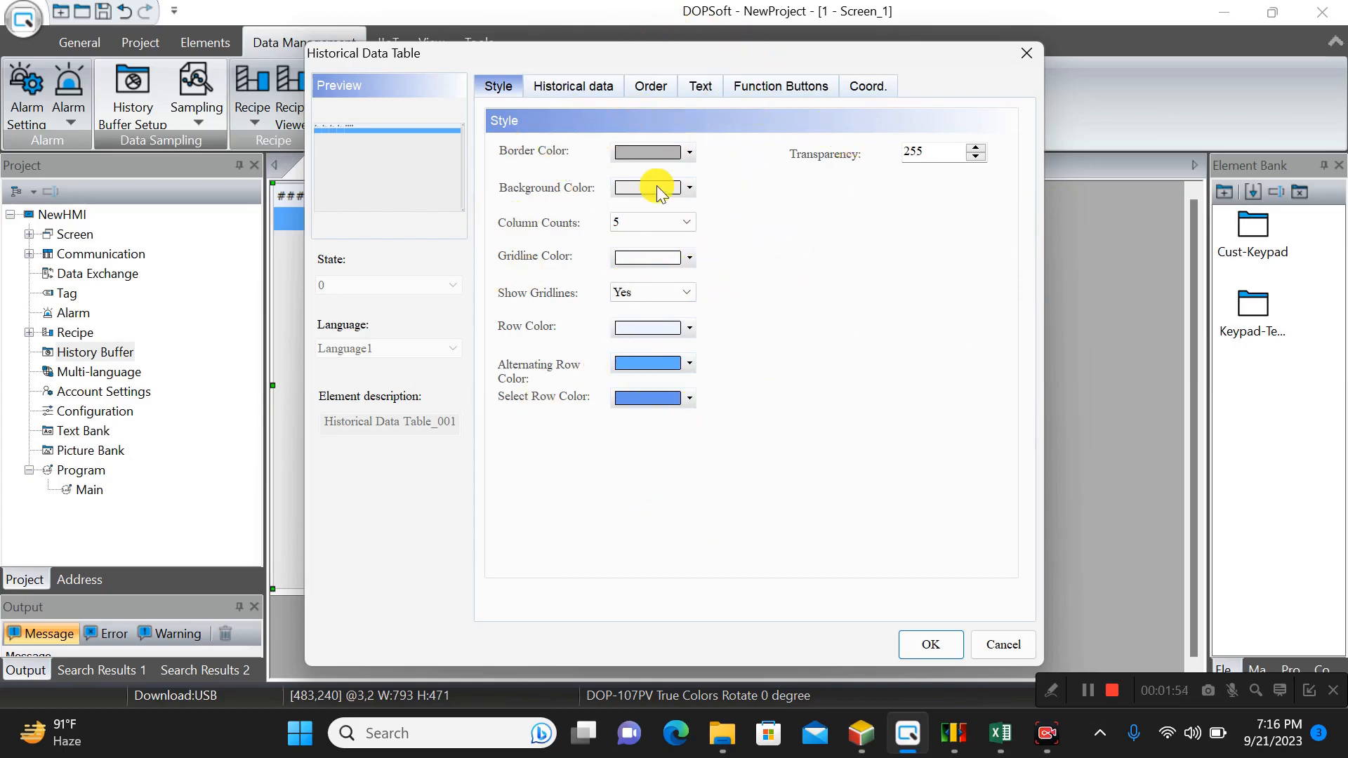
From the table's historical data settings, review the history buffer's CSV field names, lengths, start positions, formats and digits, leaving the table settings unsaved
left_click(573, 104)
left_click_drag(576, 64, 723, 69)
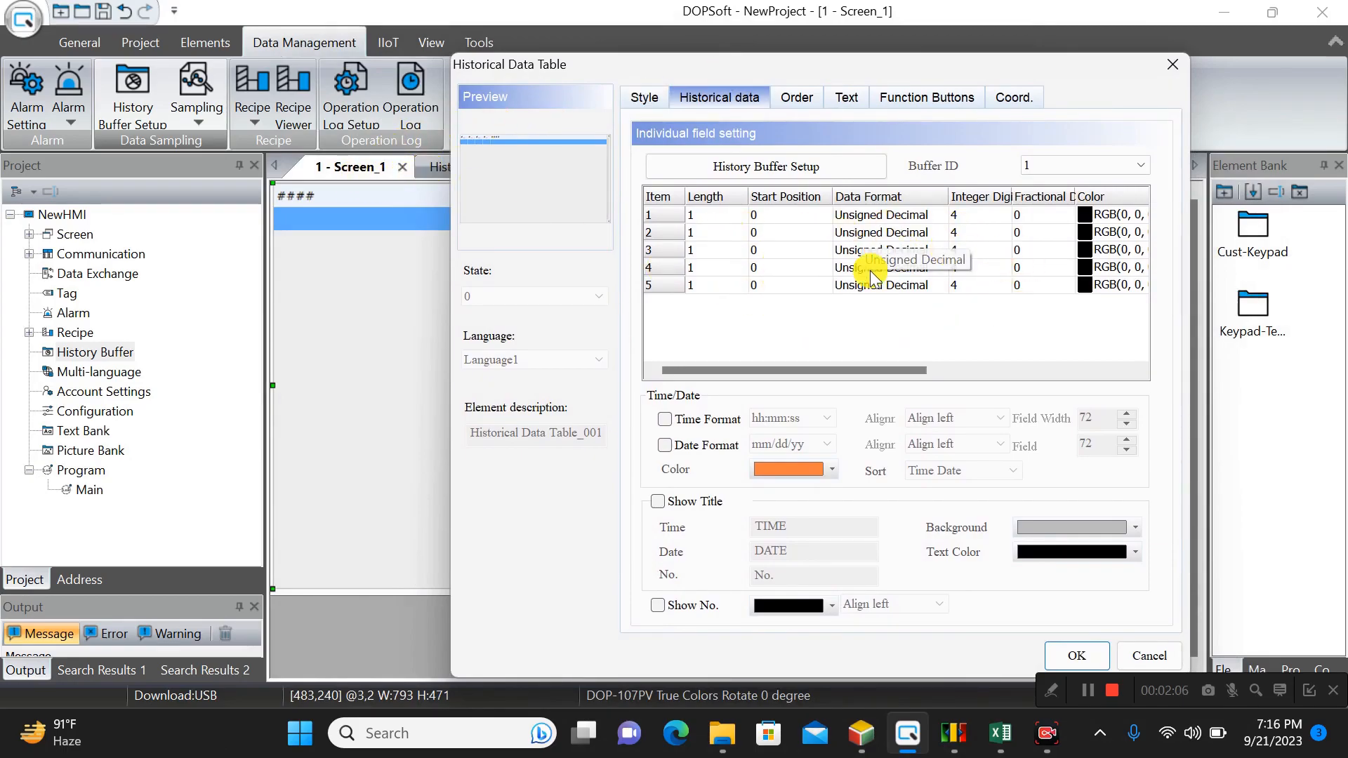
left_click(765, 171)
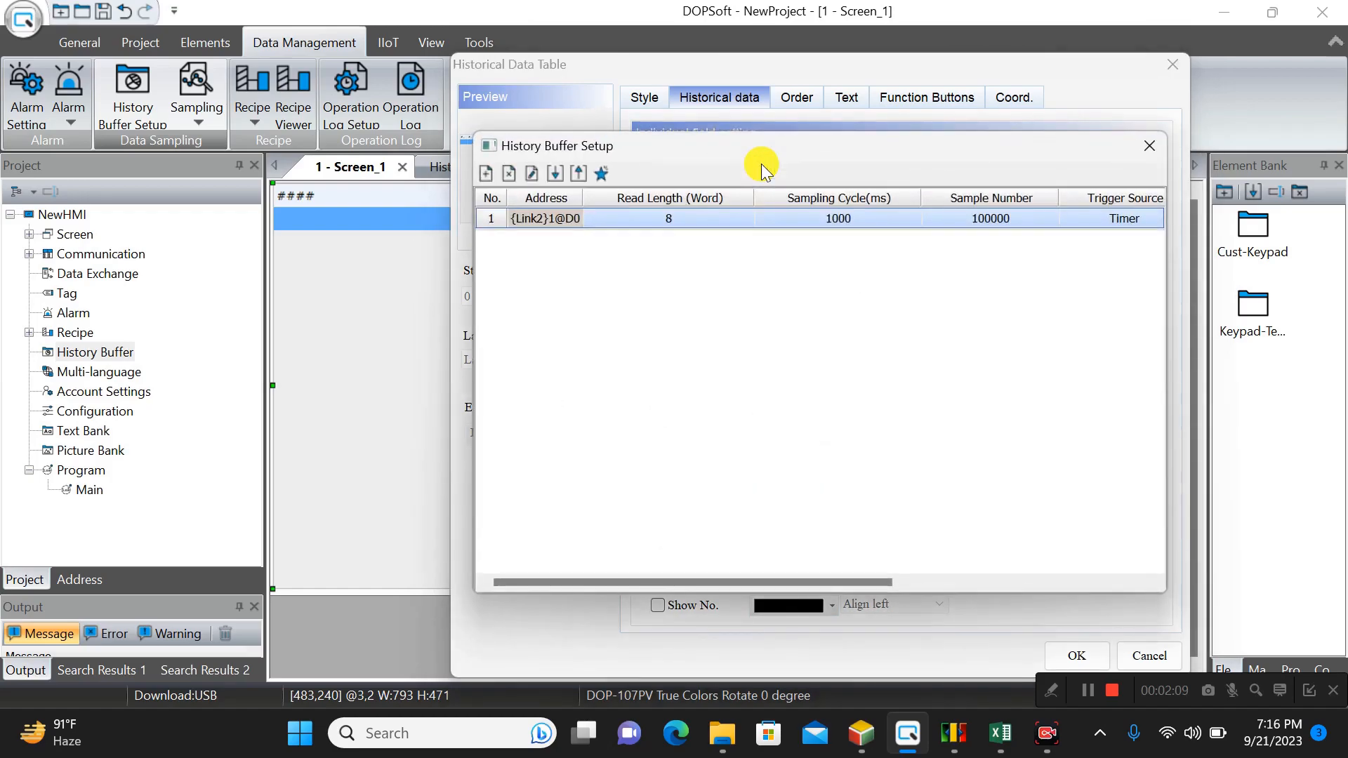
left_click(532, 175)
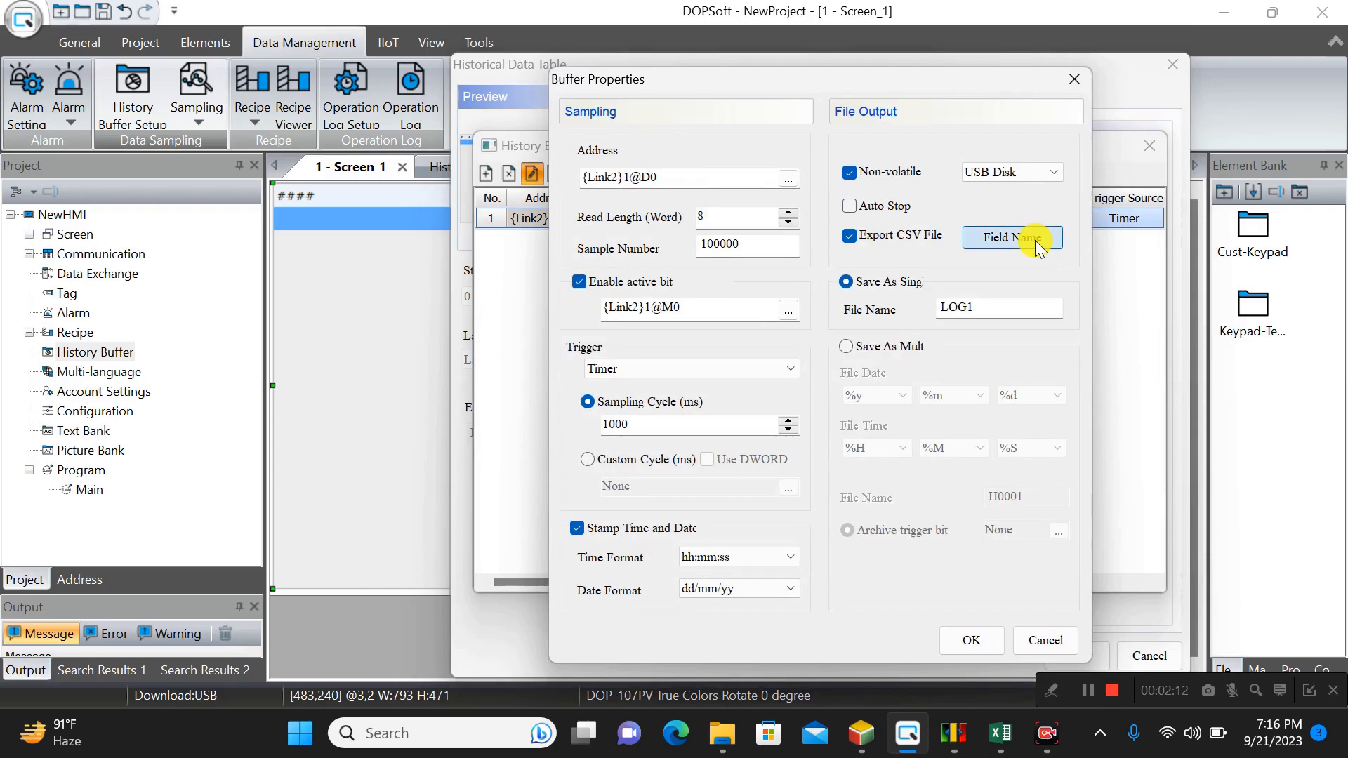
left_click(1012, 238)
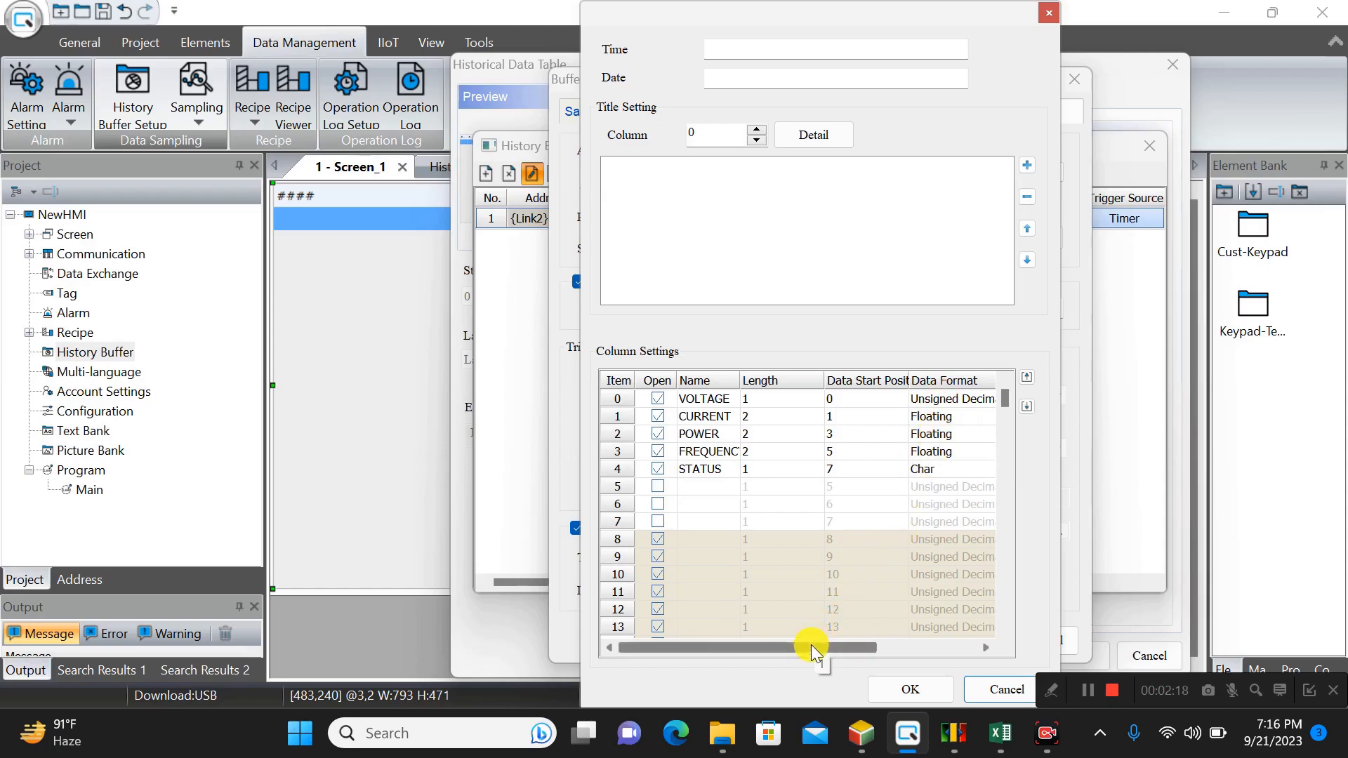
left_click_drag(811, 644, 915, 647)
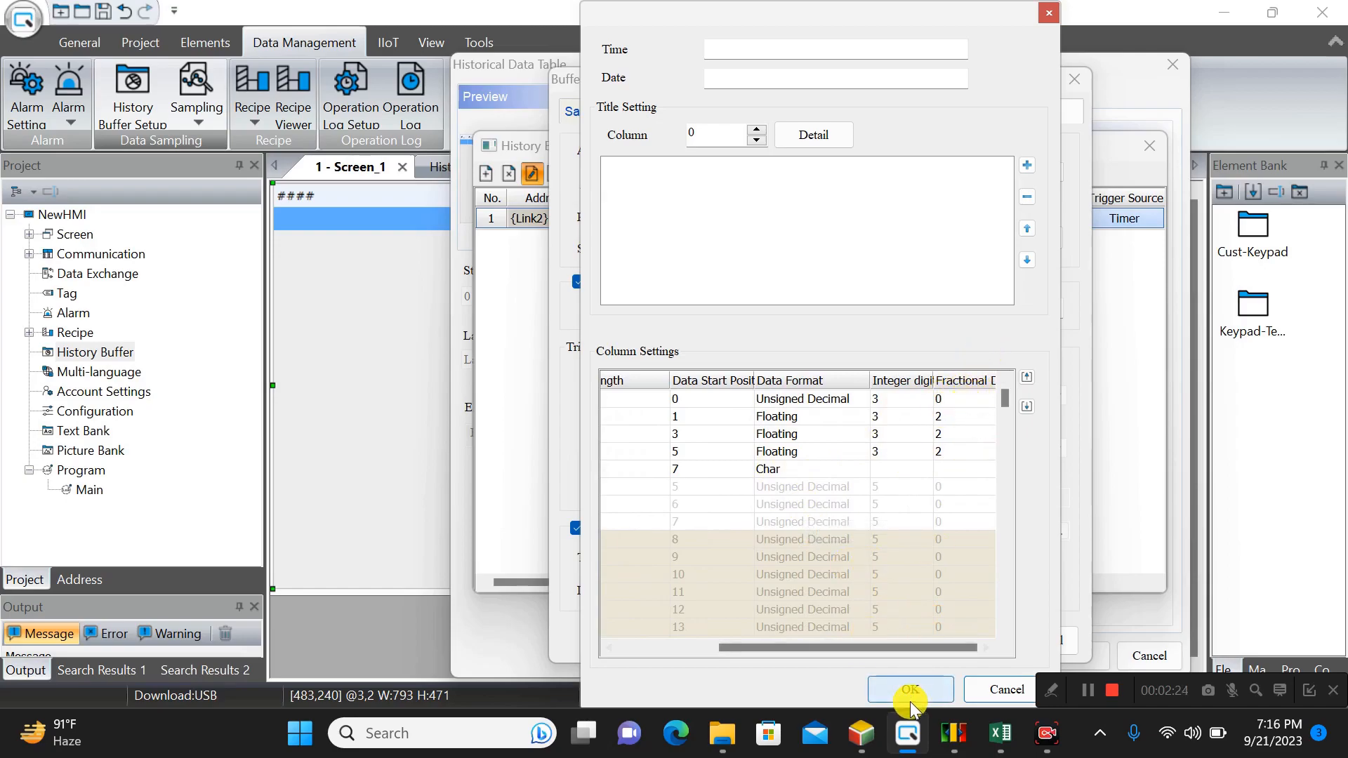
left_click_drag(882, 646, 719, 632)
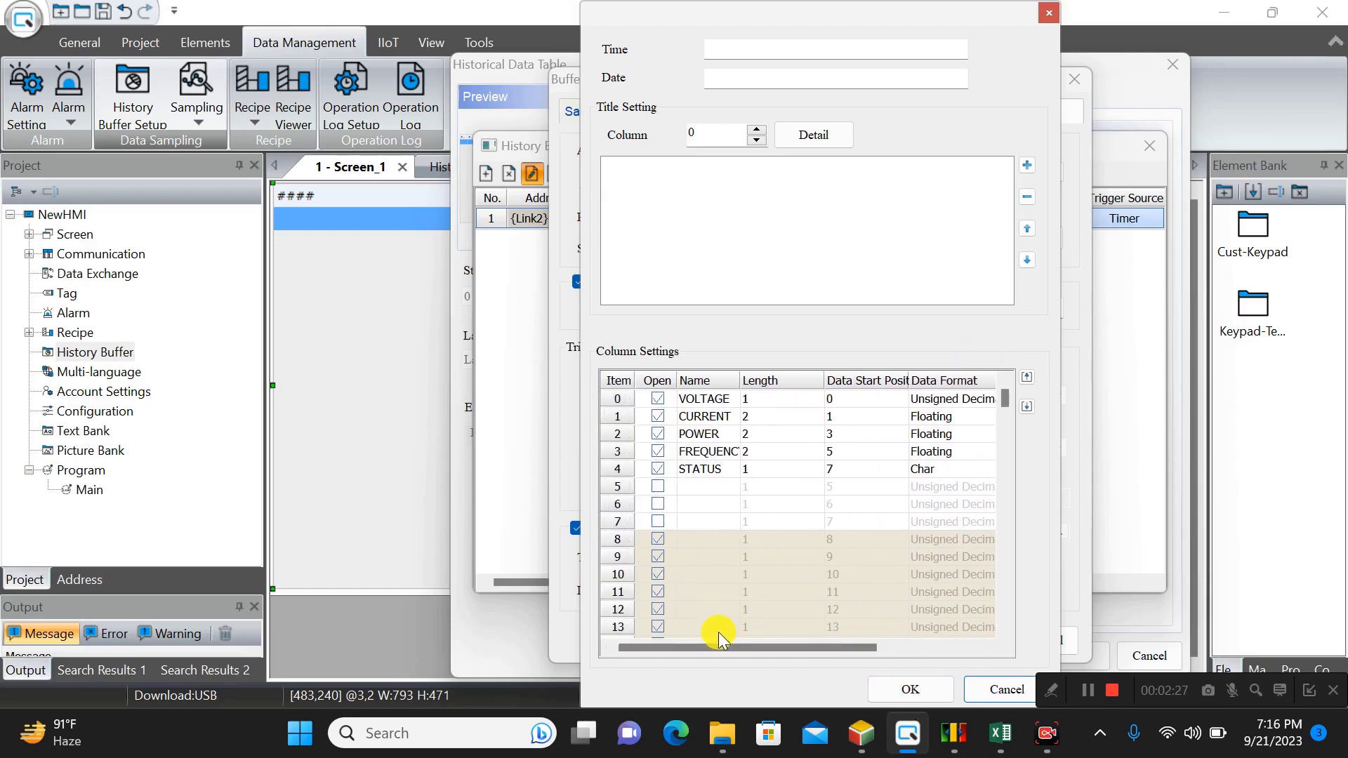
left_click(911, 694)
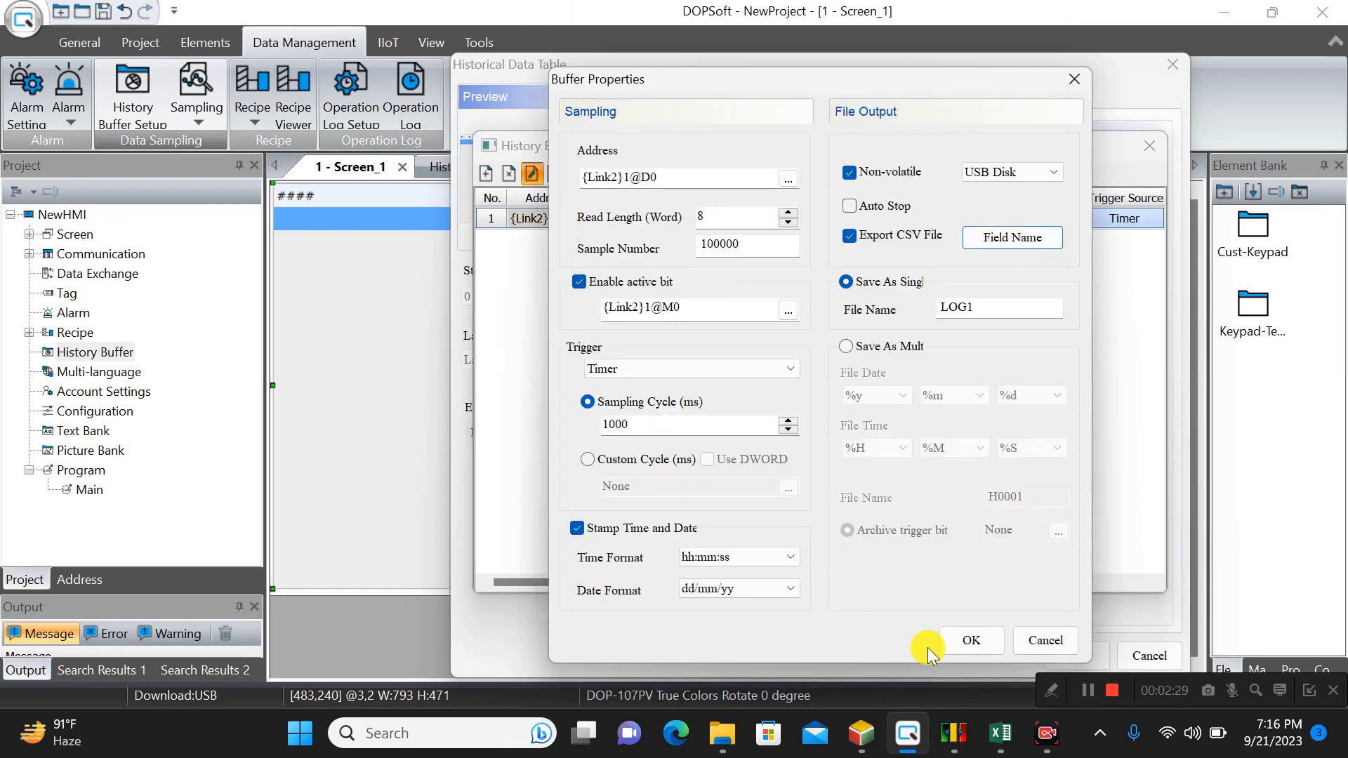
left_click(972, 641)
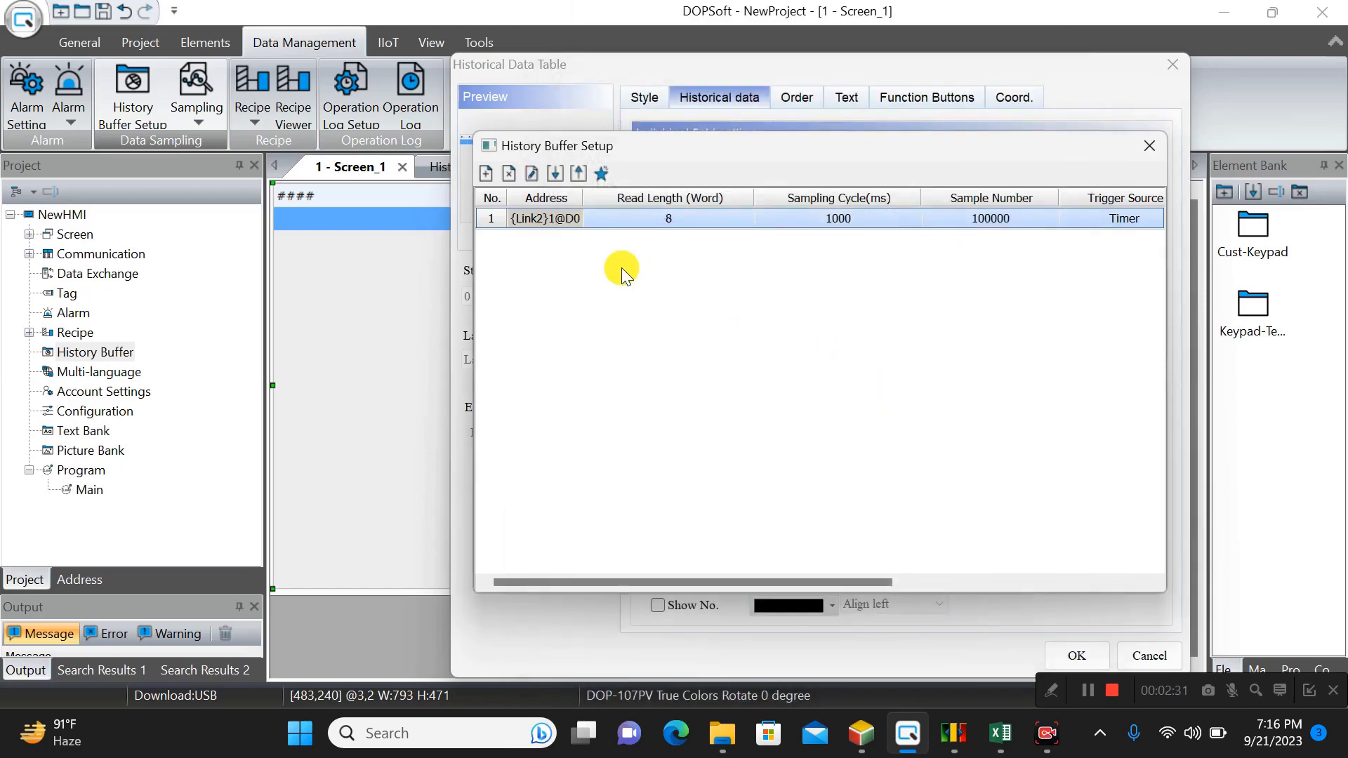
left_click(1169, 66)
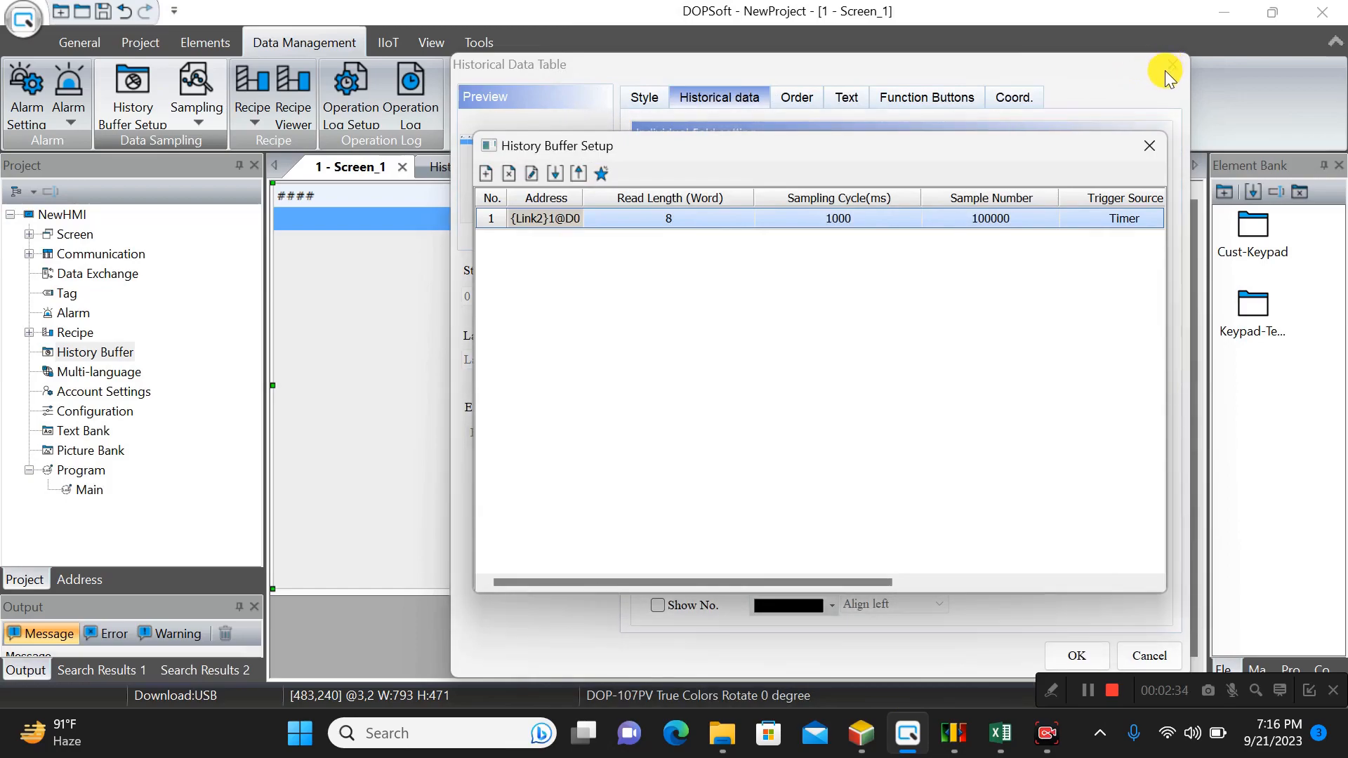
left_click(1150, 144)
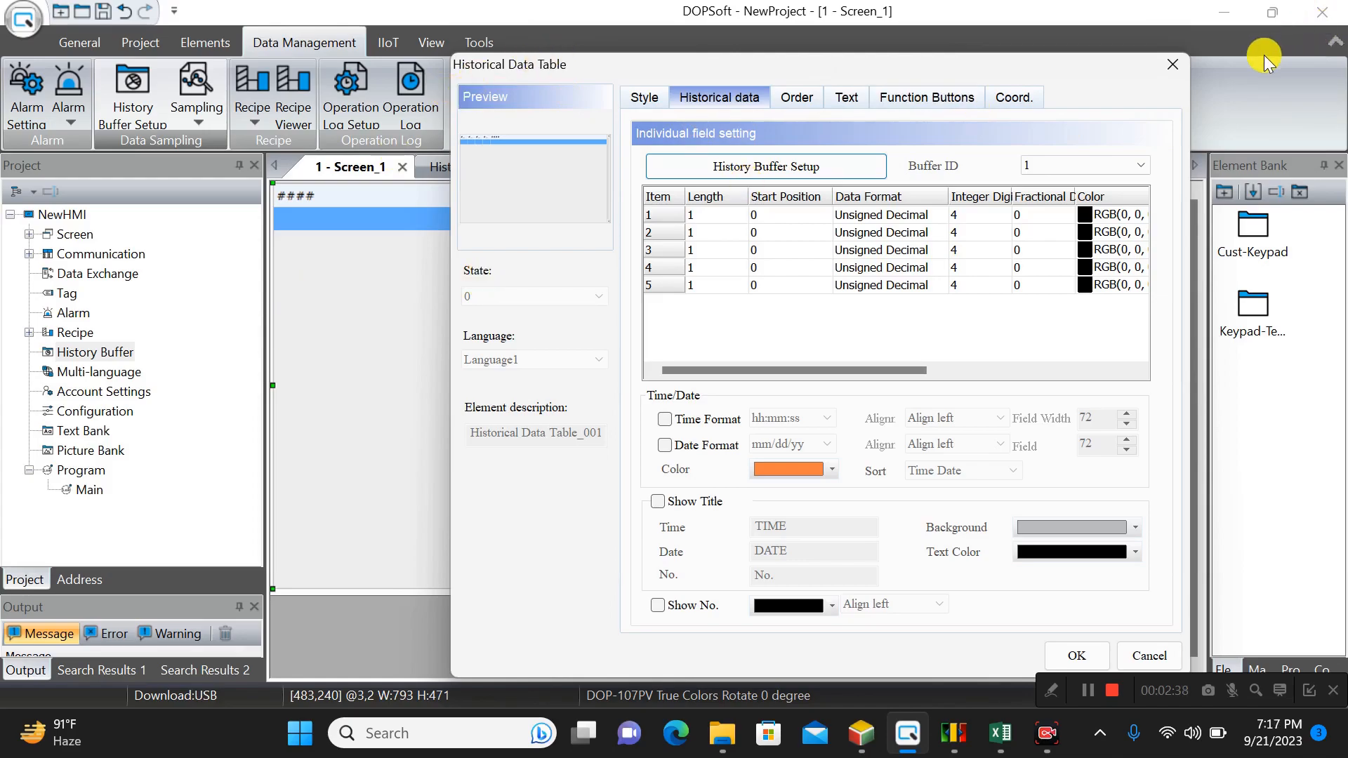
left_click(1173, 64)
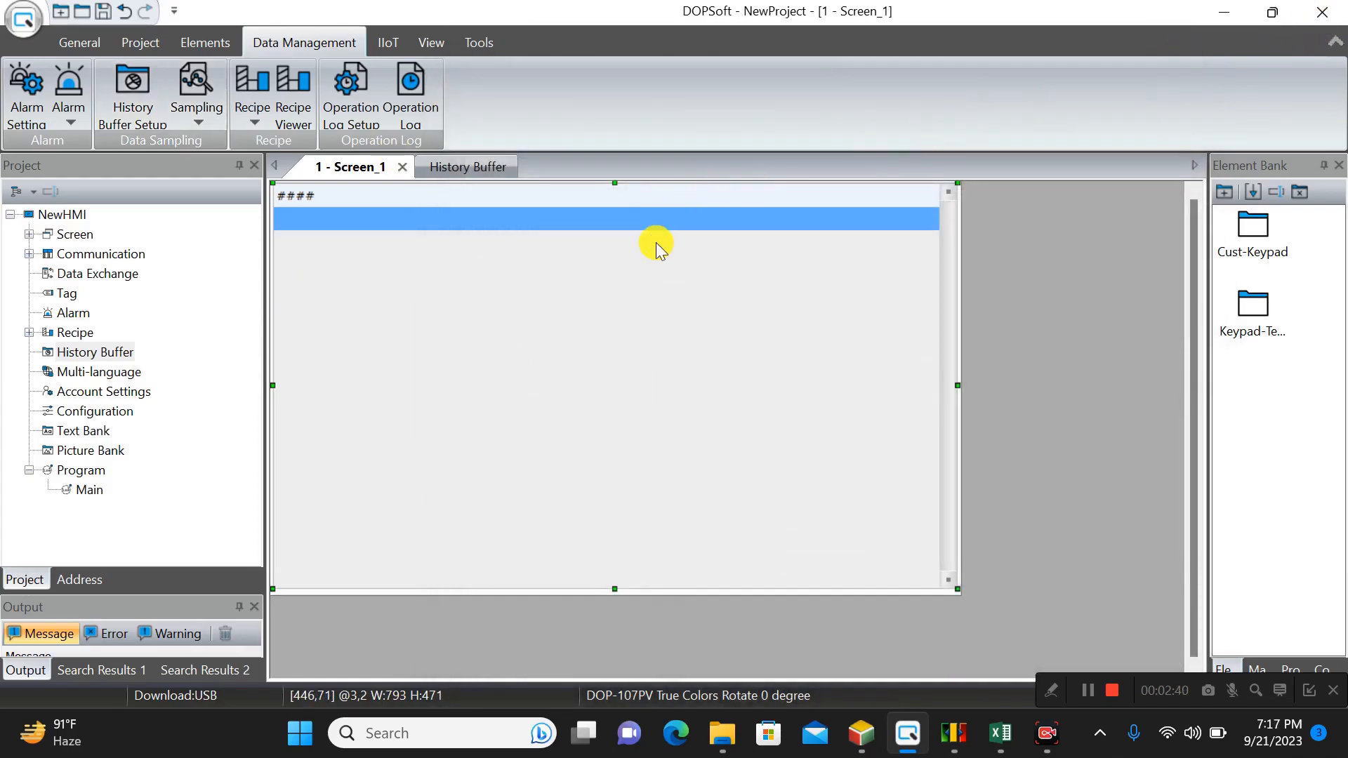
Reopen the historical data table's properties and set its column count to 5
double_click(659, 248)
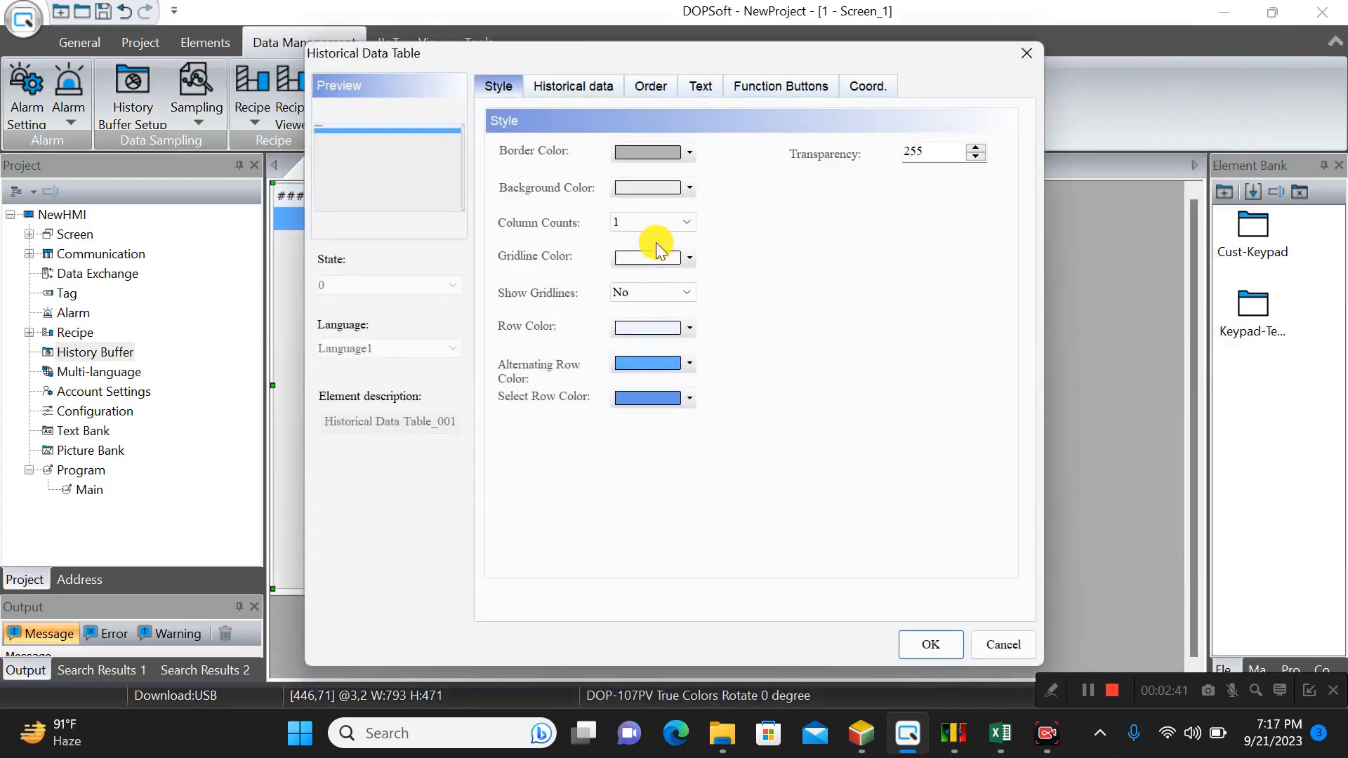
left_click(686, 219)
left_click(646, 301)
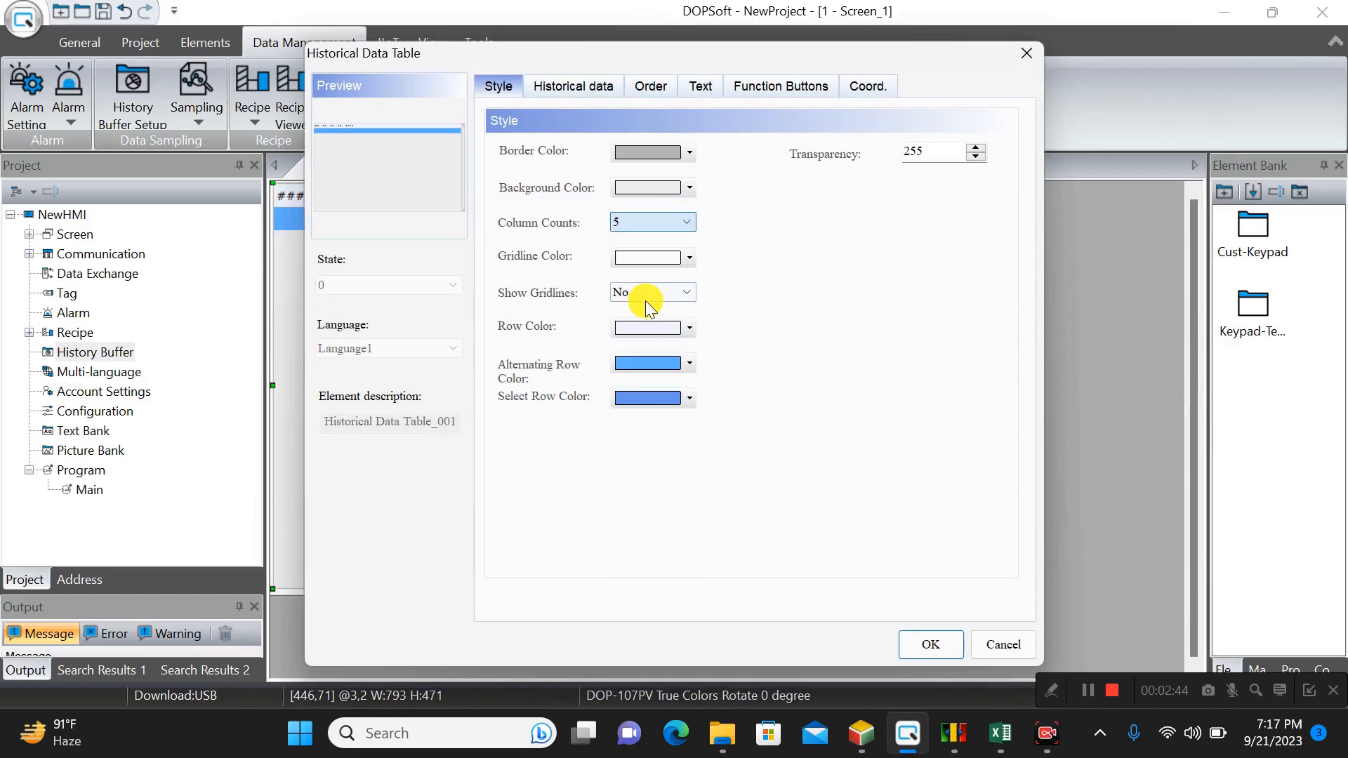
Compare the table's individual field settings with the register assignments in the DATA LOG sheet in Excel
left_click(576, 90)
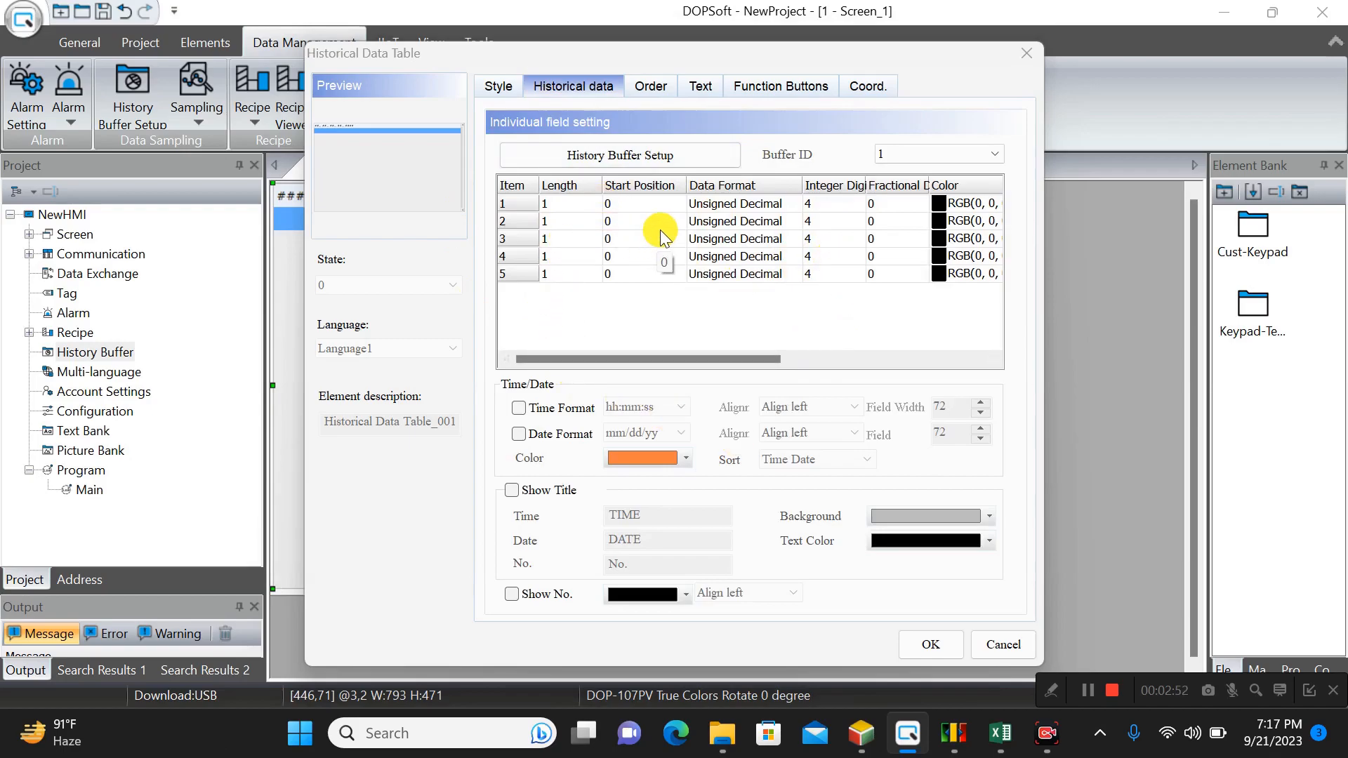
left_click(552, 202)
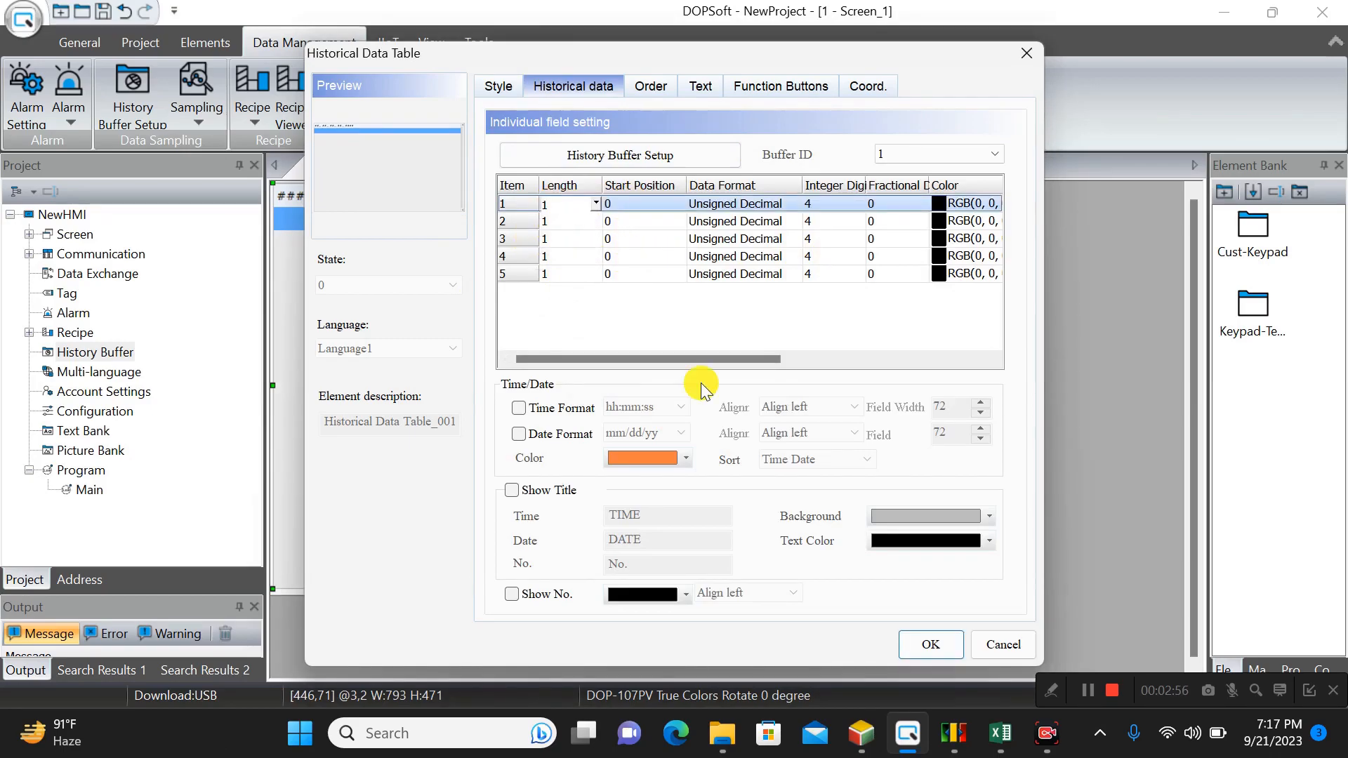
left_click_drag(1005, 742, 935, 707)
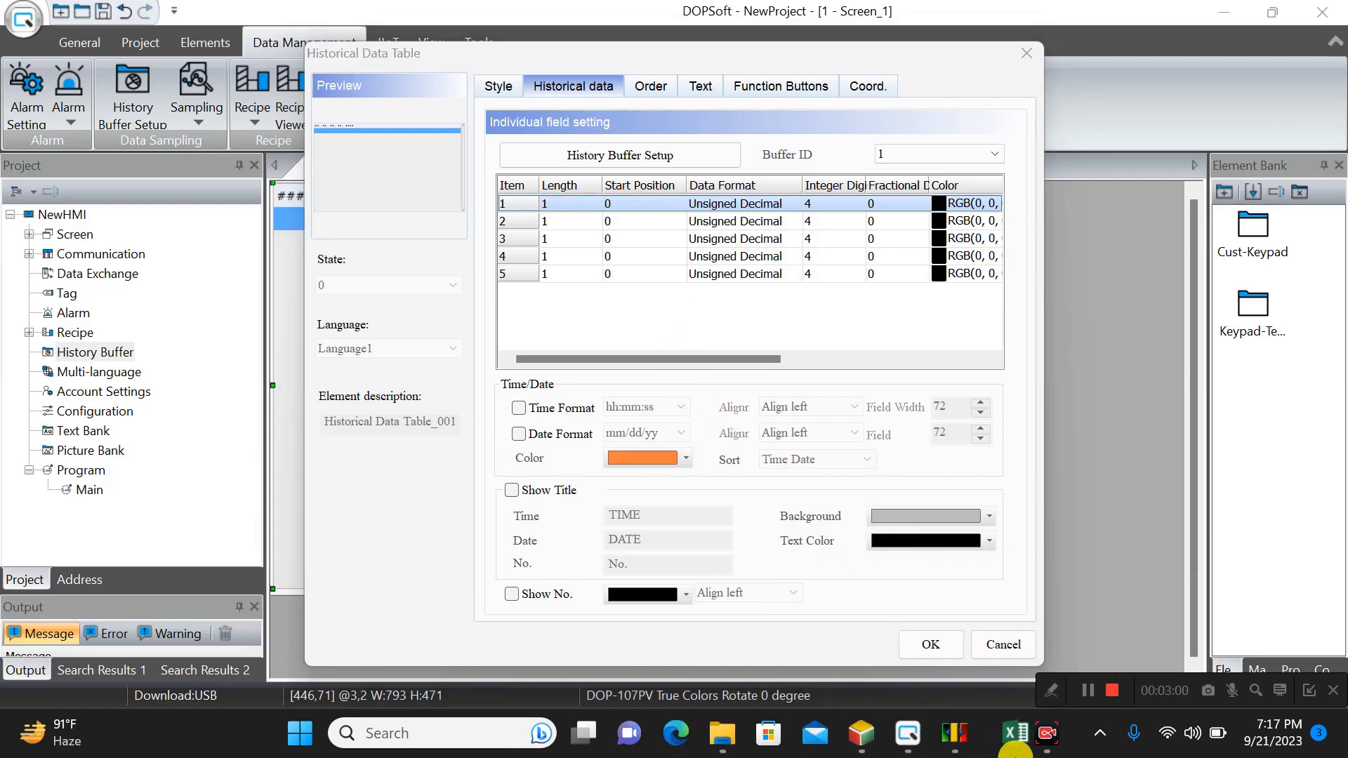
left_click(1001, 733)
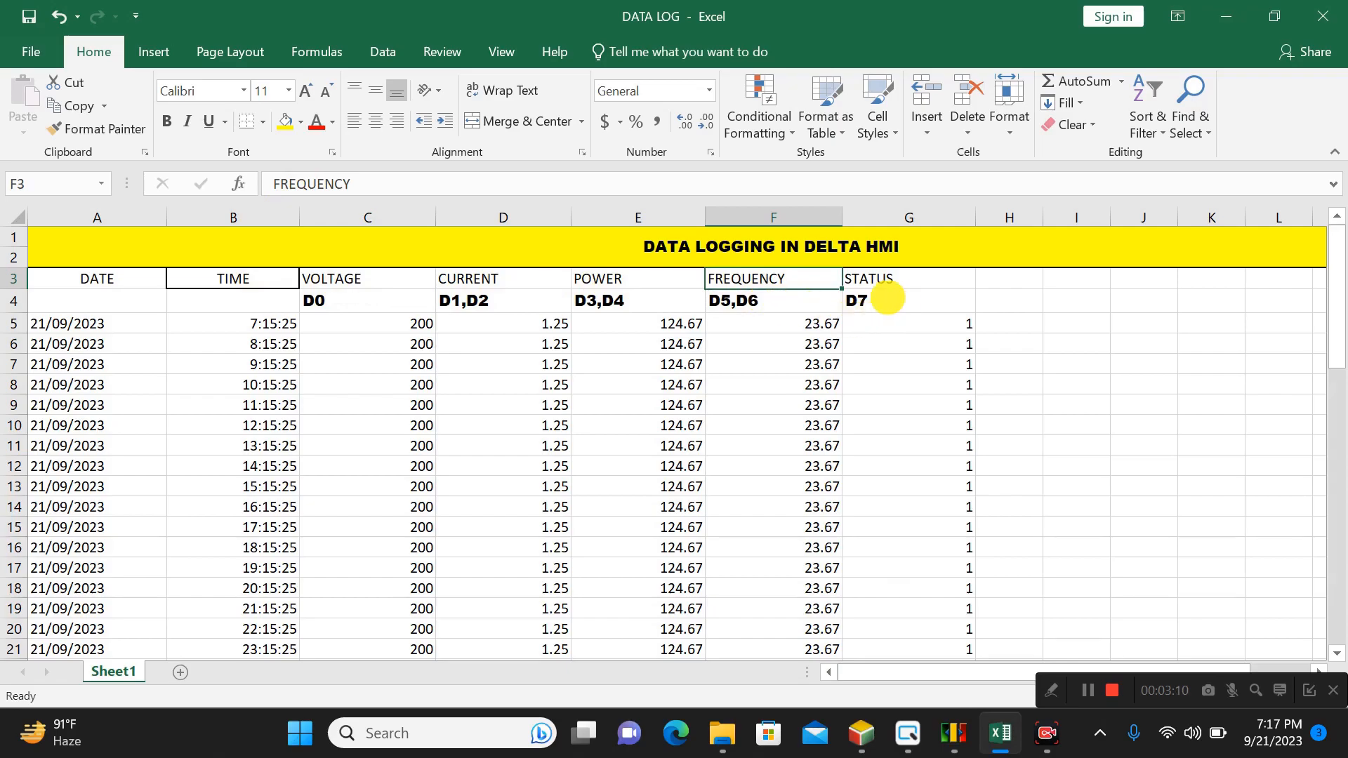
left_click(1241, 26)
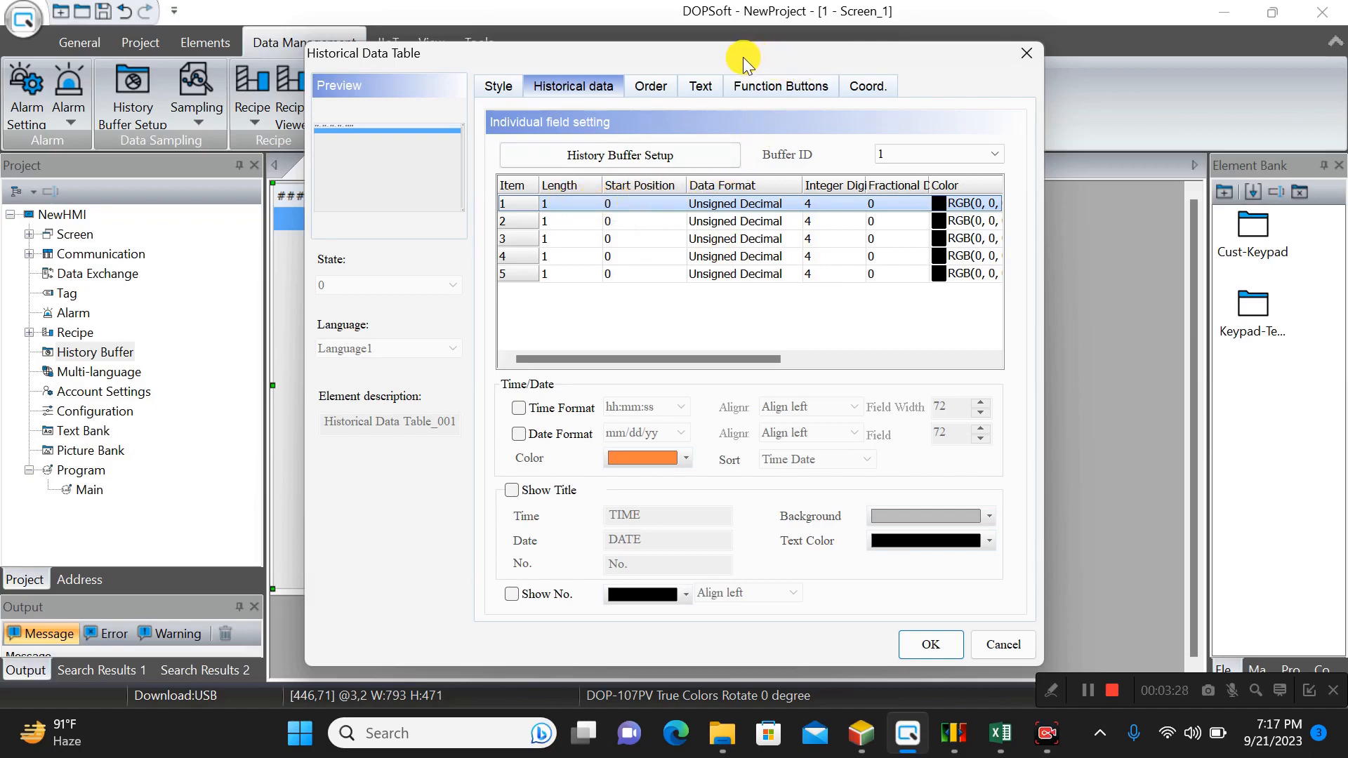
Set the integer digits of item 1 to 3 in the individual field settings
left_click_drag(747, 63, 906, 108)
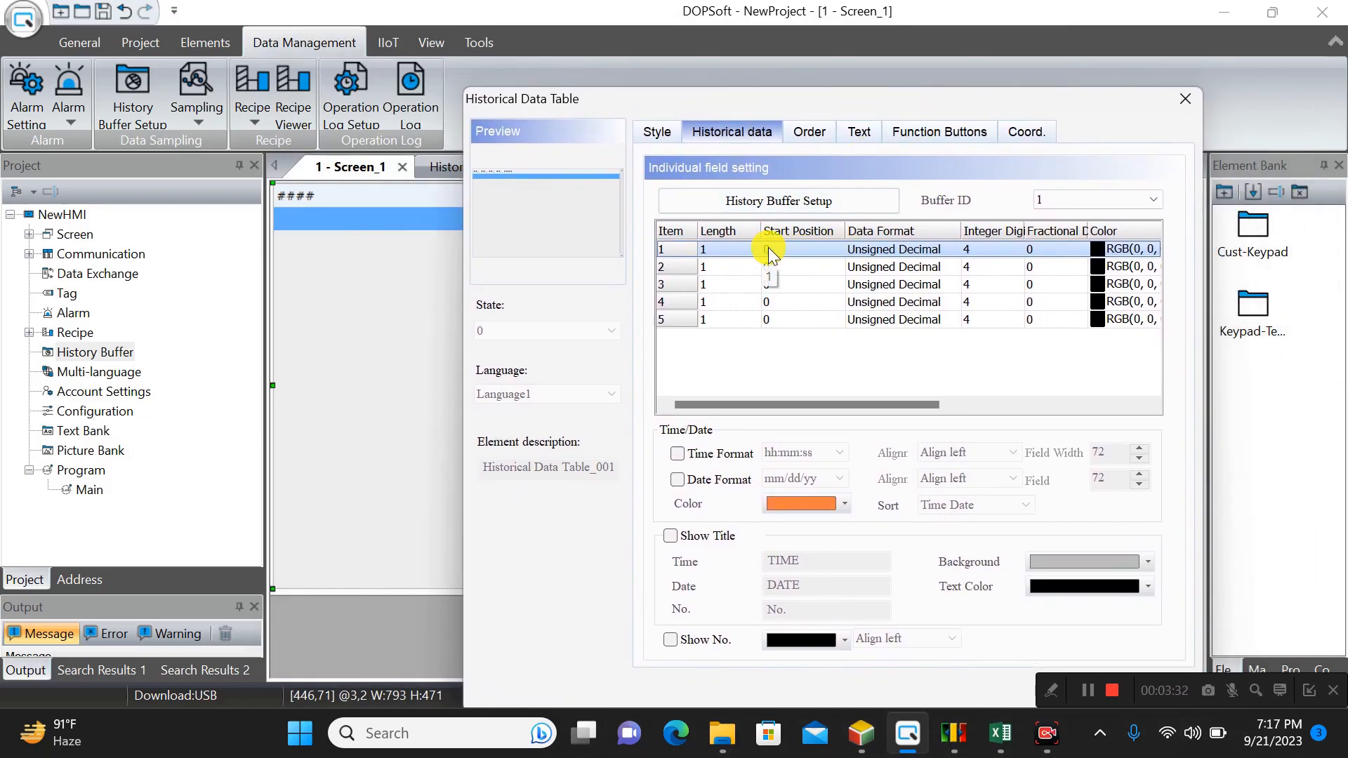
left_click(990, 255)
left_click(1025, 255)
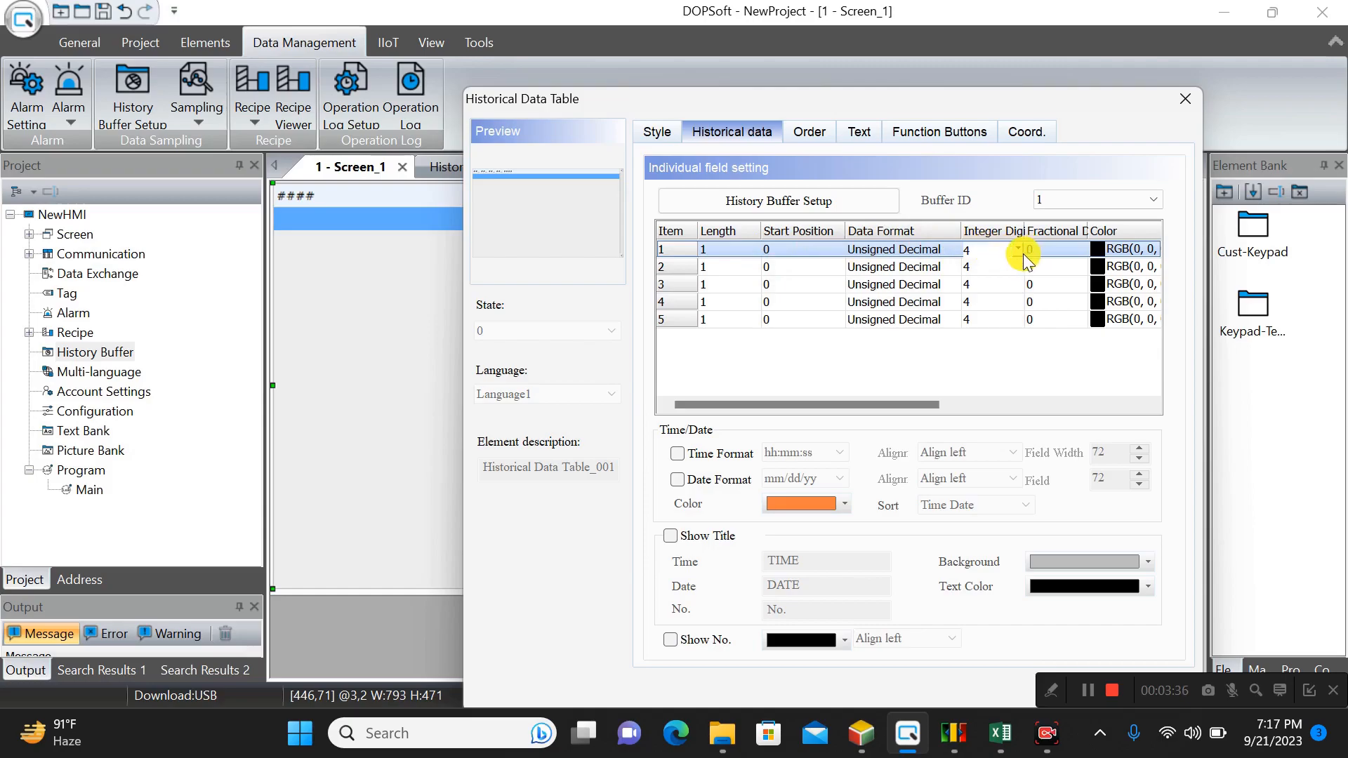
left_click(1017, 252)
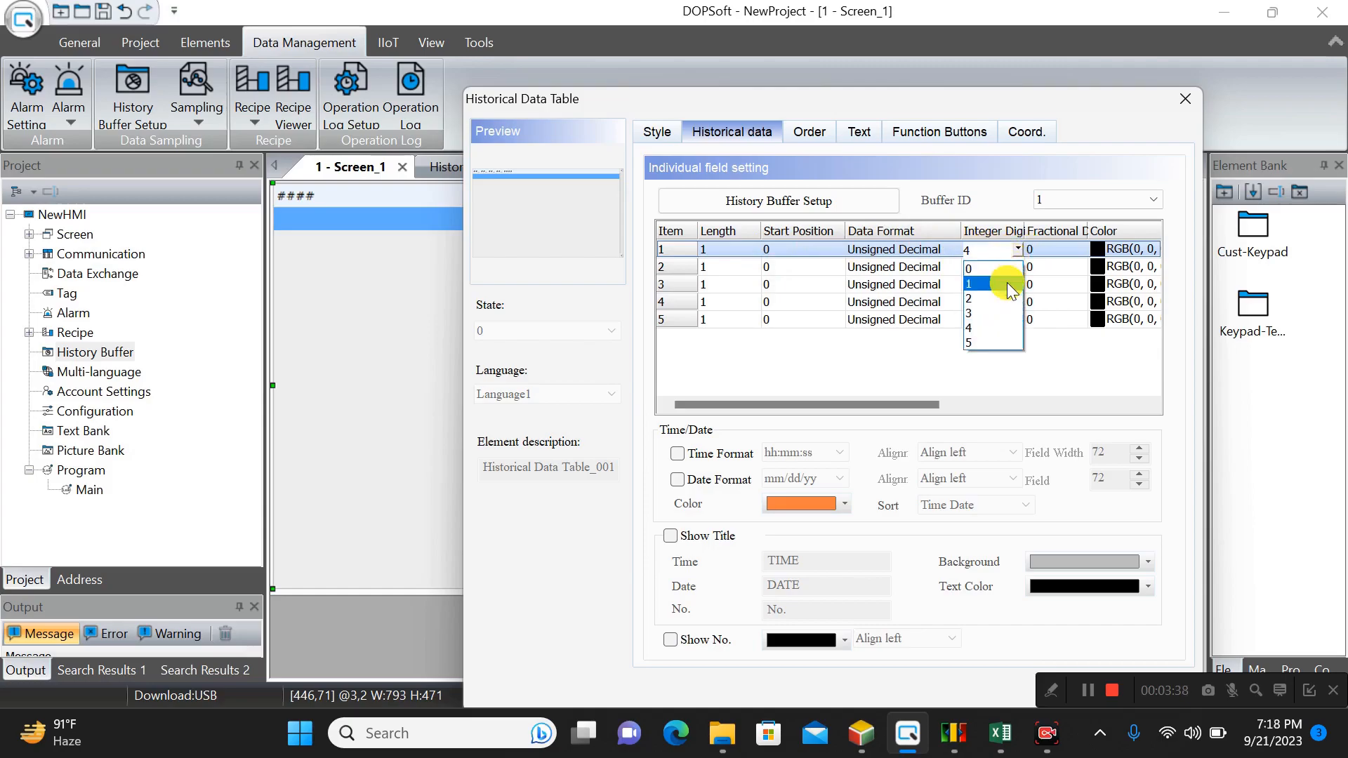
left_click(1006, 314)
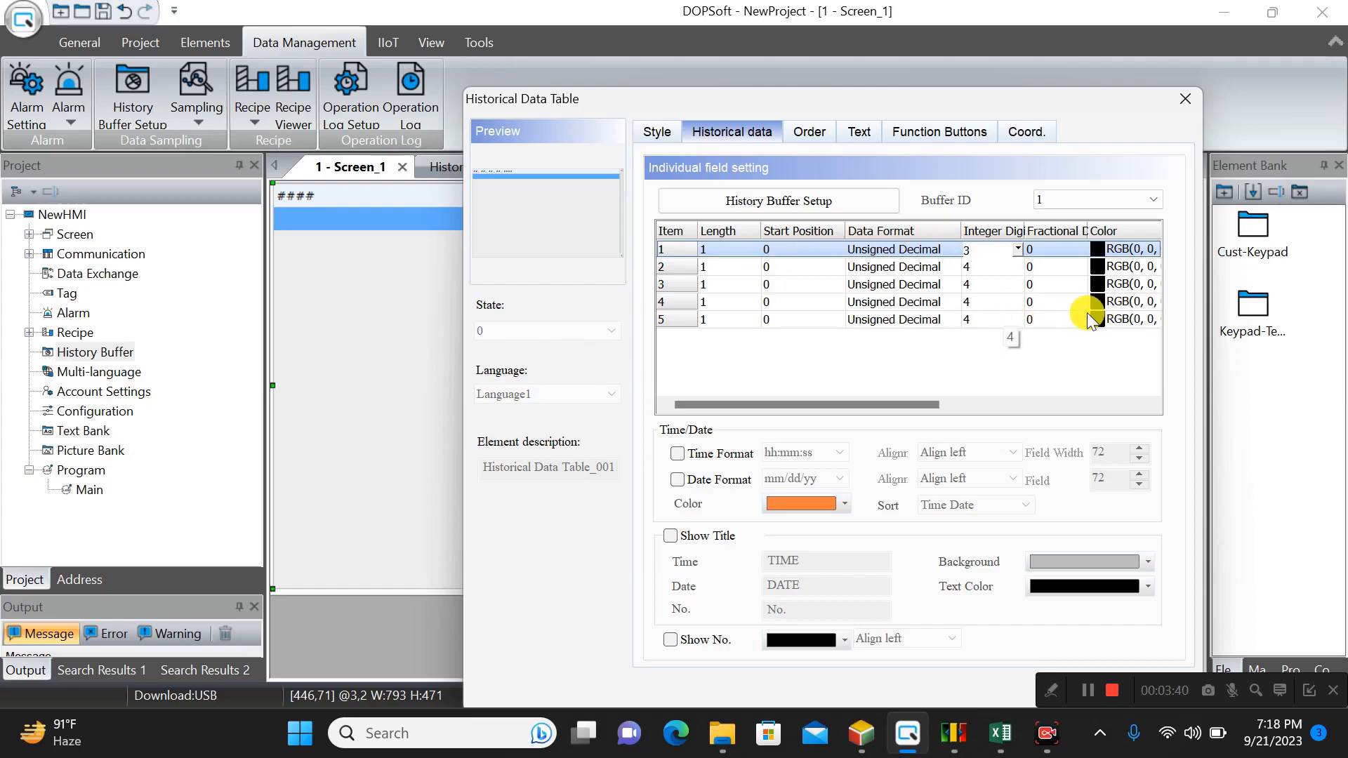
Set item 1's text color to red, RGB(255, 0, 0), in the individual field settings
left_click_drag(854, 404, 934, 388)
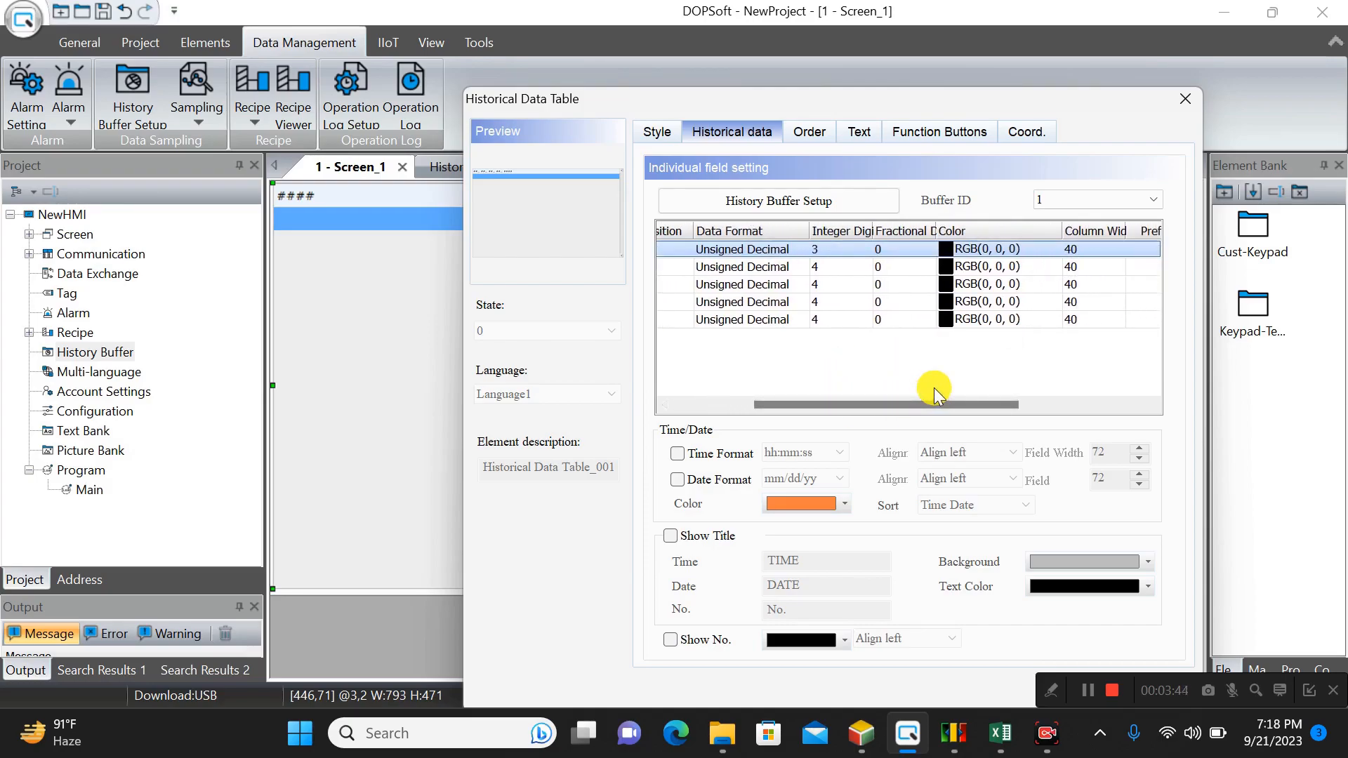
left_click(990, 247)
left_click(1050, 248)
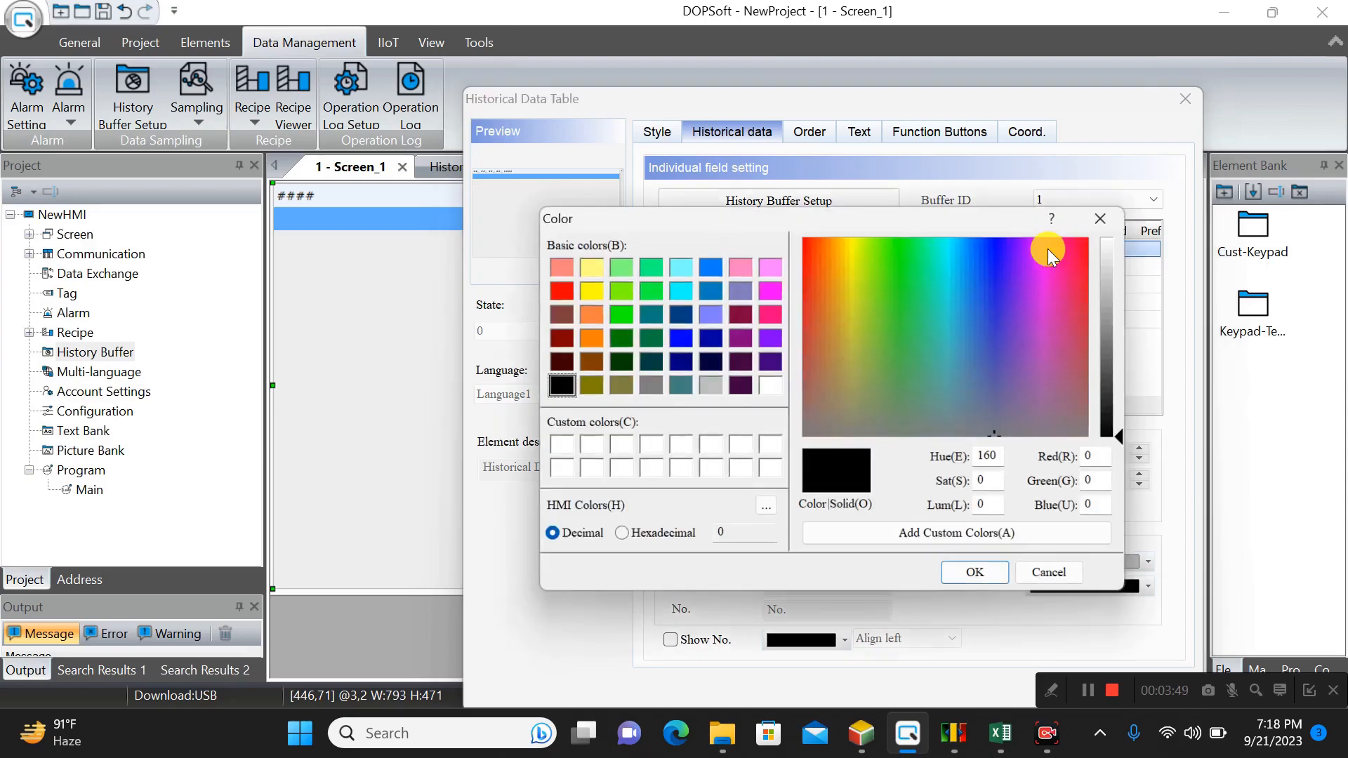
left_click(571, 289)
left_click(978, 576)
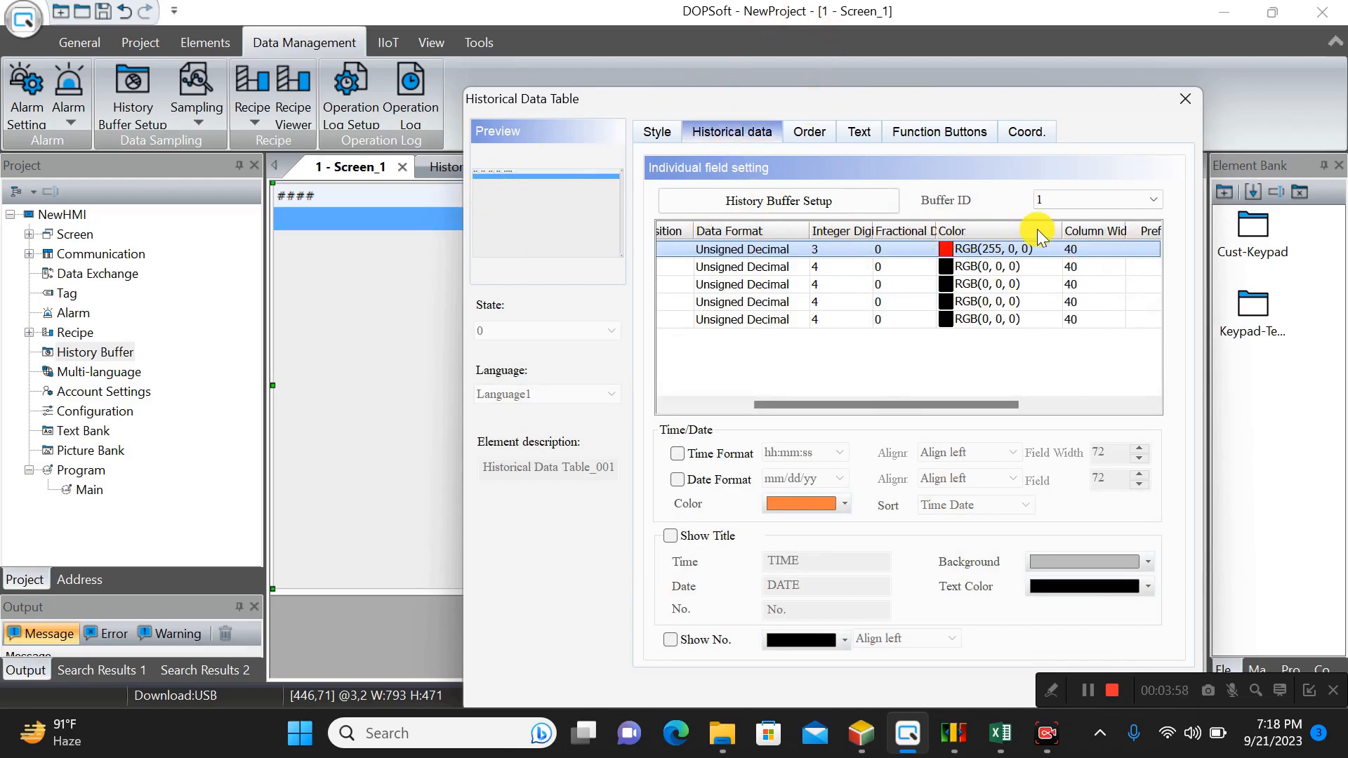
Set item 1's column width to 100 and apply the historical data table settings
double_click(1092, 251)
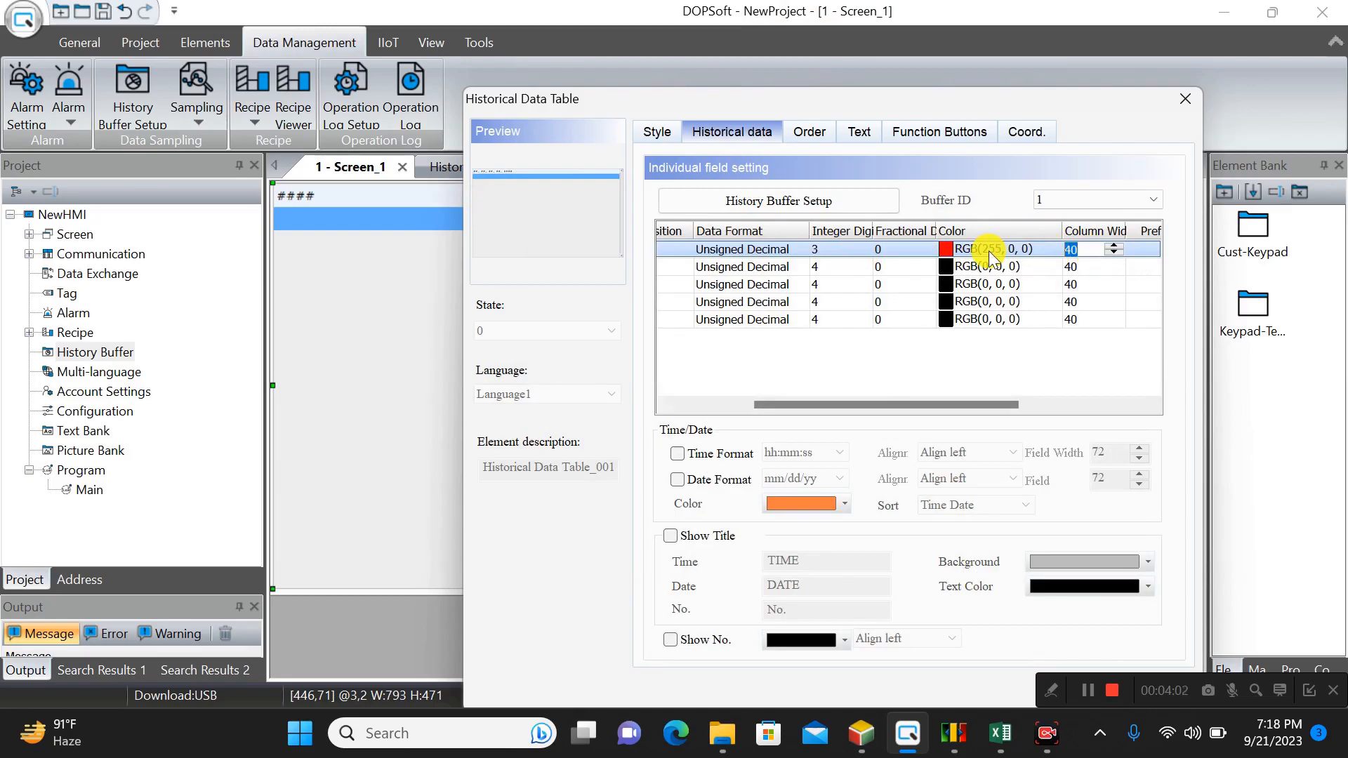
type("100")
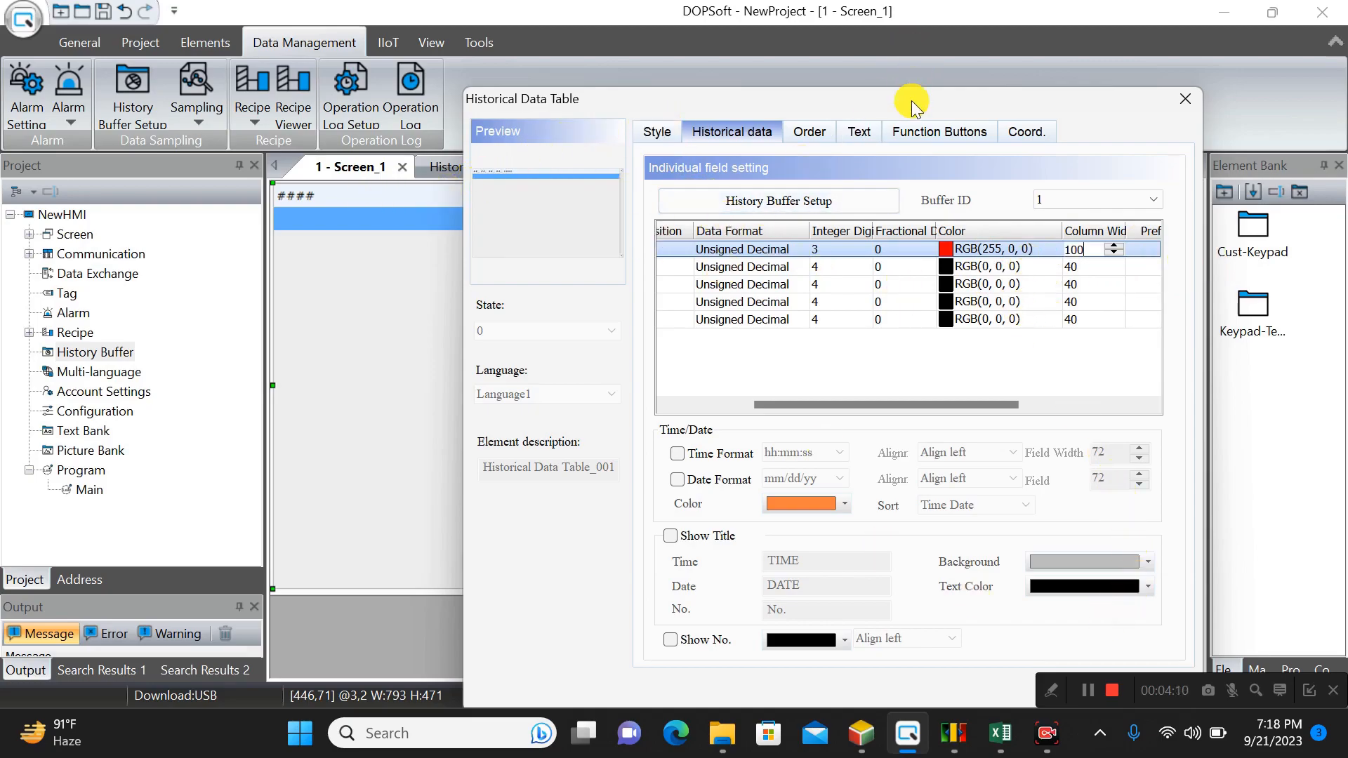
left_click_drag(907, 105, 814, 96)
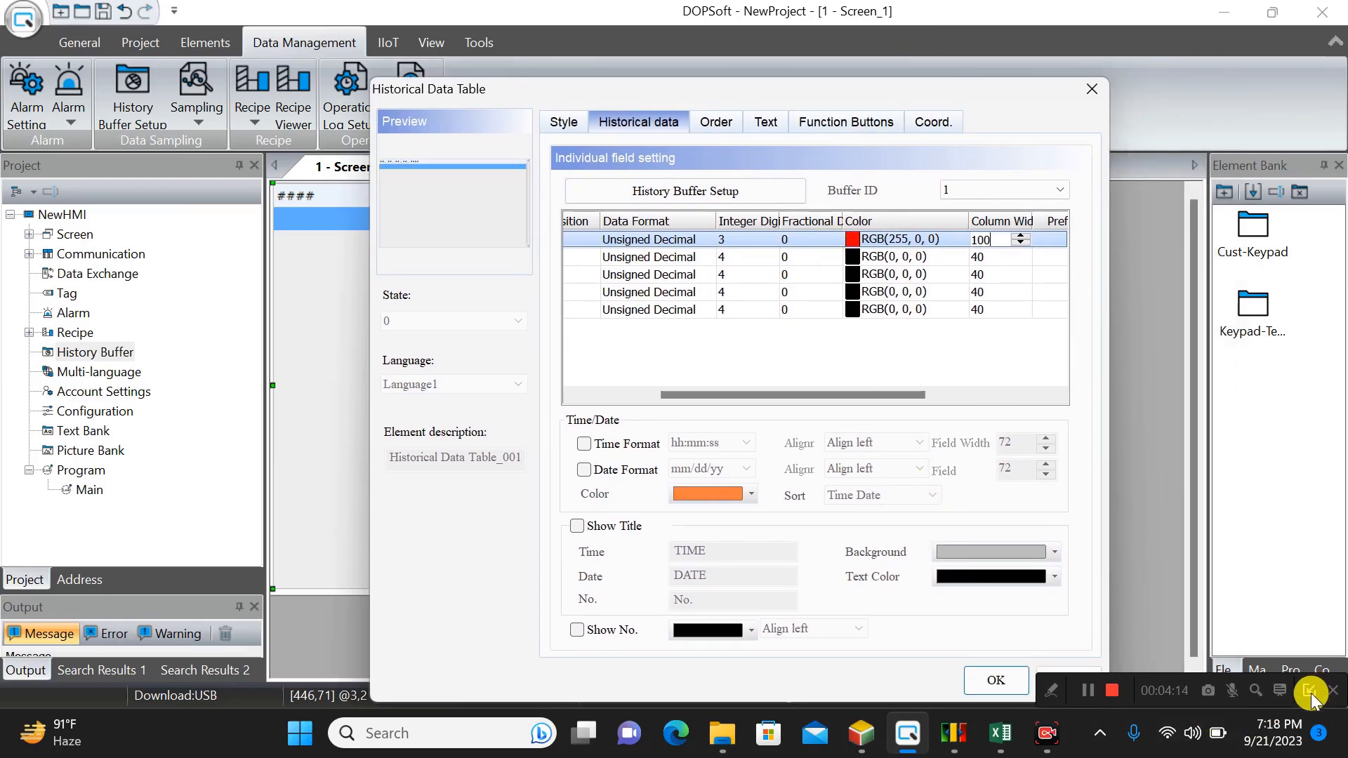
left_click(1310, 687)
left_click(992, 682)
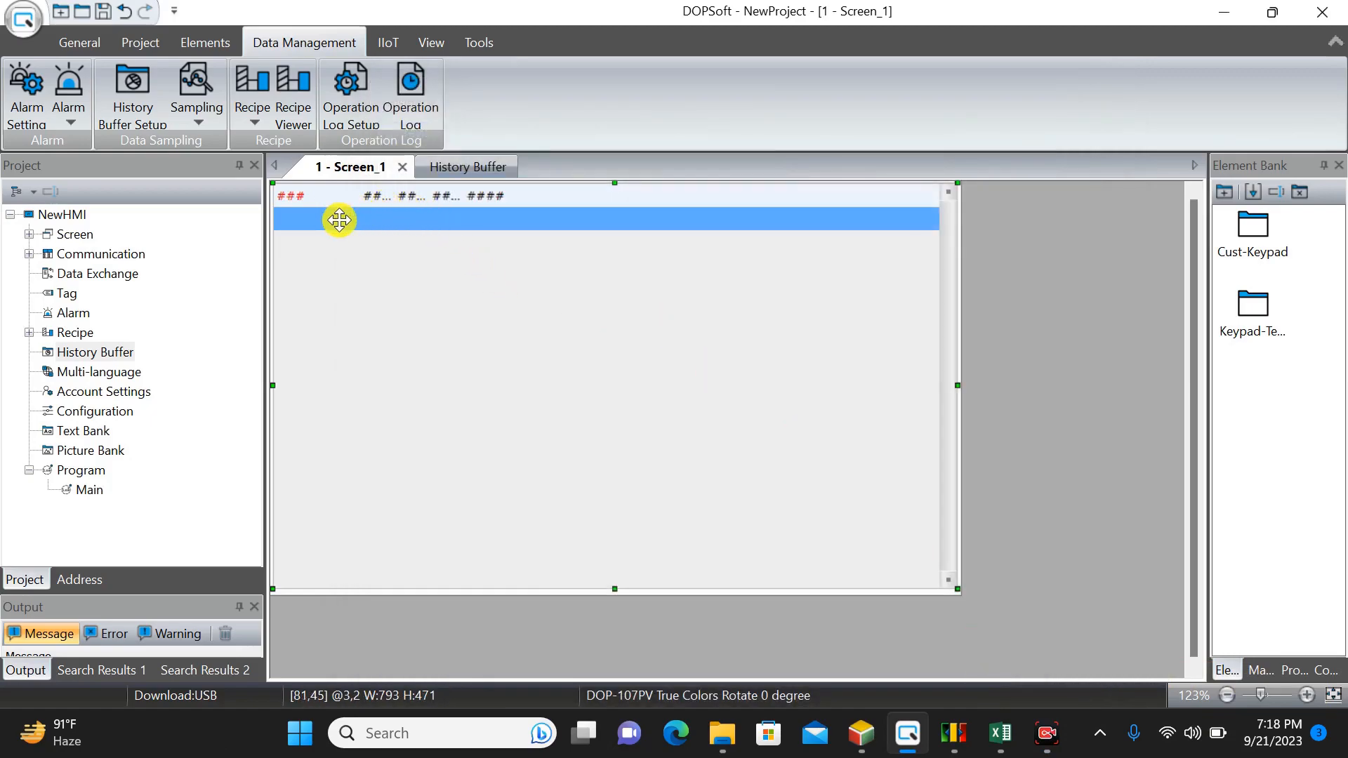
Reopen the historical data table's properties, set Show Gridlines to Yes and apply the change
double_click(398, 212)
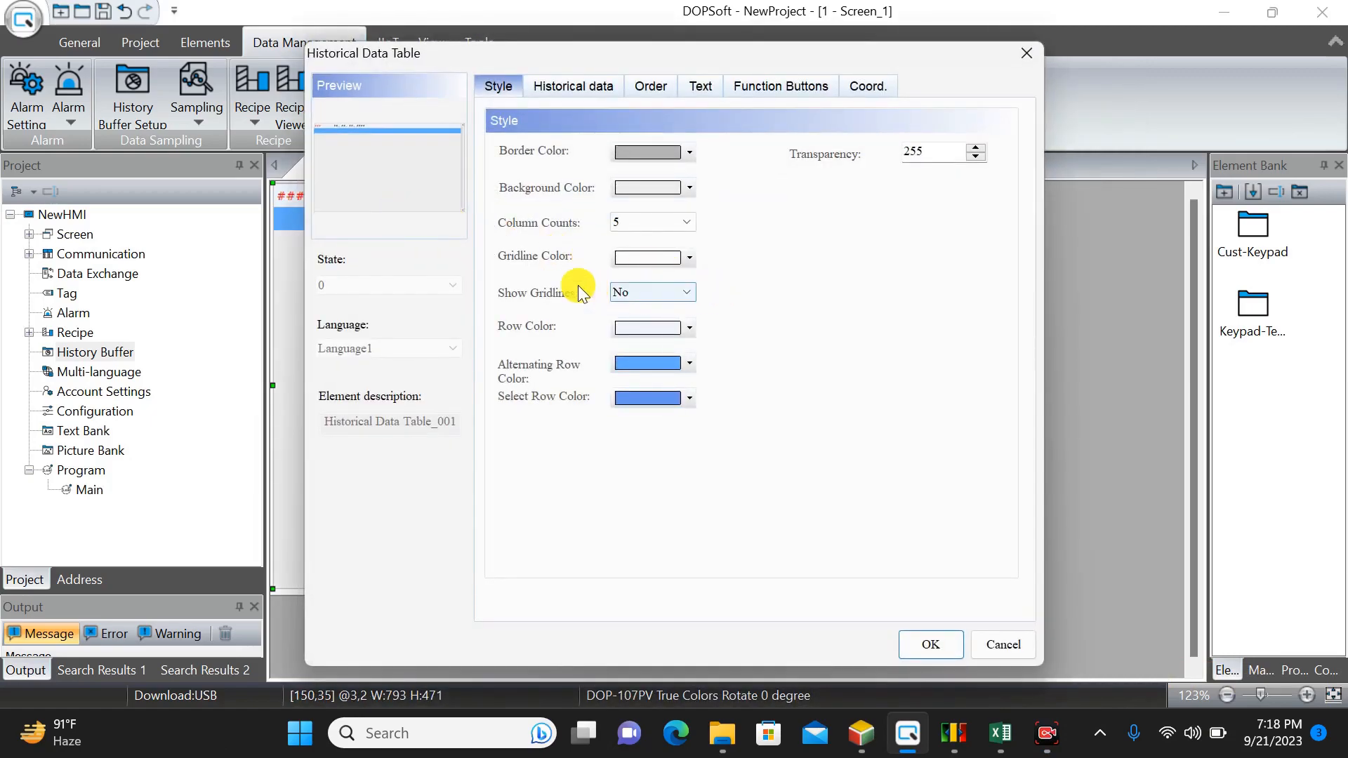
left_click(626, 292)
left_click(625, 309)
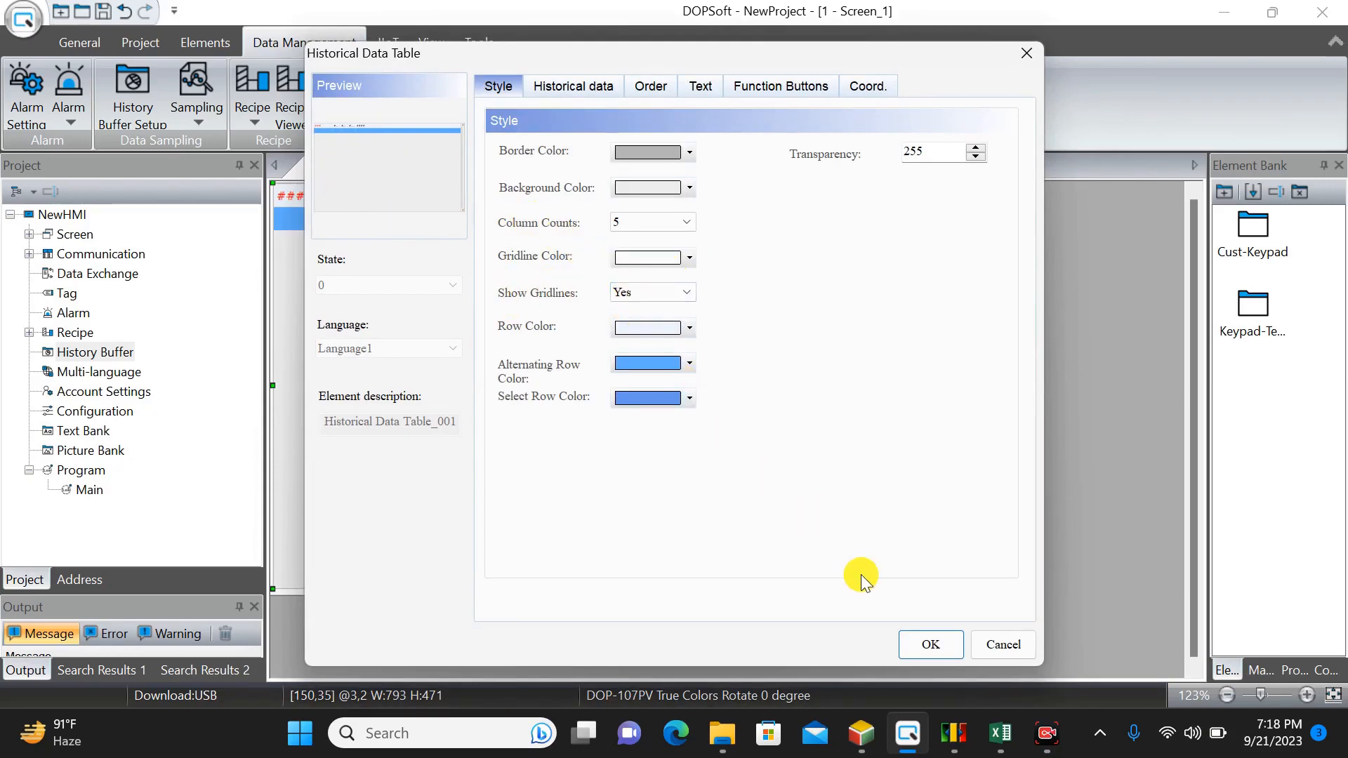
left_click(926, 651)
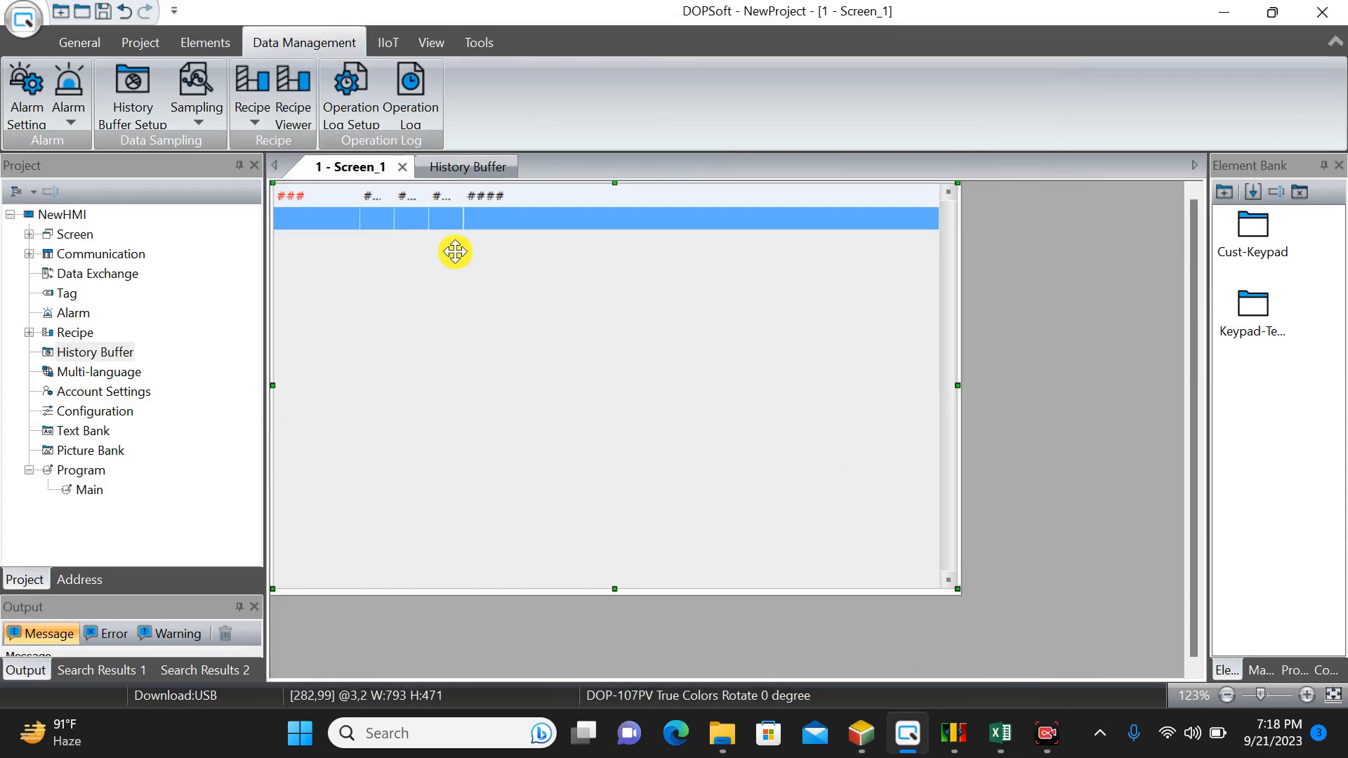
Following the headings in Excel's DATA LOG sheet, set item 1's title to VOLTAGE in the historical data table's field settings
double_click(426, 227)
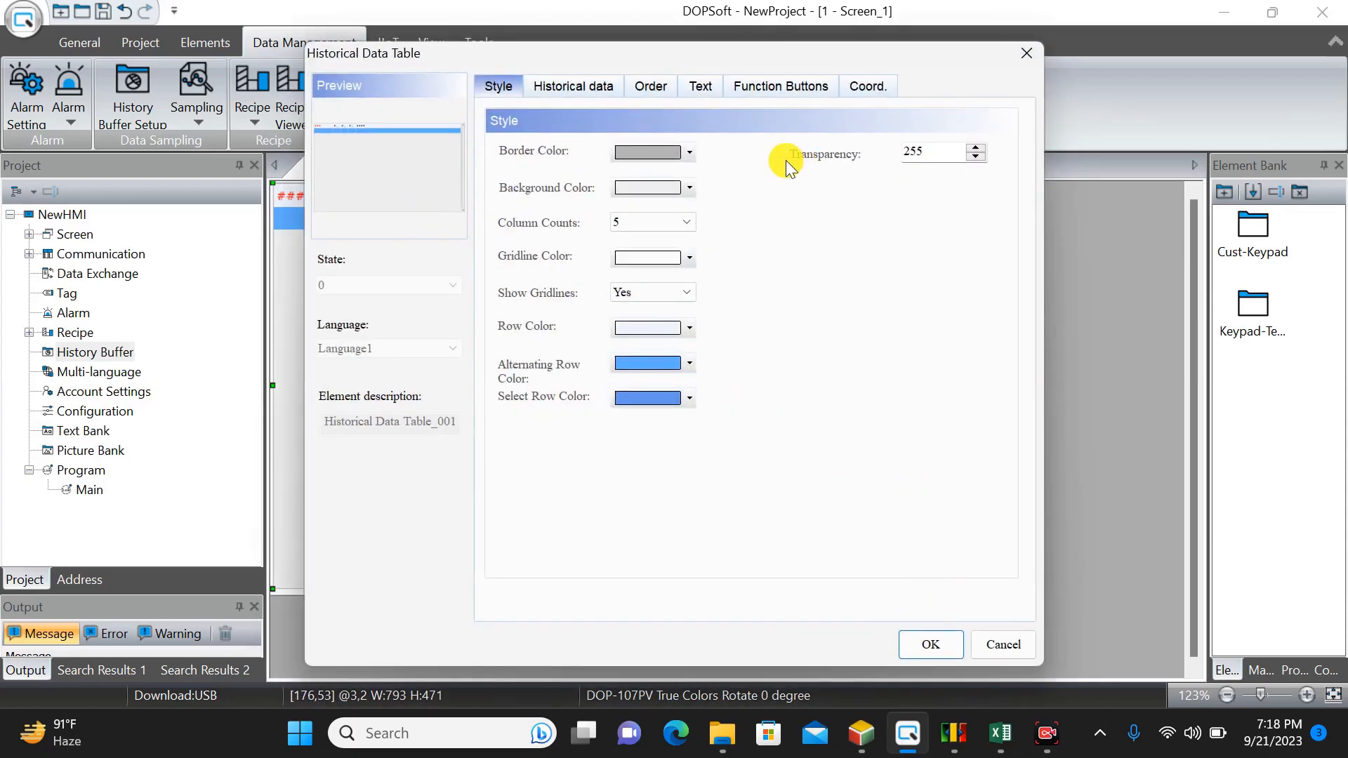
left_click(572, 86)
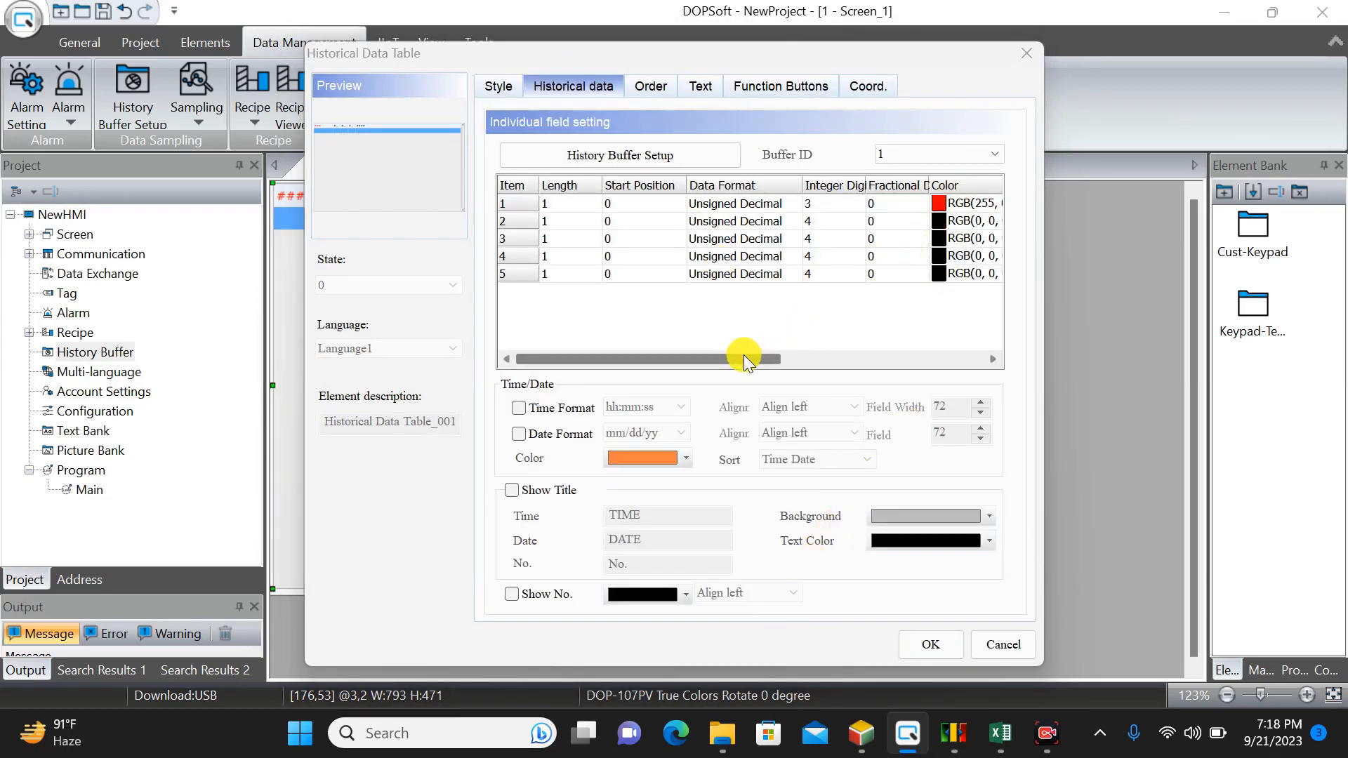
left_click_drag(744, 356, 971, 356)
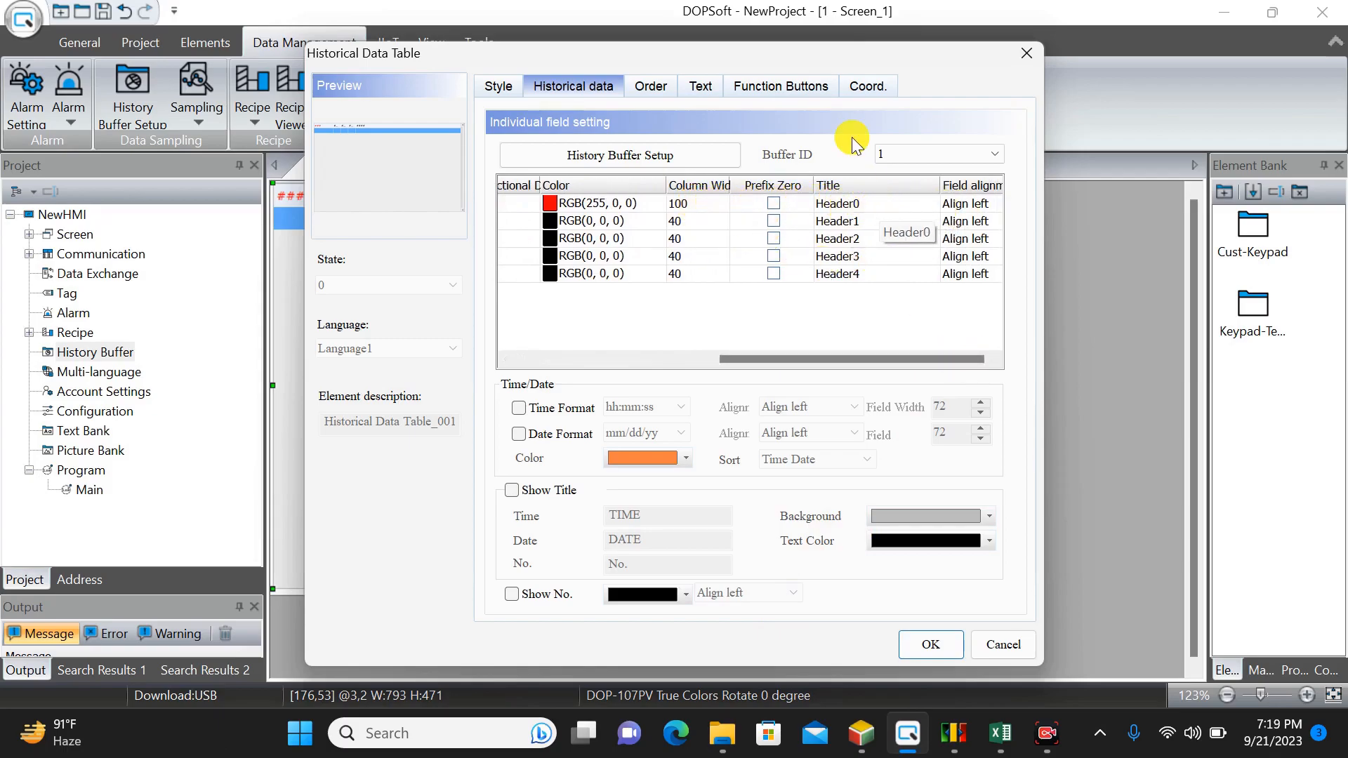
left_click_drag(735, 56, 863, 107)
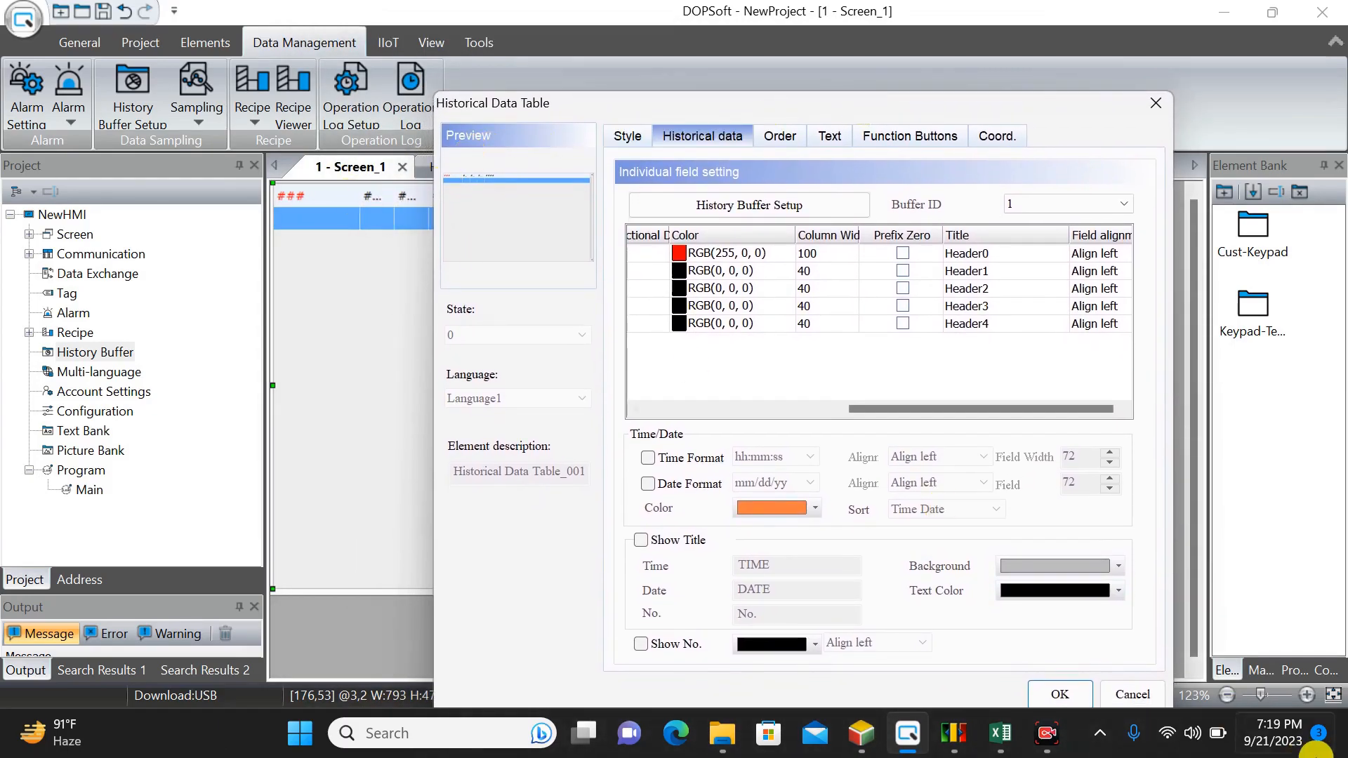
left_click(1000, 733)
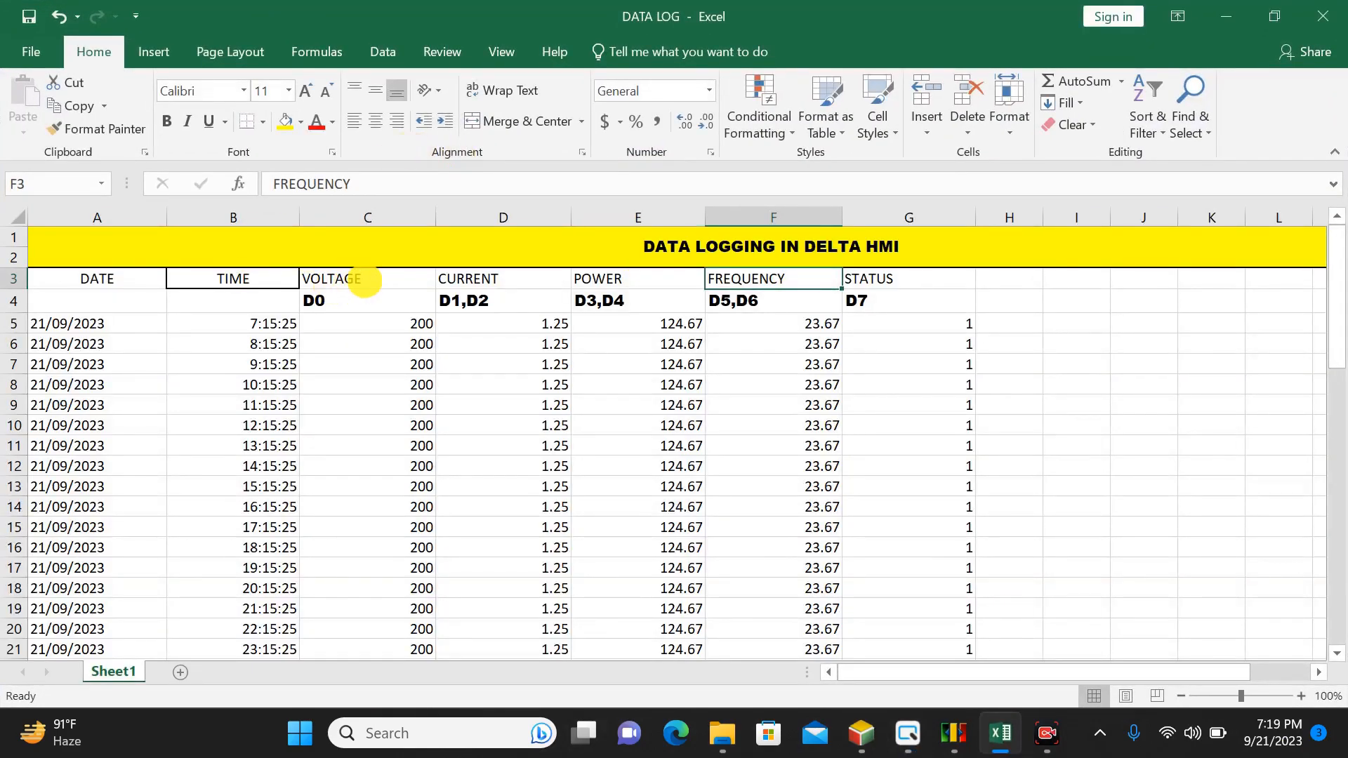
left_click(903, 738)
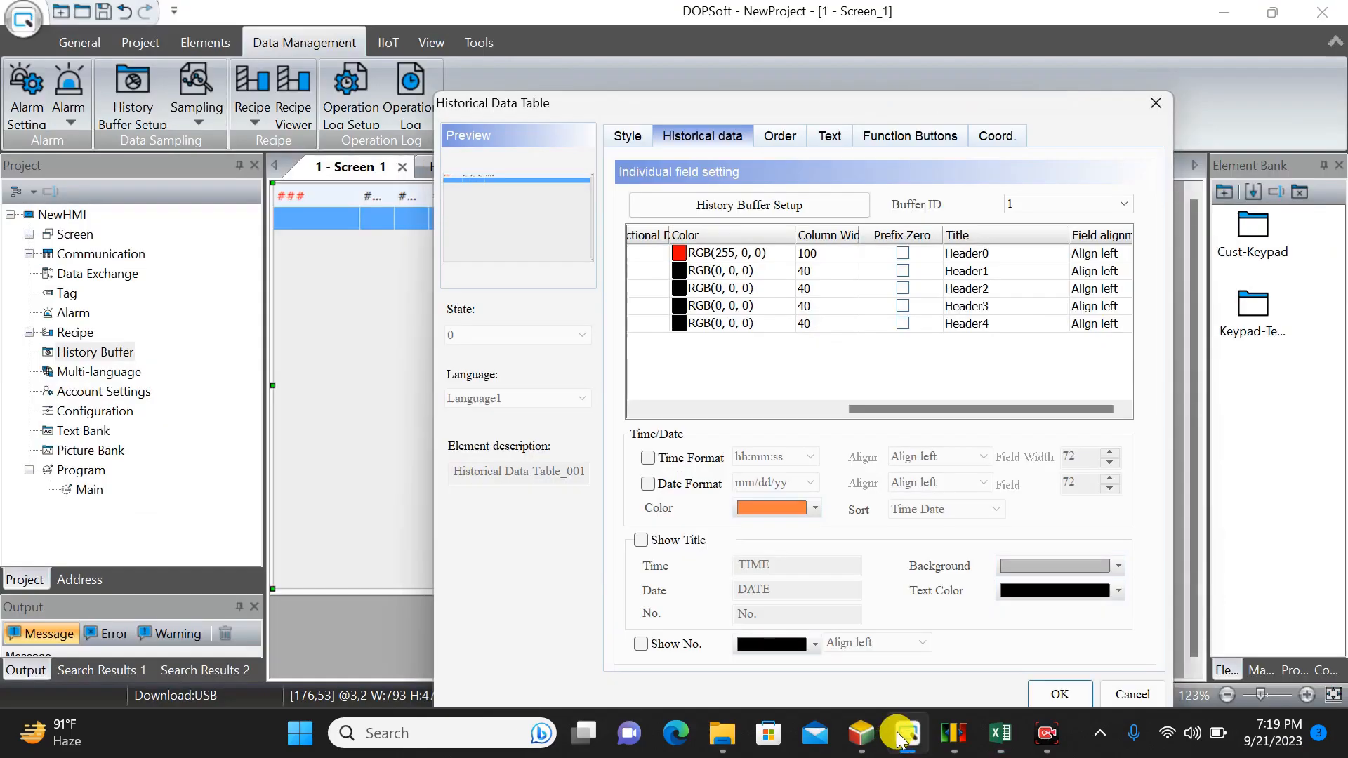
left_click(1018, 255)
double_click(1018, 255)
left_click(1017, 255)
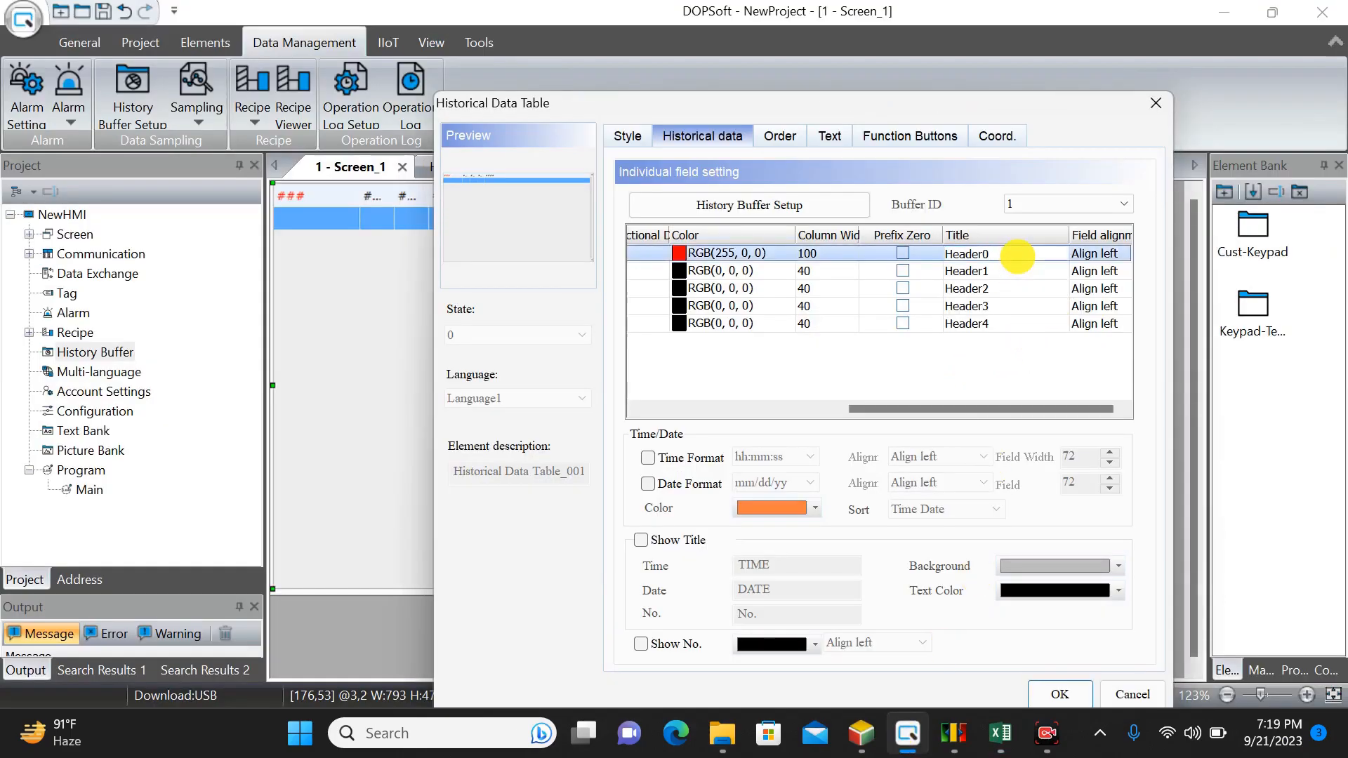
left_click_drag(1018, 256, 912, 247)
type("V")
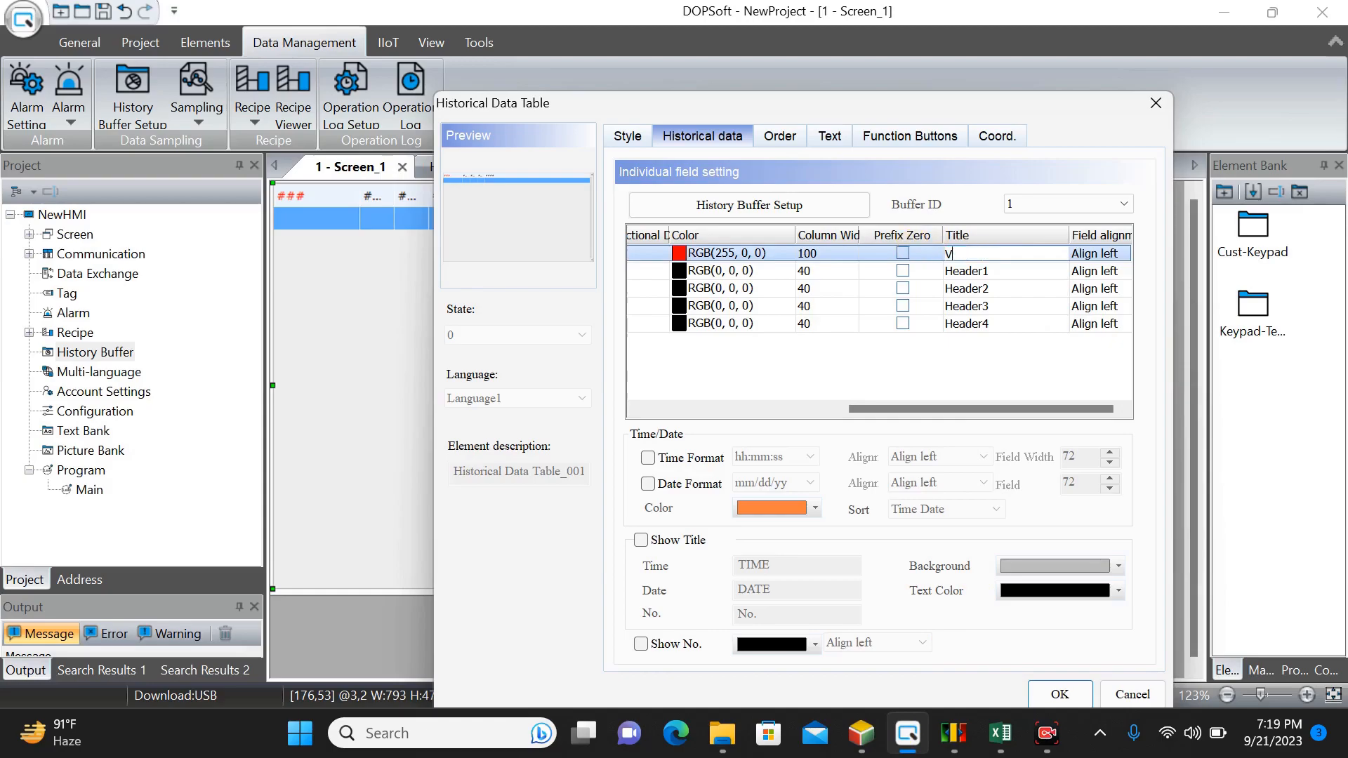
type("OLTAGE")
Set item 2's title to CURRENT
left_click(1013, 270)
left_click(1013, 270)
left_click_drag(1014, 271, 904, 272)
type("CURREV")
key("BackSpace")
type("NT")
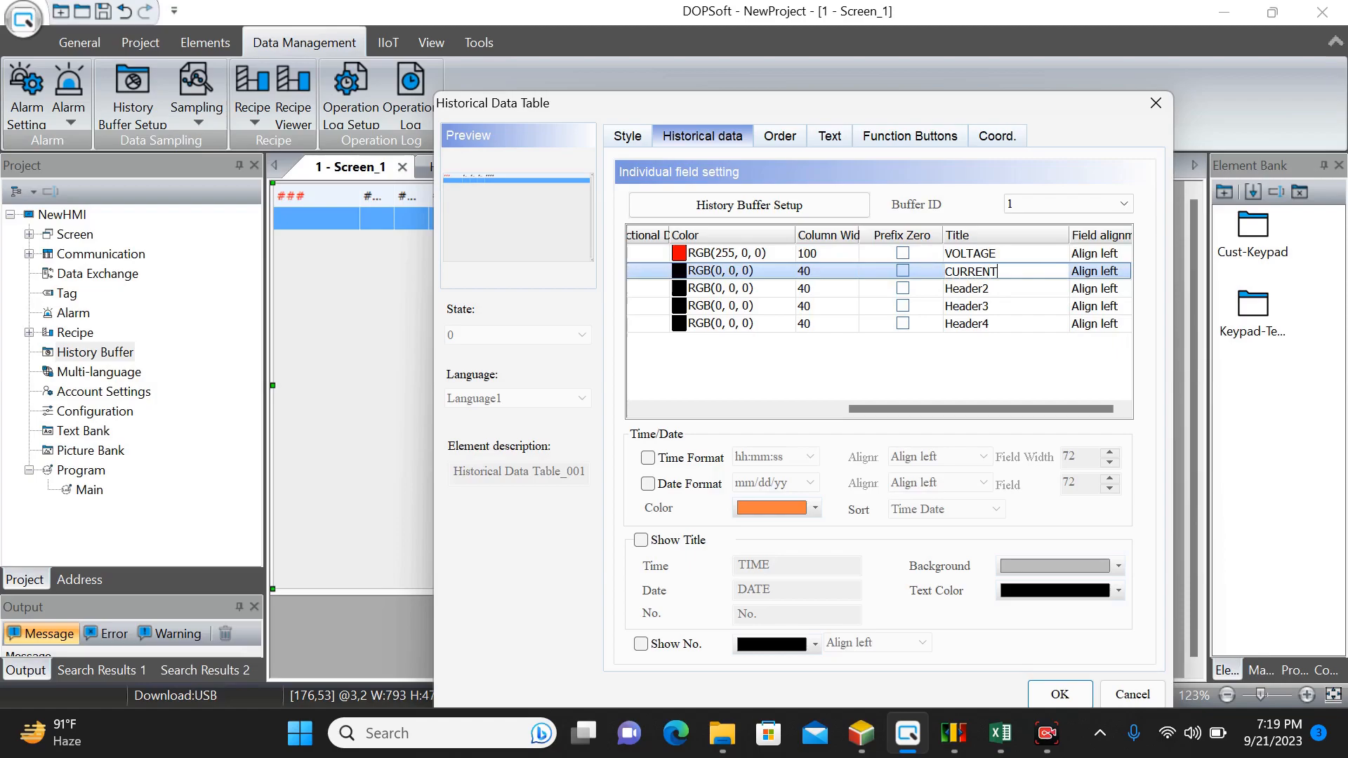
Title items 3, 4 and 5 POWER, FREQUENCY and STS respectively
left_click(1005, 285)
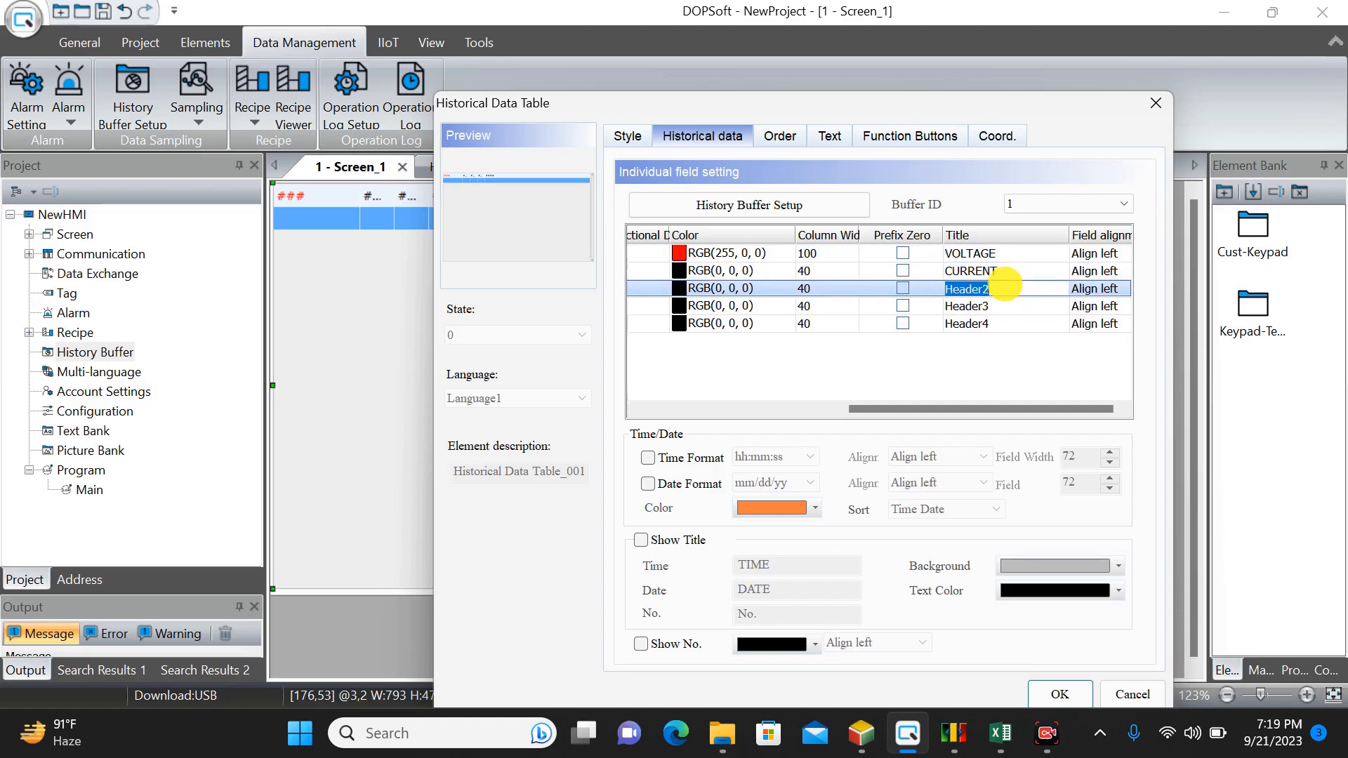
type("POWER")
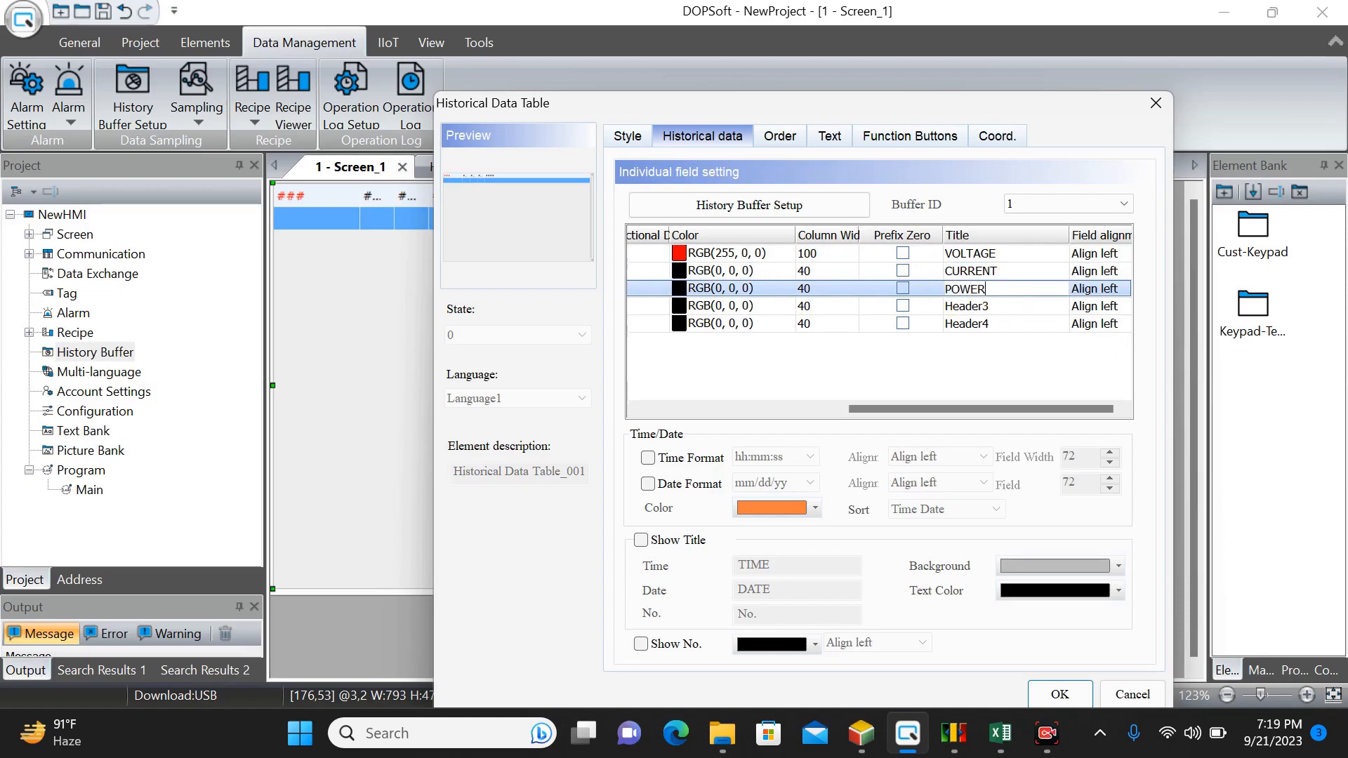
left_click(1005, 307)
type("FREQUENCY")
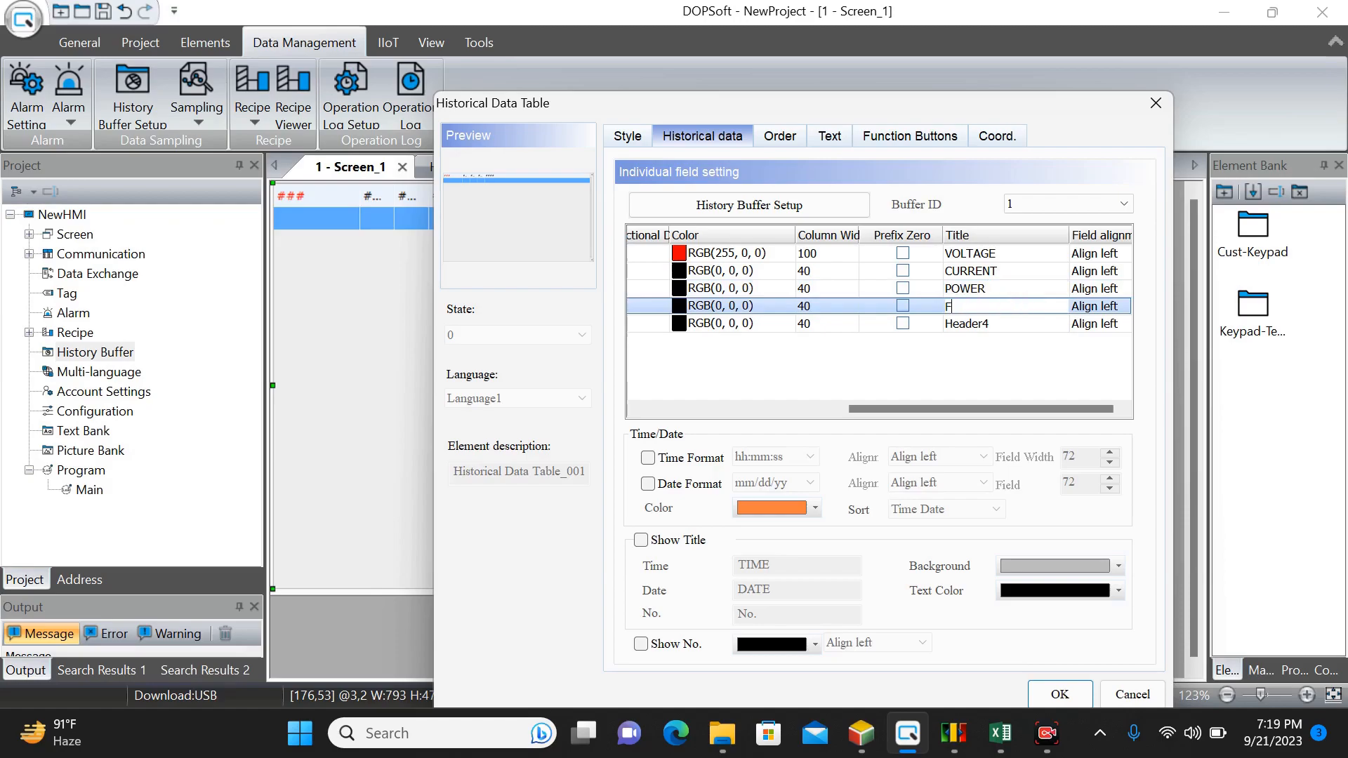
left_click(1012, 324)
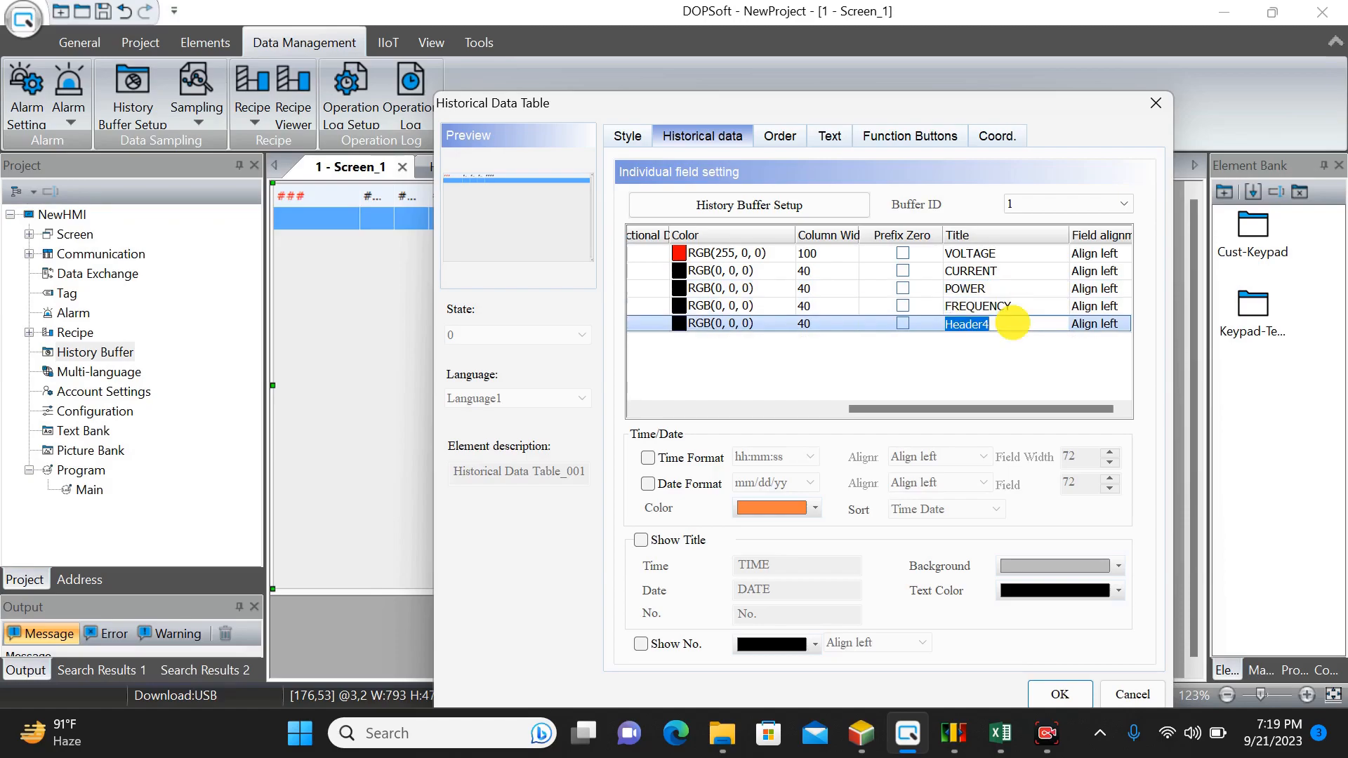
type("STS")
Set item 2's length to 2 and its start position to 1
left_click_drag(1034, 409, 745, 410)
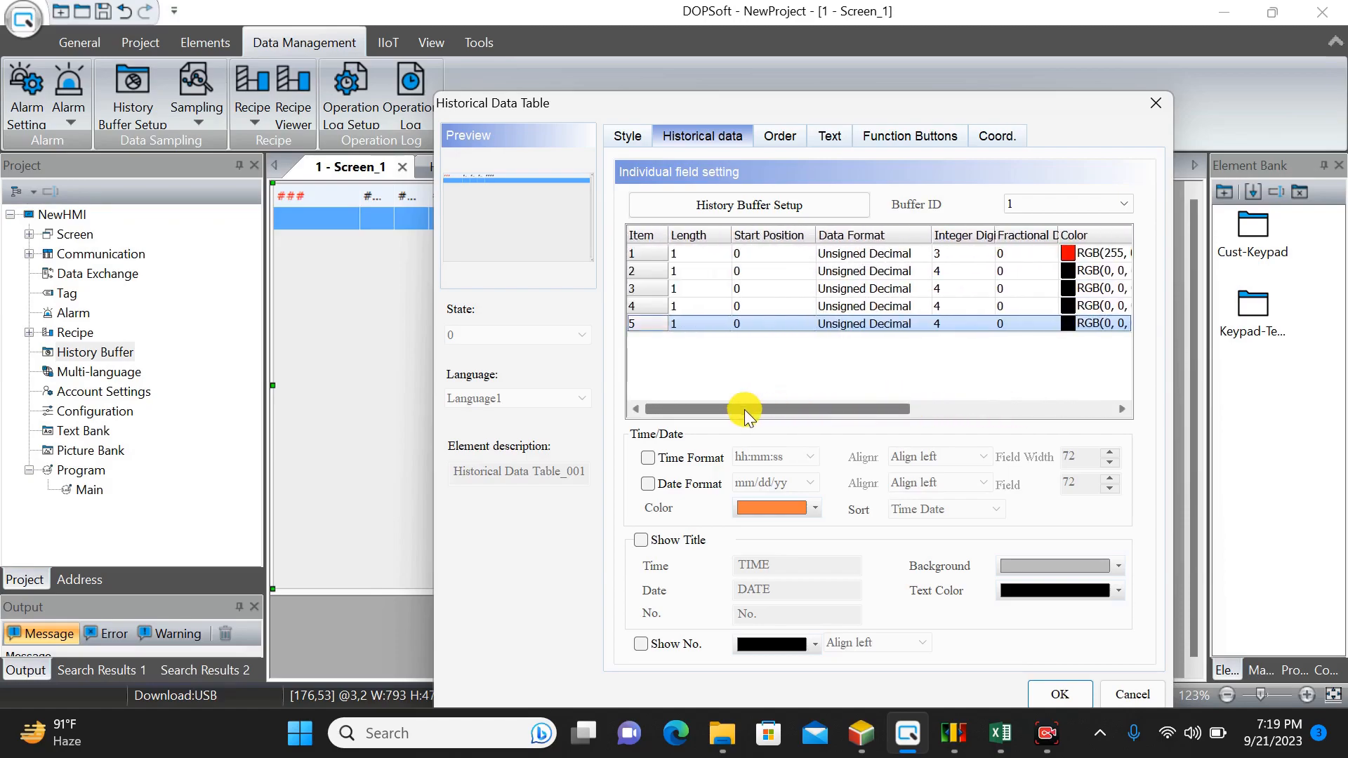
left_click(686, 268)
left_click(685, 270)
left_click(685, 301)
left_click(777, 273)
left_click(778, 272)
left_click(764, 309)
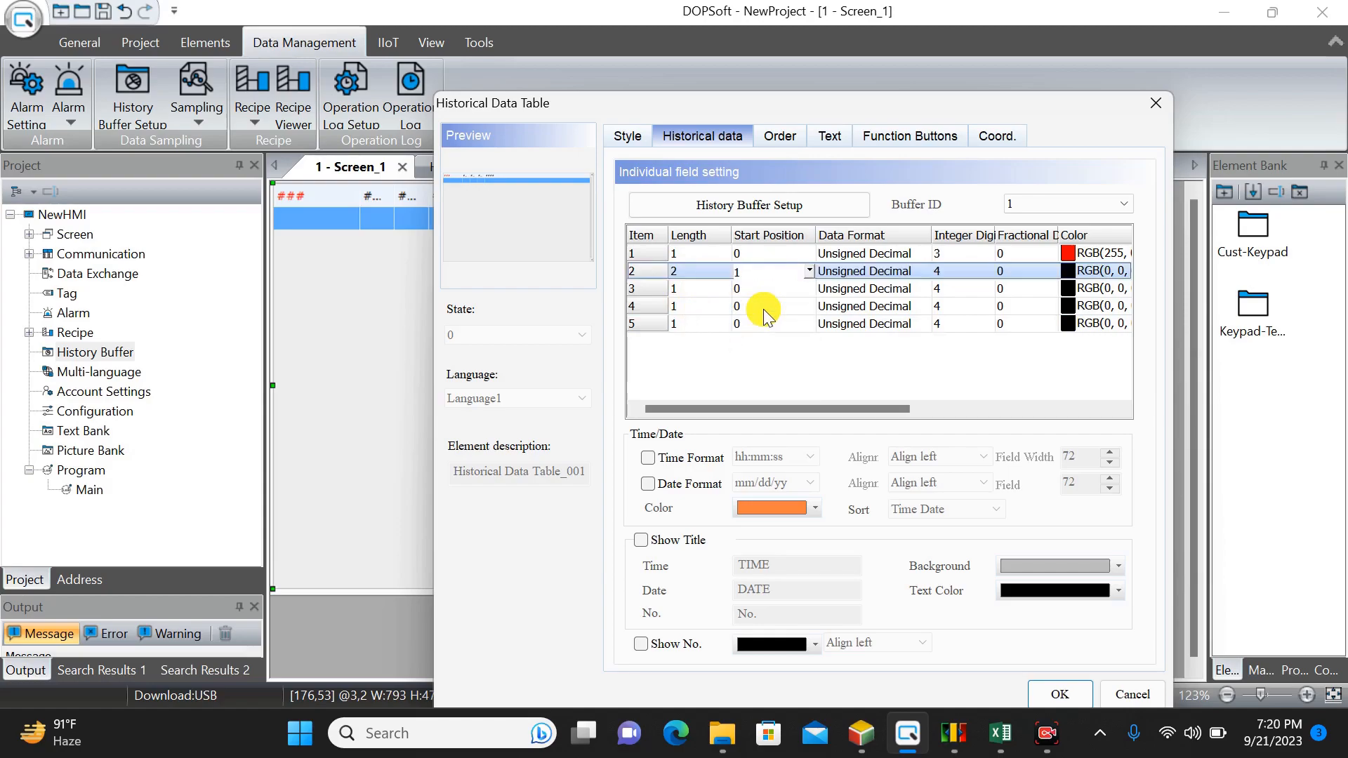
Set item 2's data format to Floating with 3 integer digits and 2 fractional digits
left_click(892, 273)
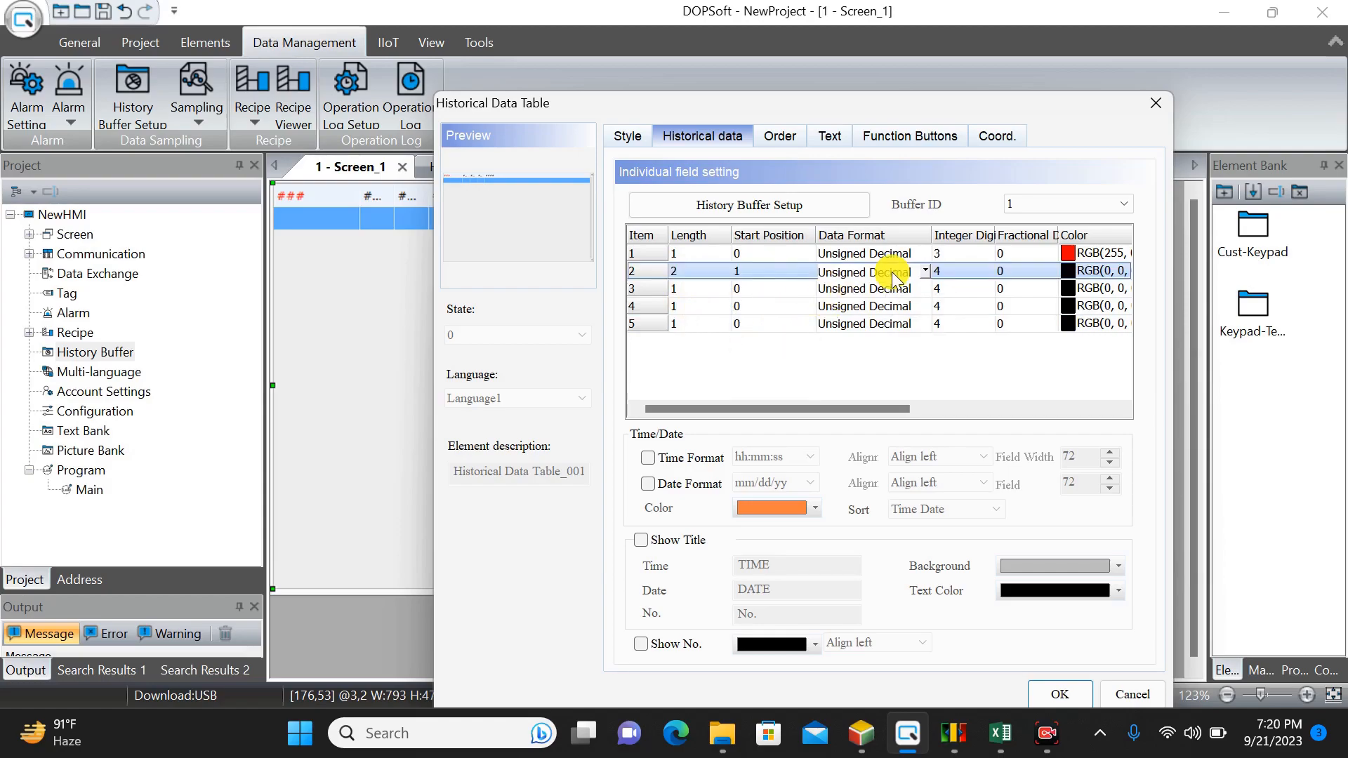
left_click(893, 274)
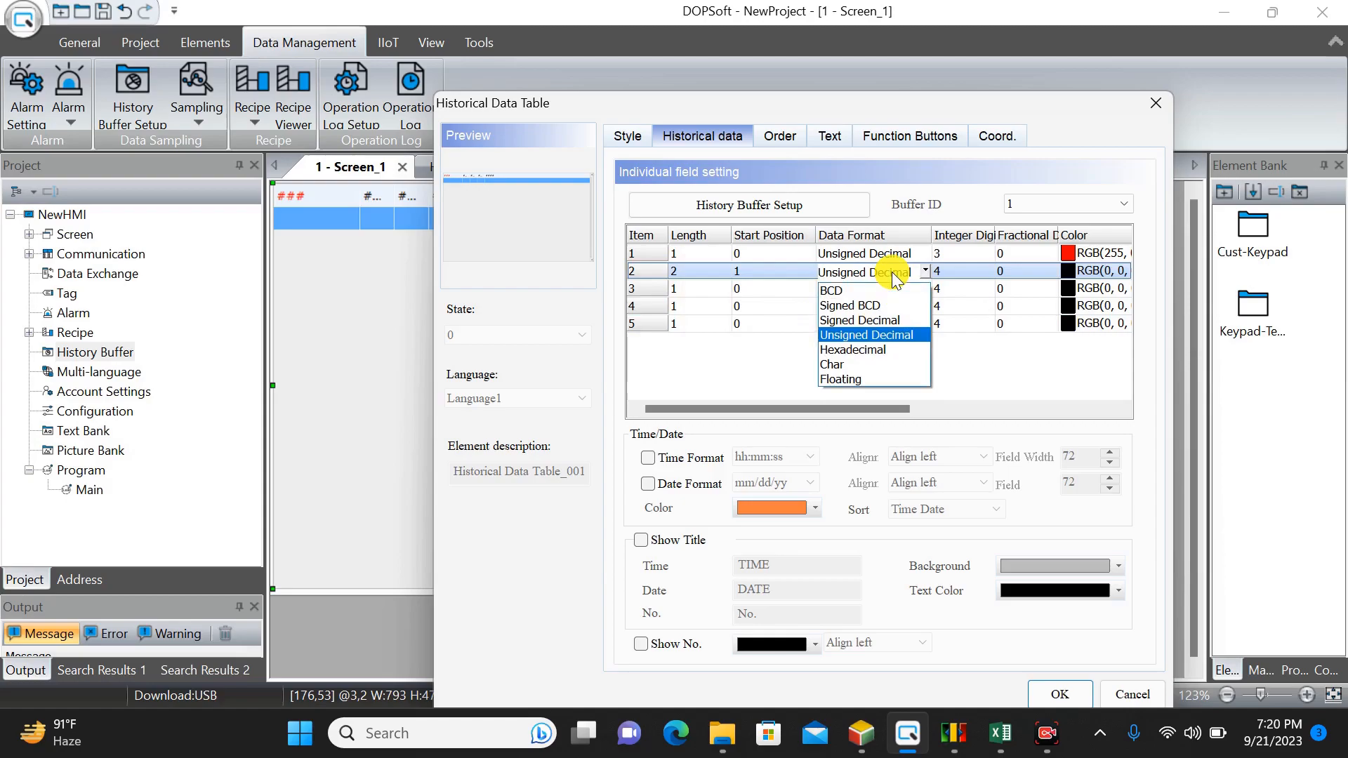
left_click(882, 380)
left_click(956, 268)
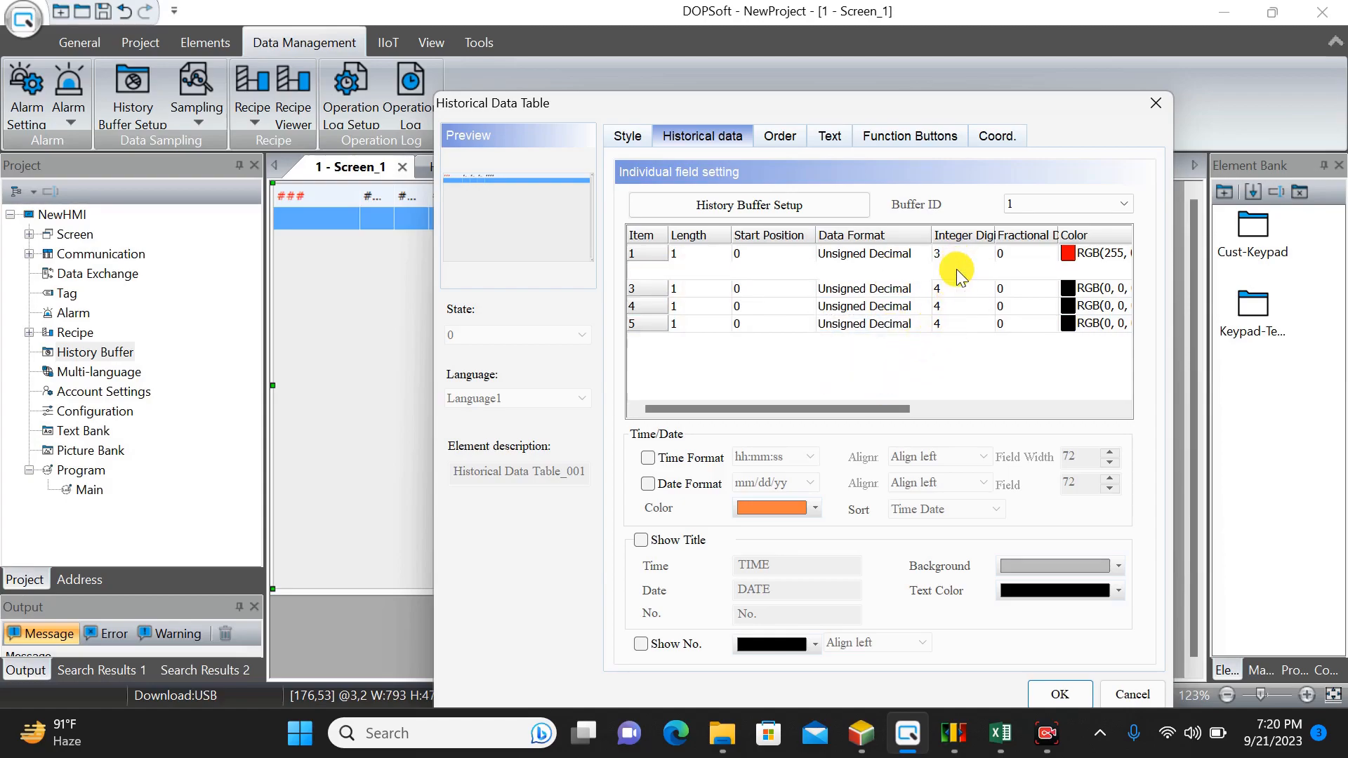
left_click(957, 270)
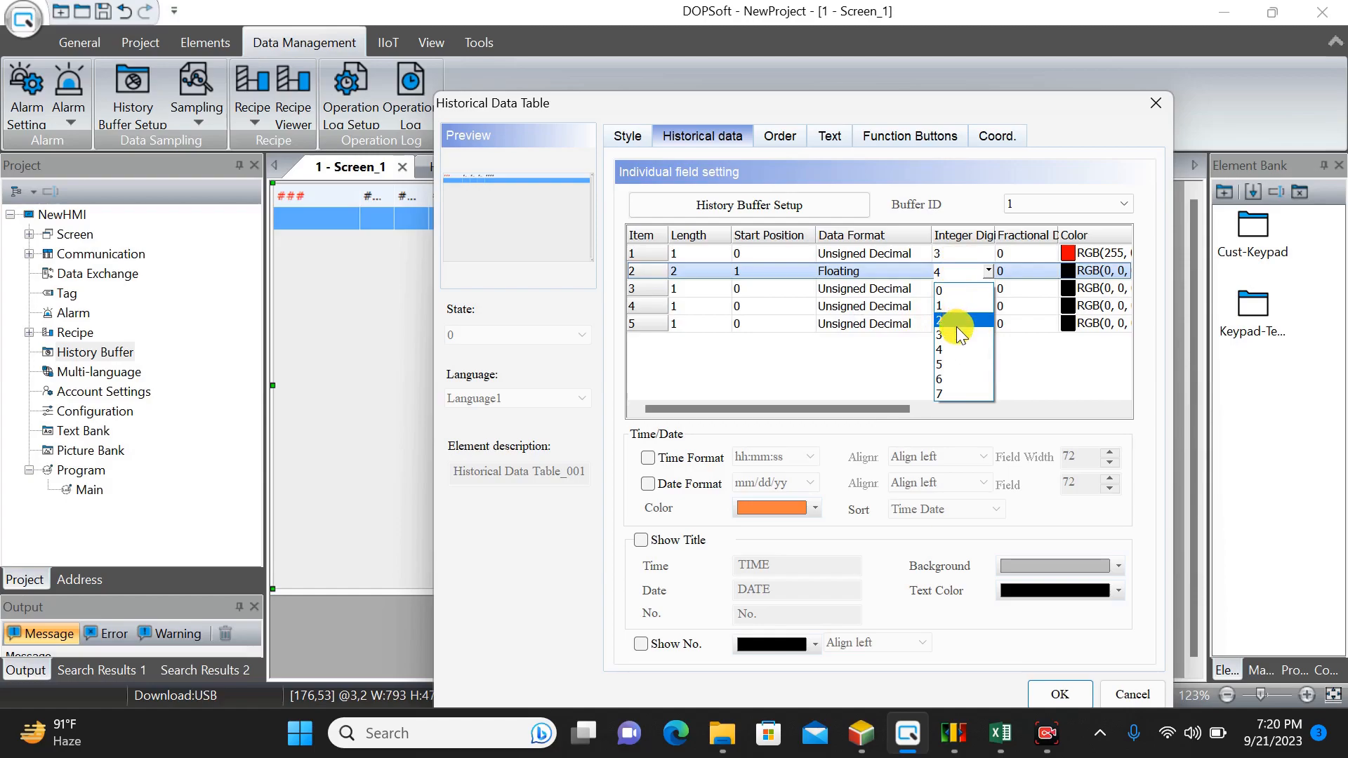
left_click(954, 327)
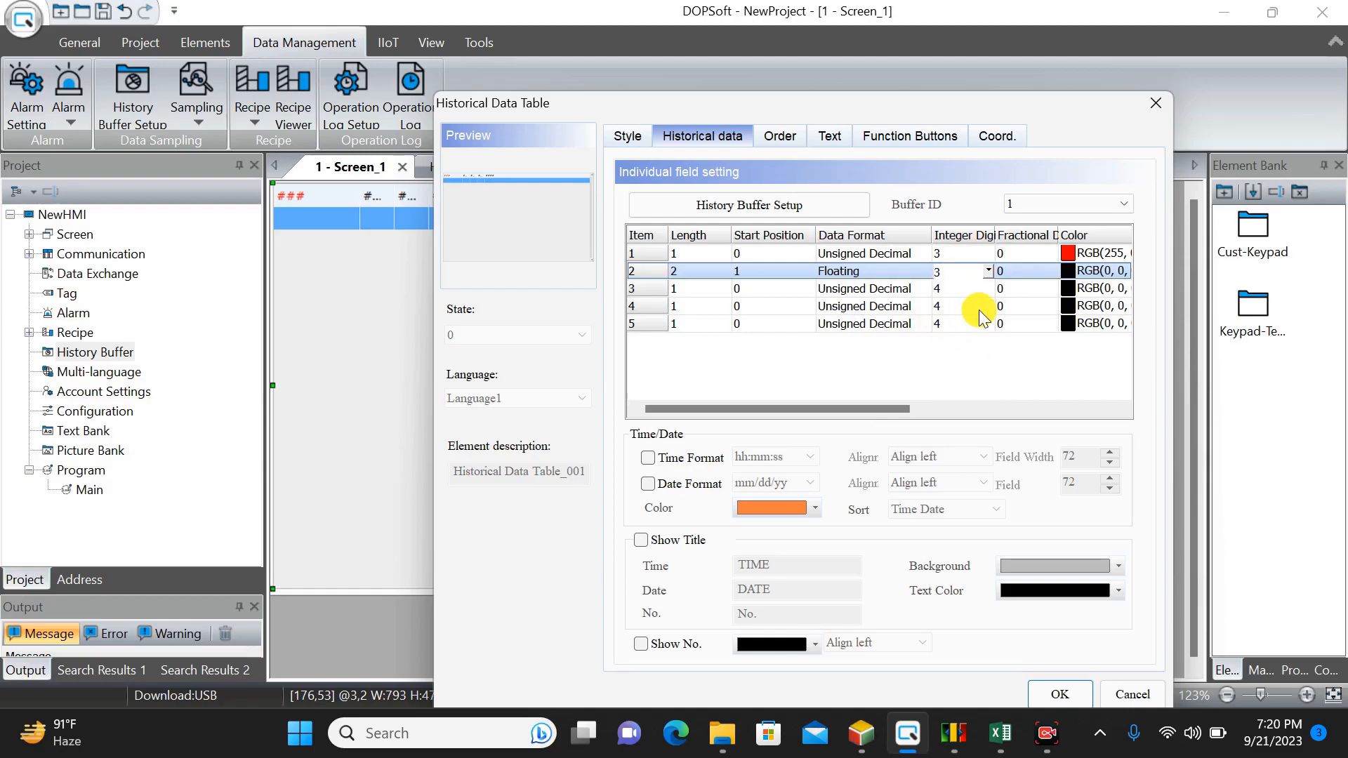
left_click(1020, 272)
left_click(1024, 277)
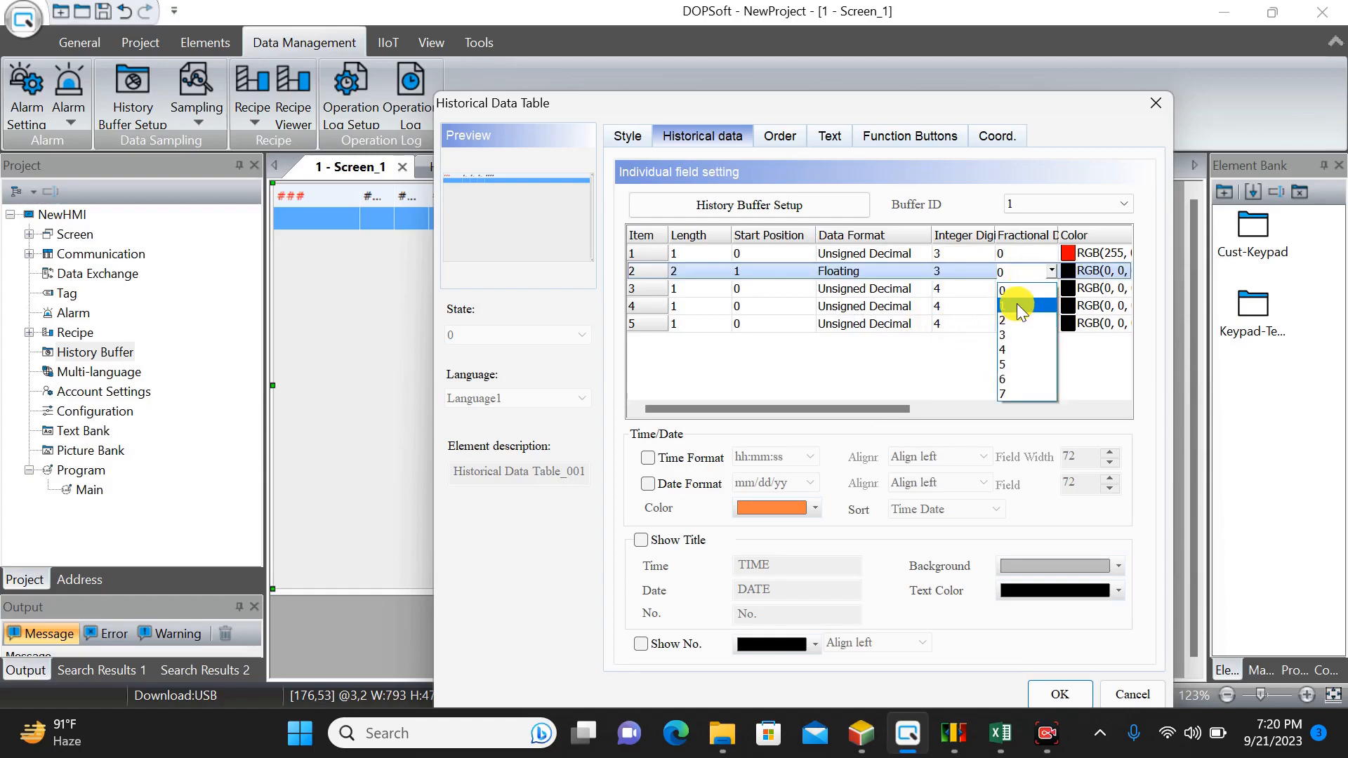
left_click(1010, 319)
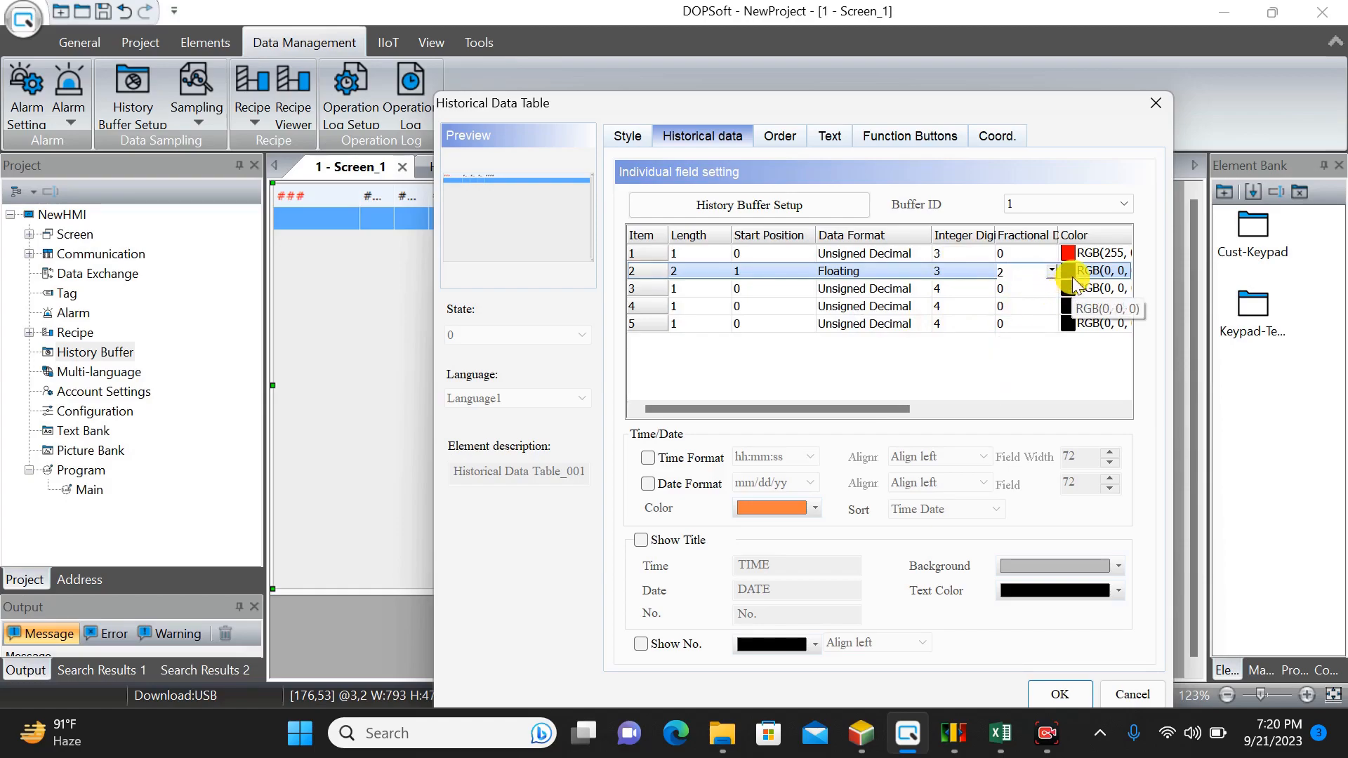
Set item 2's text color to blue, RGB(0, 128, 255)
left_click(1073, 277)
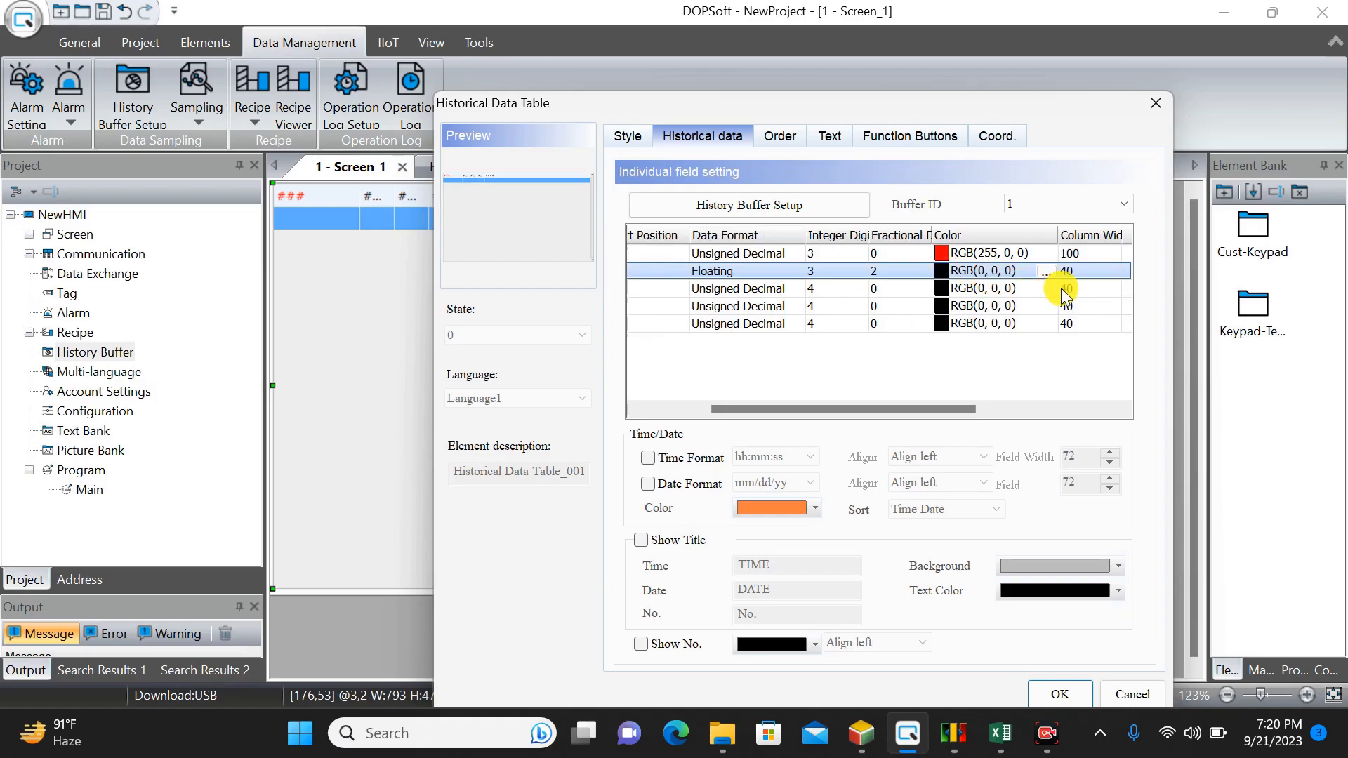
left_click(1049, 274)
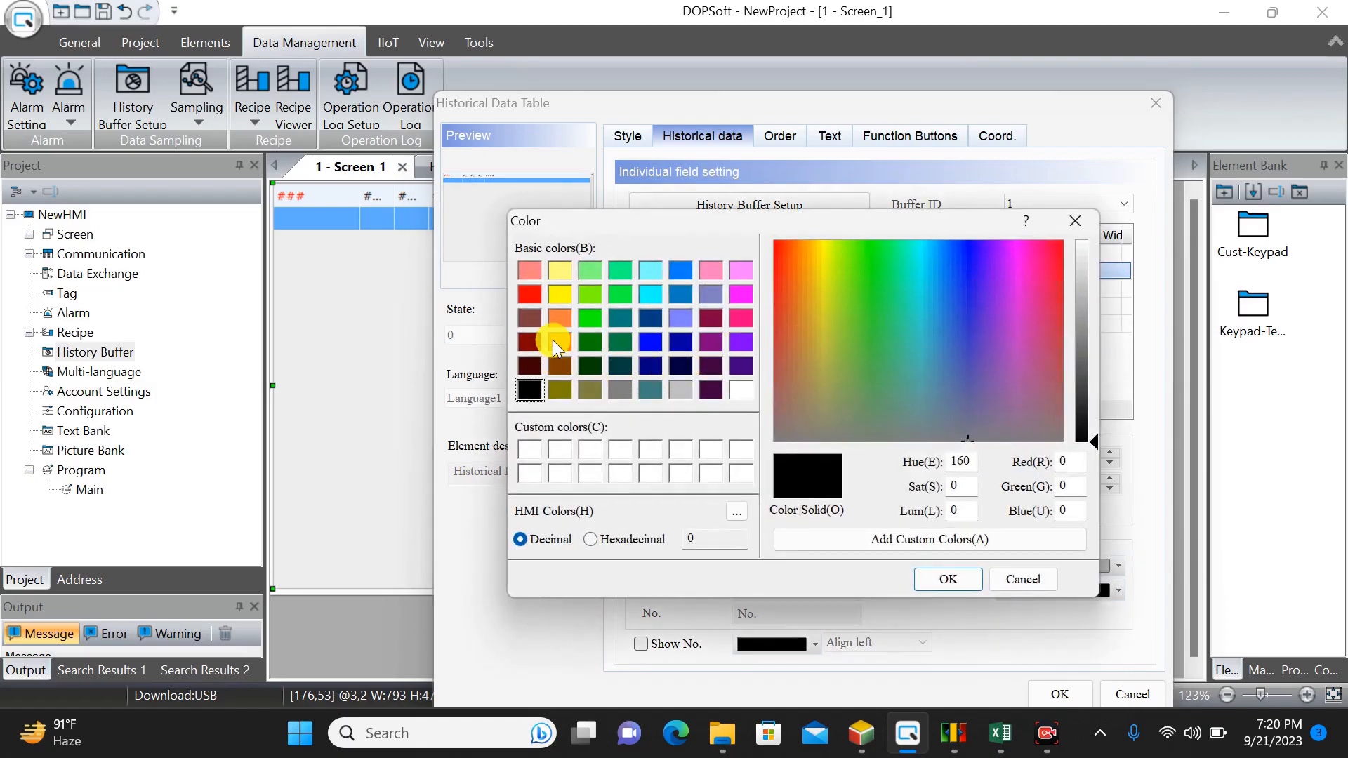
left_click(680, 270)
left_click(950, 577)
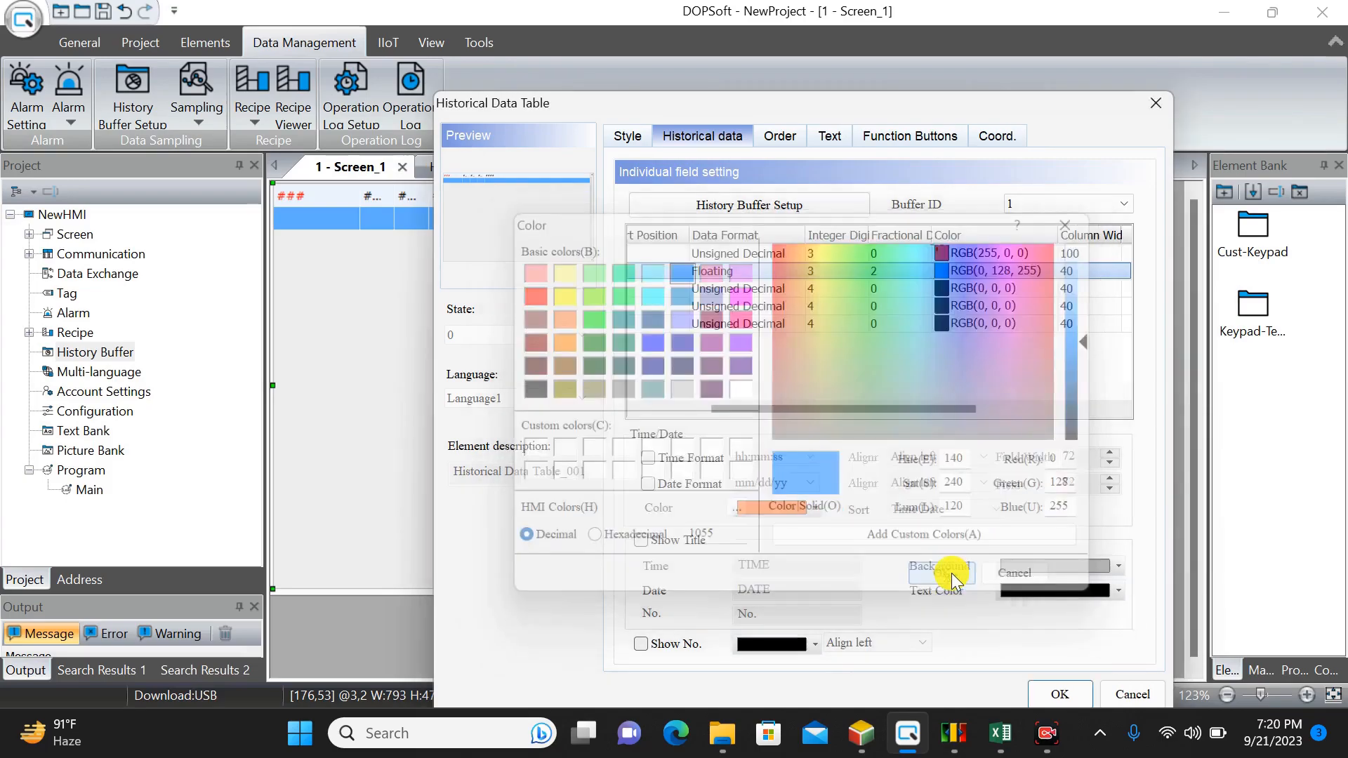
Set item 2's column width to 100
left_click(1082, 271)
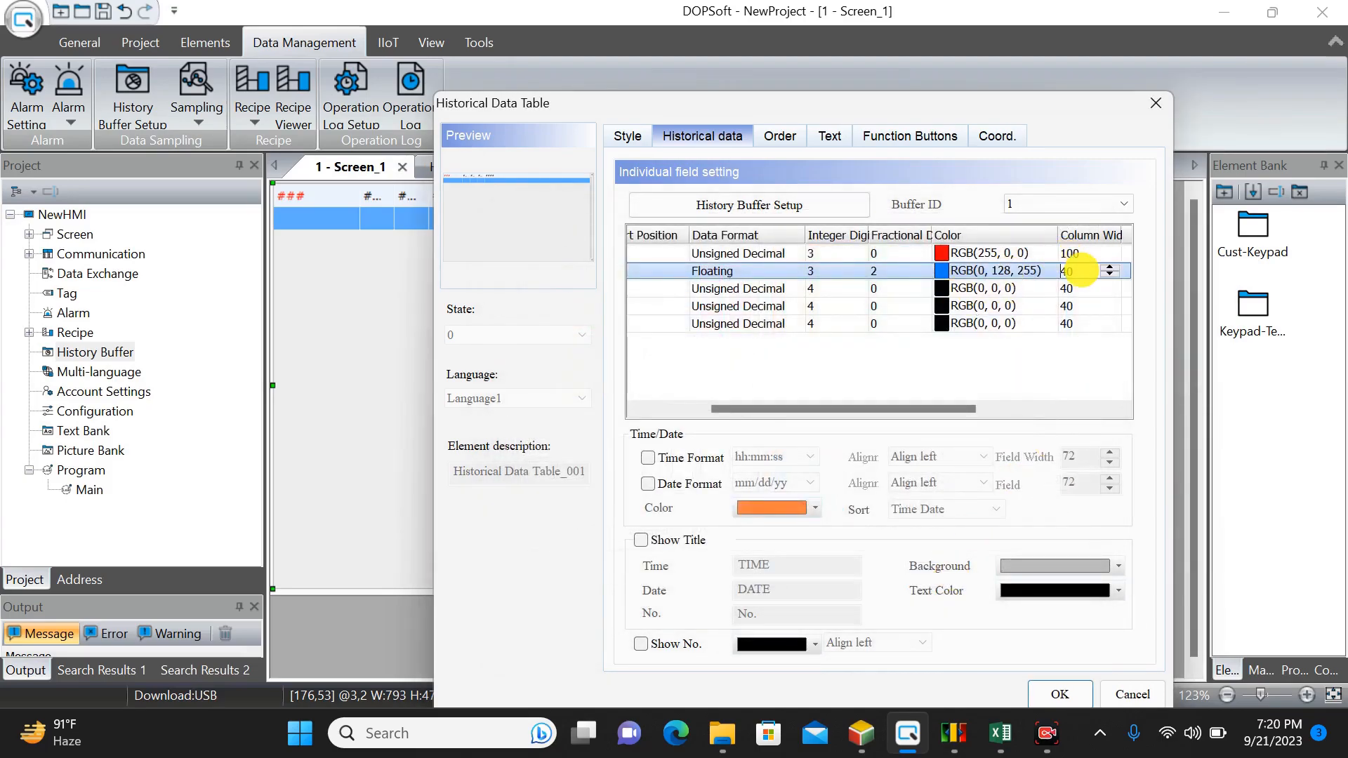
left_click(923, 309)
left_click(923, 311)
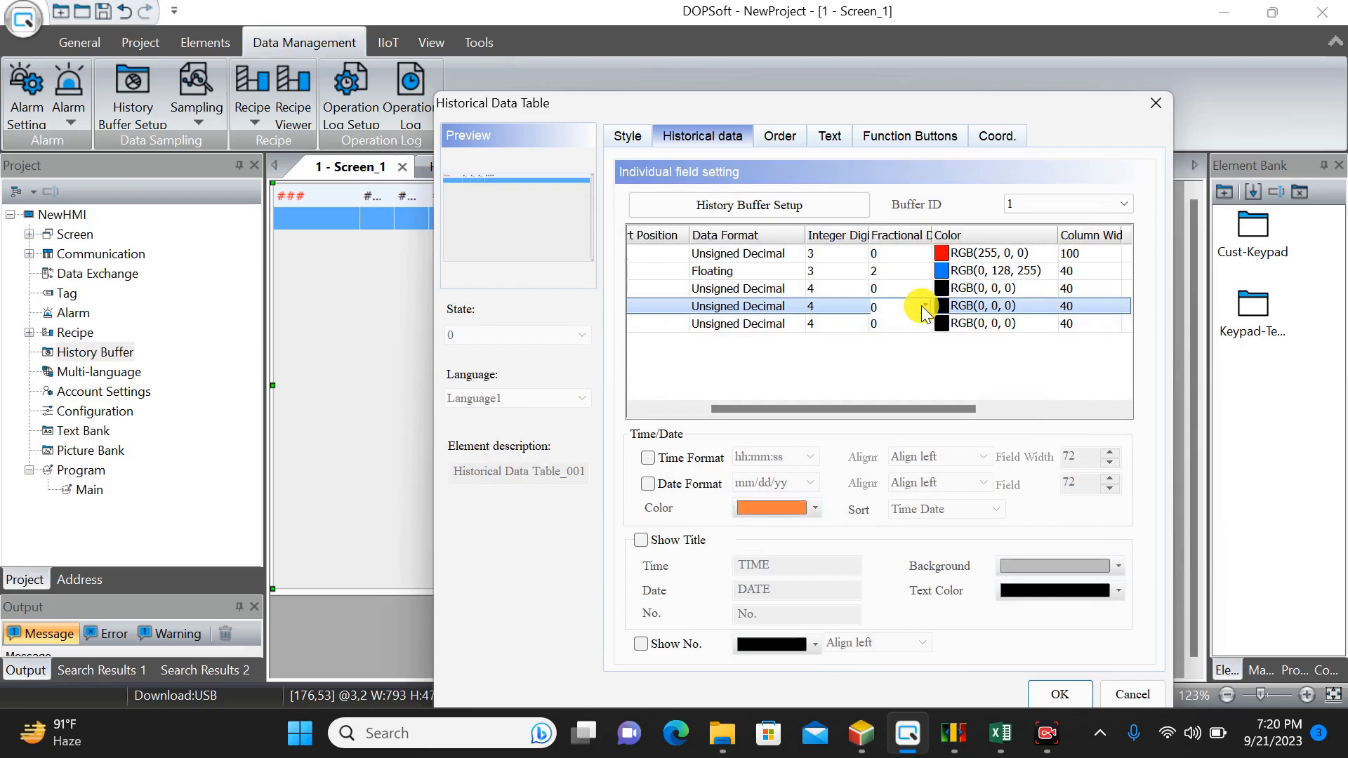
left_click(1095, 273)
key("BackSpace")
type("100")
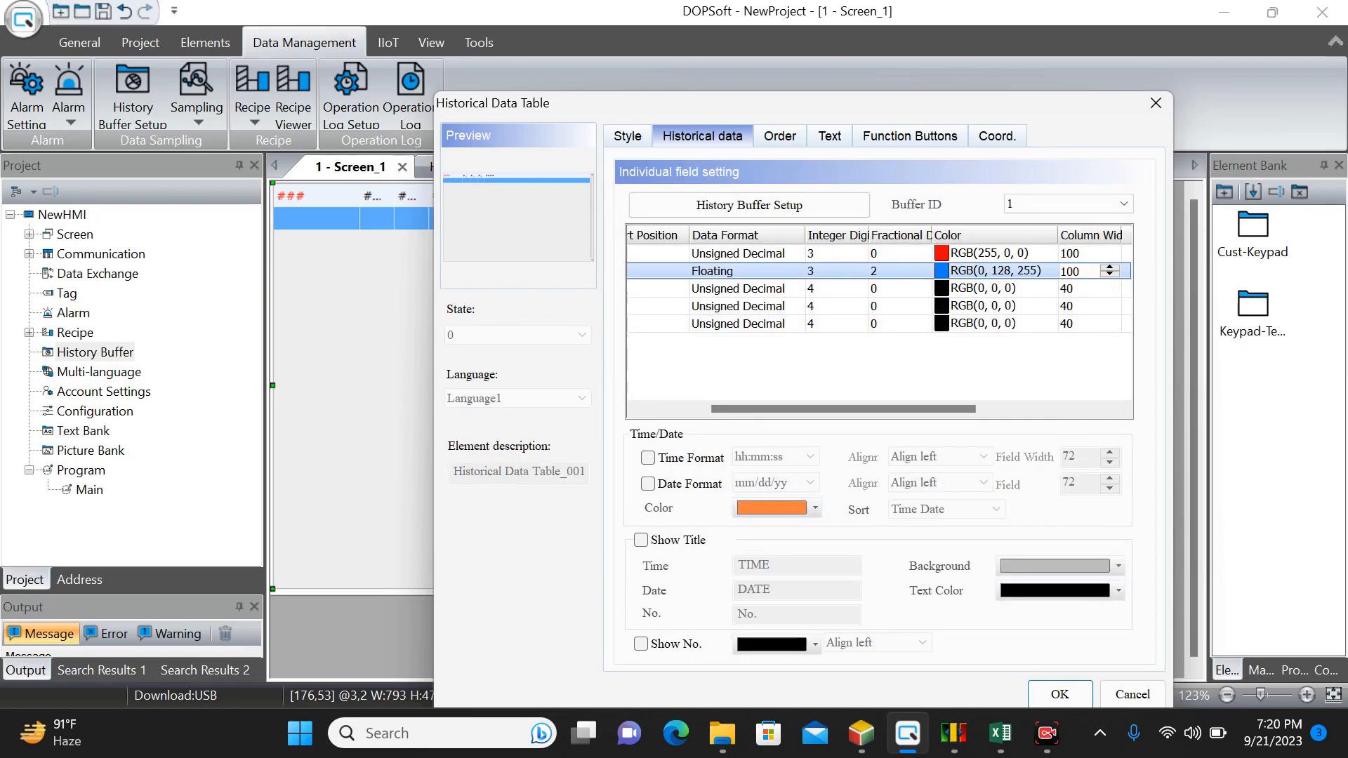
Set item 3's length to 2 and its start position to 3
left_click(937, 406)
left_click_drag(937, 406, 1078, 393)
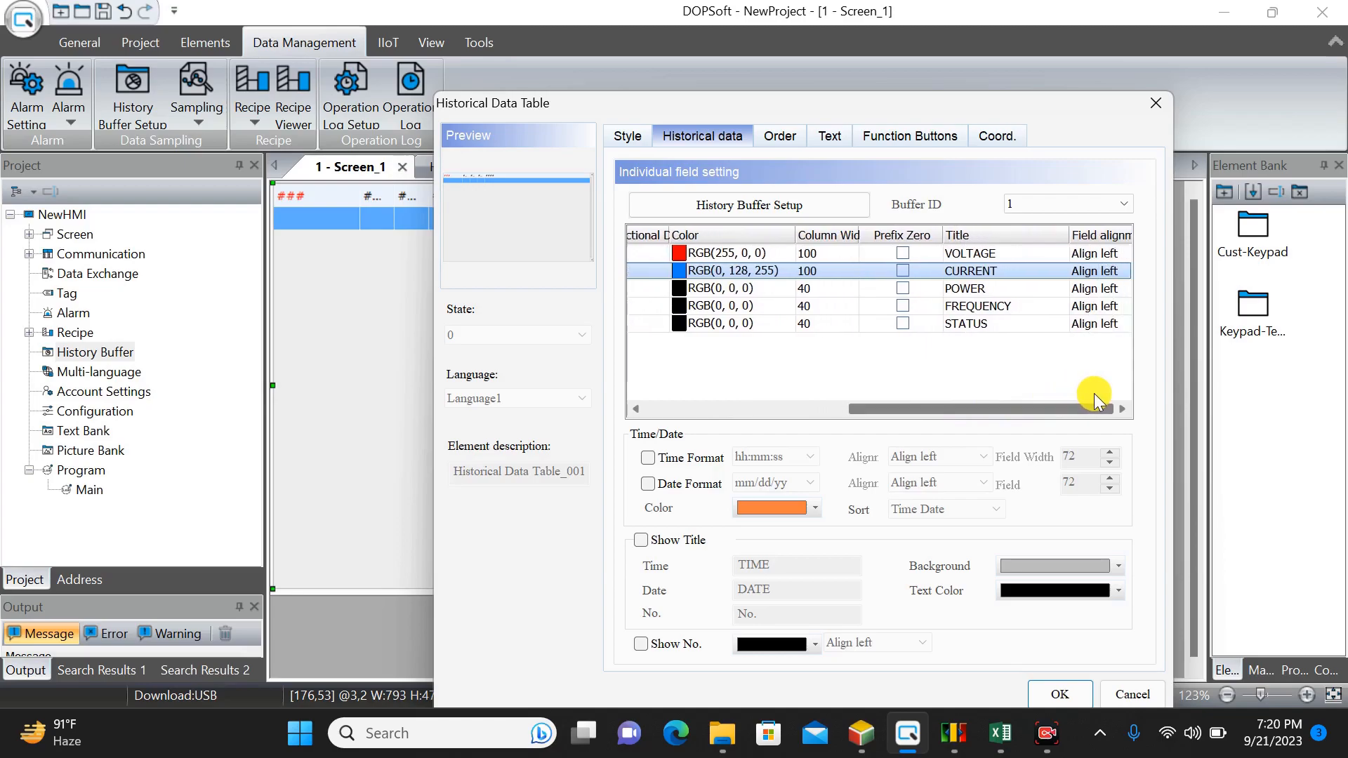
left_click_drag(951, 406, 702, 411)
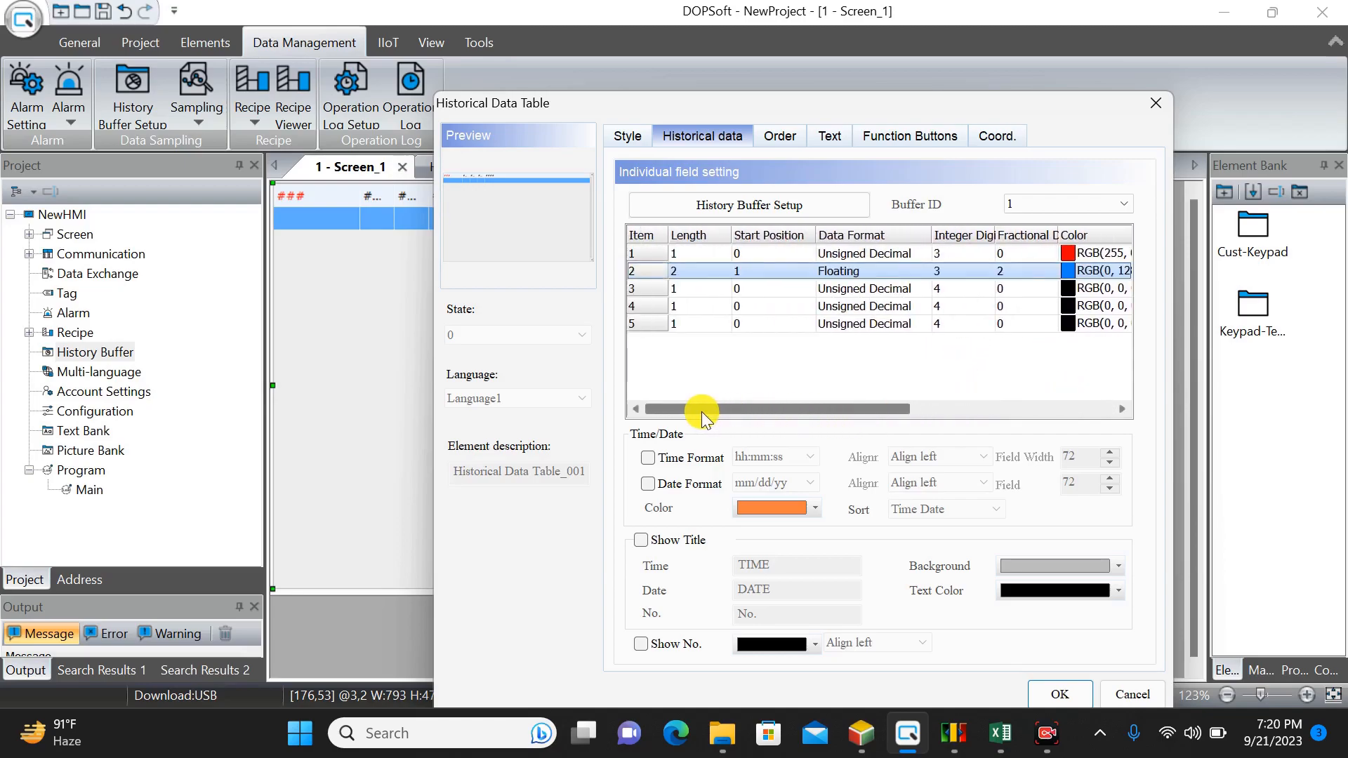
left_click(685, 286)
left_click(686, 287)
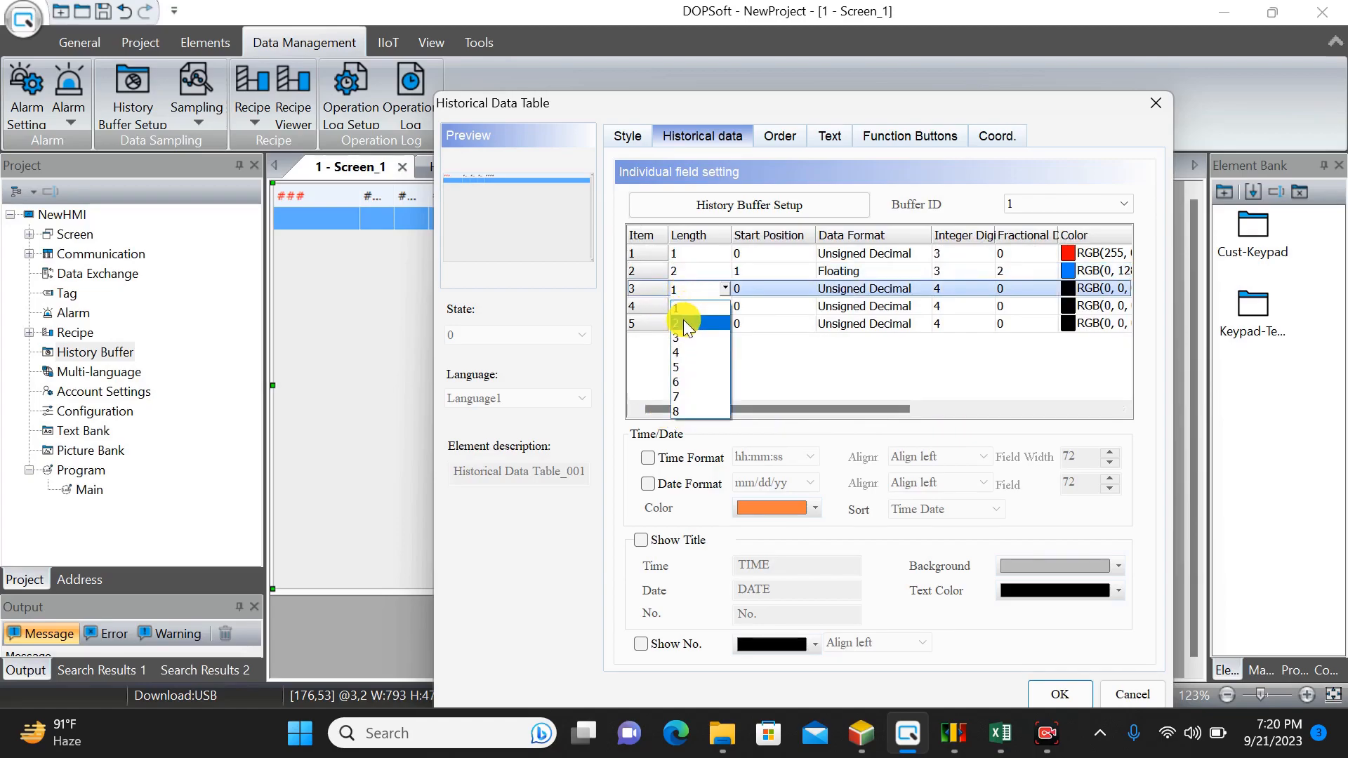
left_click(684, 321)
left_click(764, 287)
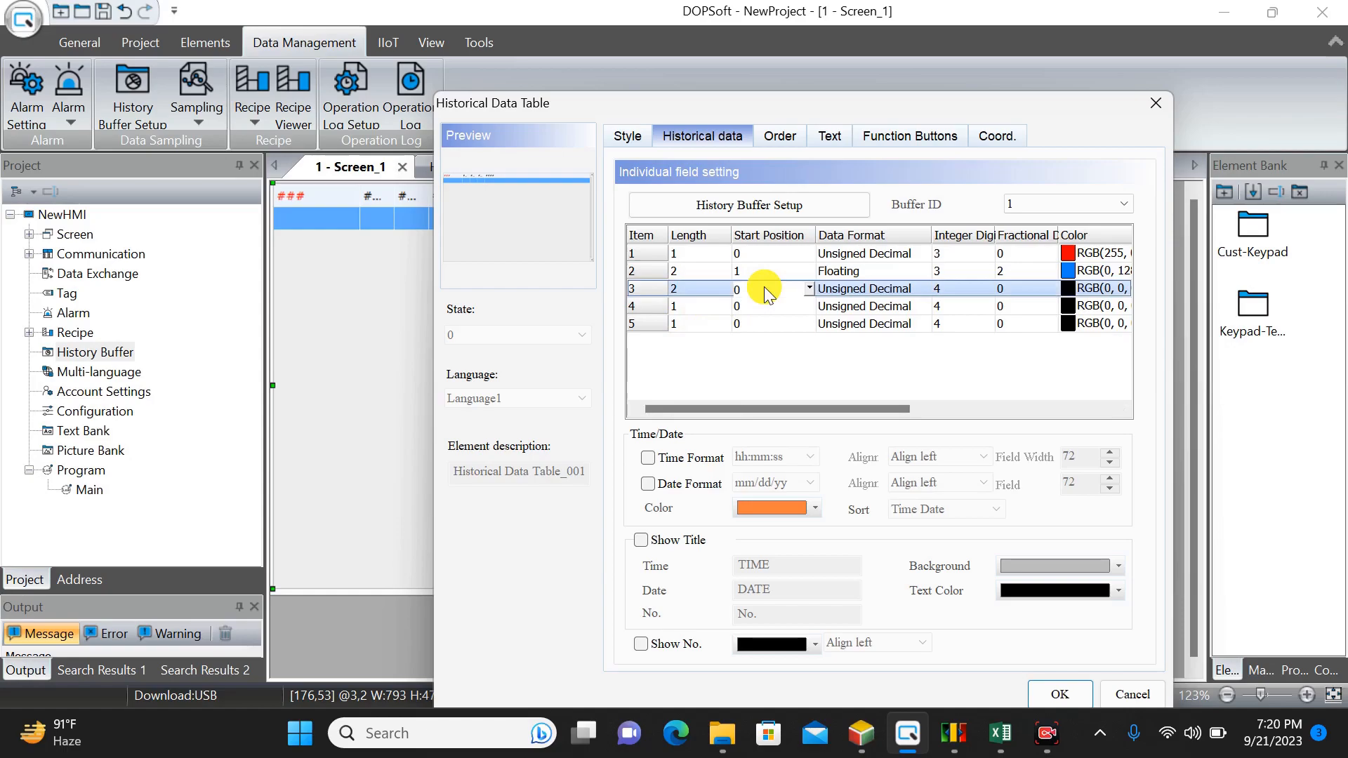
left_click(767, 290)
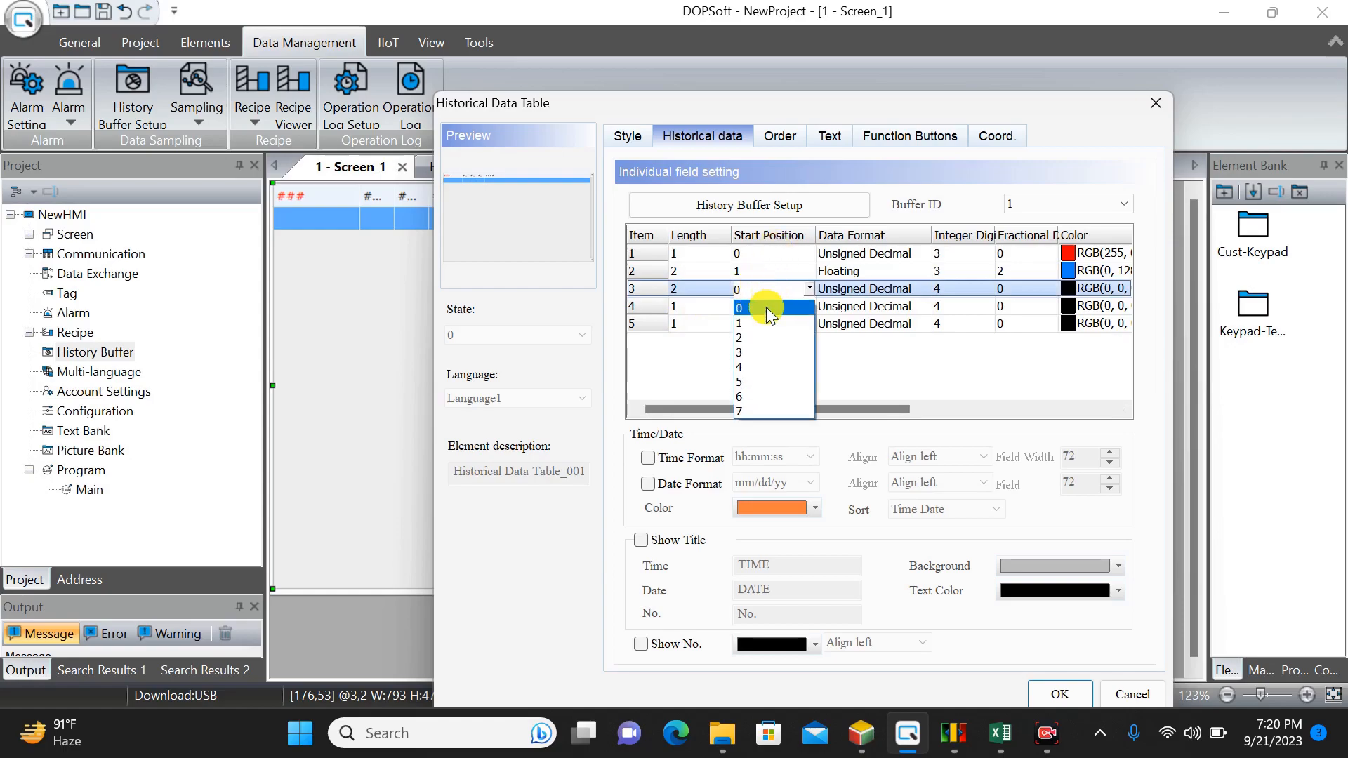
left_click(754, 350)
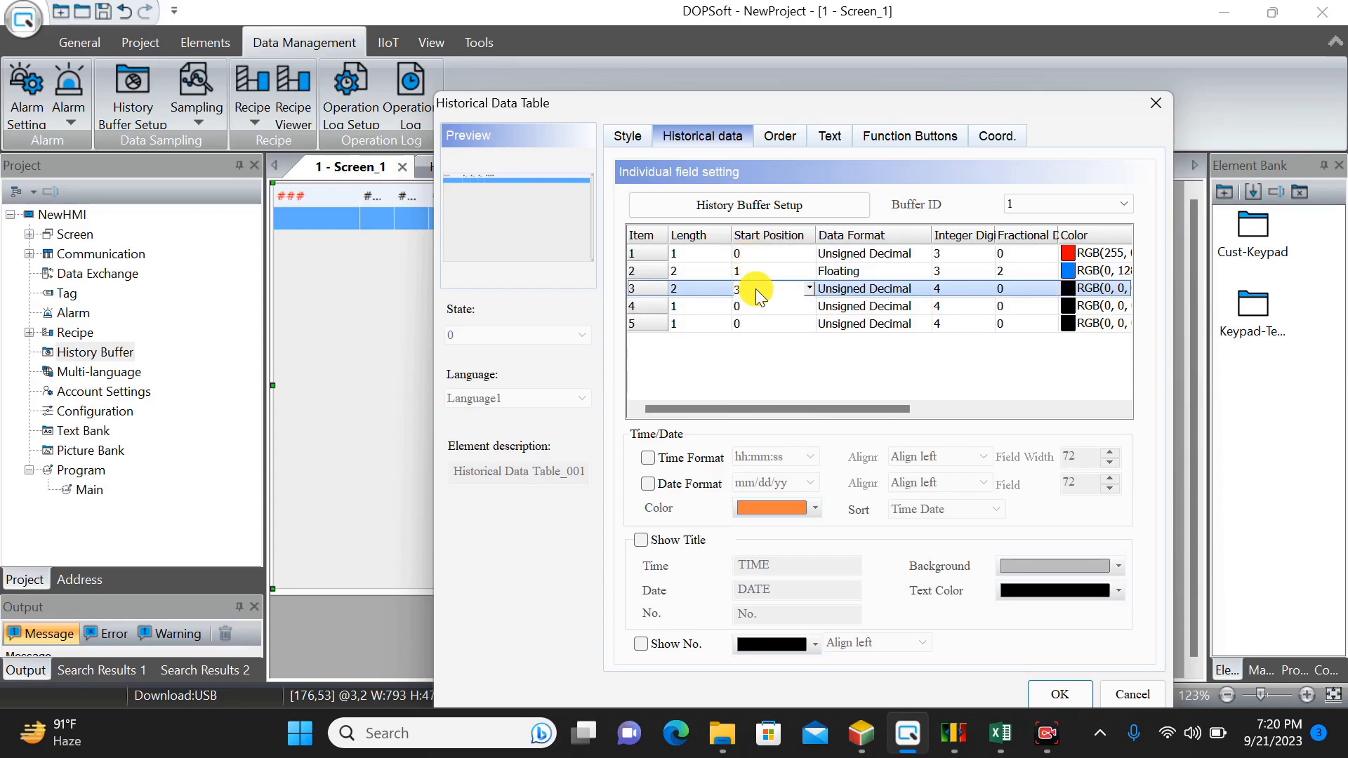
Set item 3's data format to Floating with 3 integer digits and 2 fractional digits
left_click(878, 288)
left_click(878, 288)
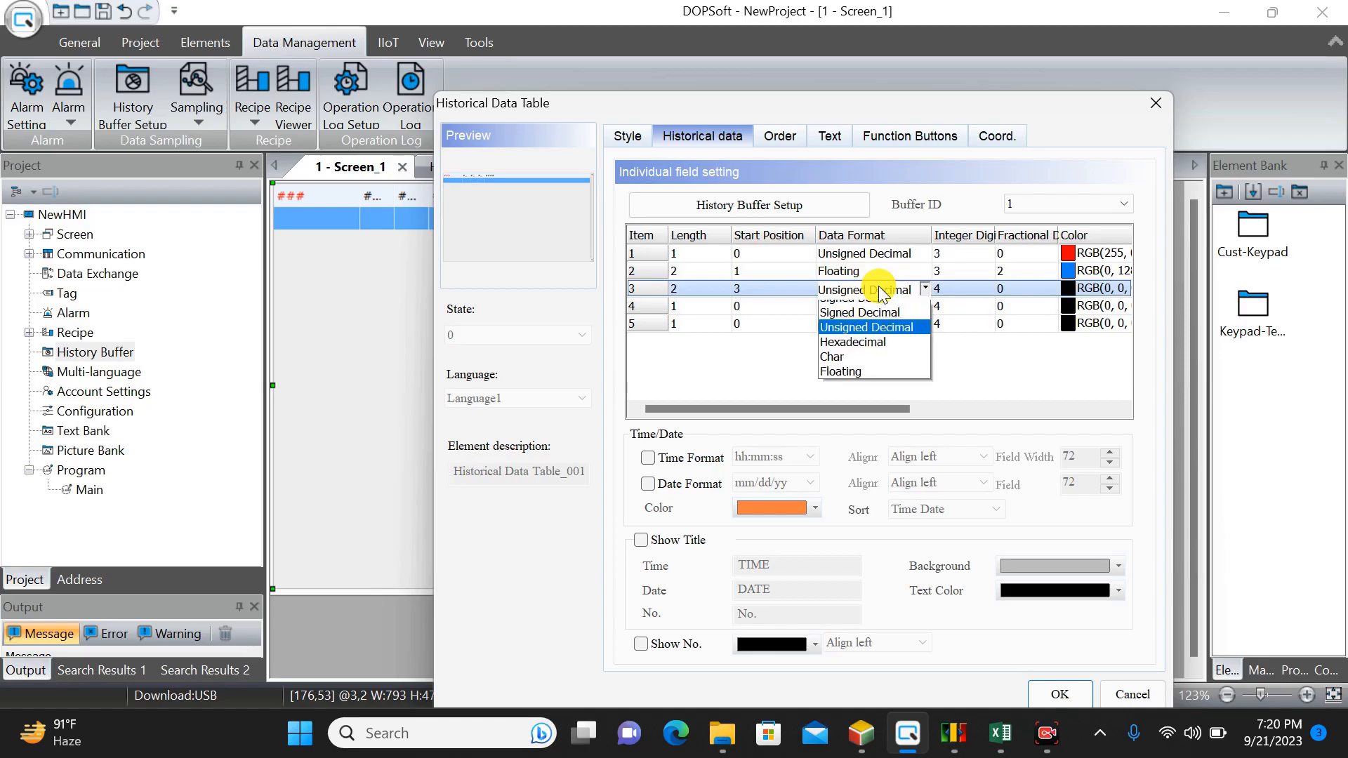
left_click(867, 394)
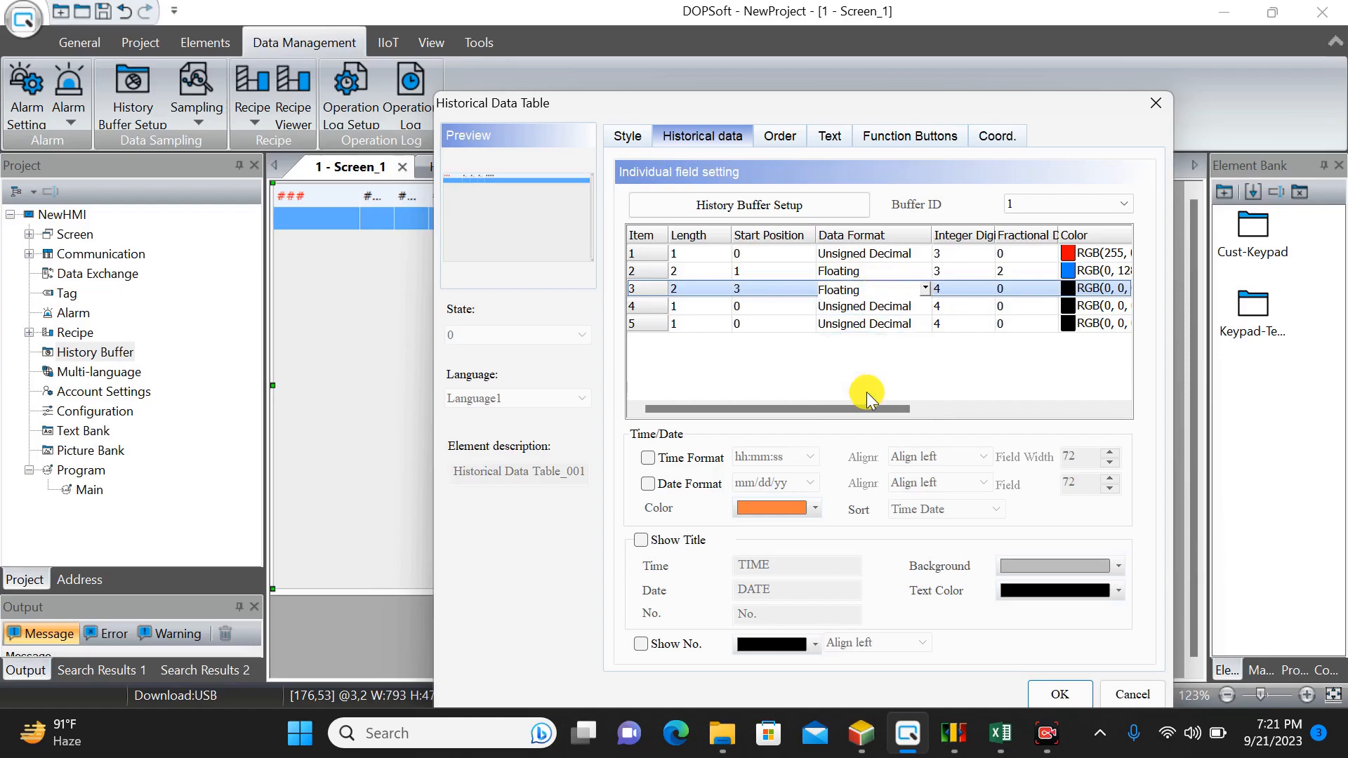
left_click(959, 288)
left_click(959, 288)
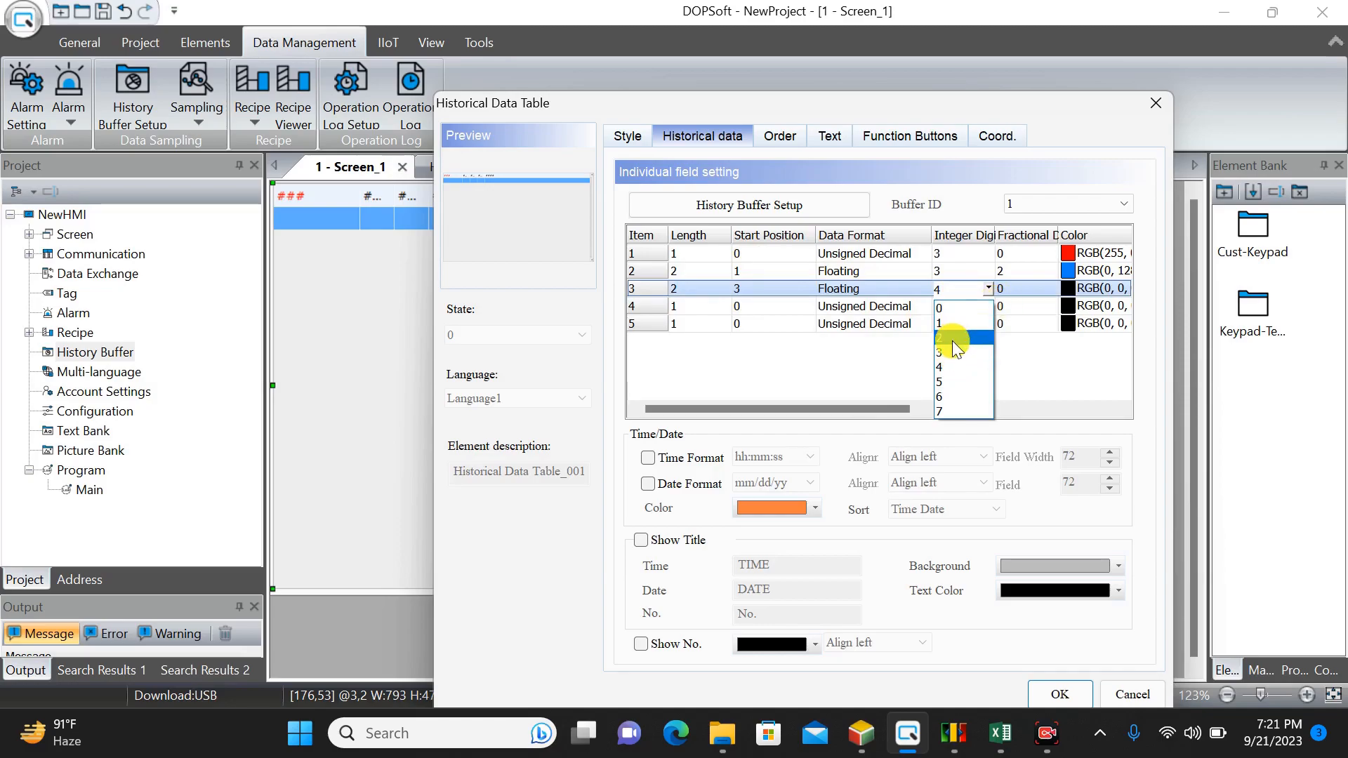
left_click(951, 351)
left_click(1022, 292)
left_click(1022, 292)
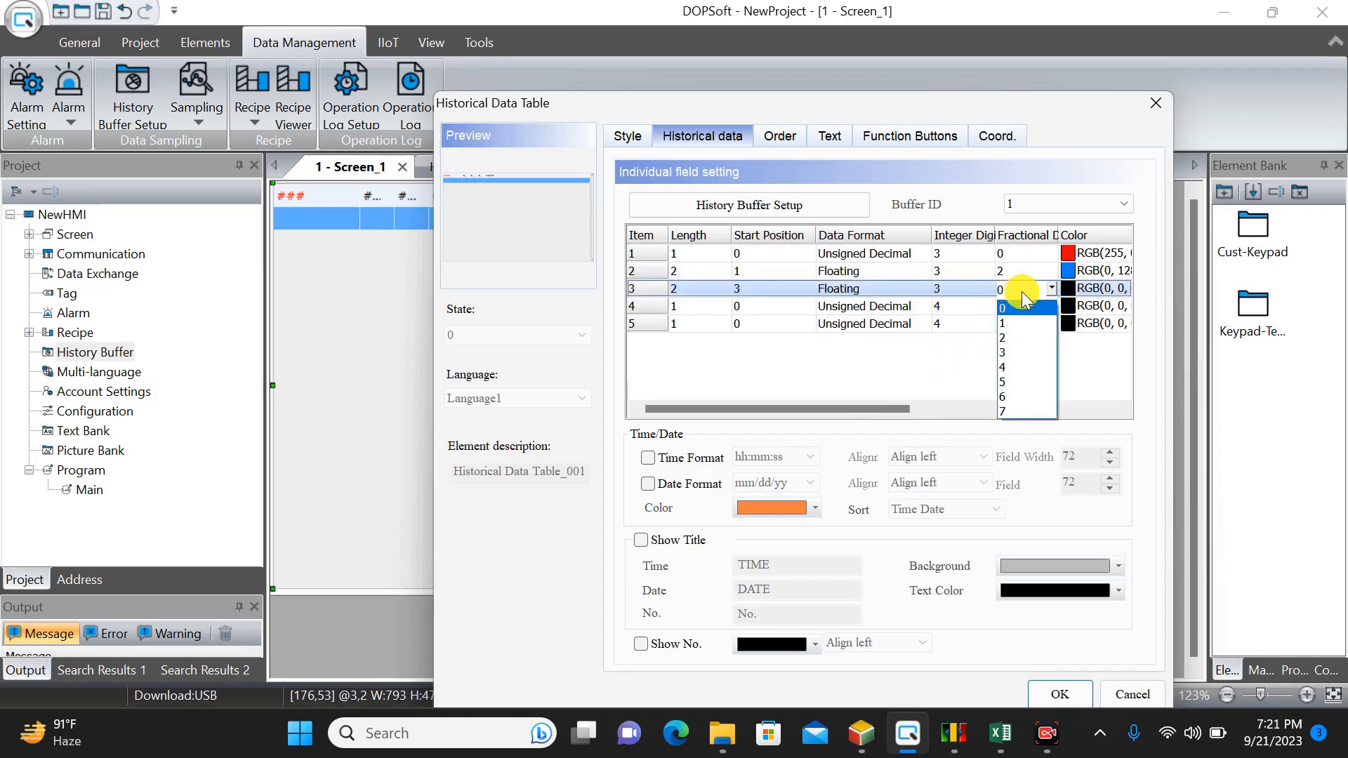
left_click(1017, 338)
Set item 3's text color to dark red, RGB(128, 0, 0), and its column width to 100
left_click(1063, 288)
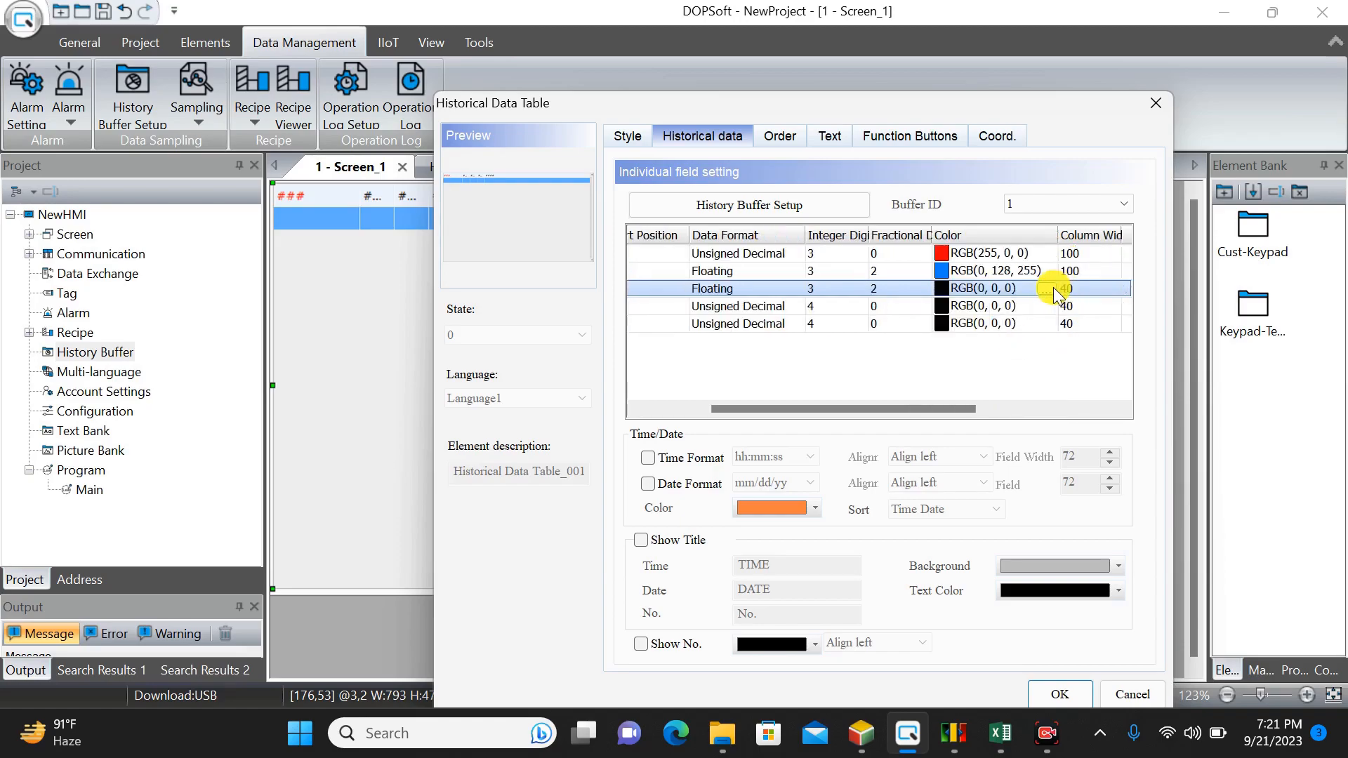
left_click(1052, 289)
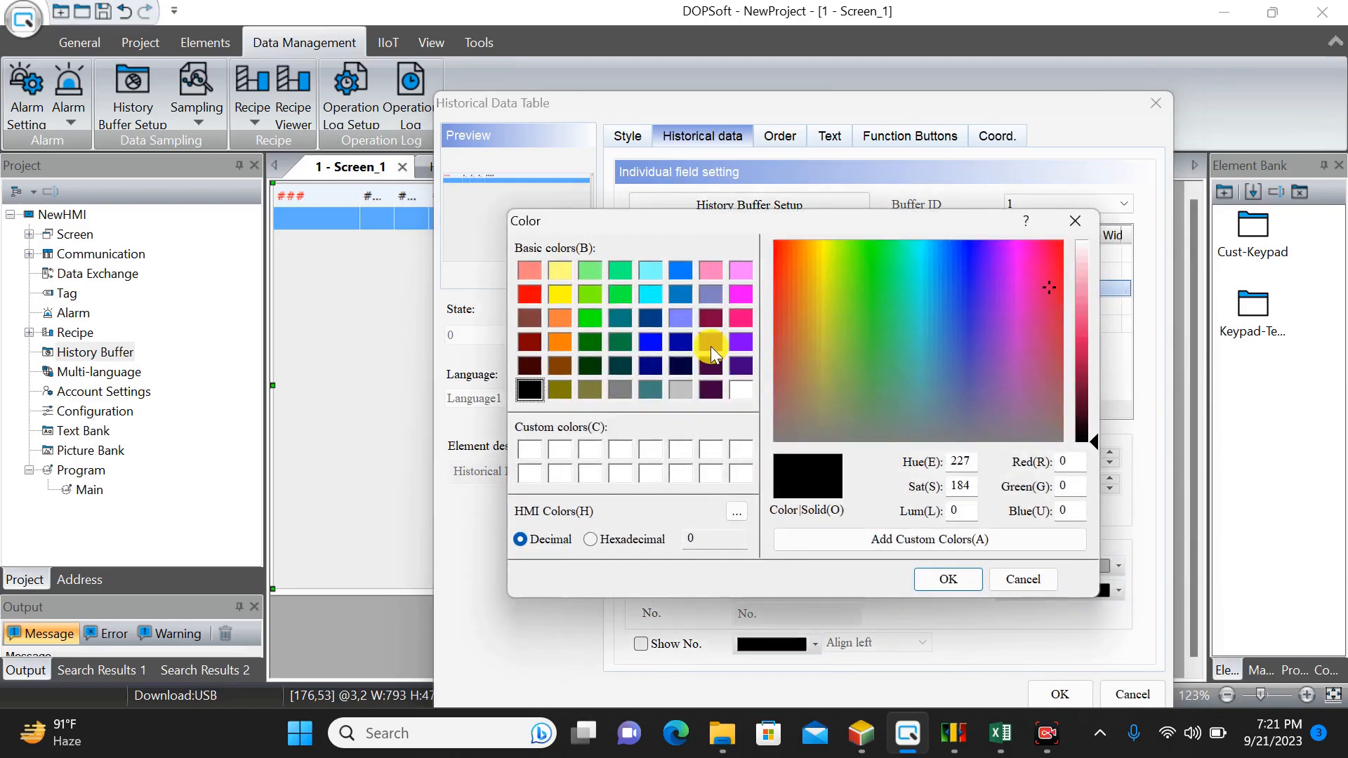
left_click(530, 342)
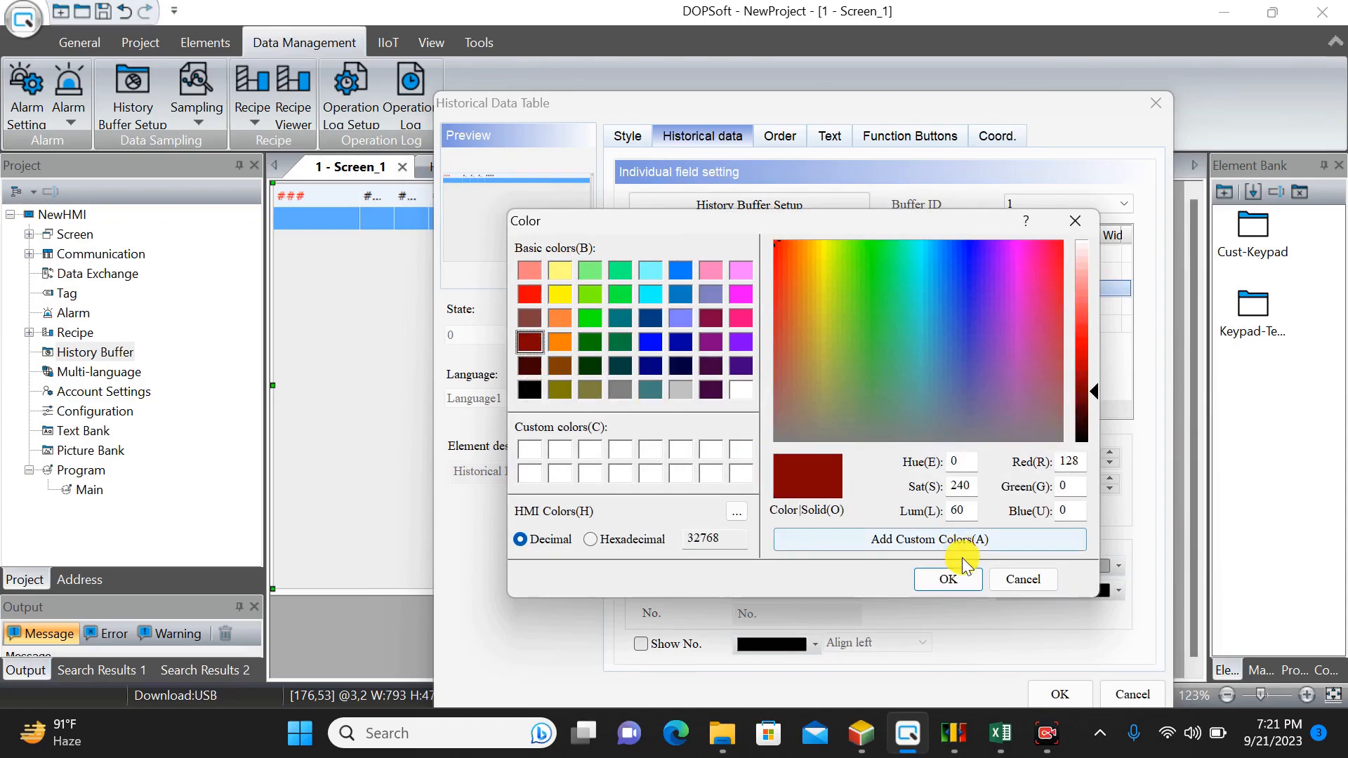
left_click(949, 578)
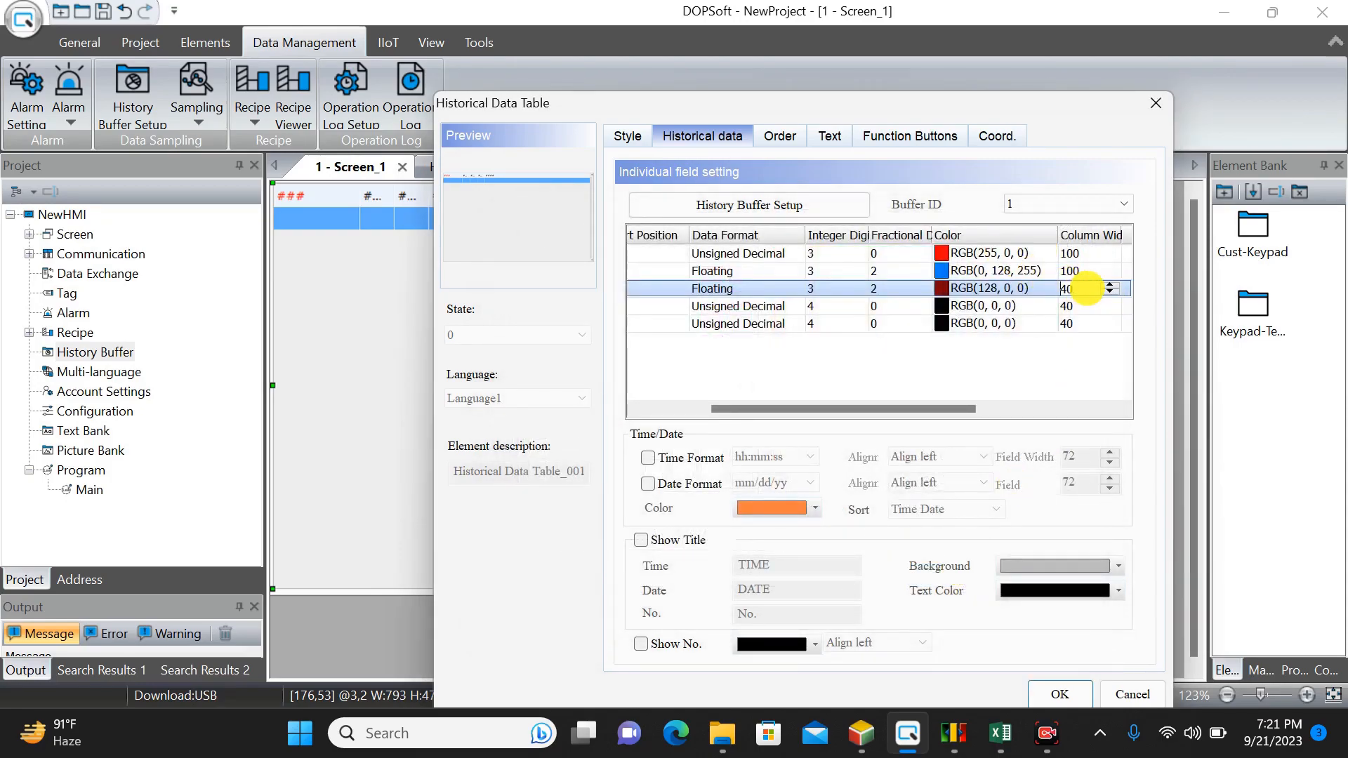
left_click_drag(1085, 289, 1041, 293)
type("100")
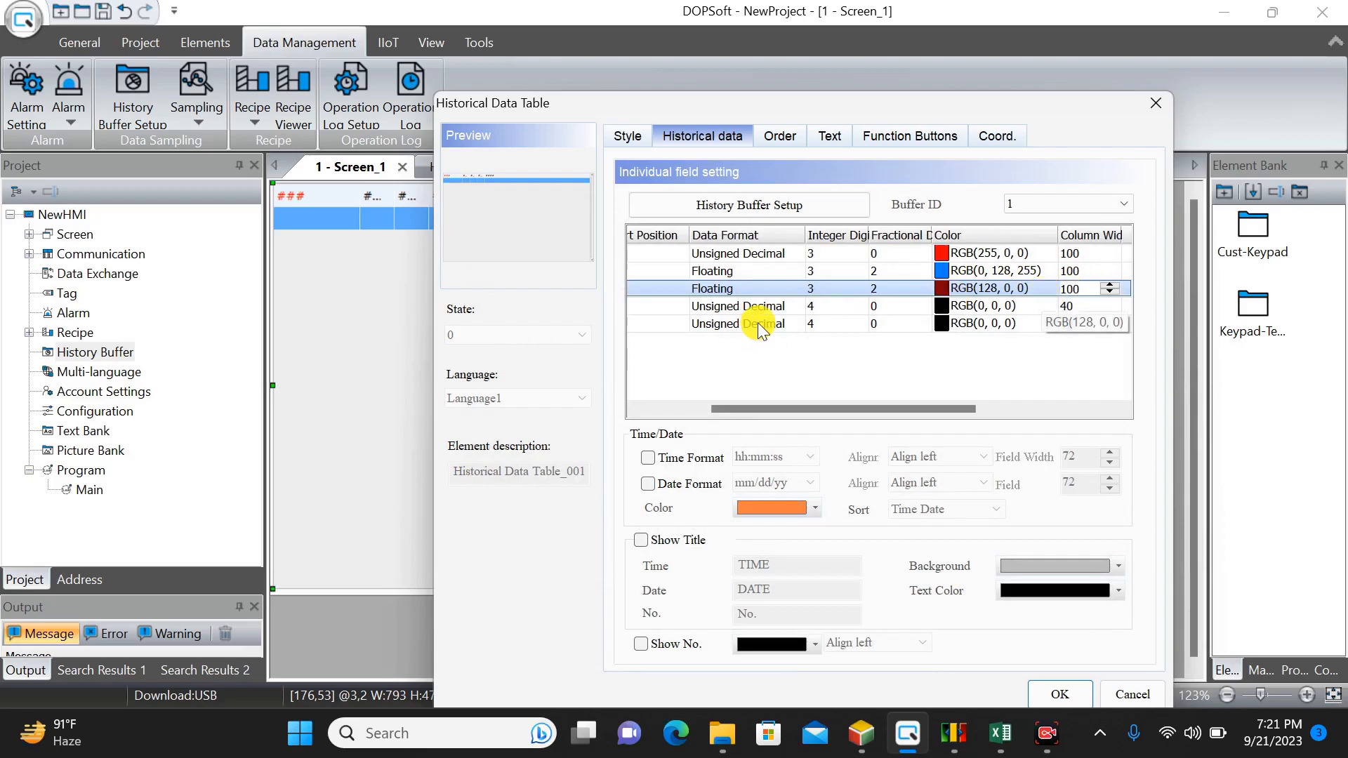
Set item 4's length to 2 and its start position to 5
left_click(697, 293)
left_click_drag(820, 404, 754, 413)
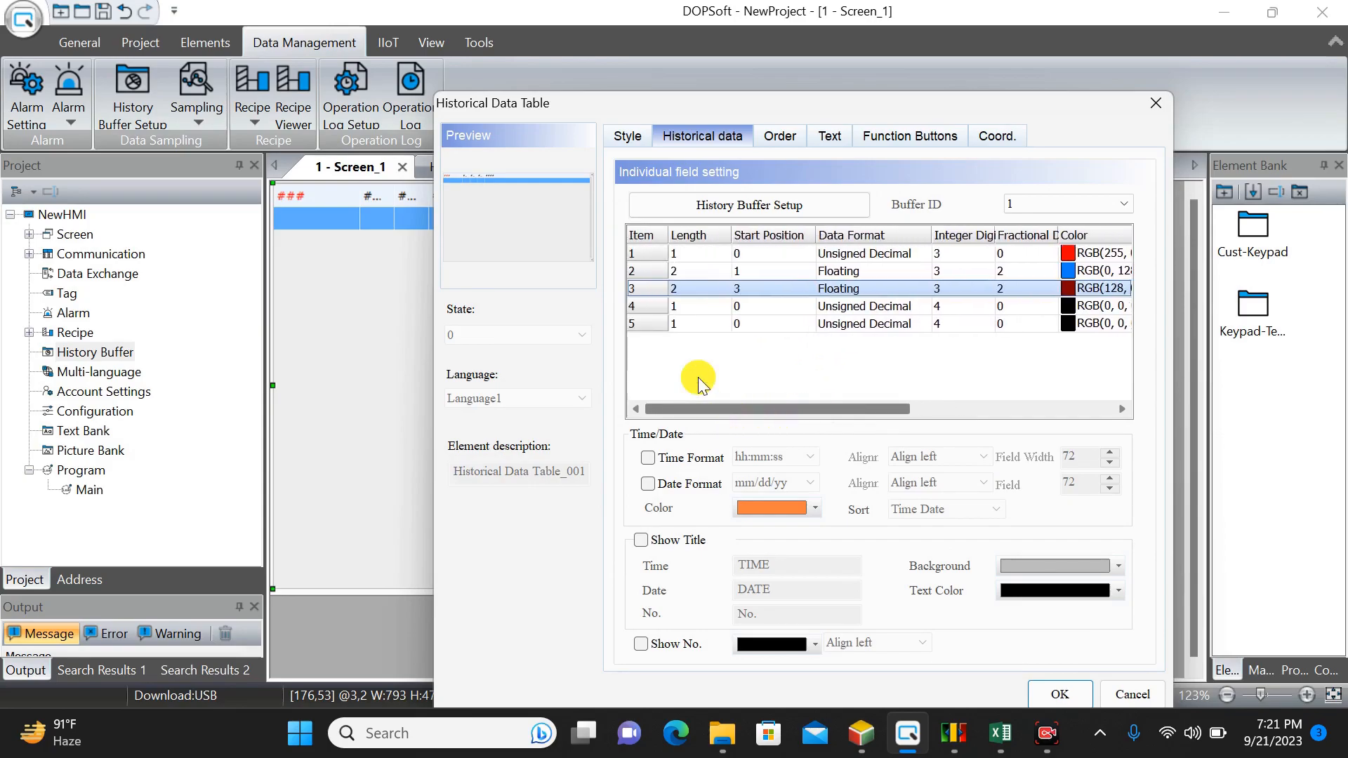
left_click(690, 302)
left_click(690, 302)
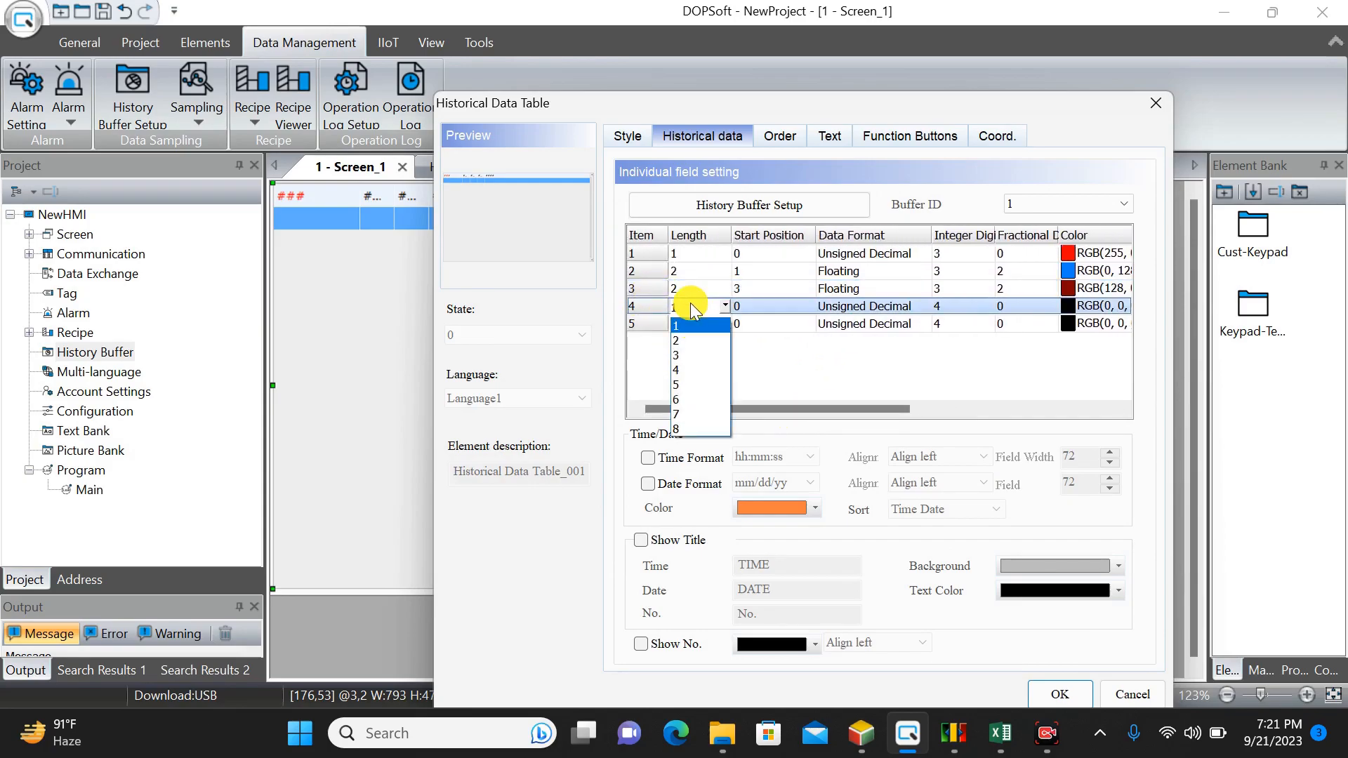
left_click(687, 340)
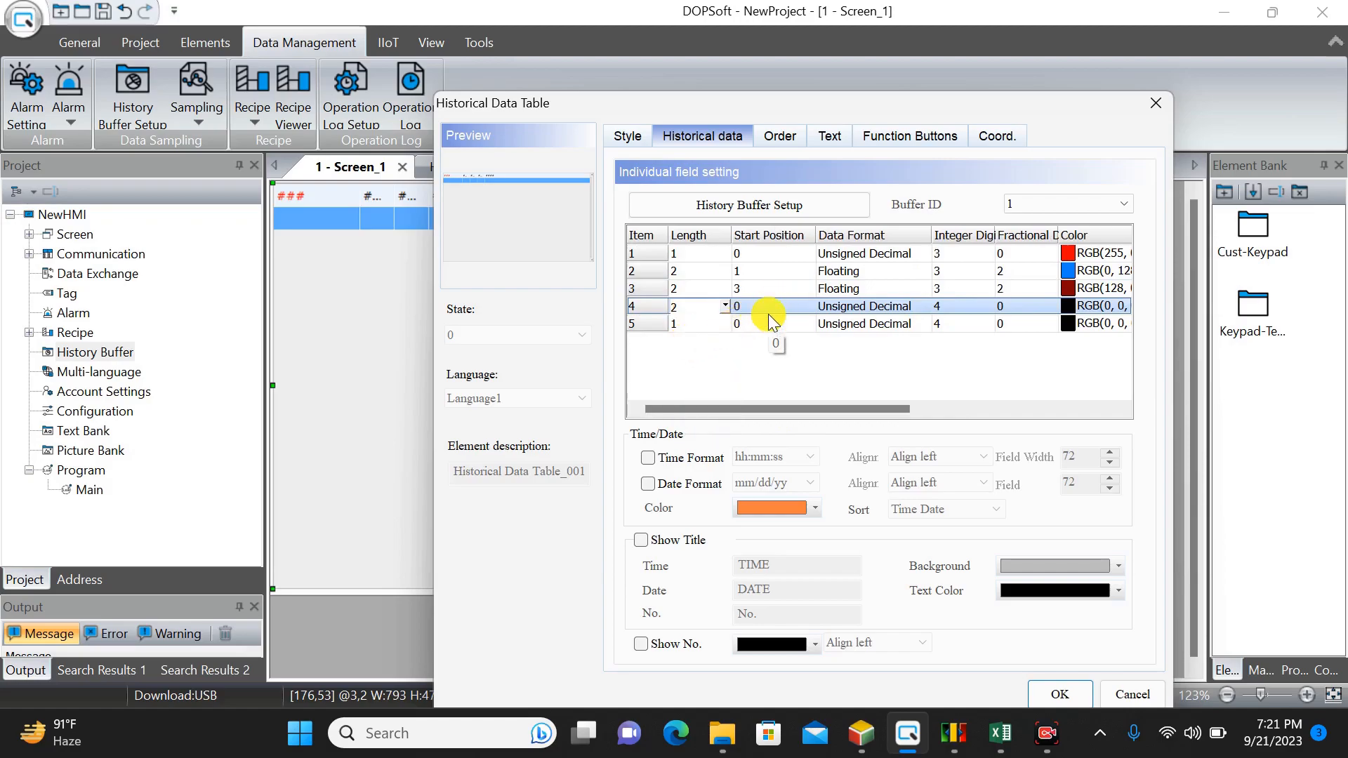
left_click(769, 314)
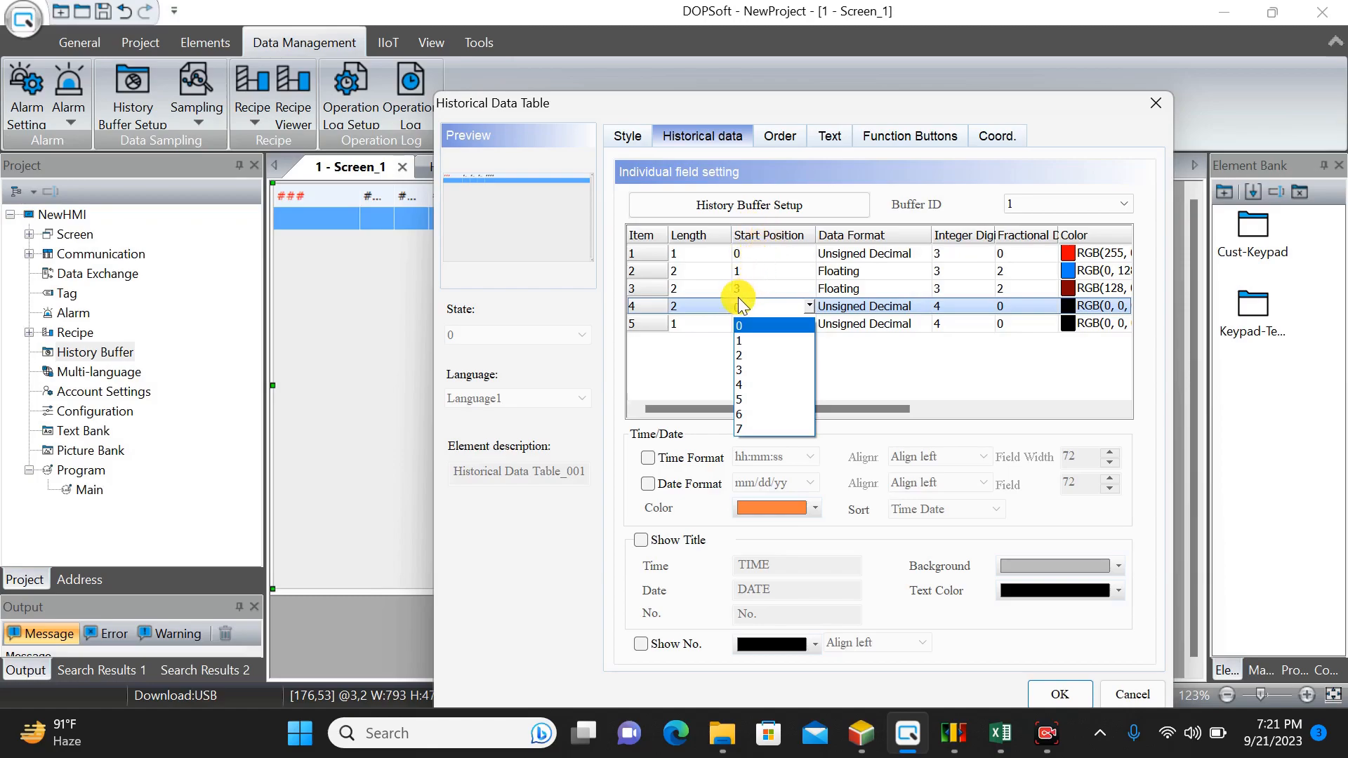
left_click(752, 398)
Set item 4's data format to Floating with 3 integer digits and 2 fractional digits
left_click(877, 309)
left_click(877, 309)
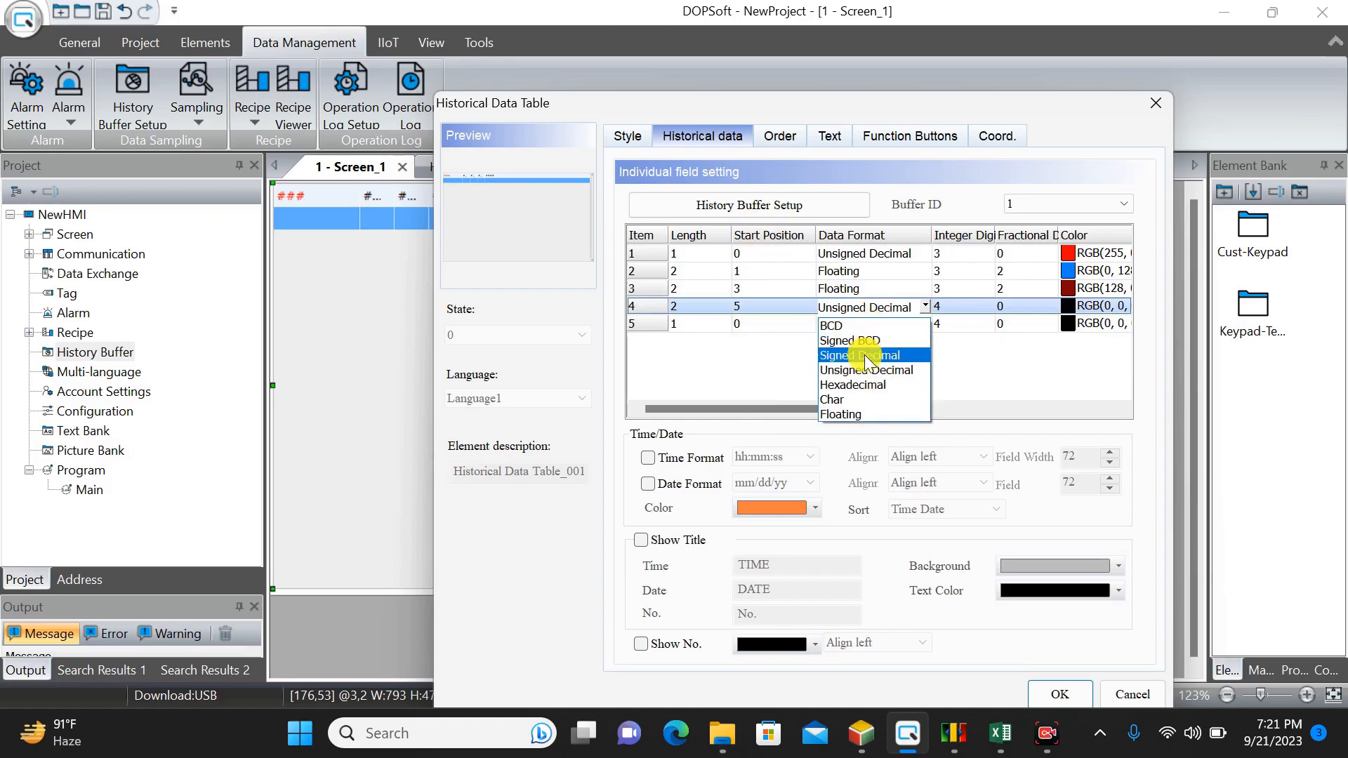
left_click(858, 412)
left_click(960, 310)
left_click(959, 309)
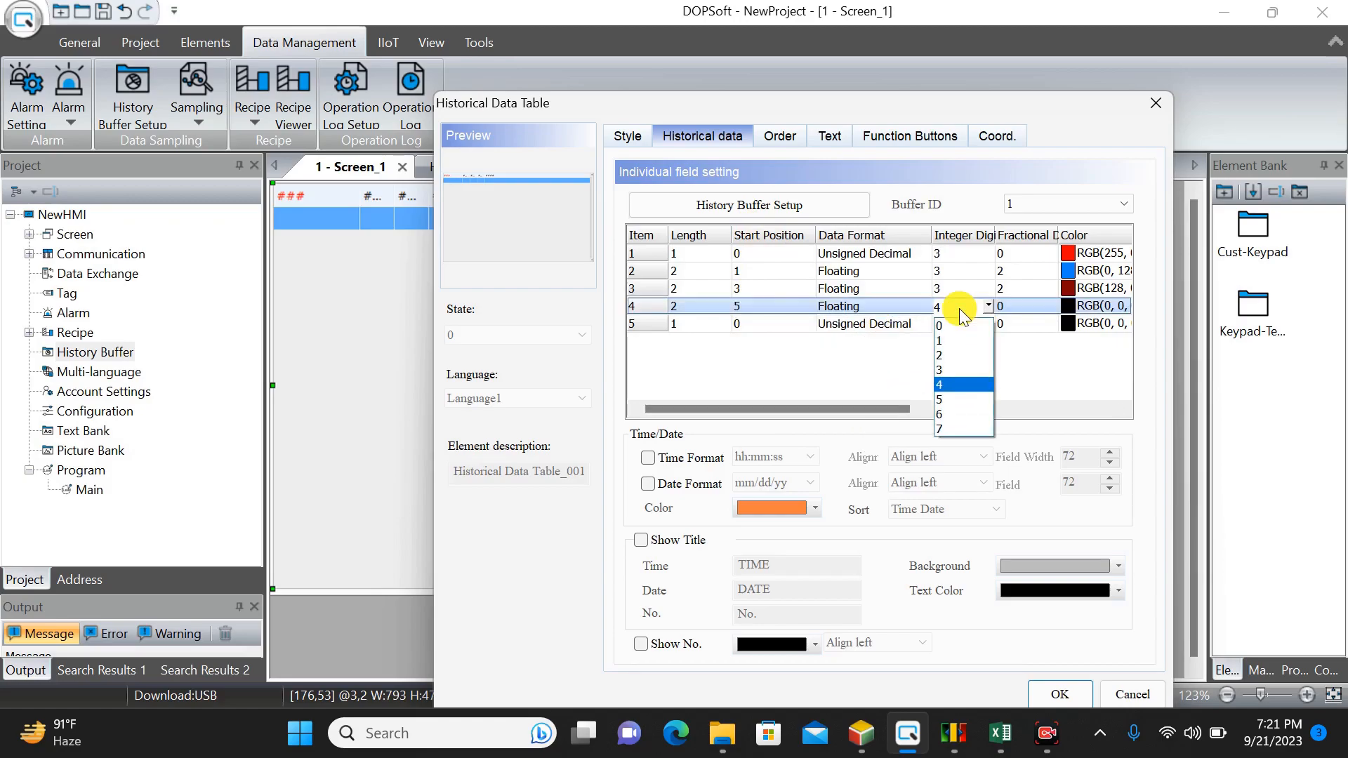
left_click(950, 375)
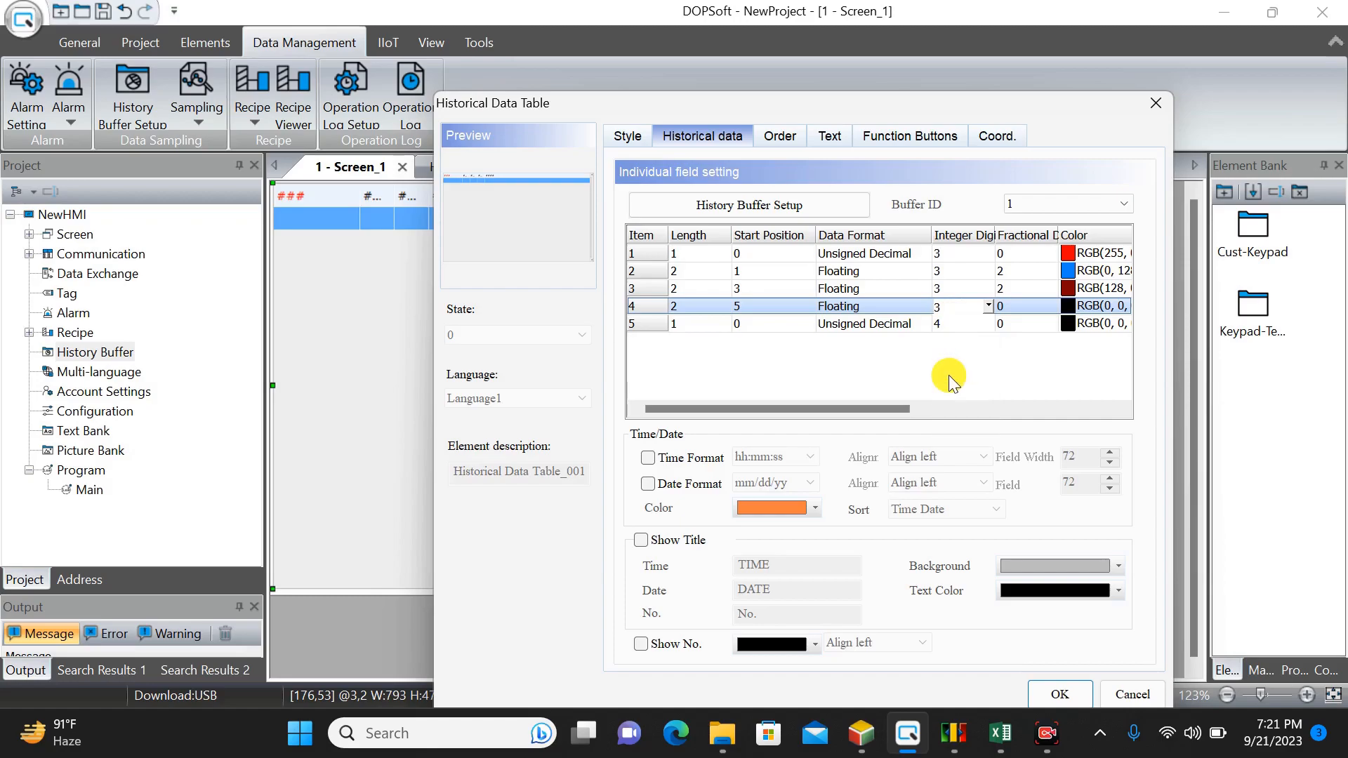
left_click(1018, 307)
left_click(1018, 307)
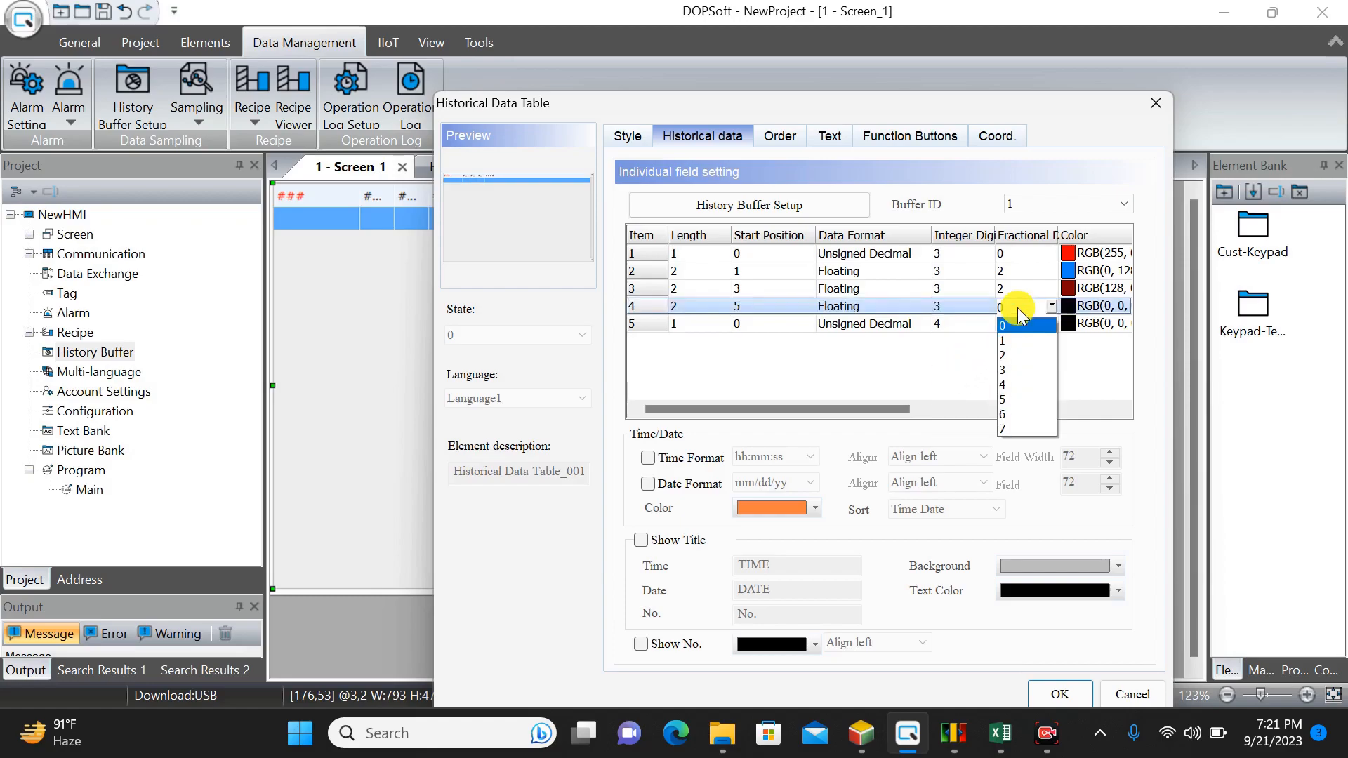
left_click(1019, 356)
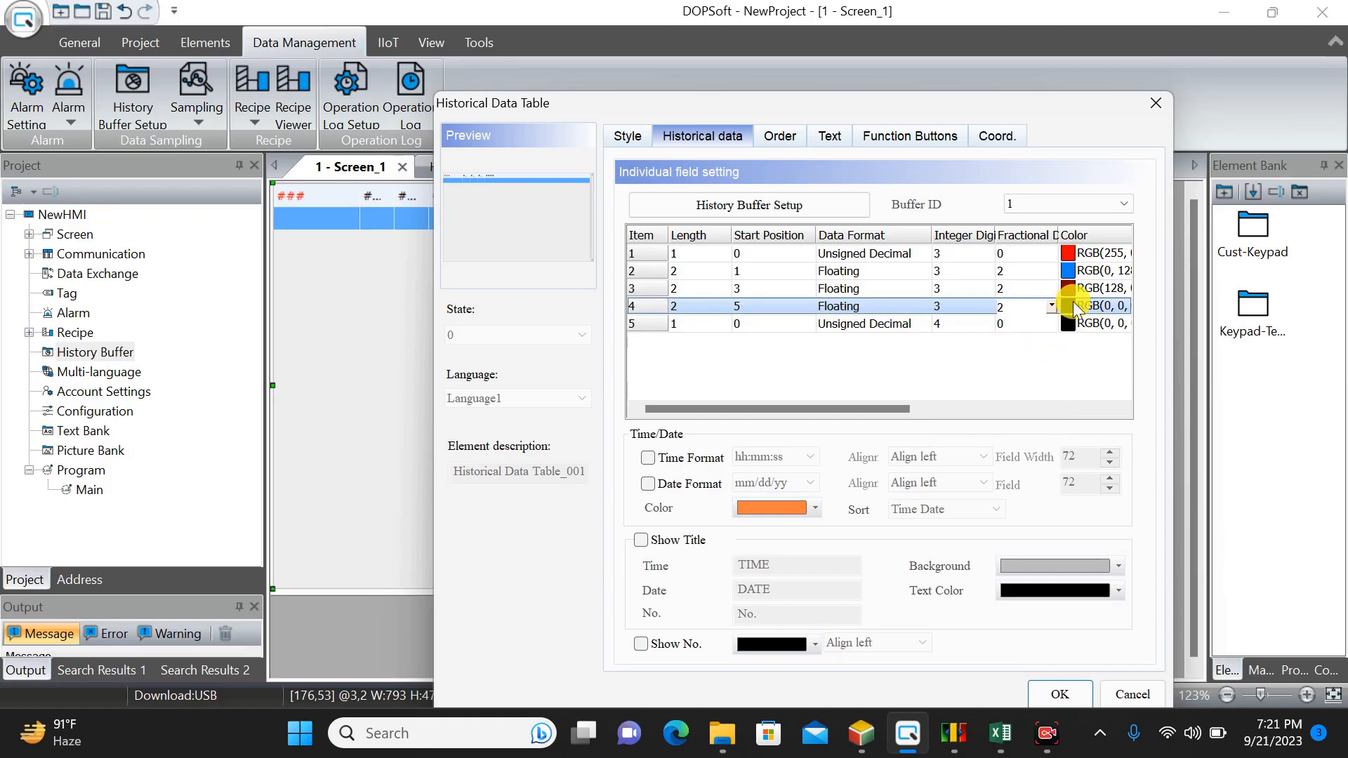
left_click(1068, 306)
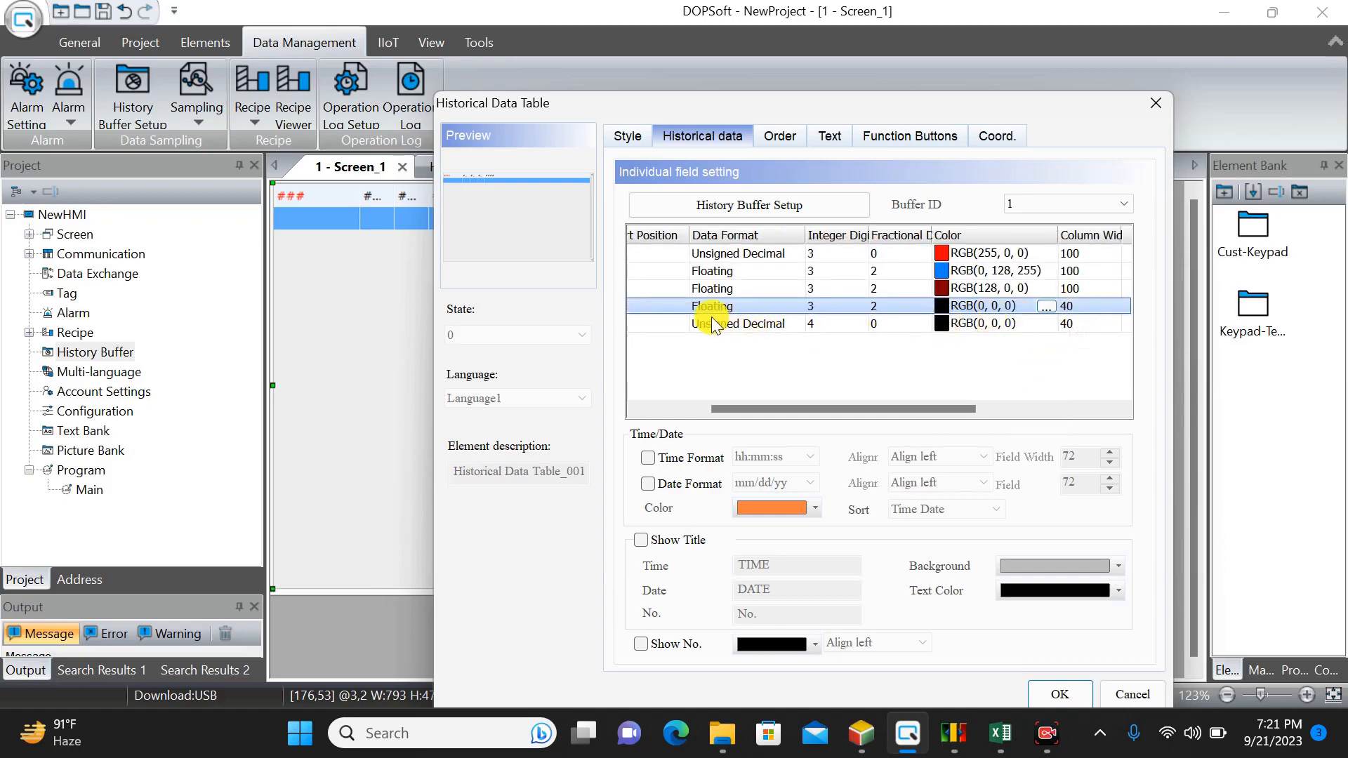
Check the STATUS register in the DATA LOG workbook in Excel, and set item 5's start position to 7 in DOPSoft
left_click_drag(861, 406, 769, 421)
left_click(686, 324)
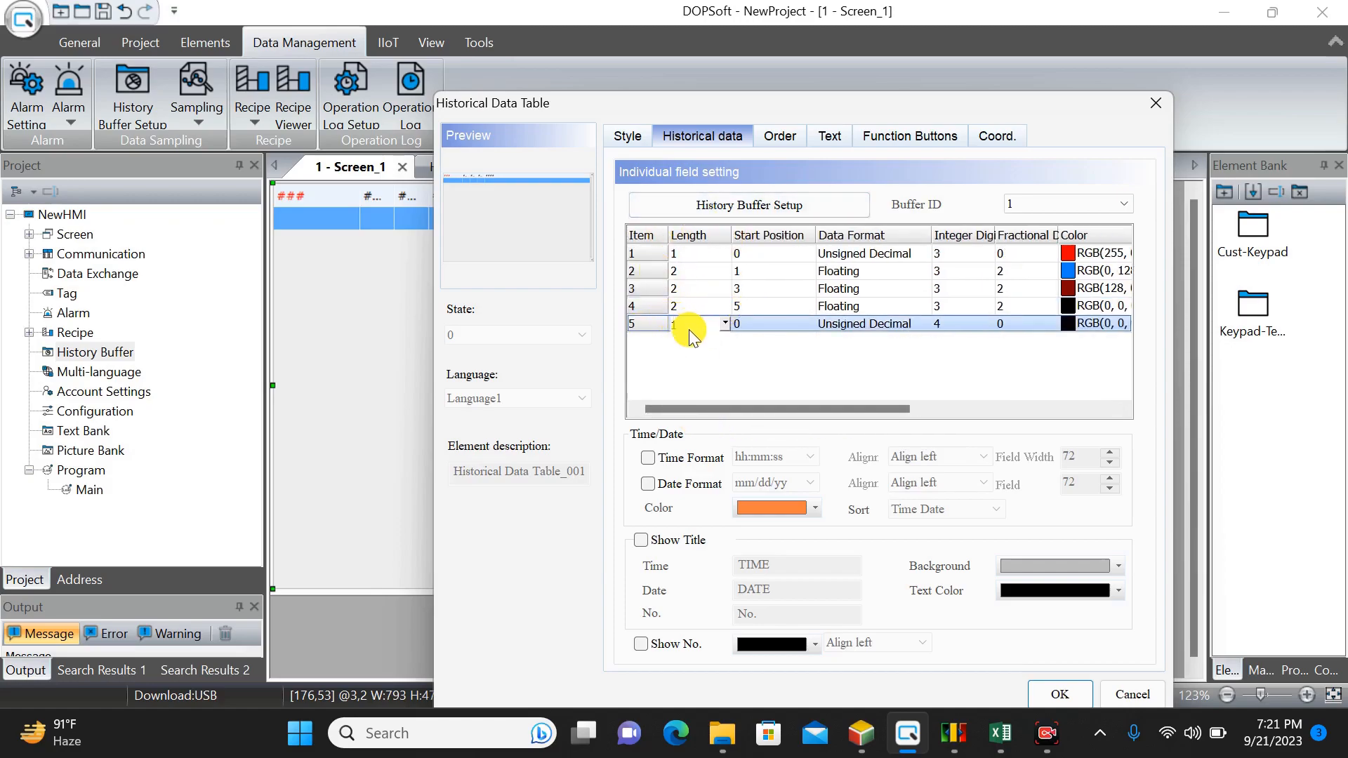
left_click(1001, 733)
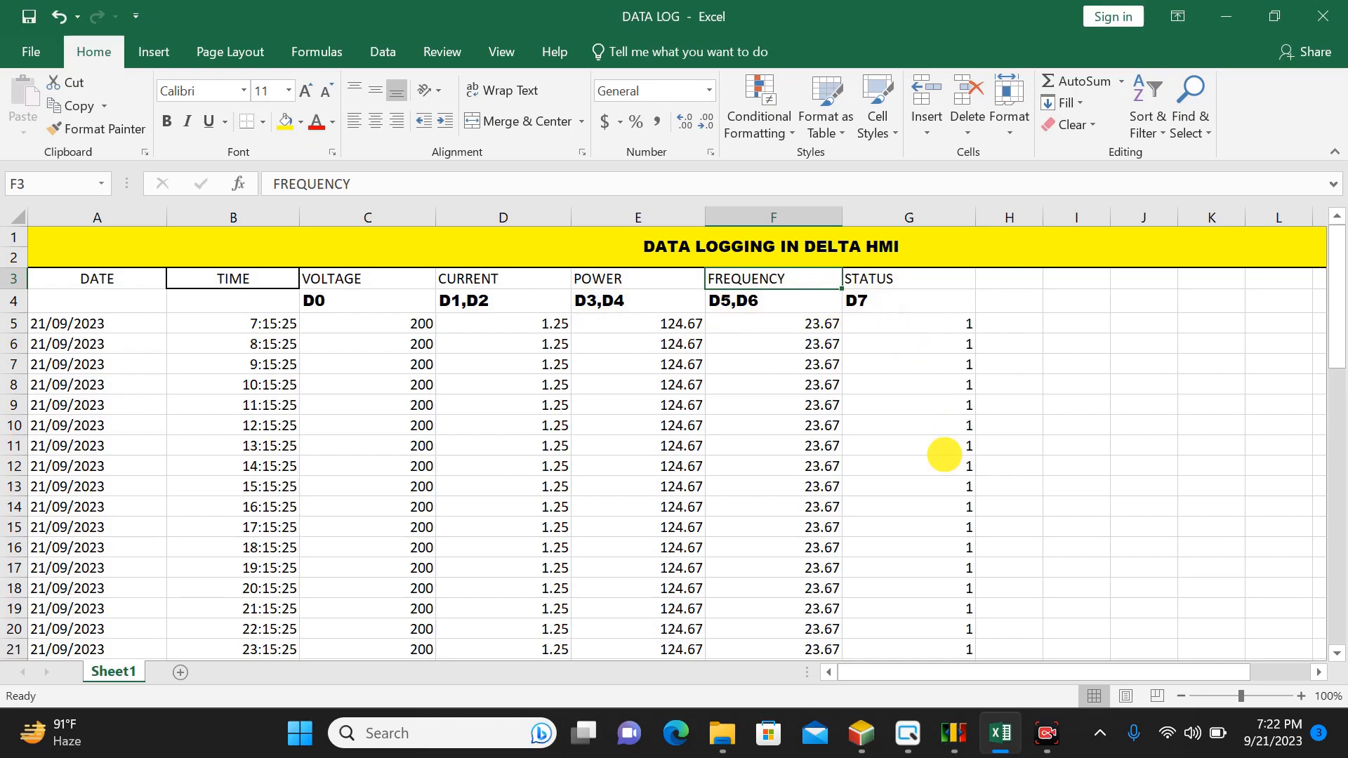
left_click(908, 735)
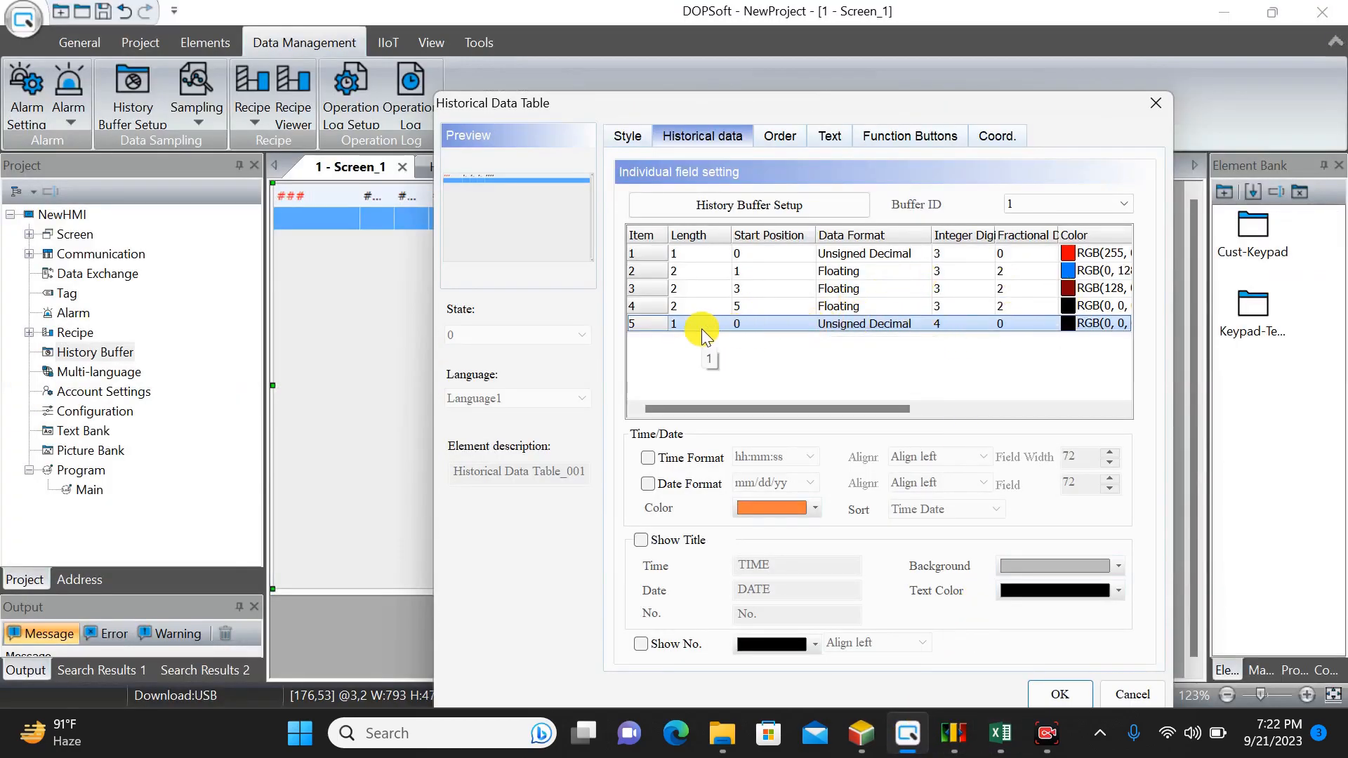
left_click(764, 326)
left_click(764, 326)
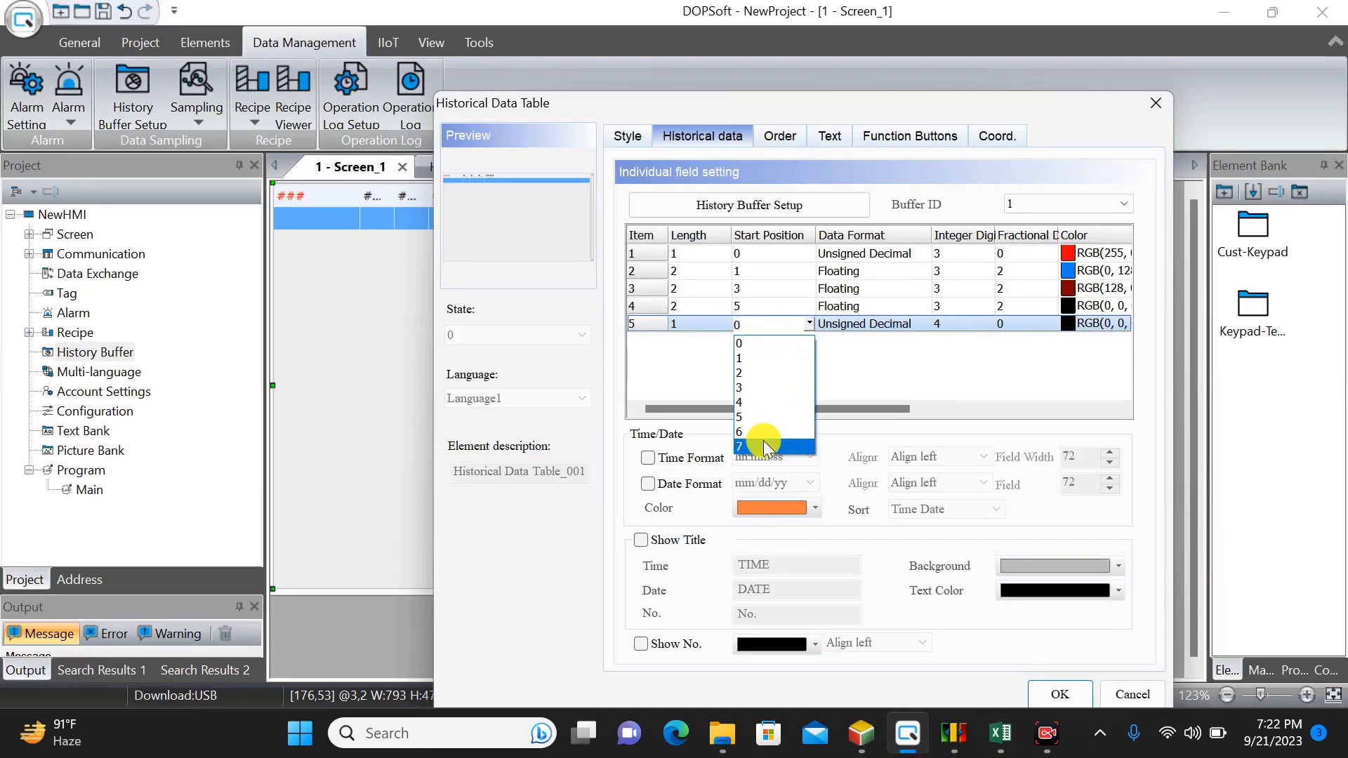
left_click(764, 441)
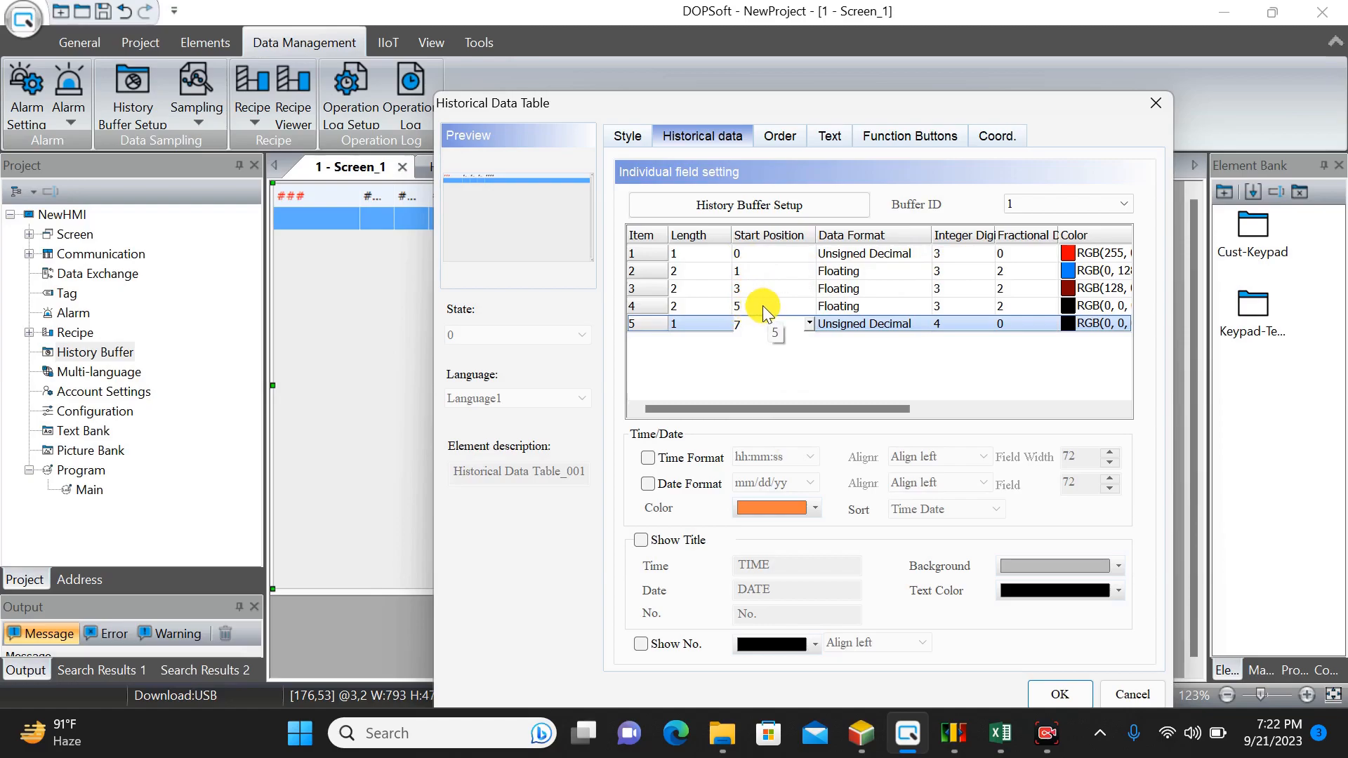
Set item 5's data format to Char
left_click(882, 325)
left_click(880, 326)
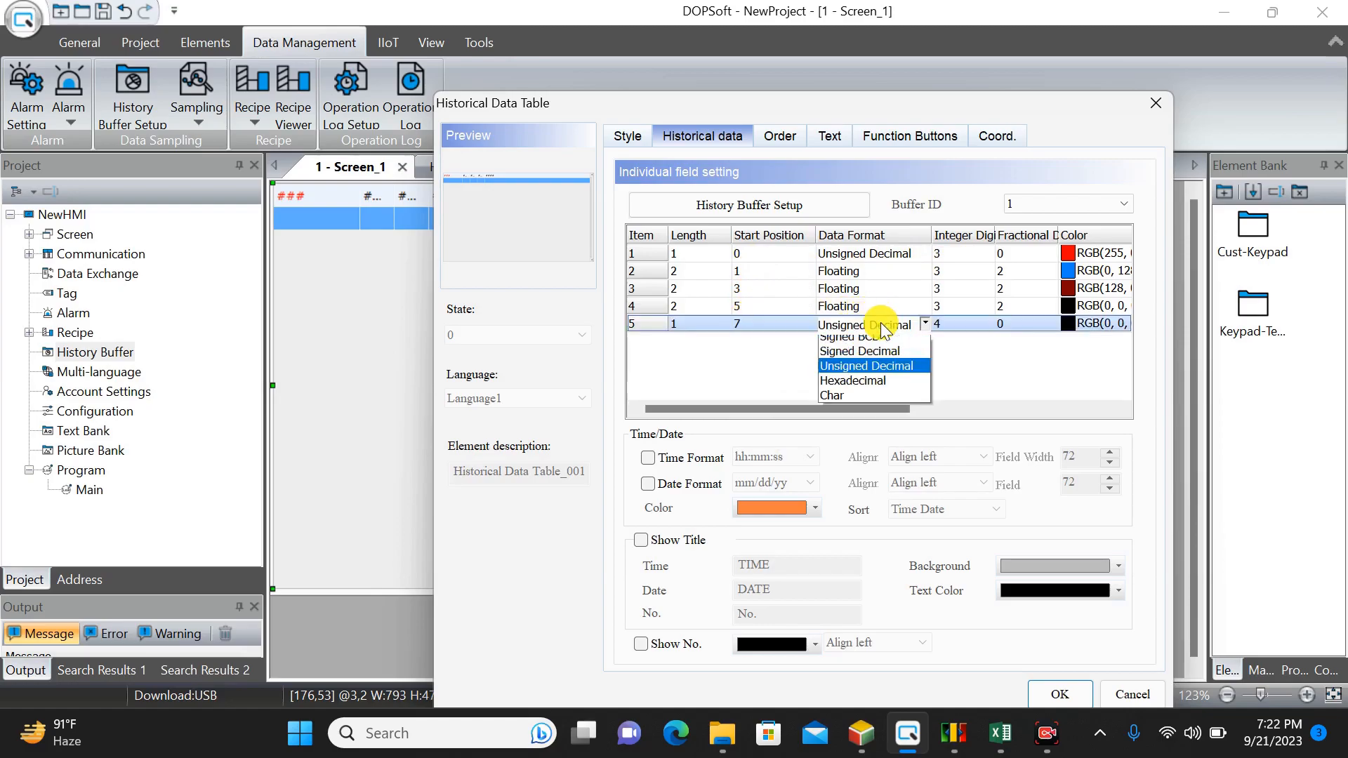
left_click(854, 416)
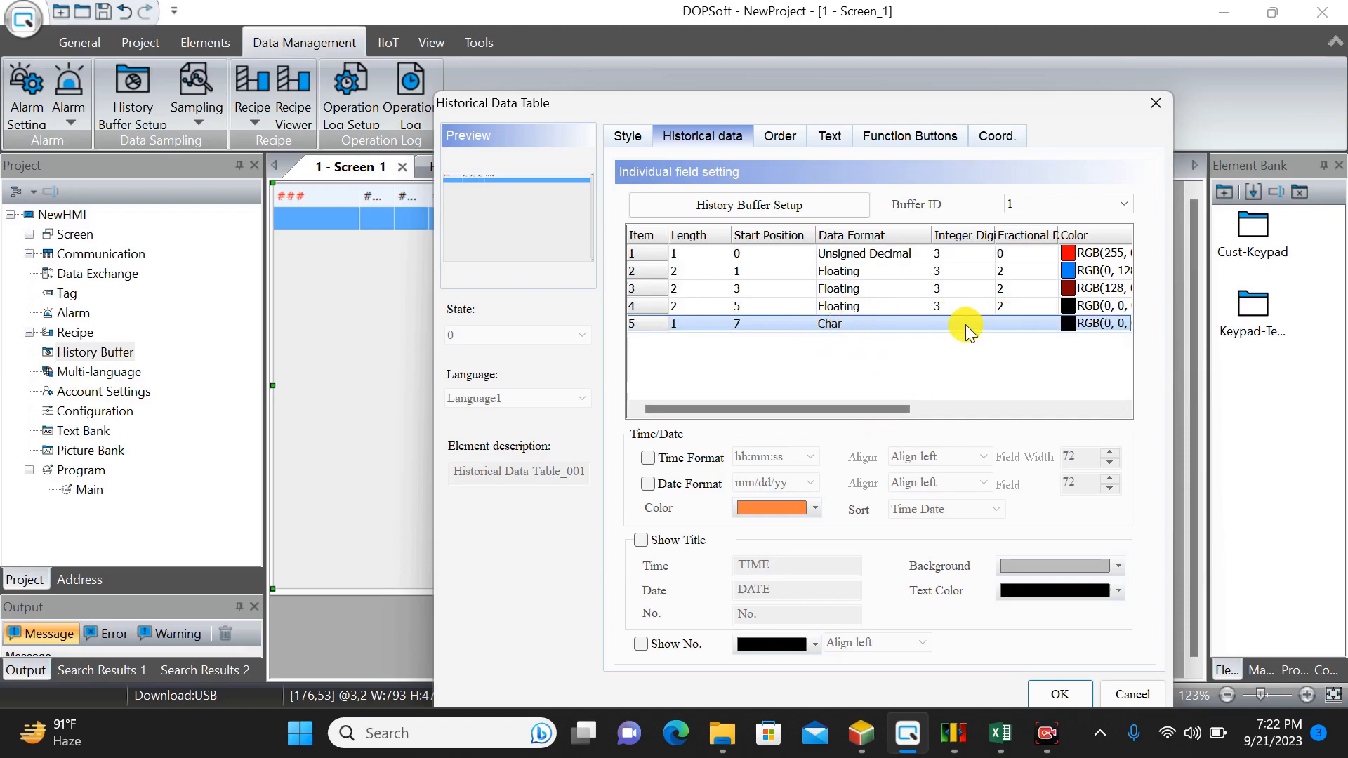
Set item 5's color to green, RGB(0, 255, 0), in the historical data table
left_click(1064, 326)
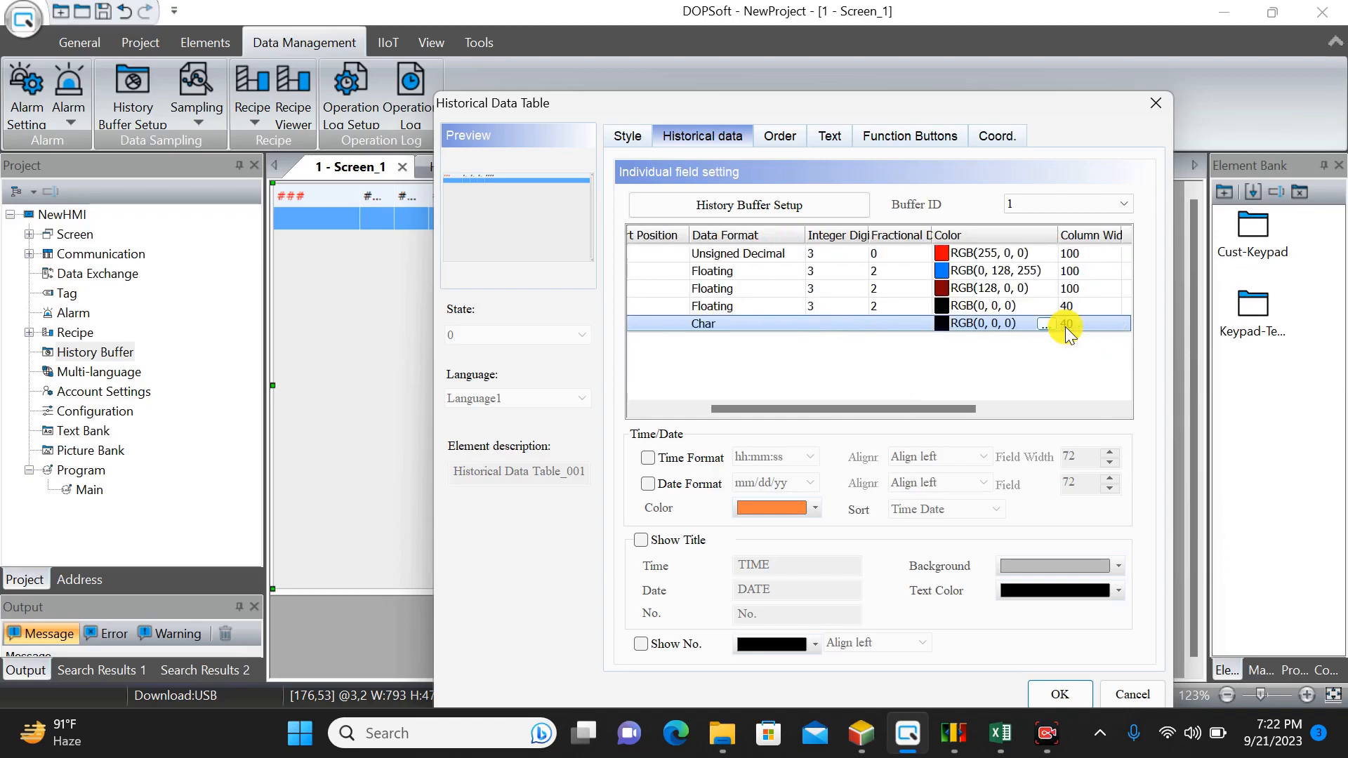
left_click(1050, 325)
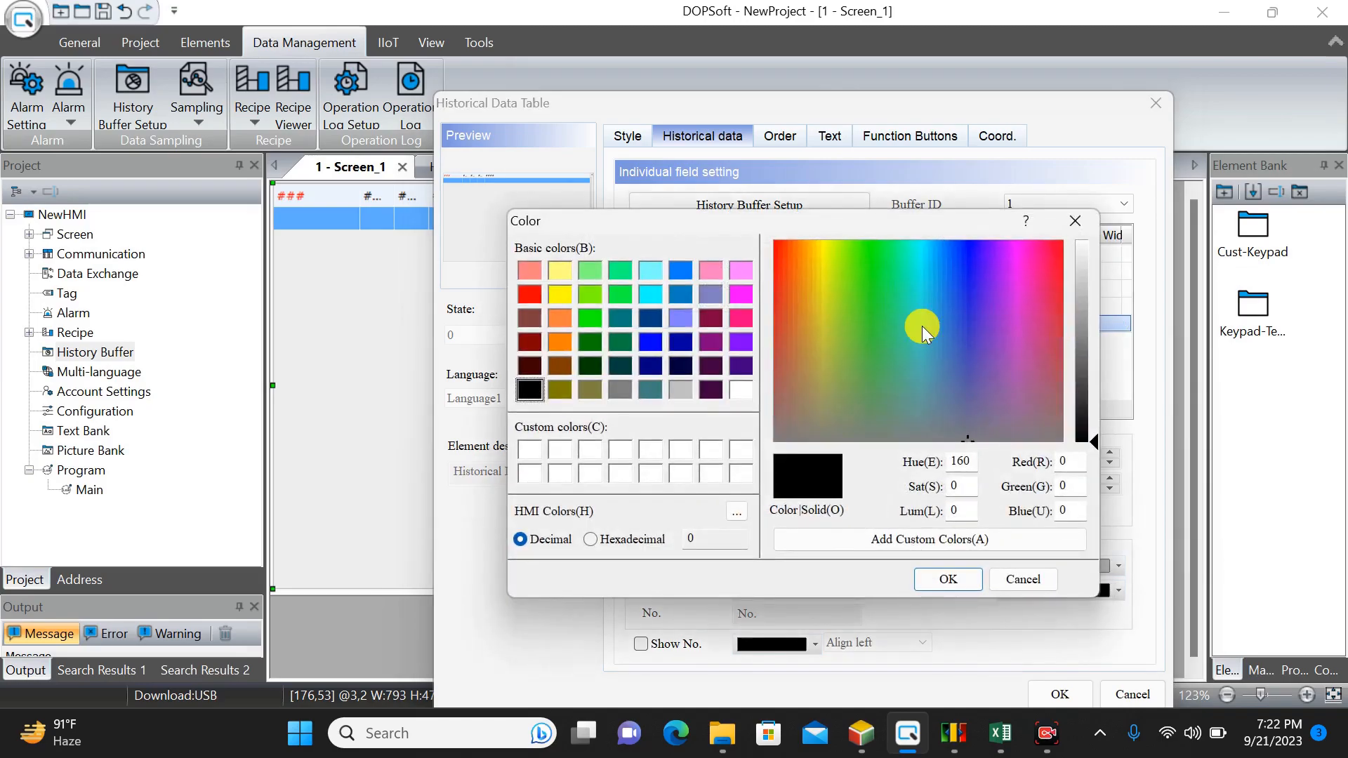
left_click(591, 319)
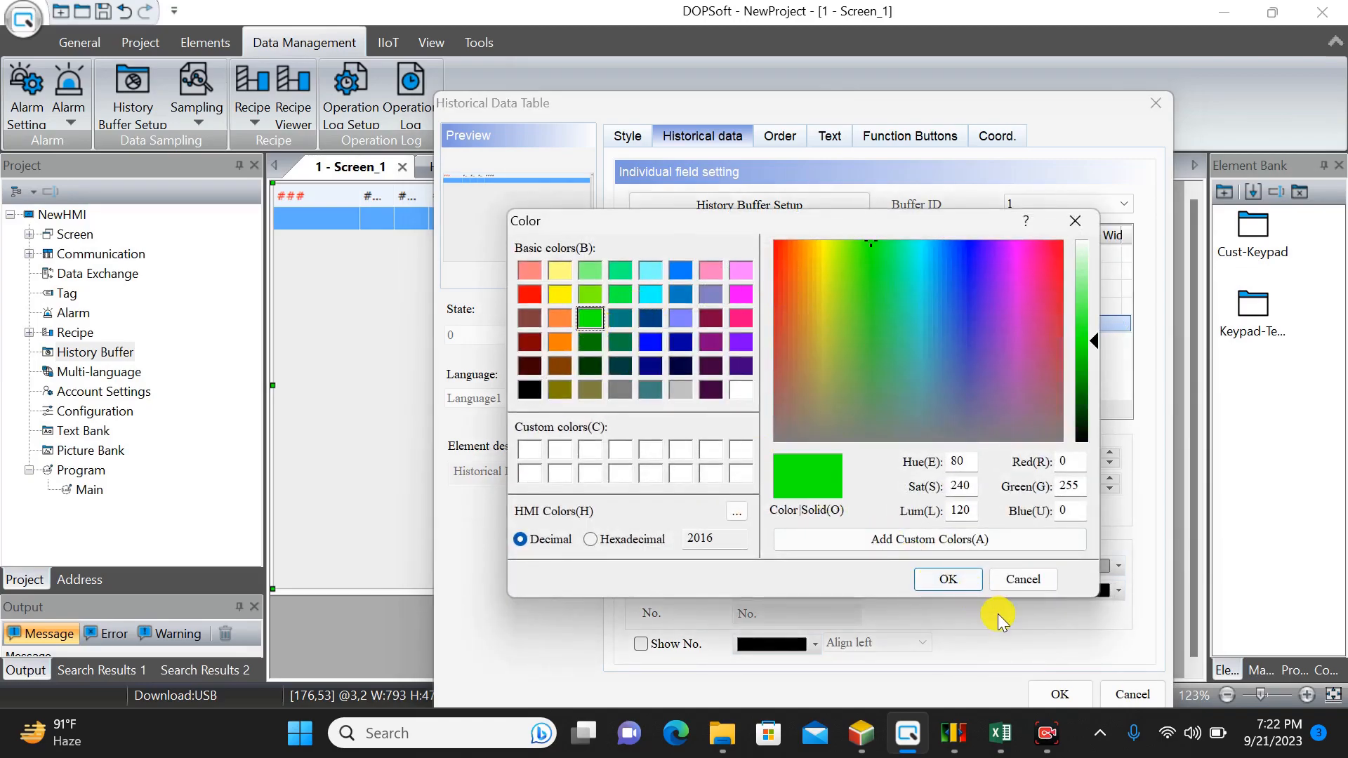
left_click(949, 580)
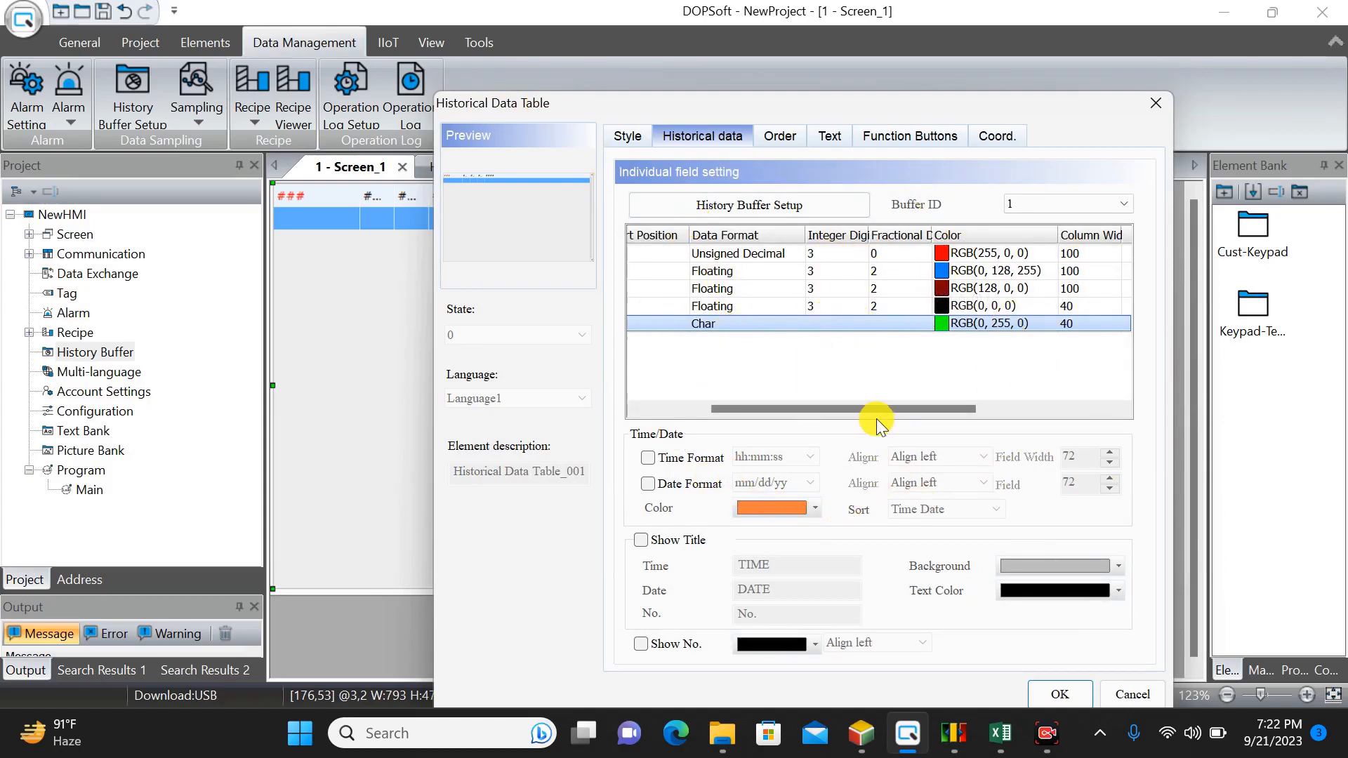
Enable the time and date columns in the historical data table and set both field widths to 100
left_click(649, 458)
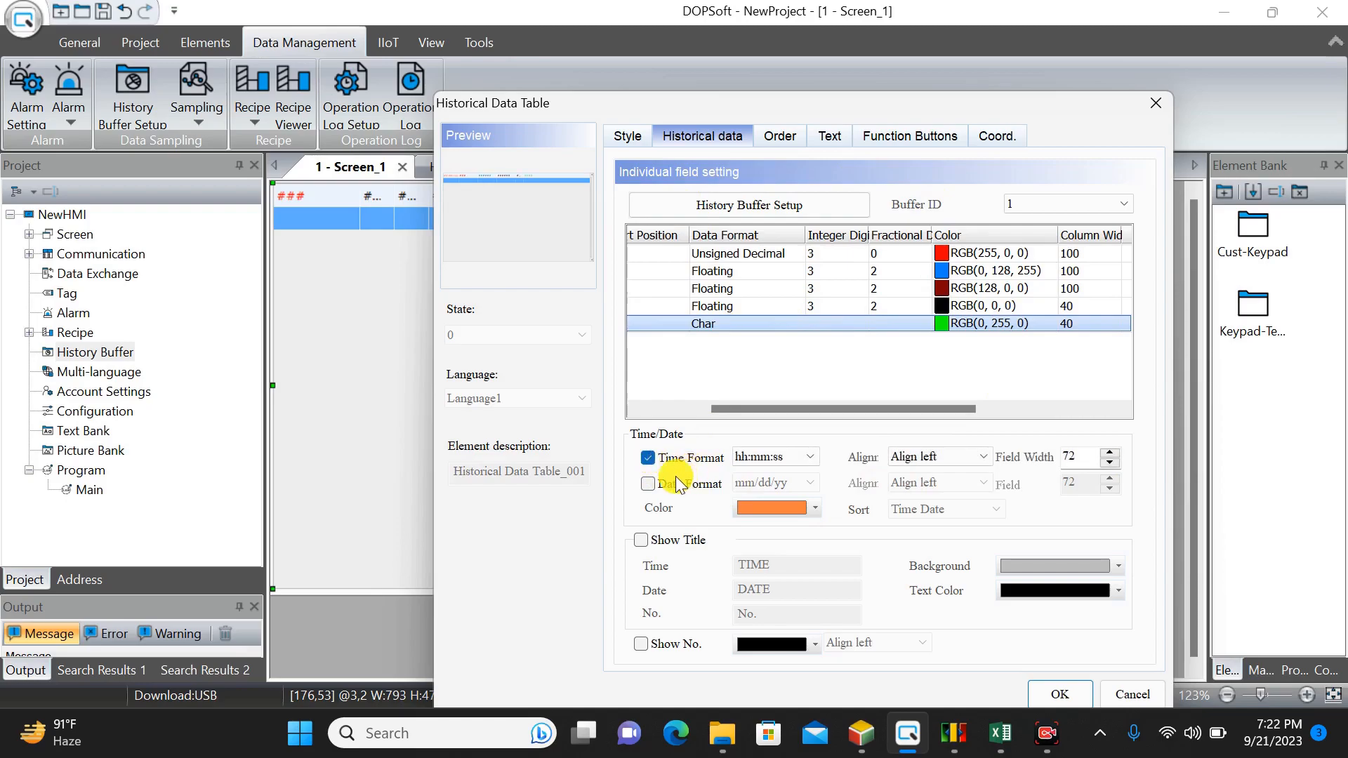
left_click(648, 489)
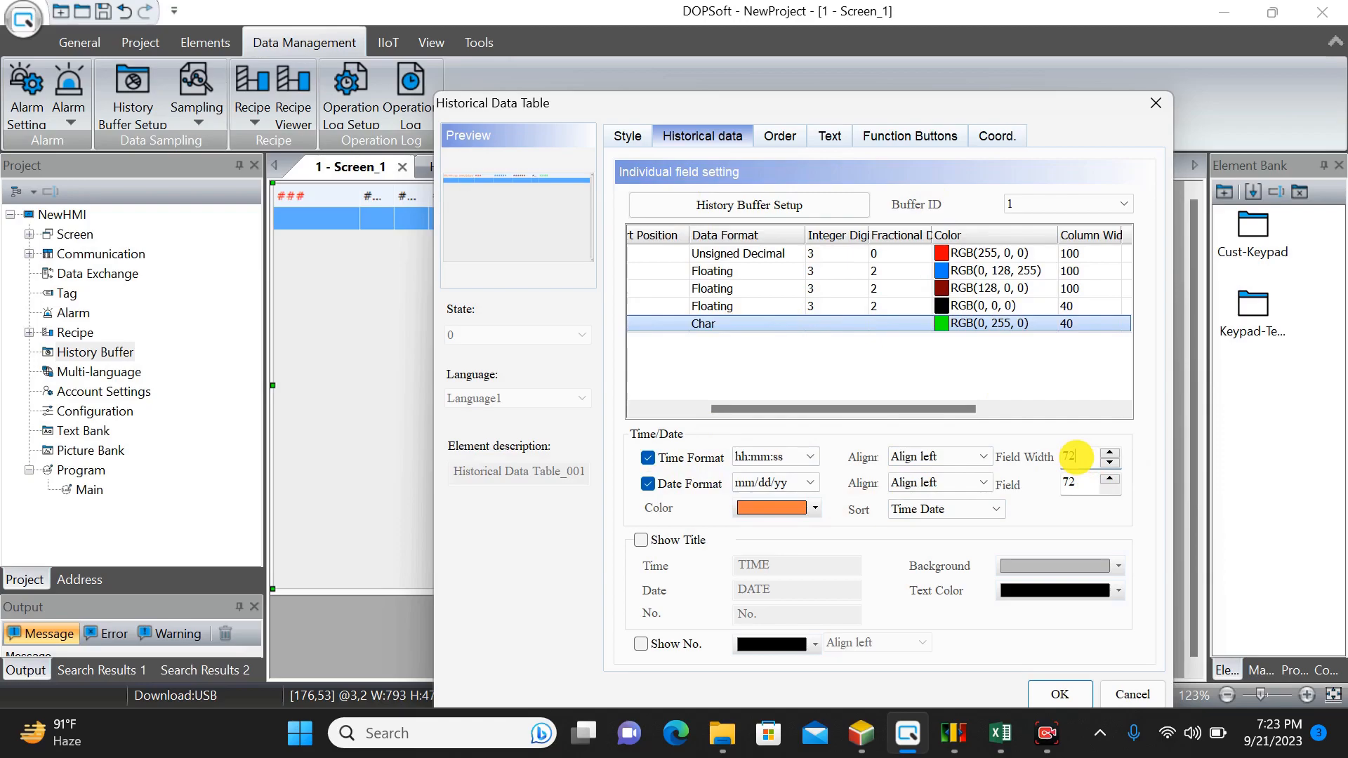
double_click(1074, 456)
type("100")
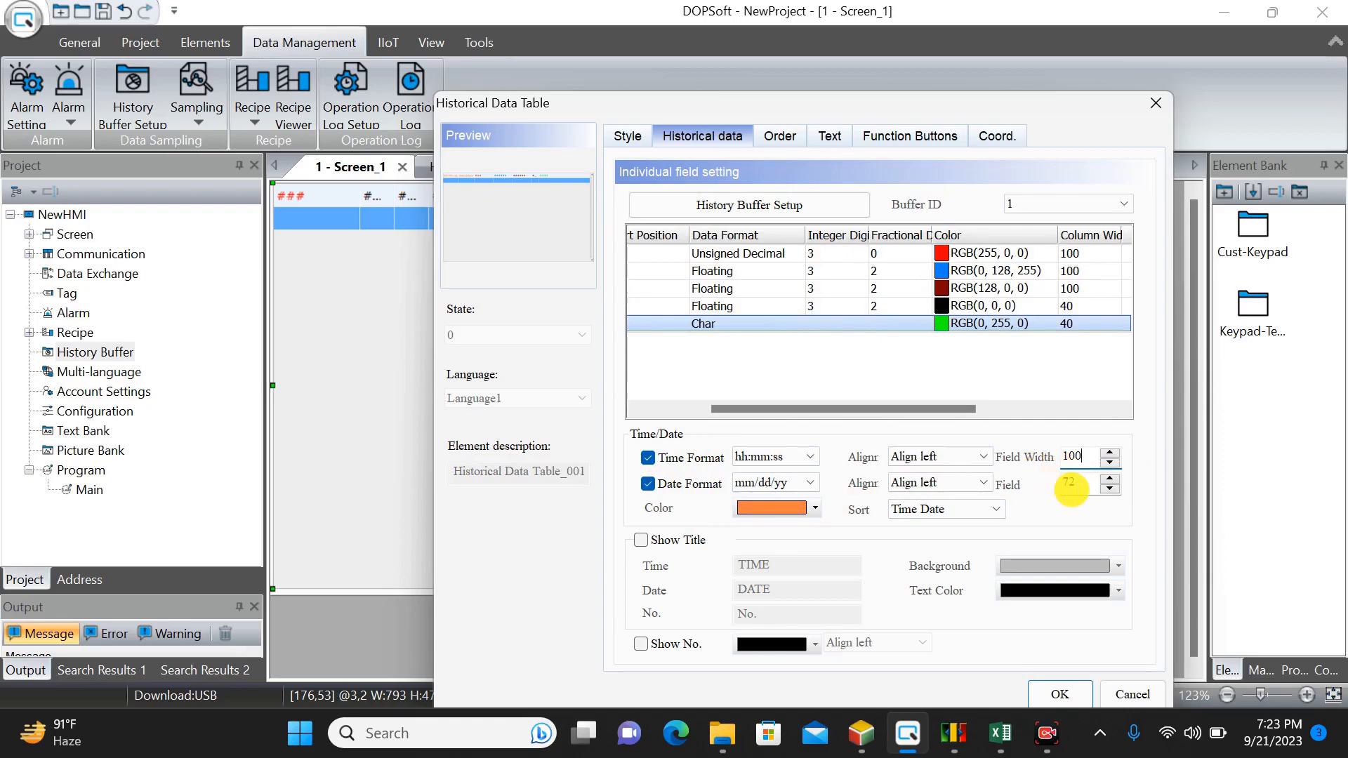
double_click(1072, 483)
type("100")
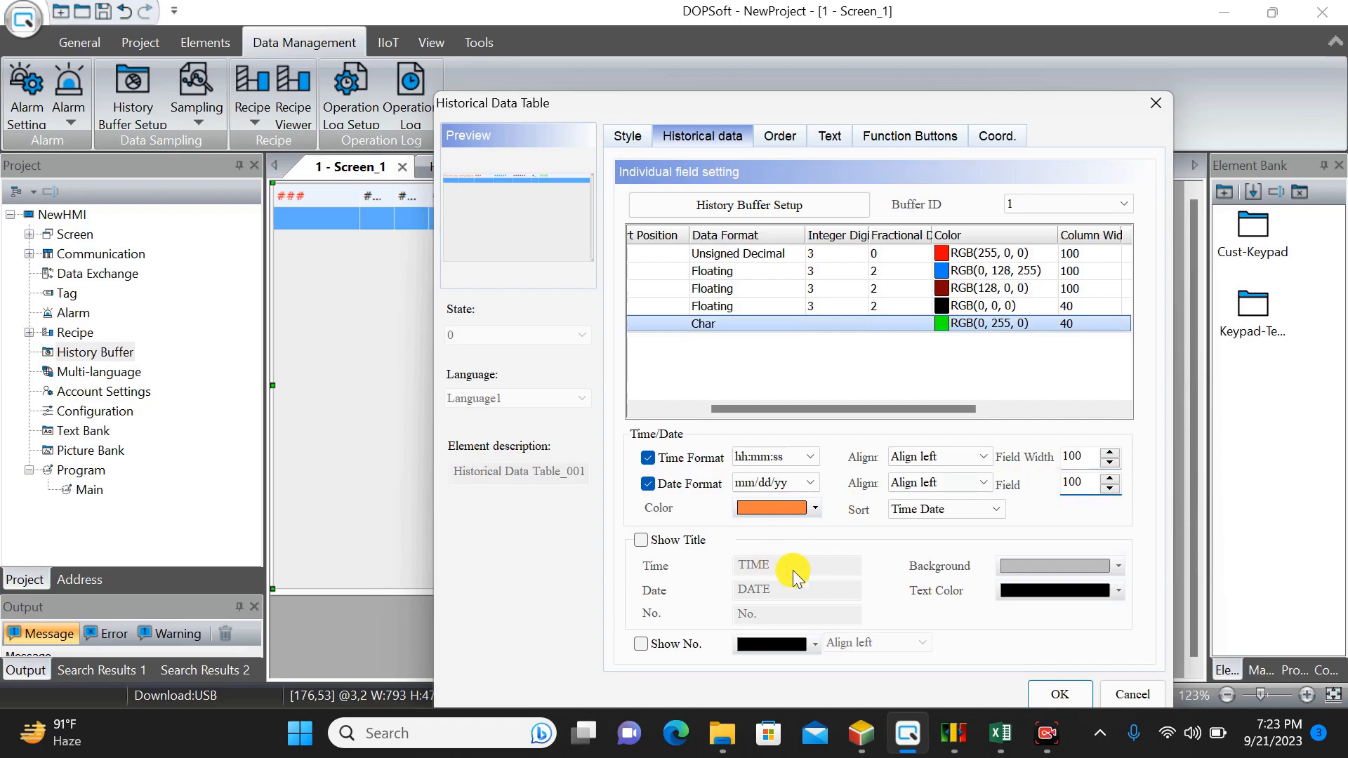
Show the column titles and the row number in the table, coloring the number teal, RGB(64, 128, 128), and apply the settings
left_click(636, 542)
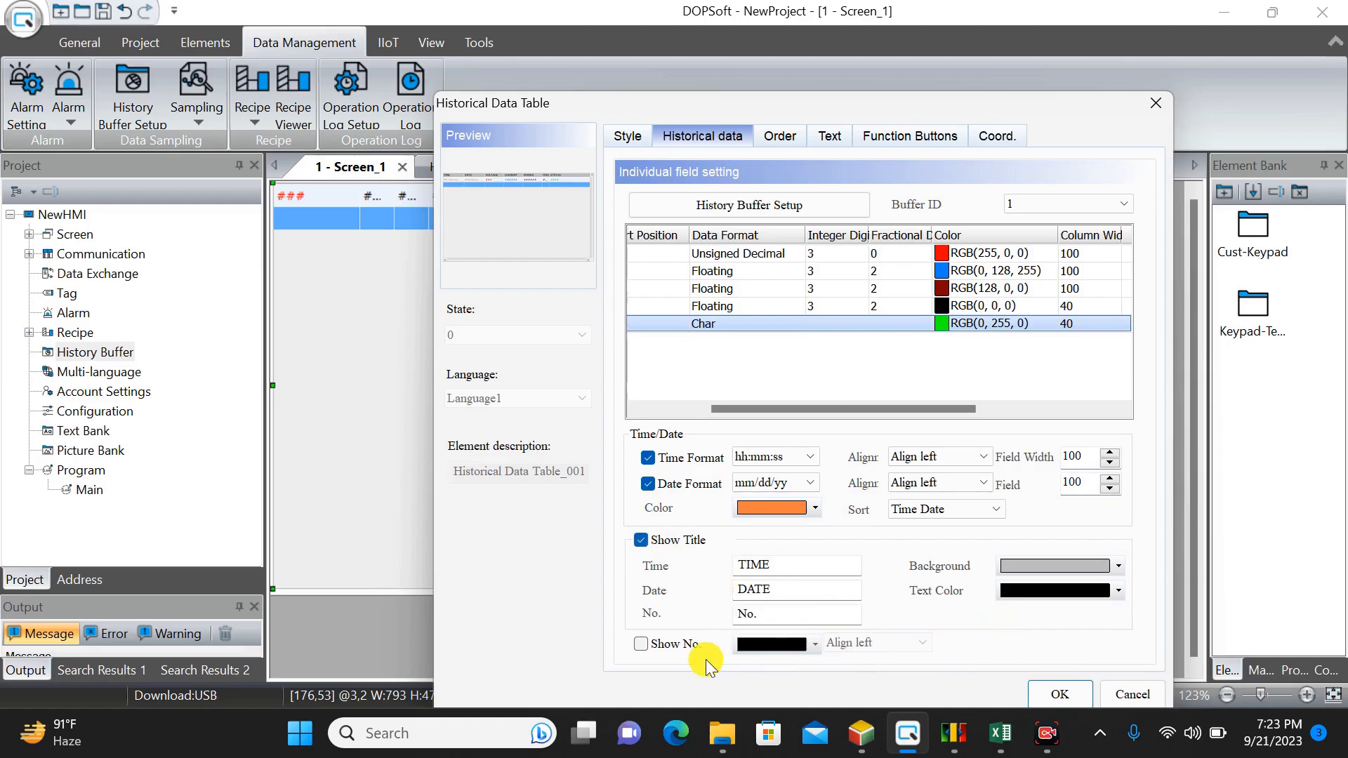
left_click(641, 645)
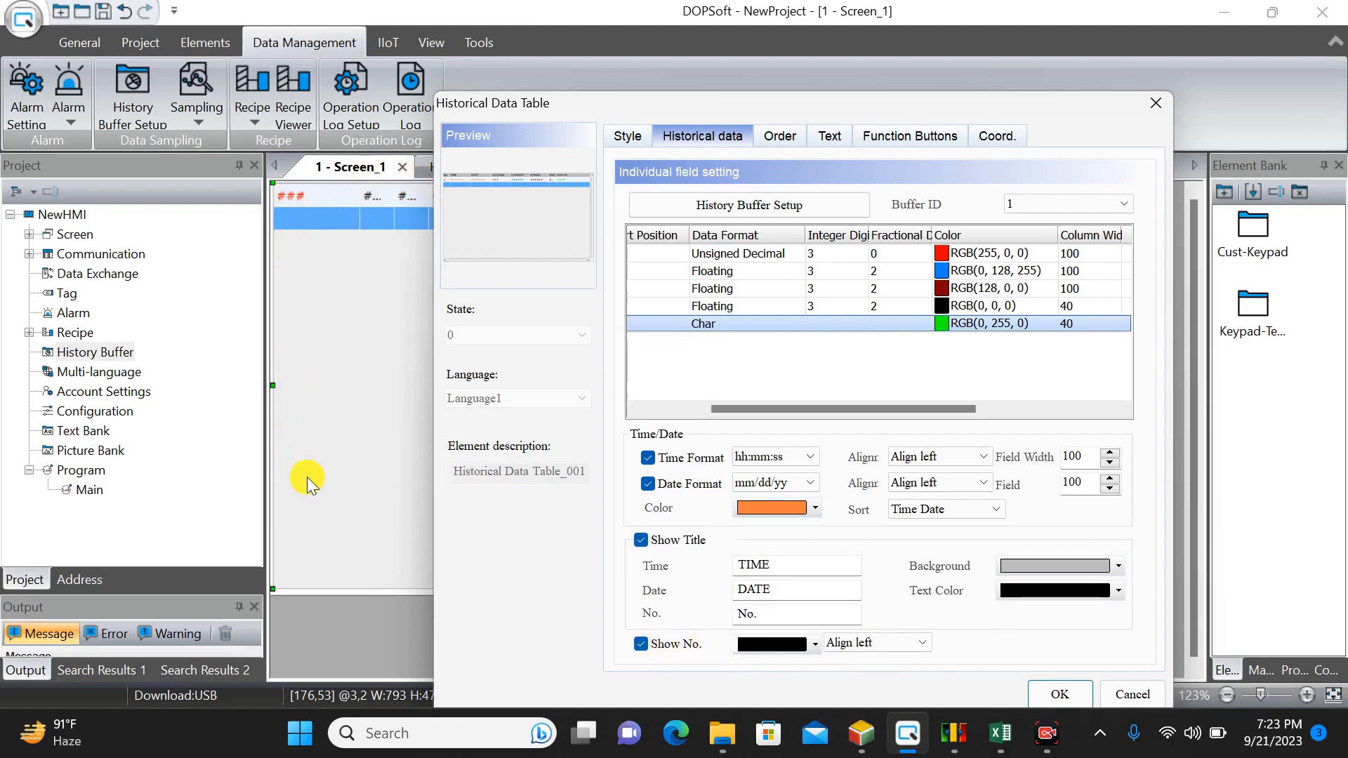
left_click(814, 644)
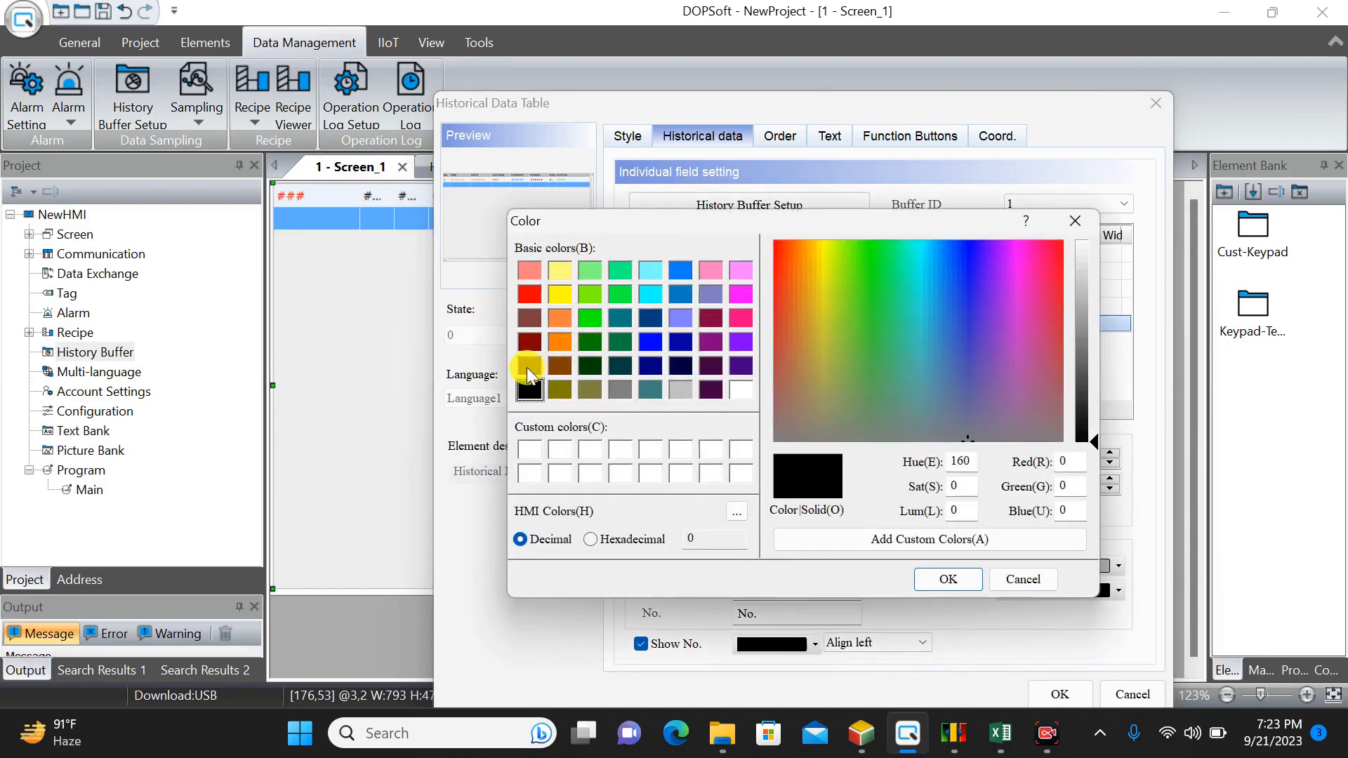
left_click(650, 389)
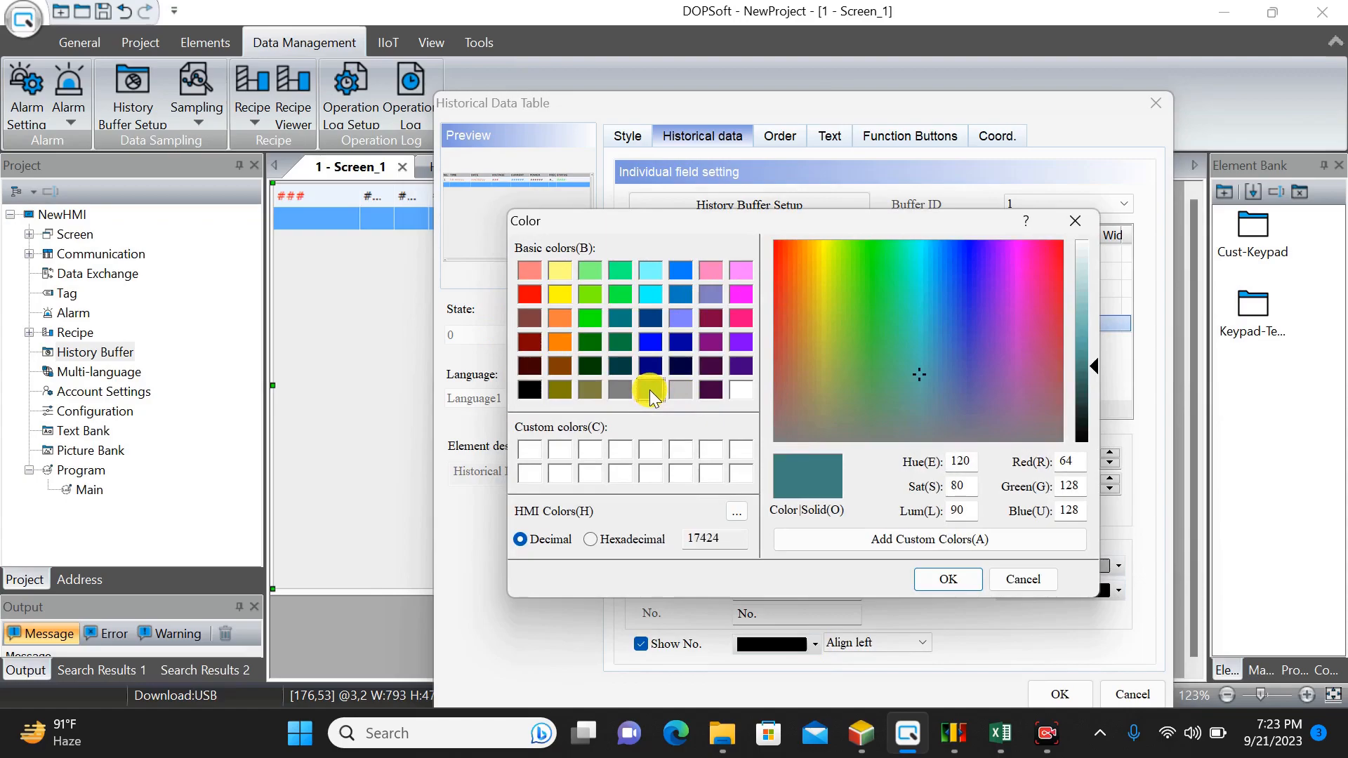
left_click(945, 580)
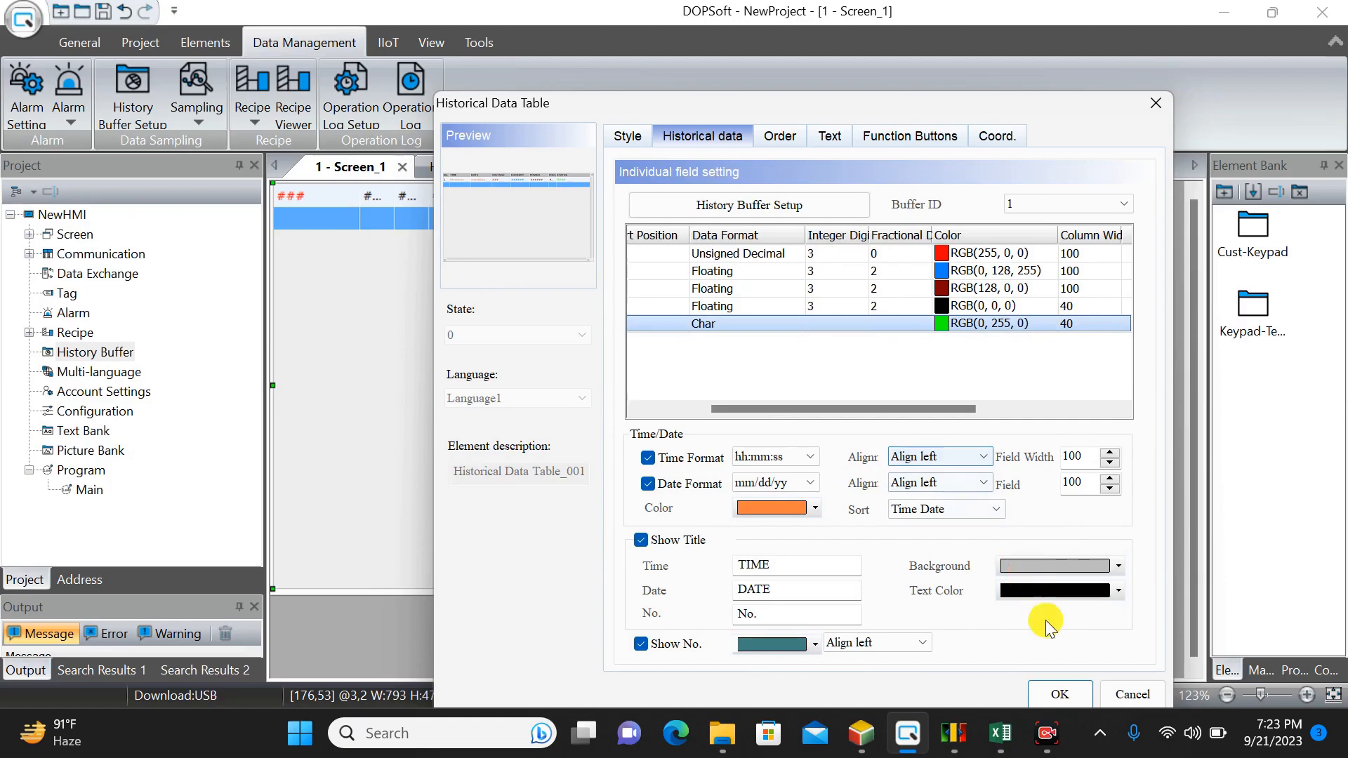
left_click(1068, 703)
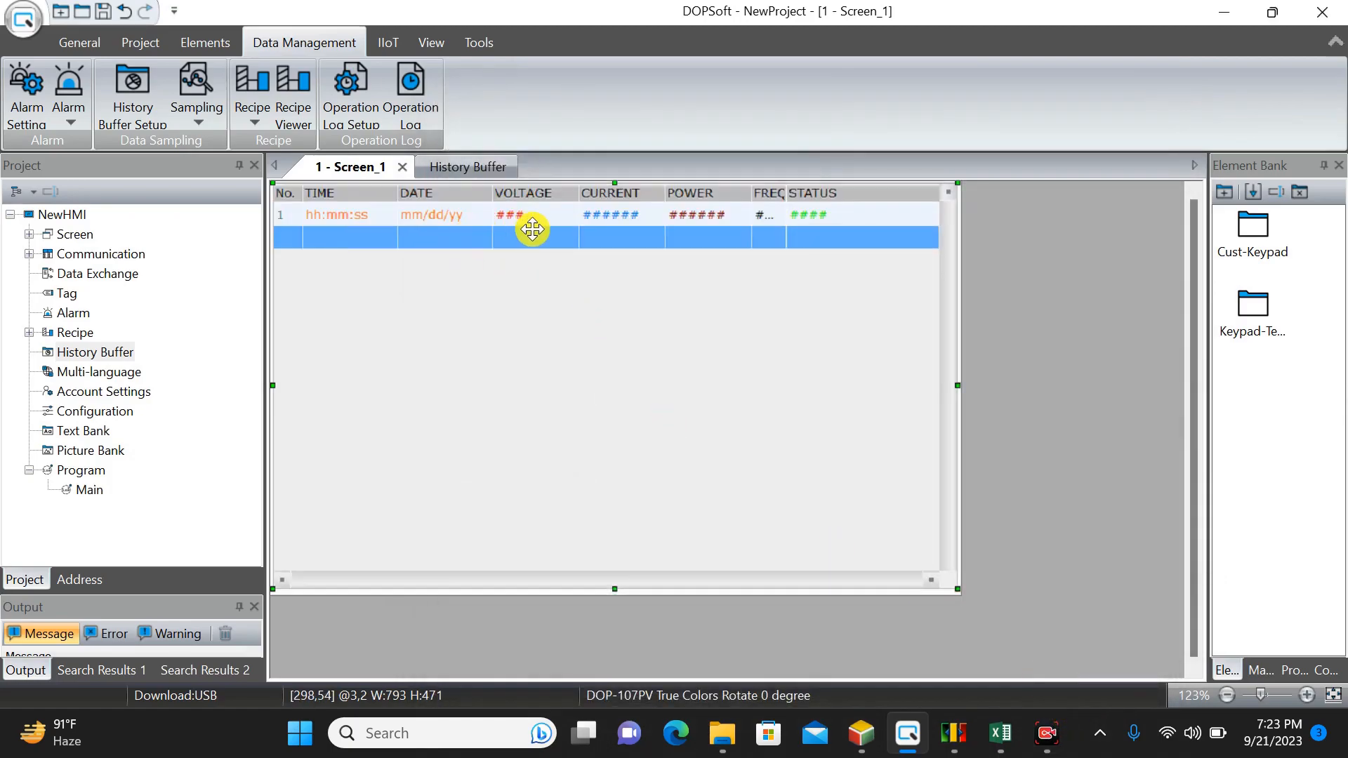
Set the FREQUENCY and STATUS column widths to 100 in the historical data table
double_click(774, 205)
left_click(595, 89)
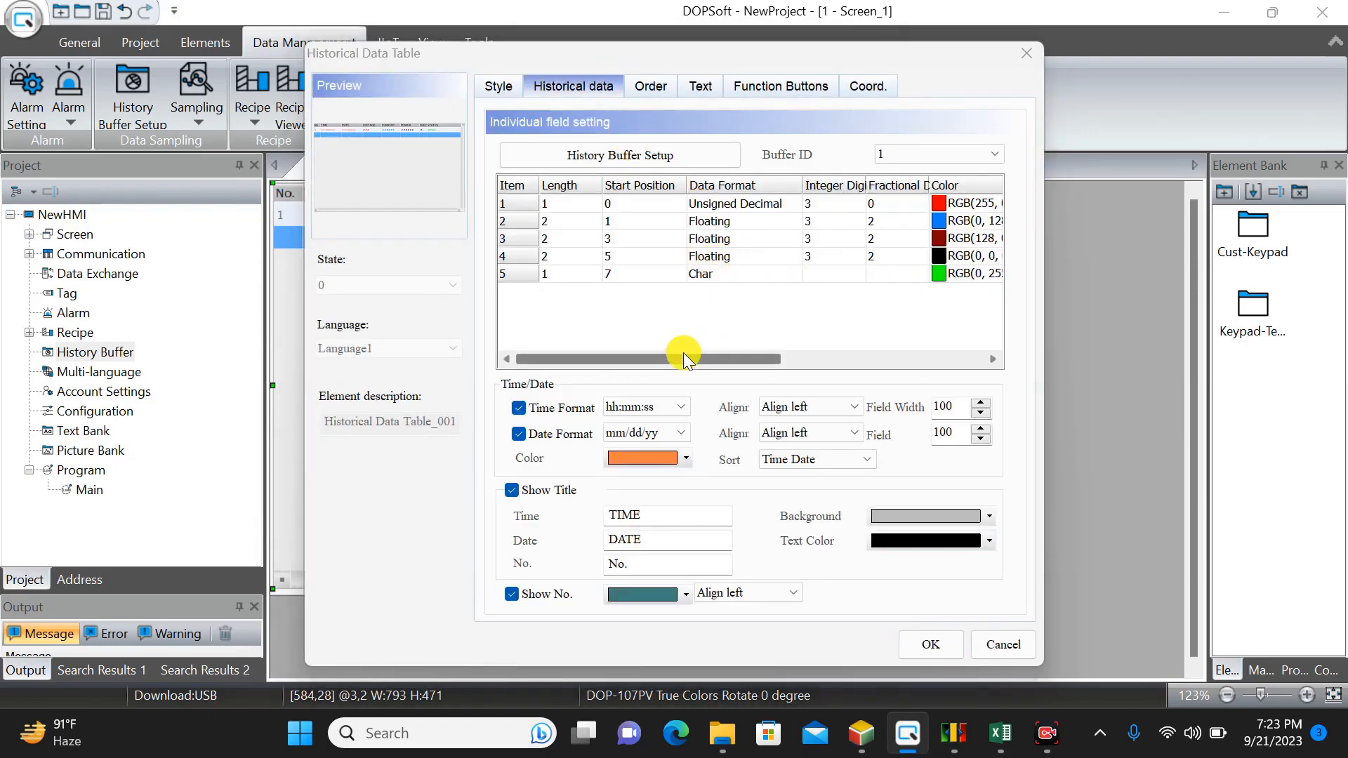
left_click_drag(685, 354, 948, 380)
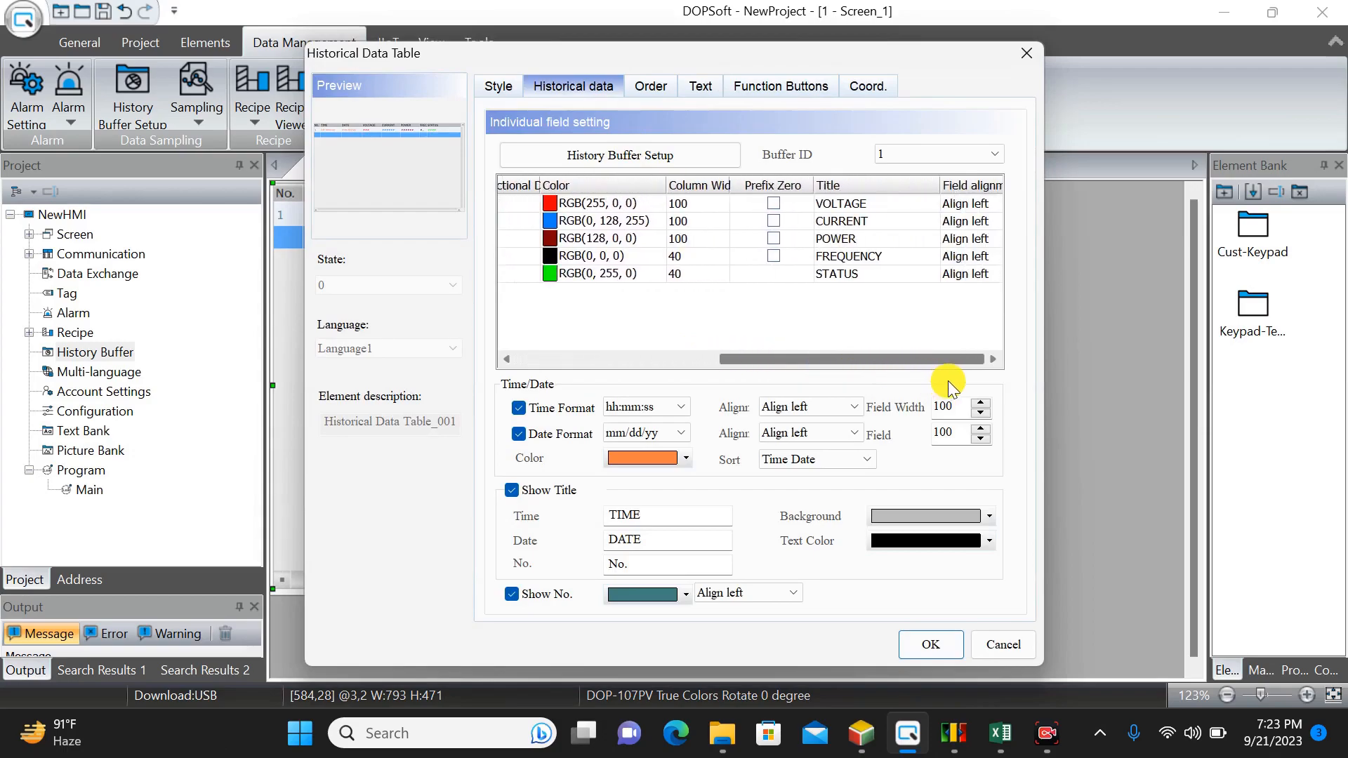
left_click(692, 257)
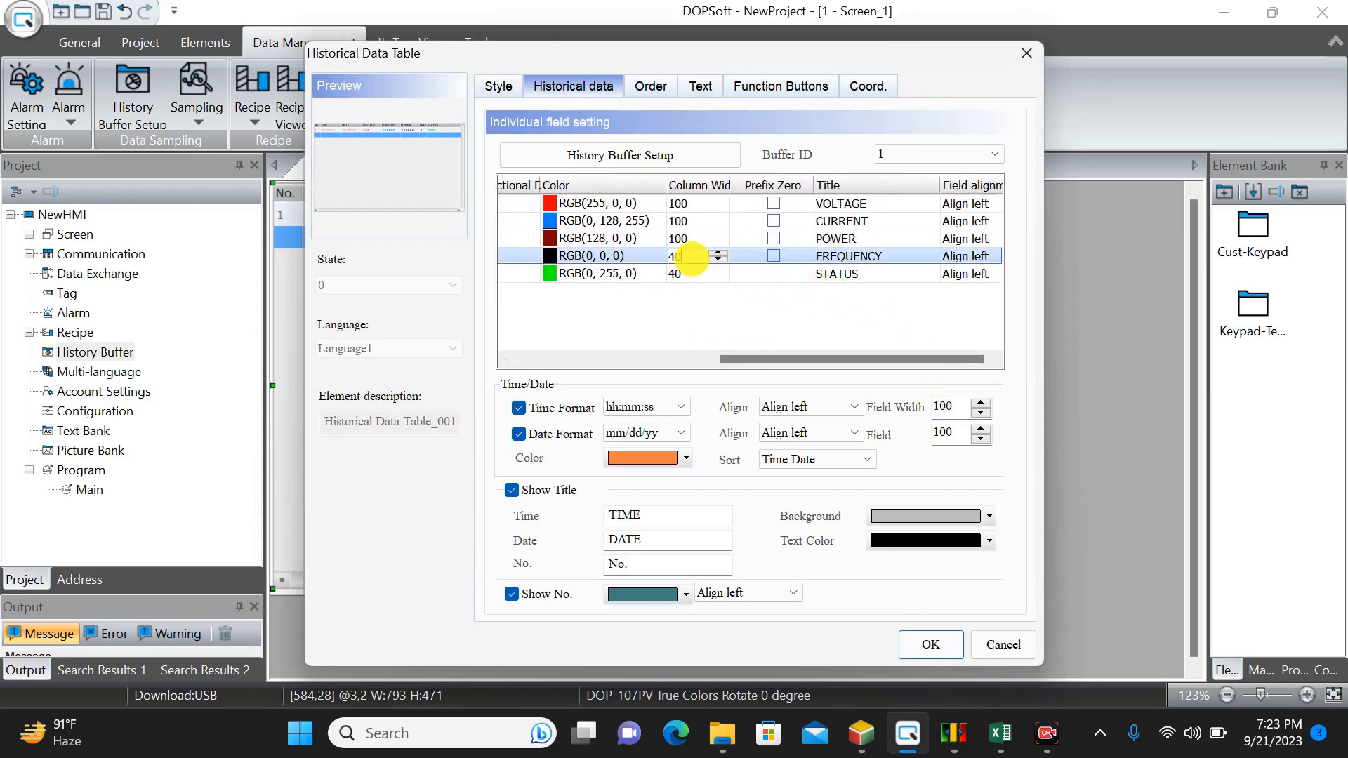
key("BackSpace")
key("BackSpace")
type("100")
left_click(689, 275)
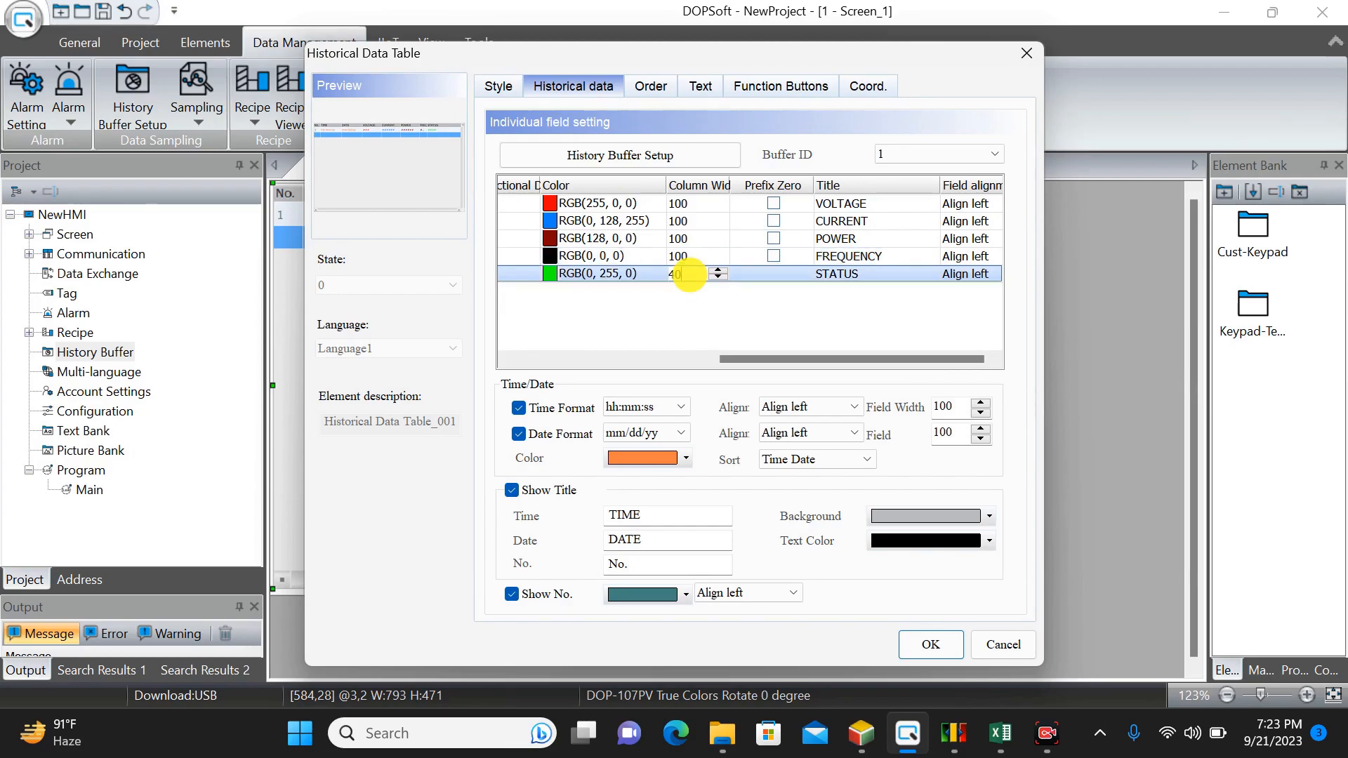
left_click_drag(690, 275, 647, 274)
type("100")
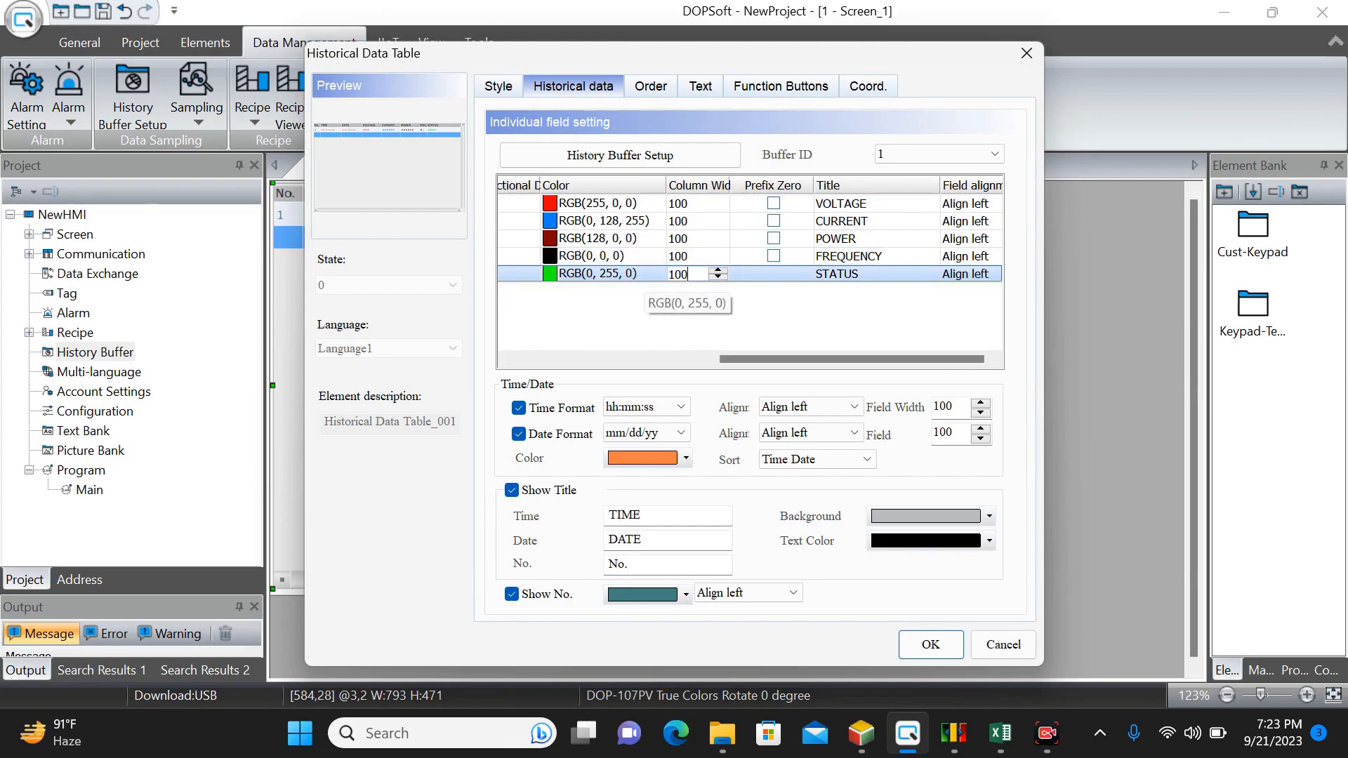
left_click(938, 641)
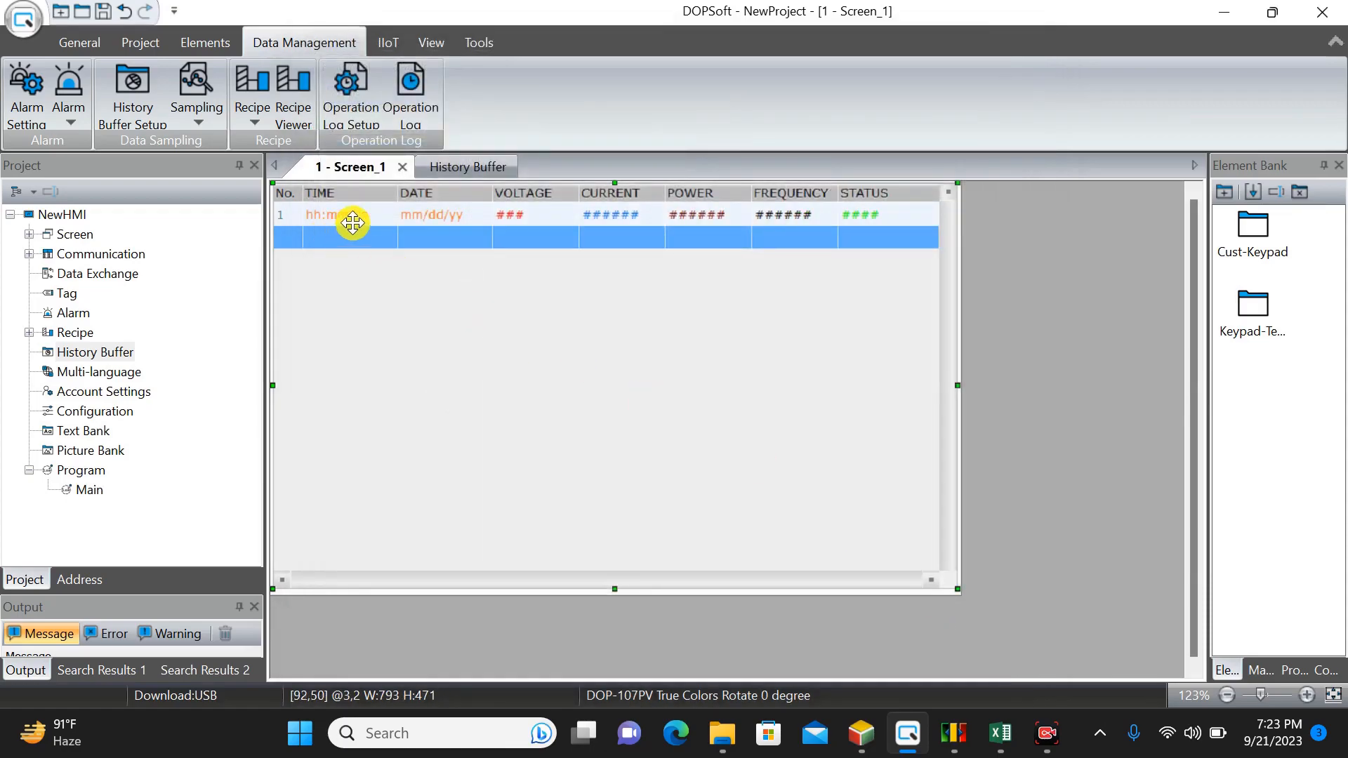
Change the historical data table's date format to dd/mm/yy
double_click(449, 224)
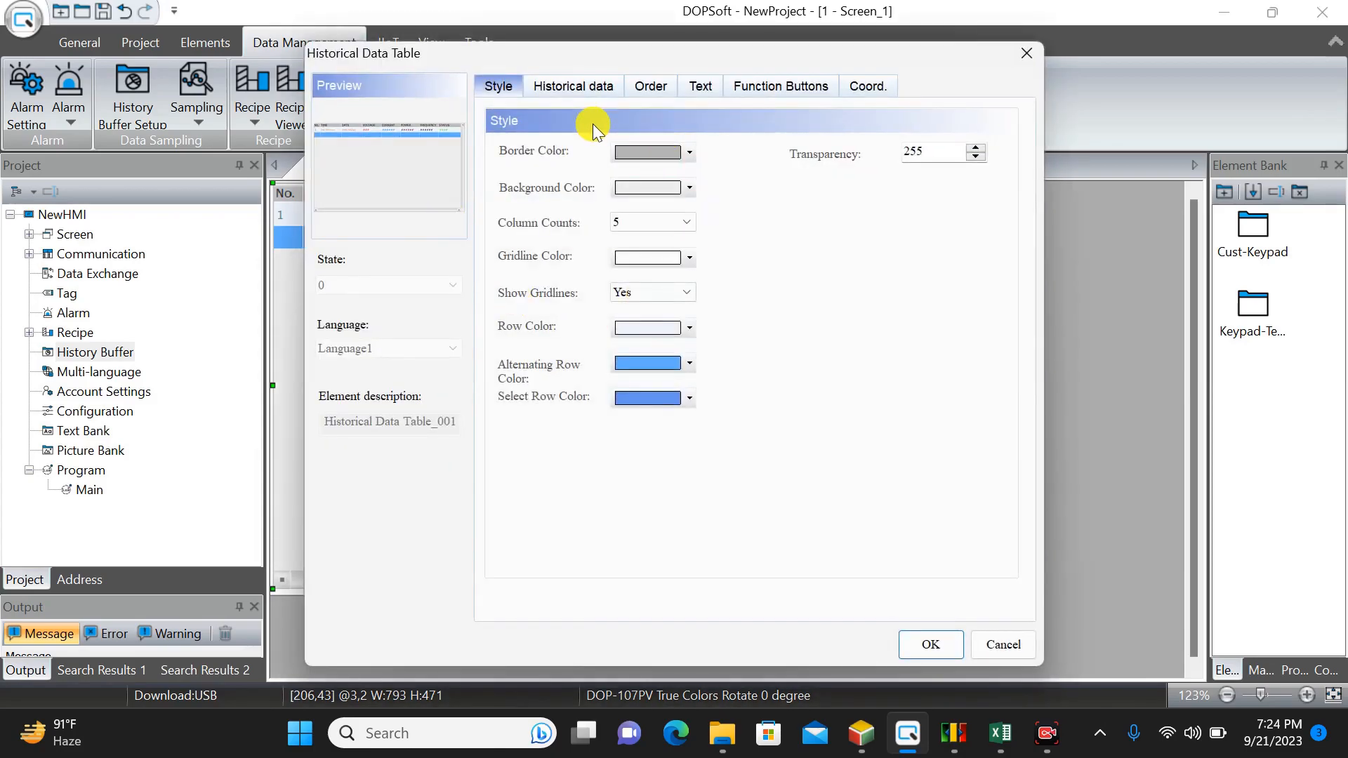
left_click(574, 88)
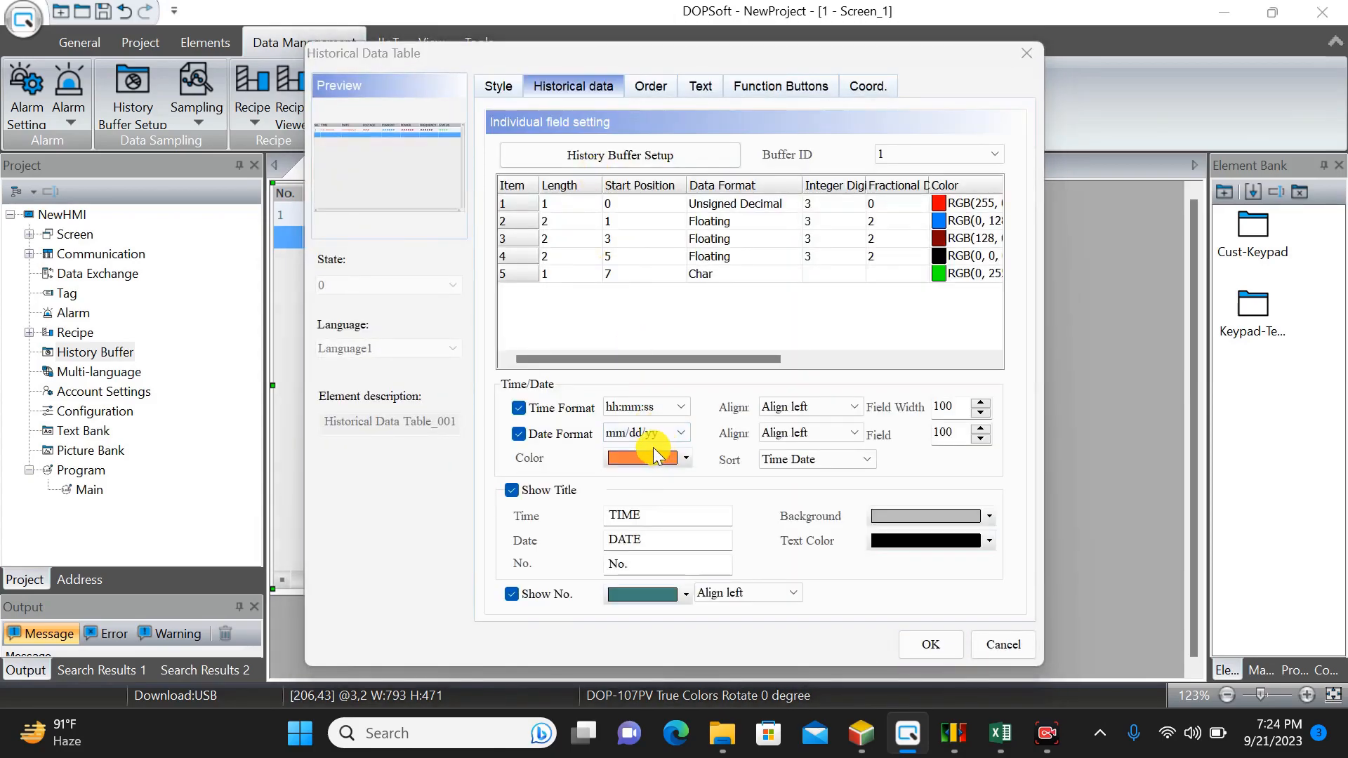
left_click(677, 432)
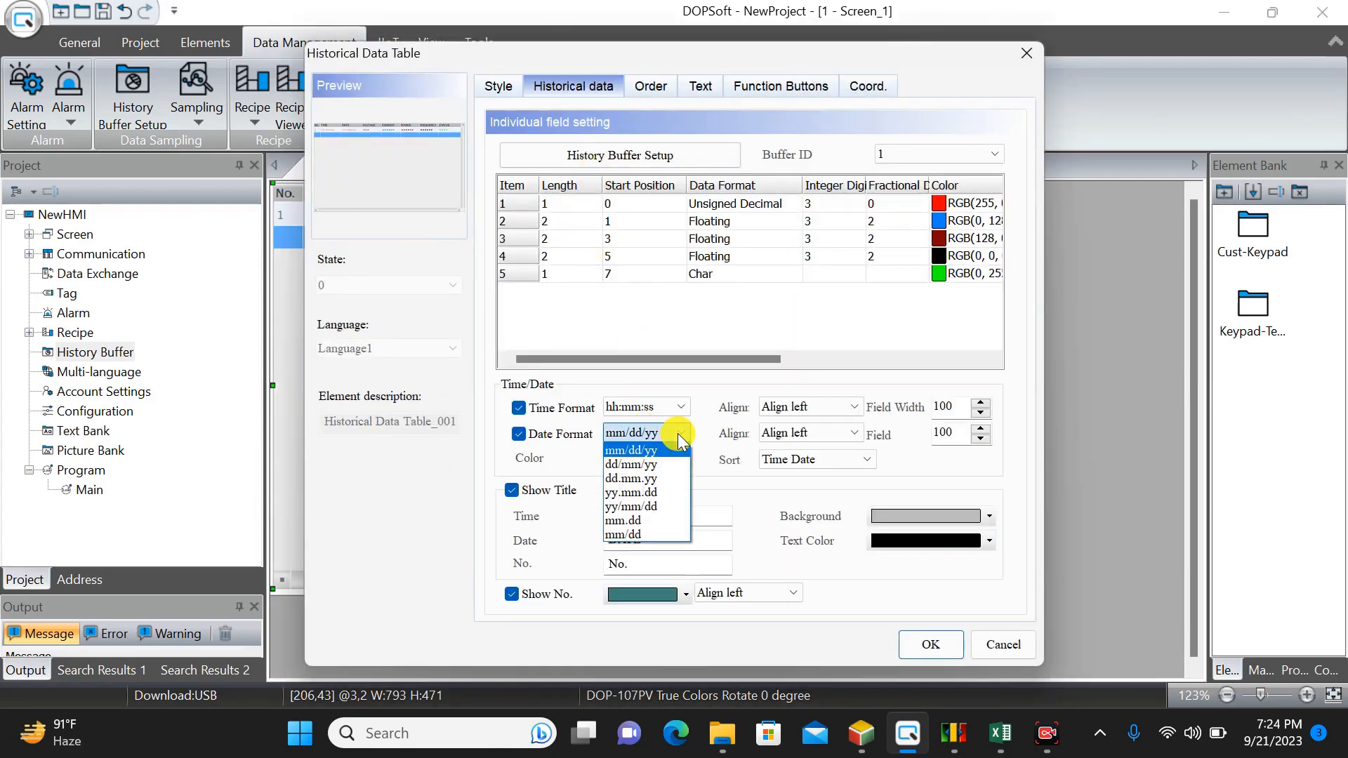
left_click(655, 464)
left_click(938, 650)
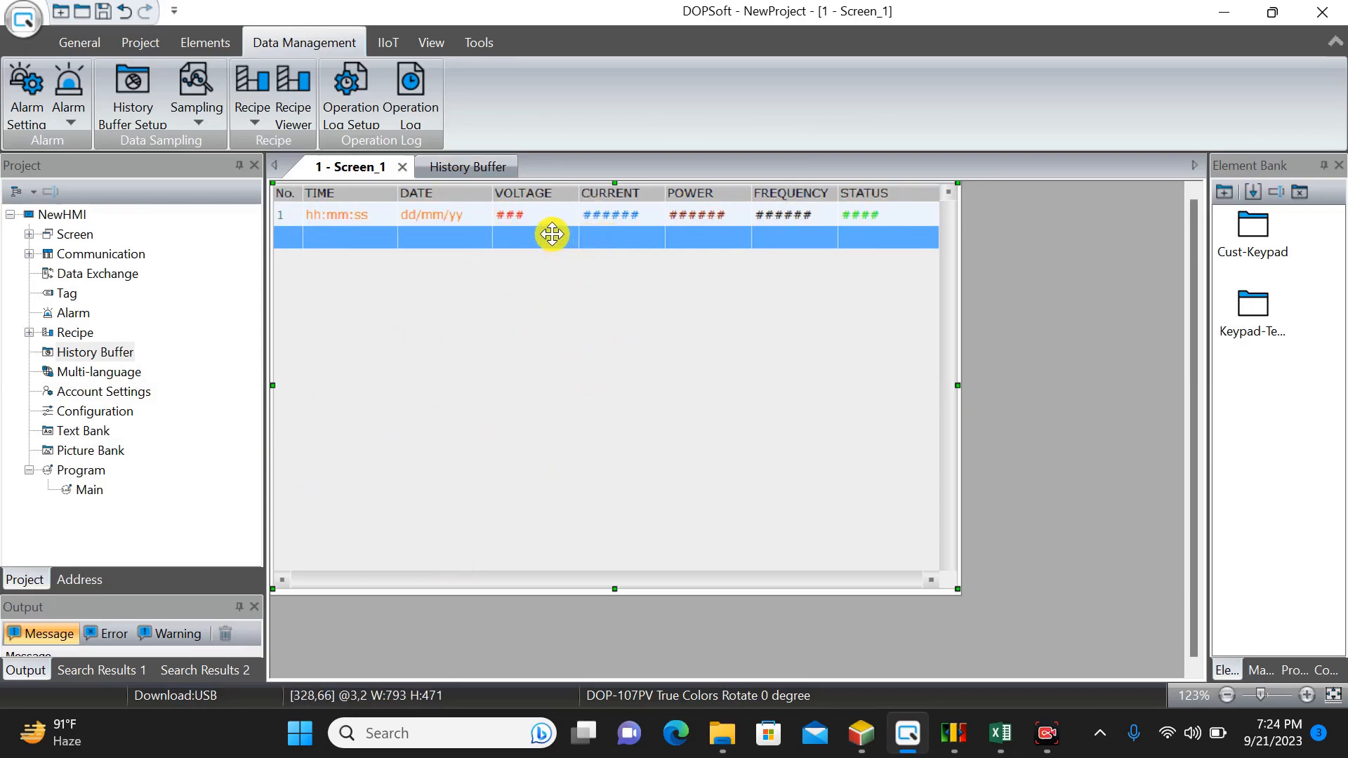
Review the history buffer's properties, including the CSV field names and the output file name
left_click(457, 168)
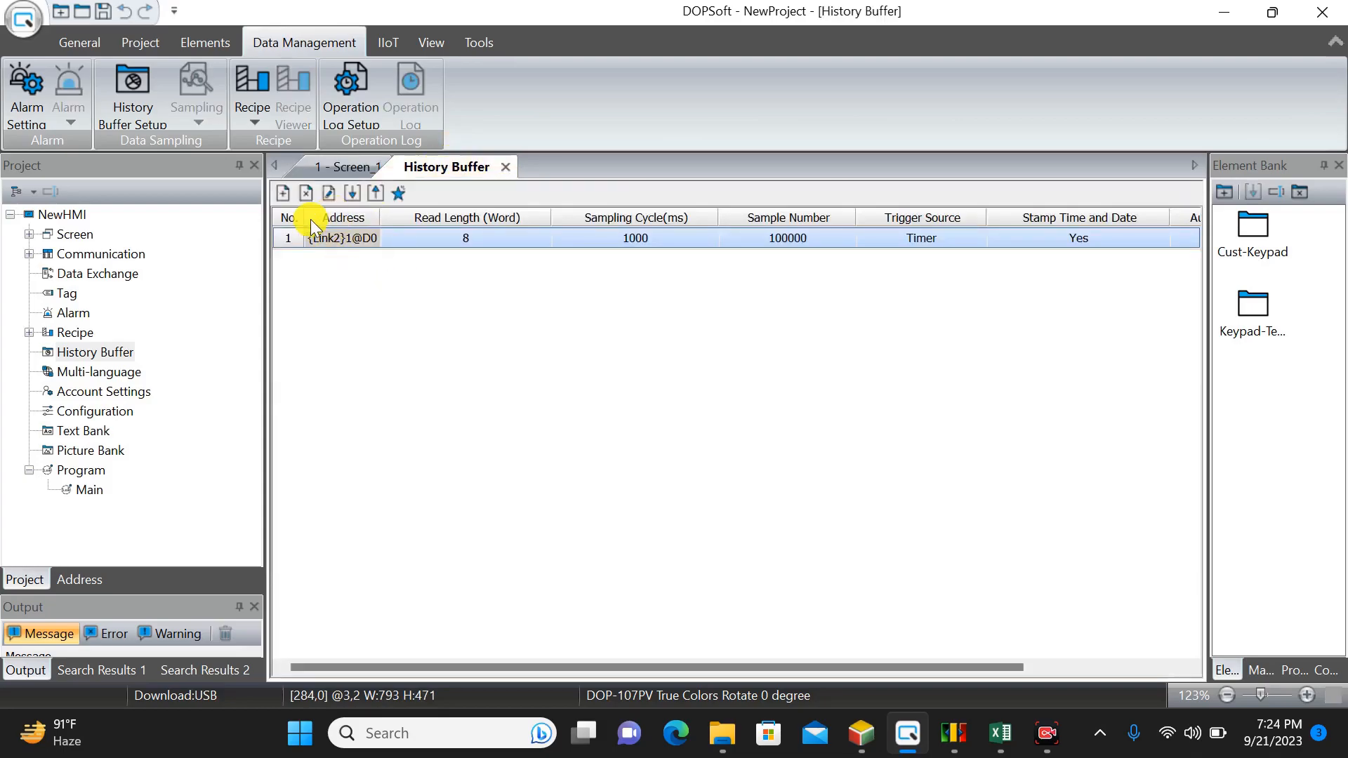
left_click(328, 193)
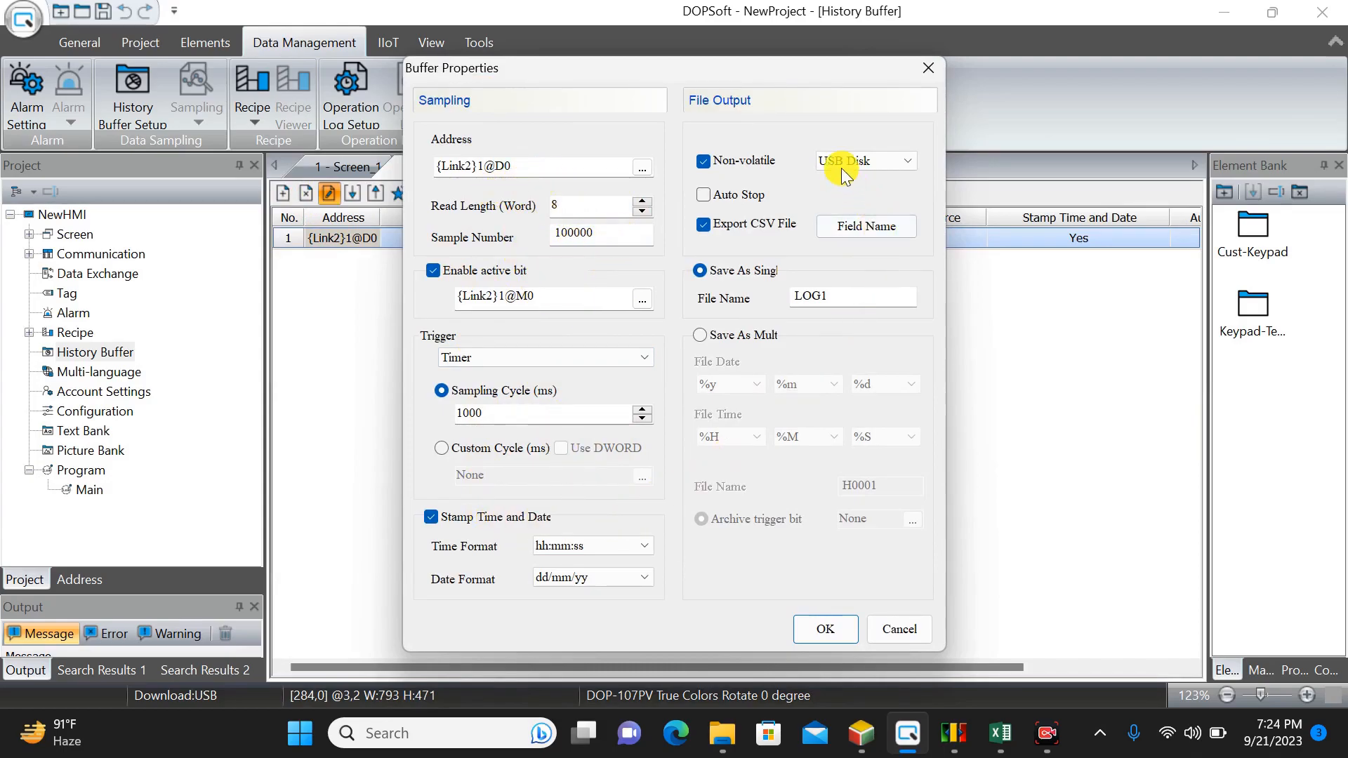
left_click(877, 230)
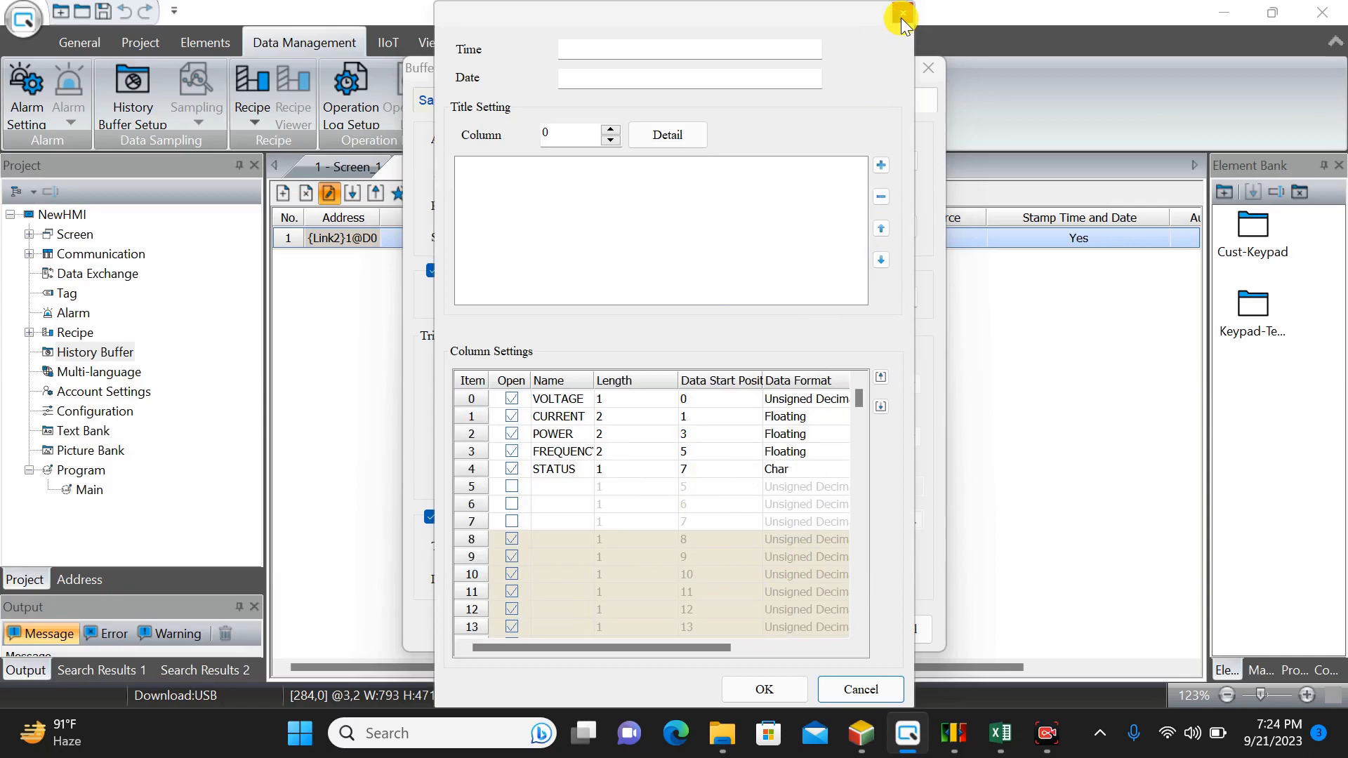
left_click(902, 16)
left_click(855, 295)
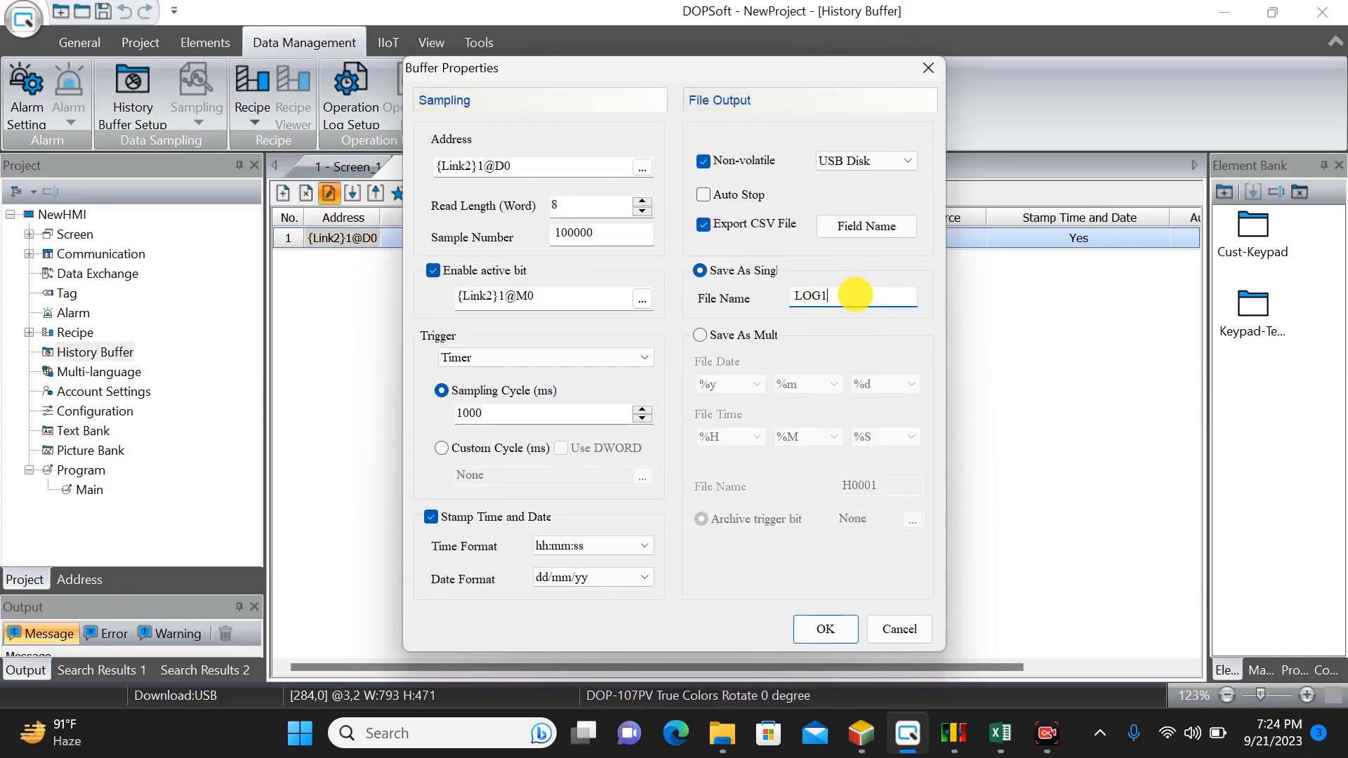
left_click(839, 628)
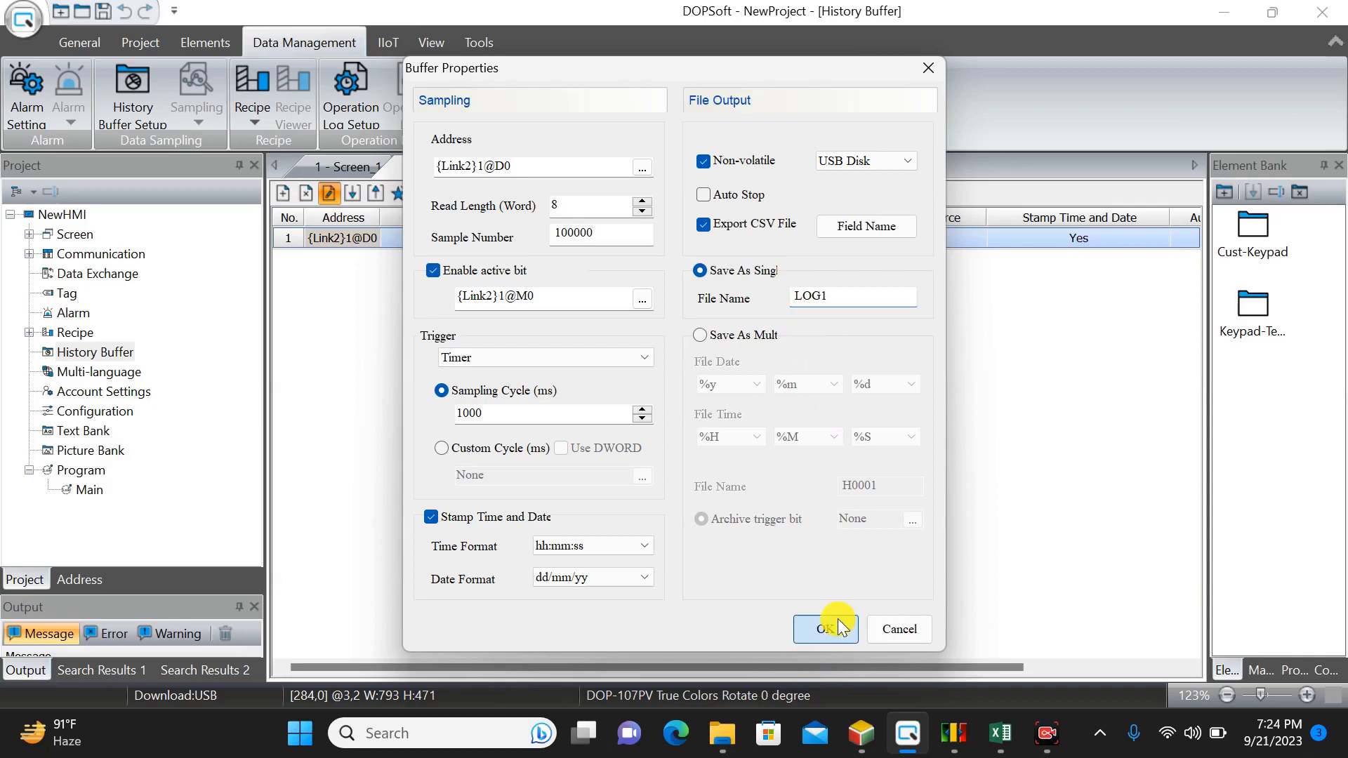
Check the style settings of the historical data table on Screen_1
left_click(333, 167)
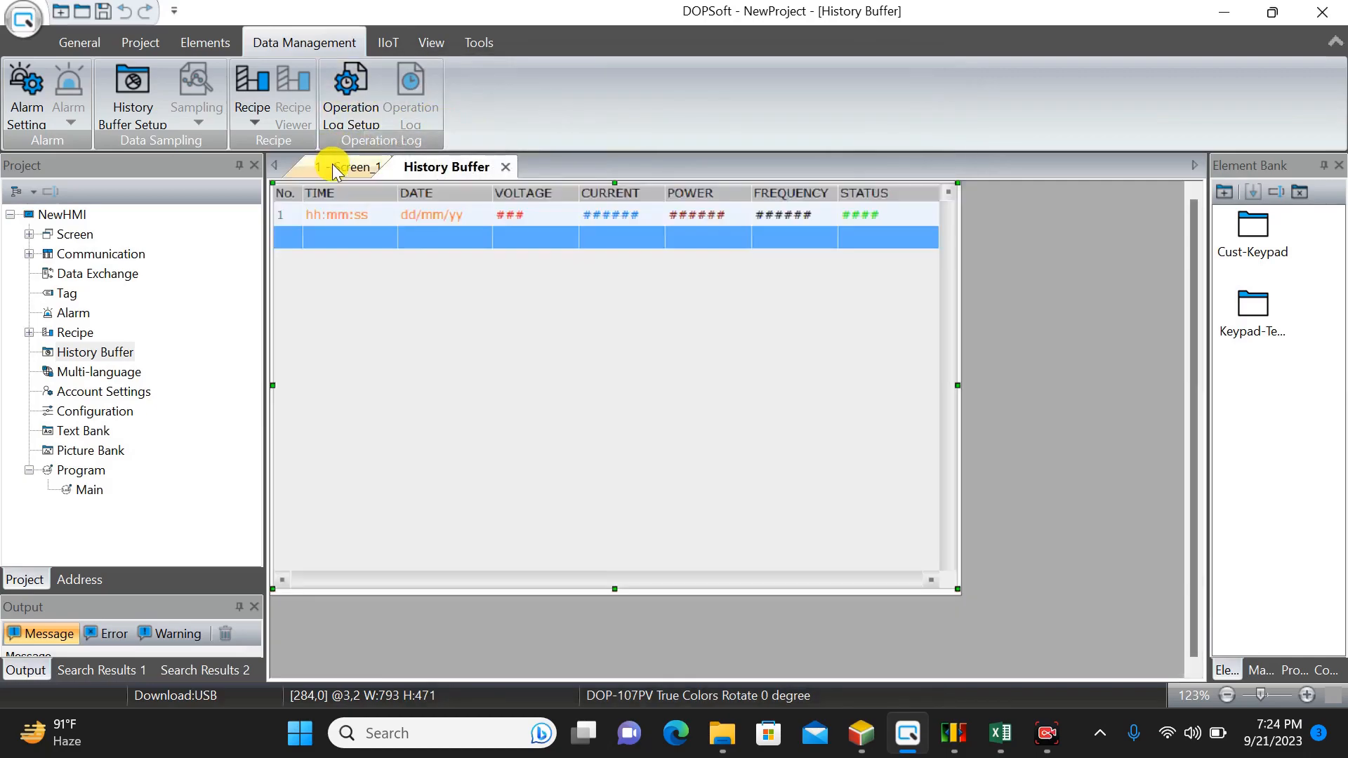
double_click(477, 314)
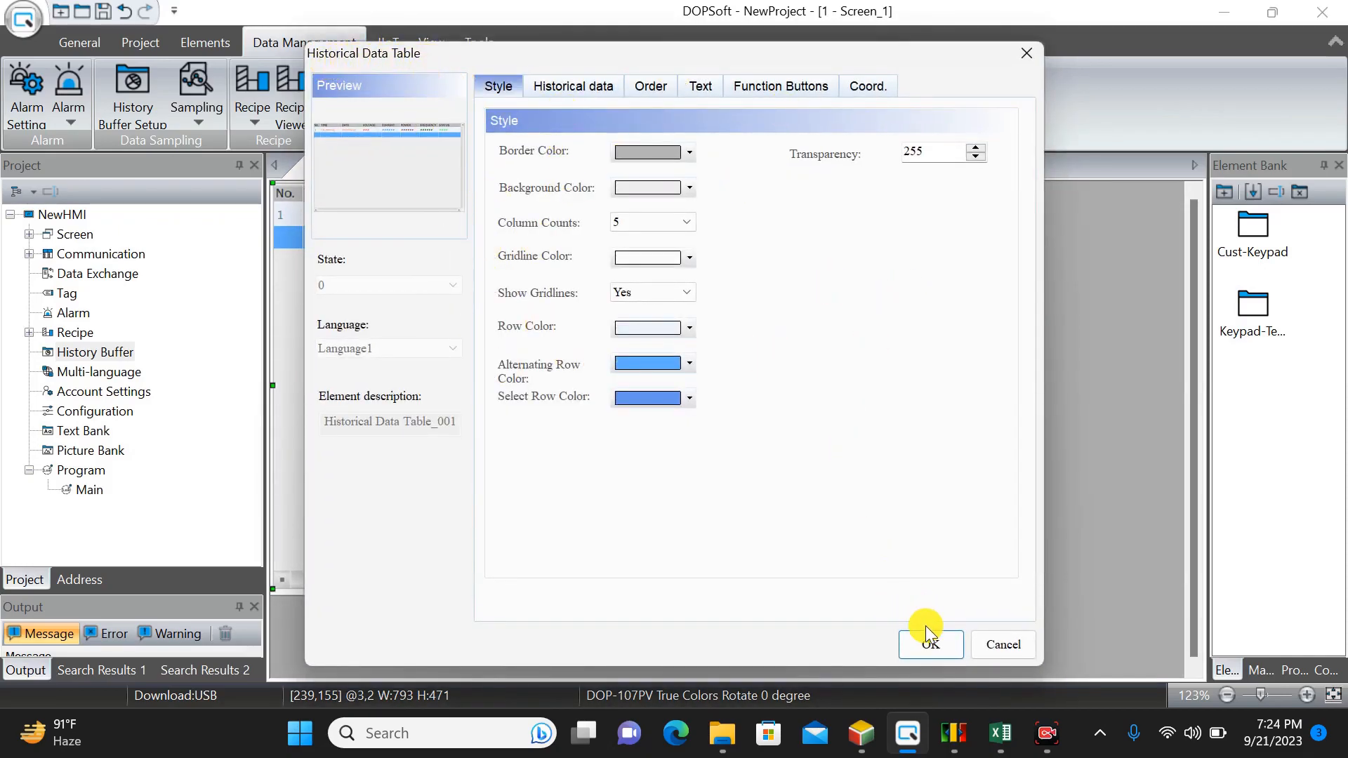
left_click(927, 645)
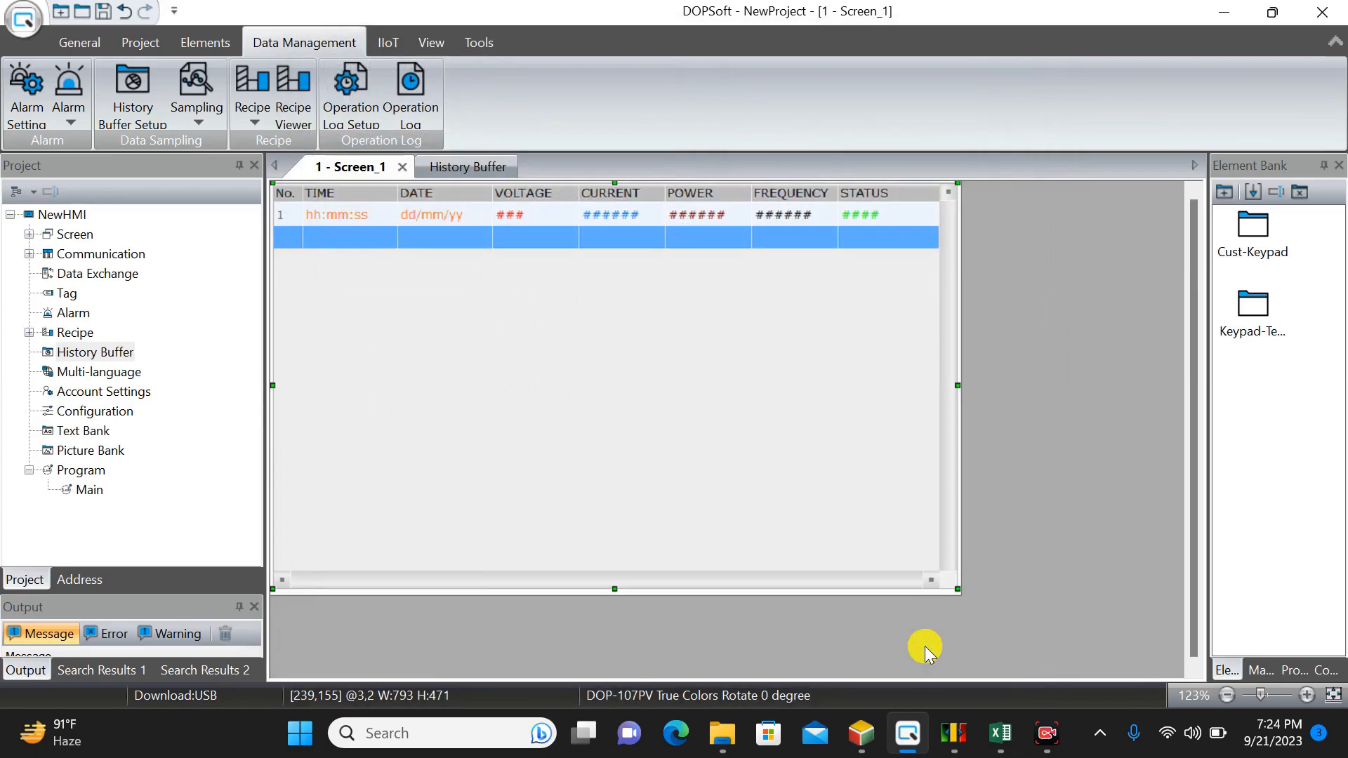
mouse_move(1067, 744)
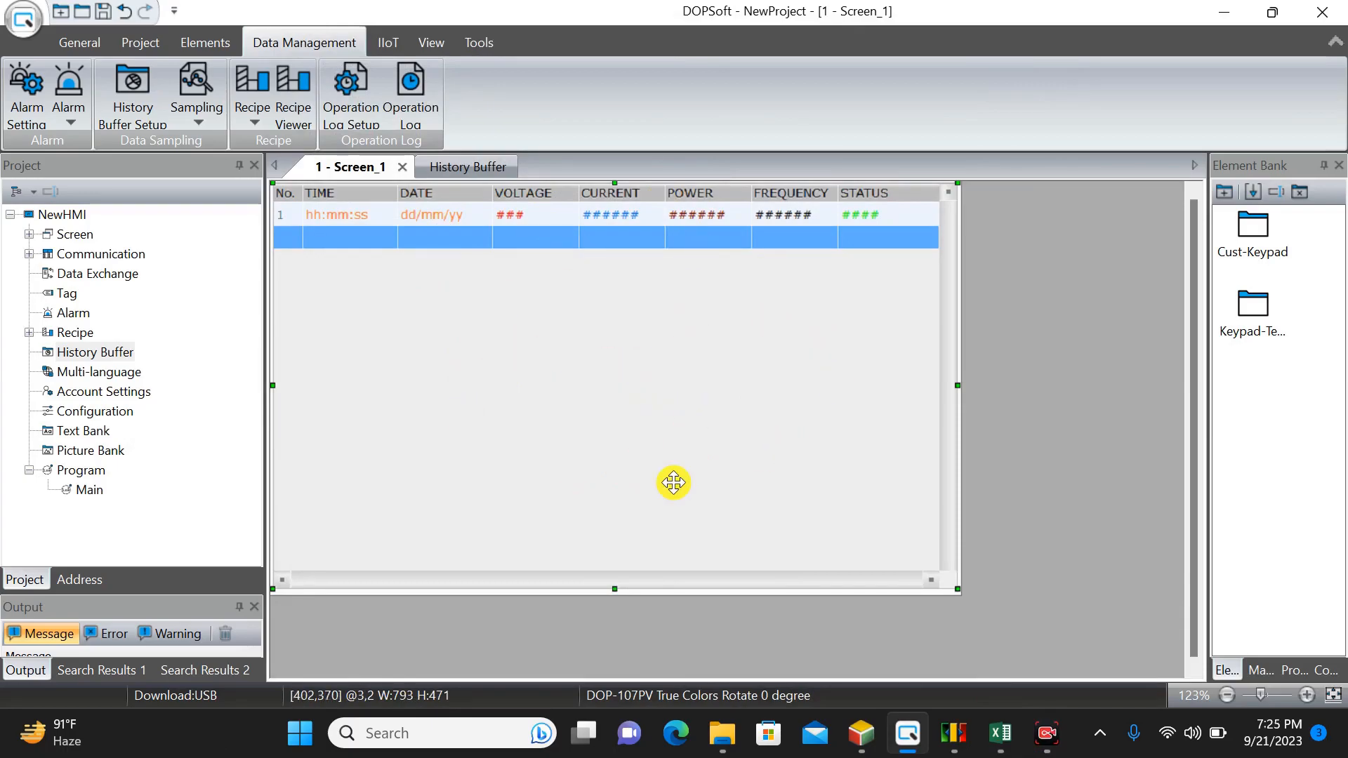
left_click(438, 166)
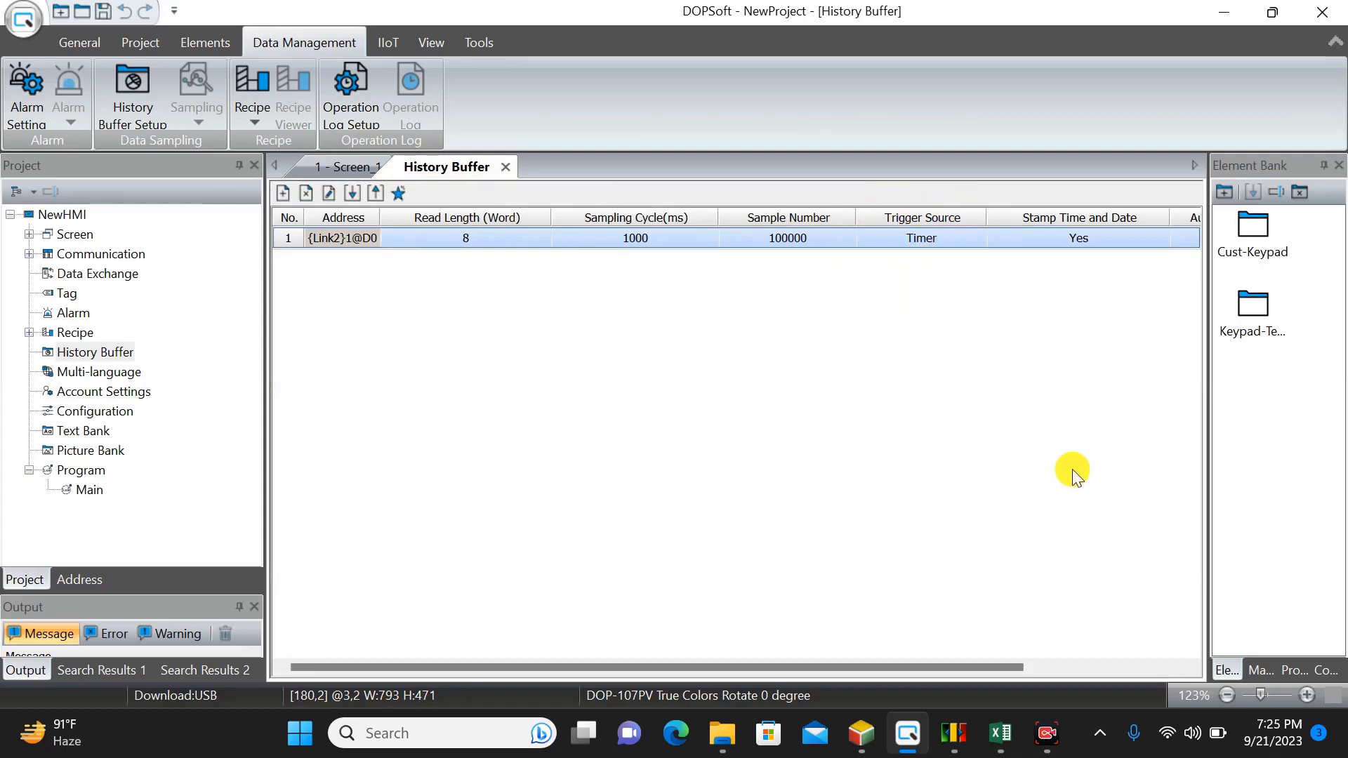
mouse_move(862, 736)
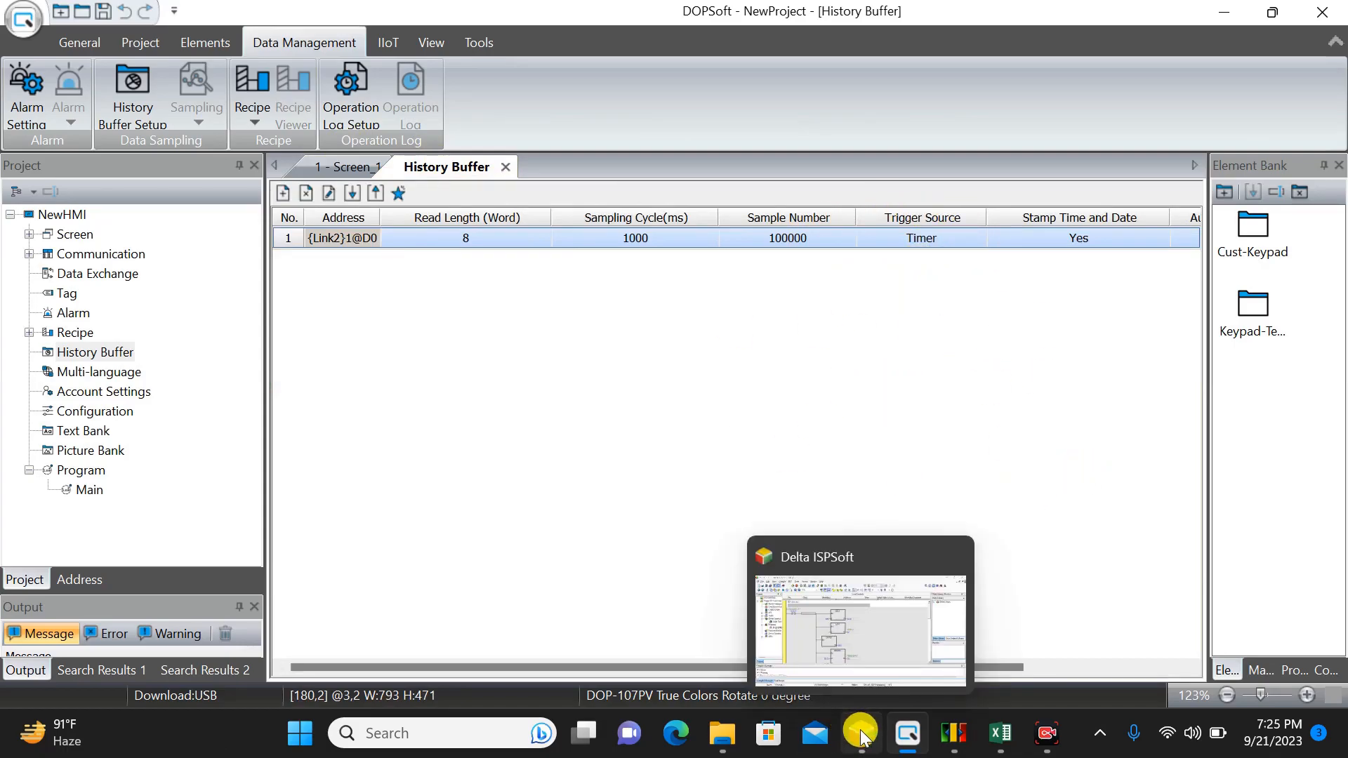
Resize the historical data table on Screen_1 to about 774 by 401 and set its text size to 22
left_click(342, 166)
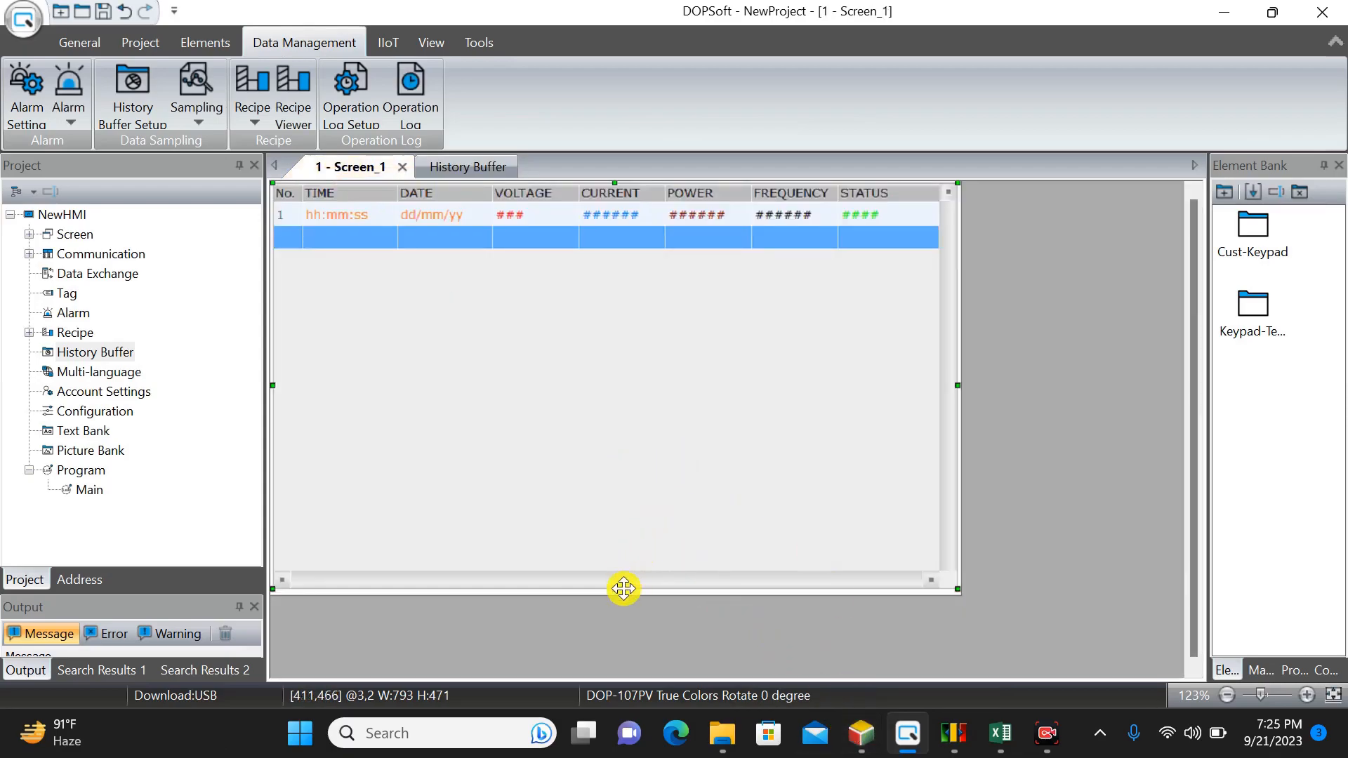
left_click_drag(958, 588, 941, 525)
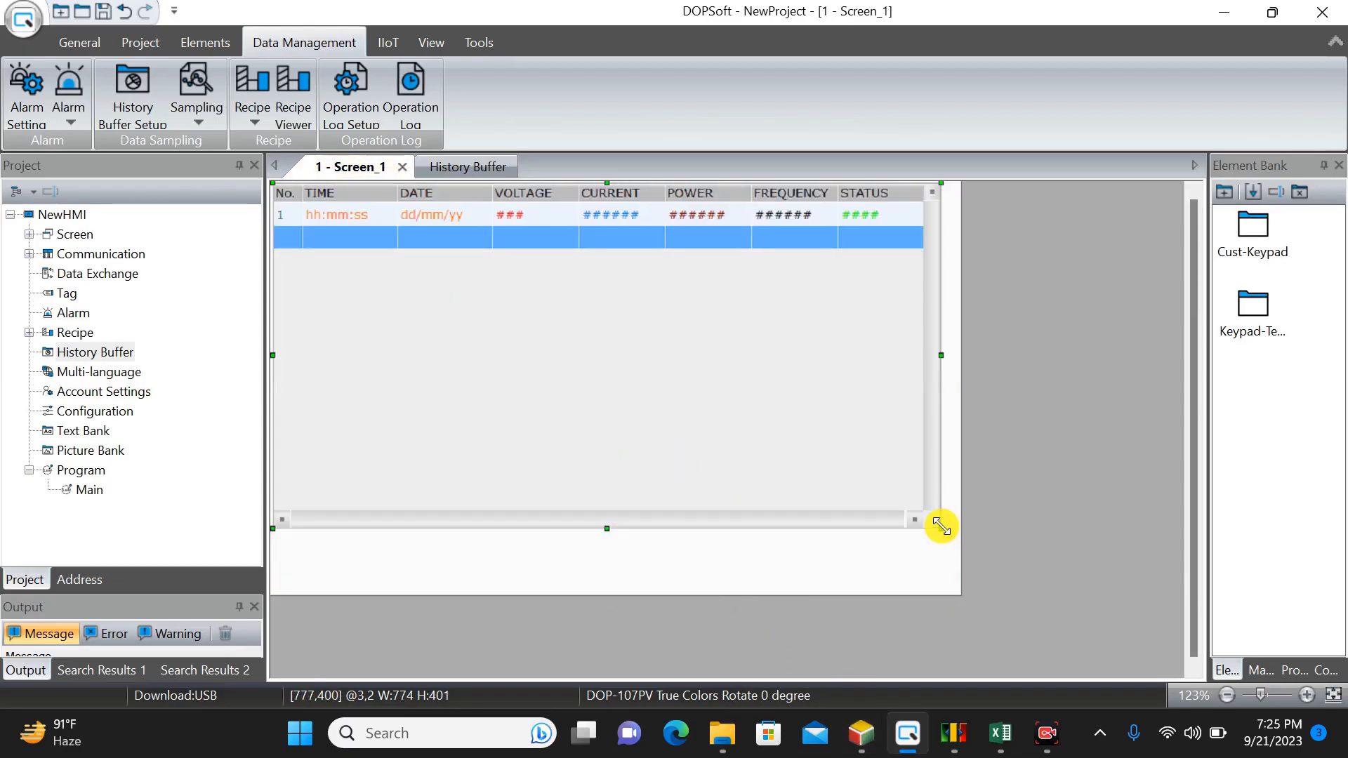
double_click(576, 299)
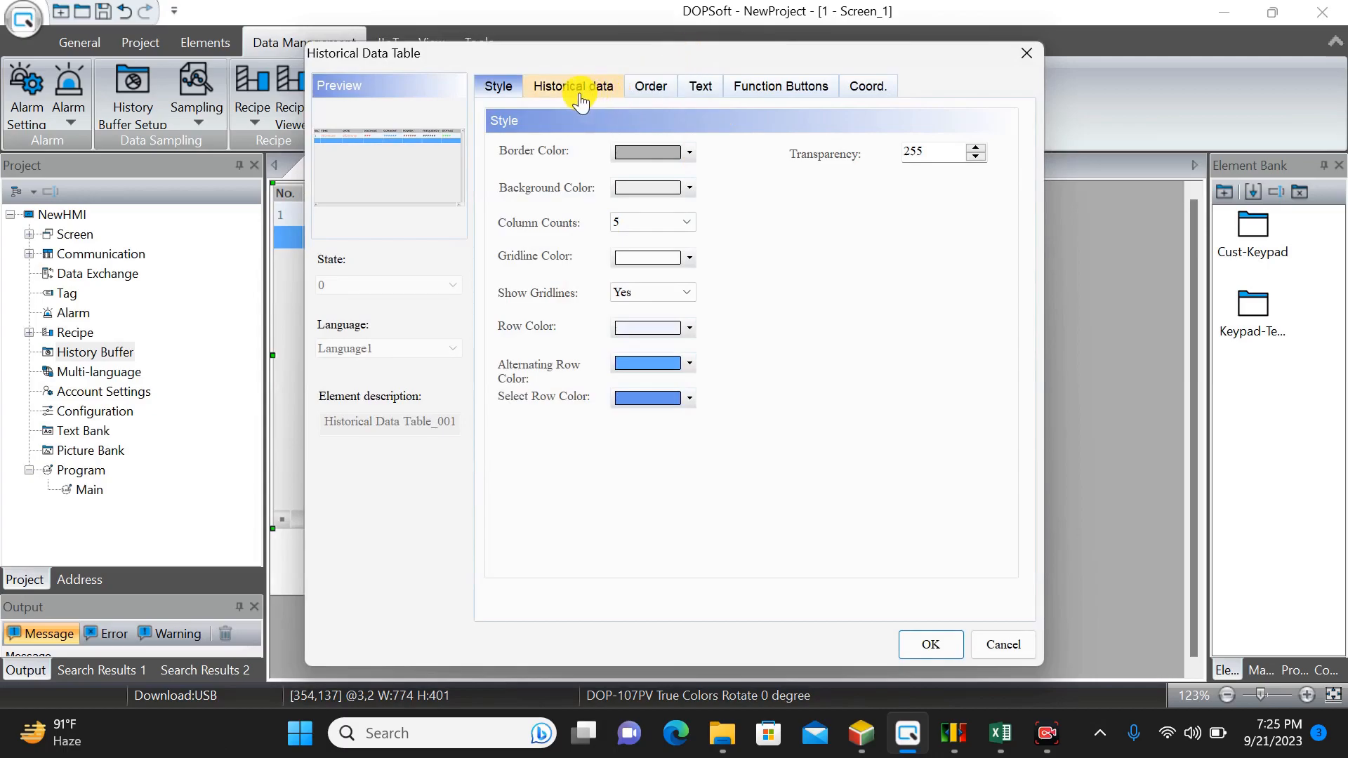
left_click(685, 154)
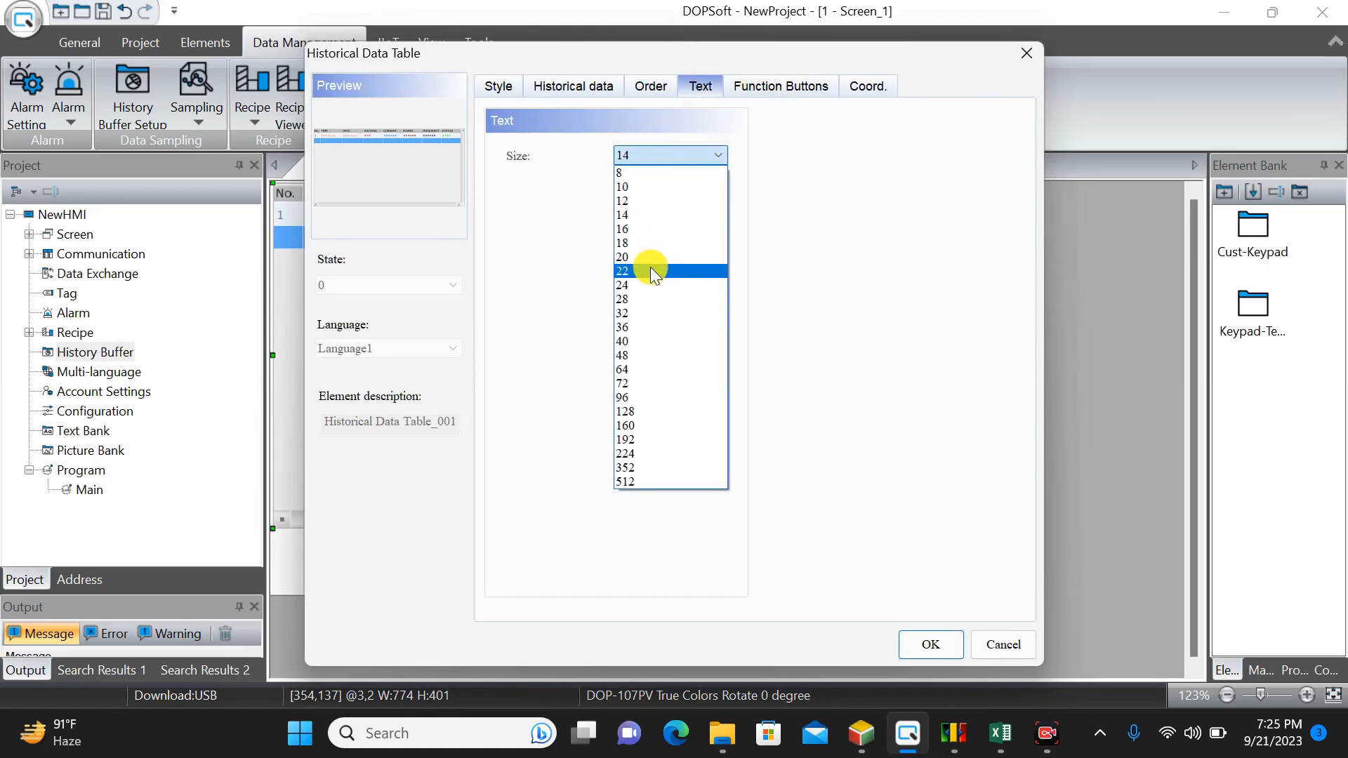
left_click(660, 270)
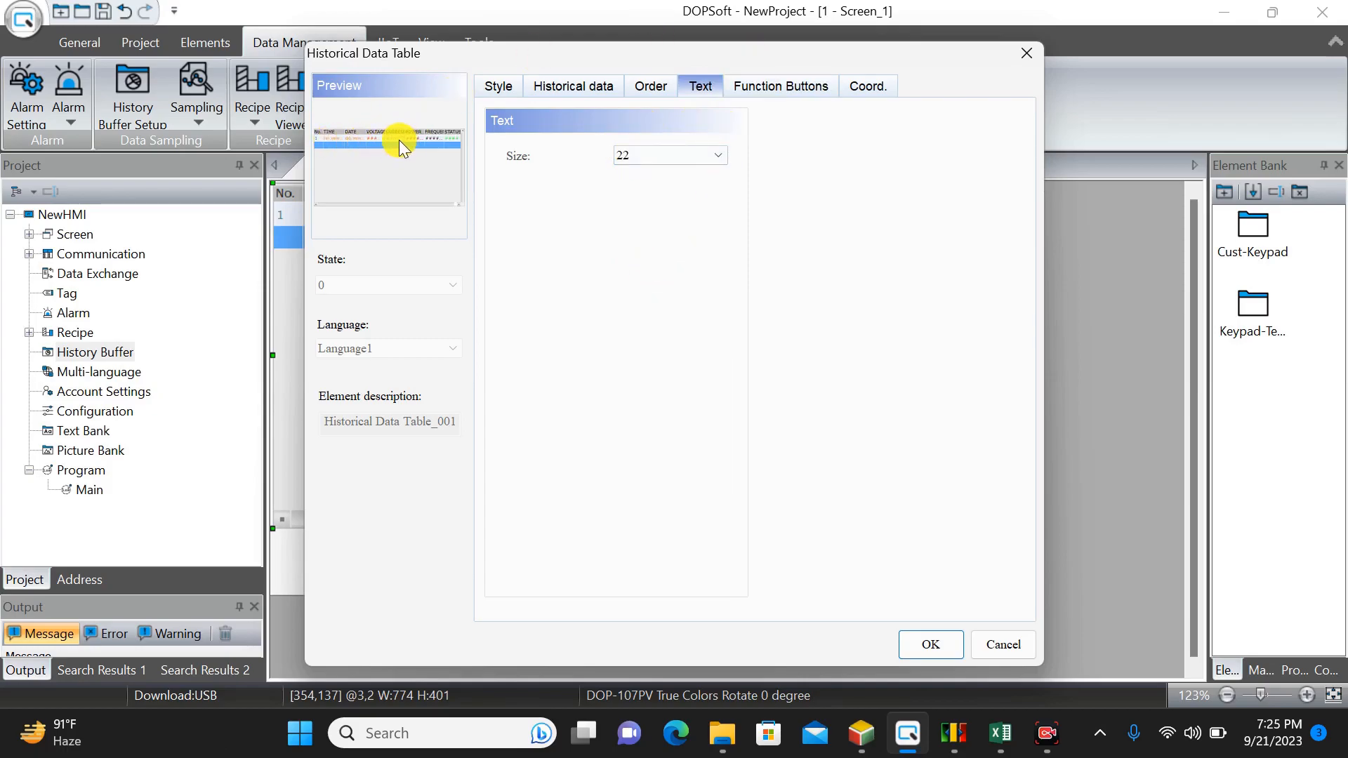
Add the "Scroll up a interval" and "Scroll down a interval" function buttons to the historical data table
left_click(783, 90)
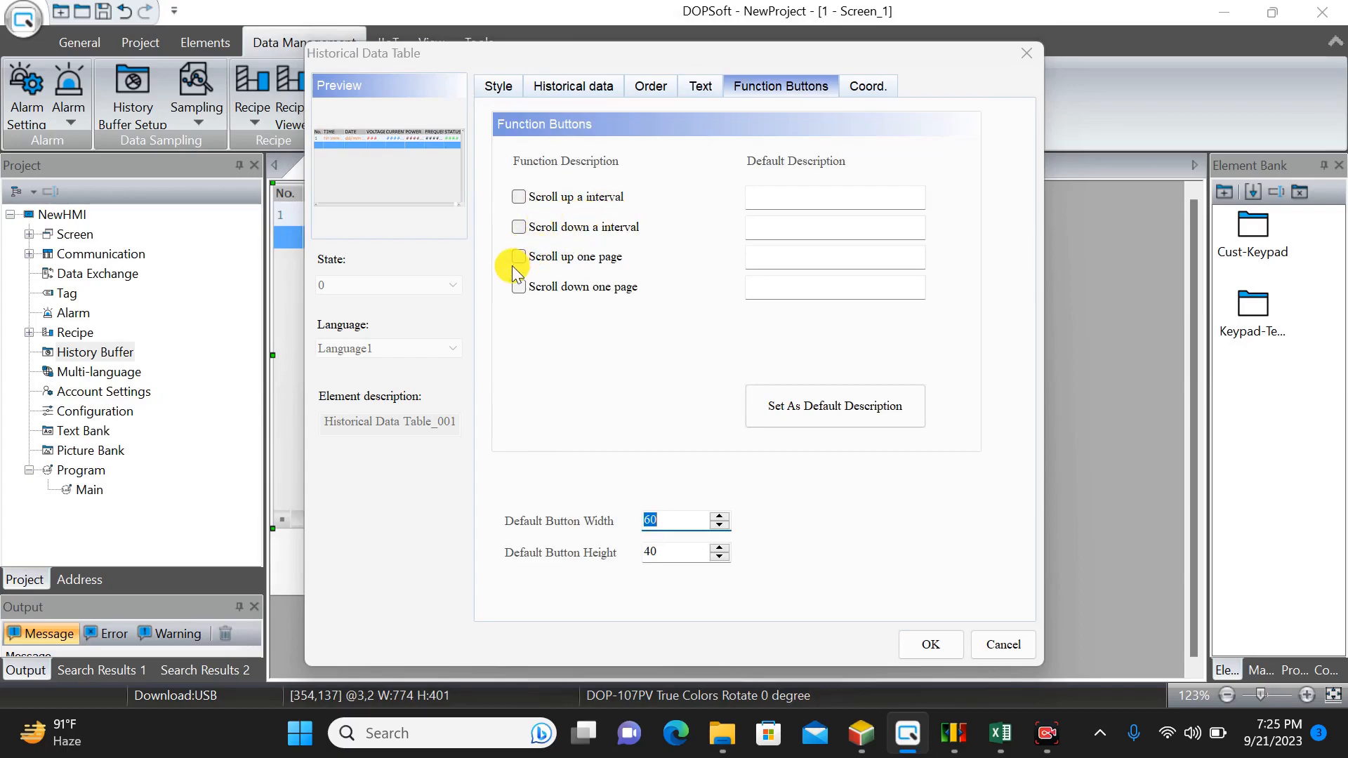
left_click(520, 197)
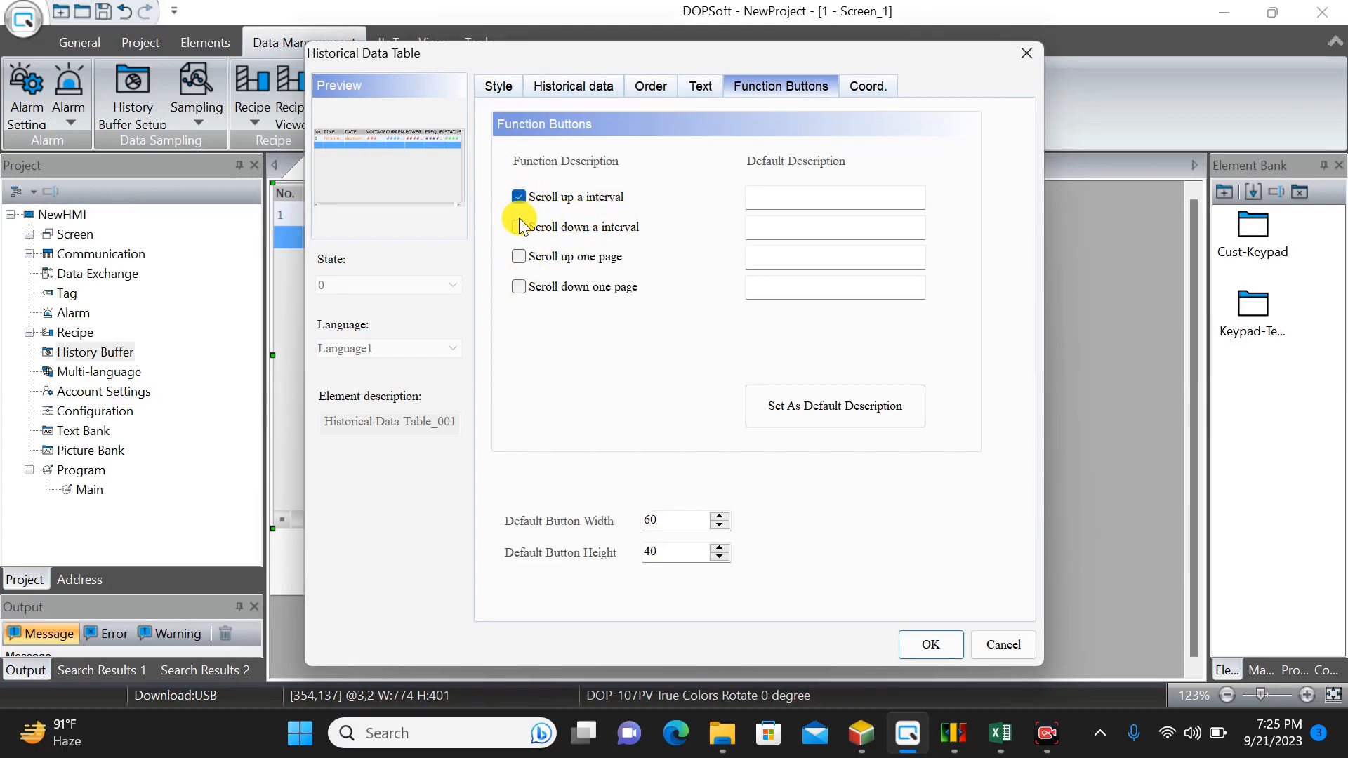
left_click(518, 227)
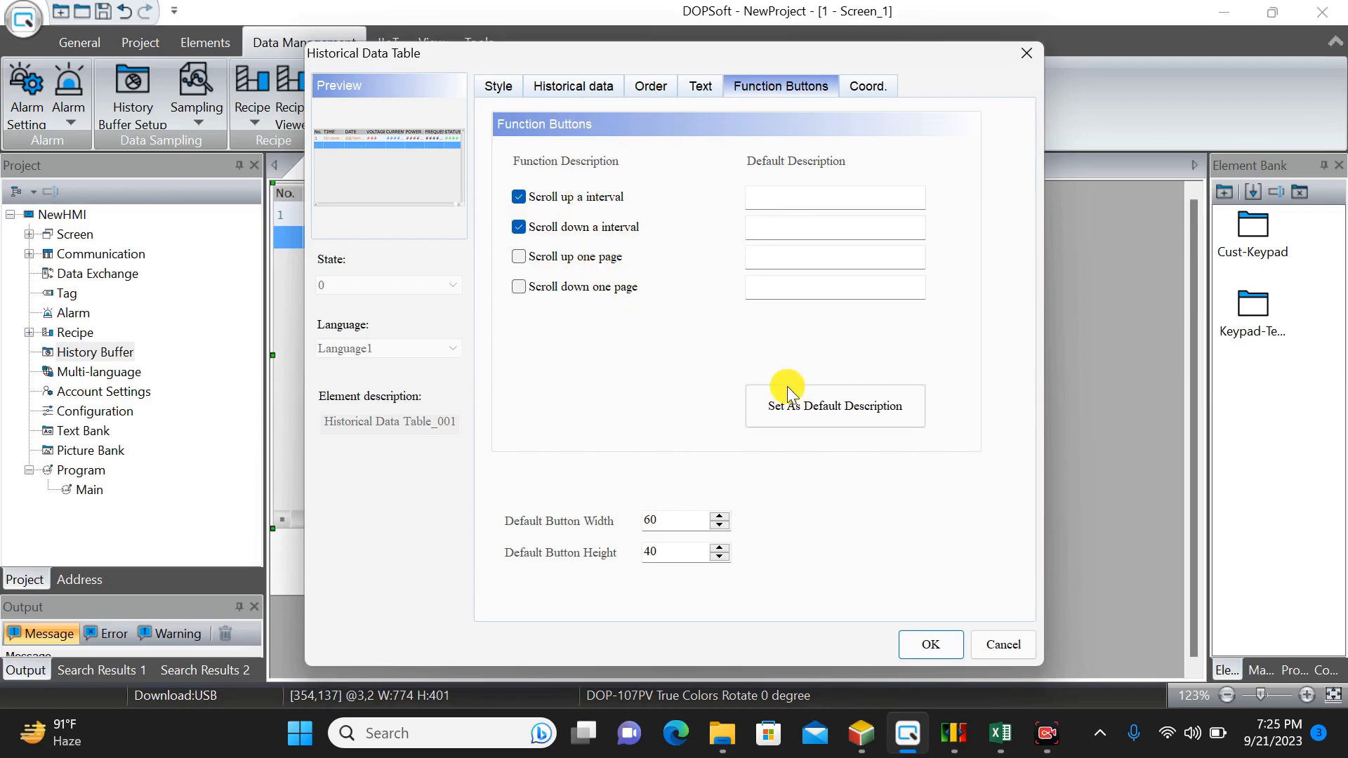
left_click(931, 644)
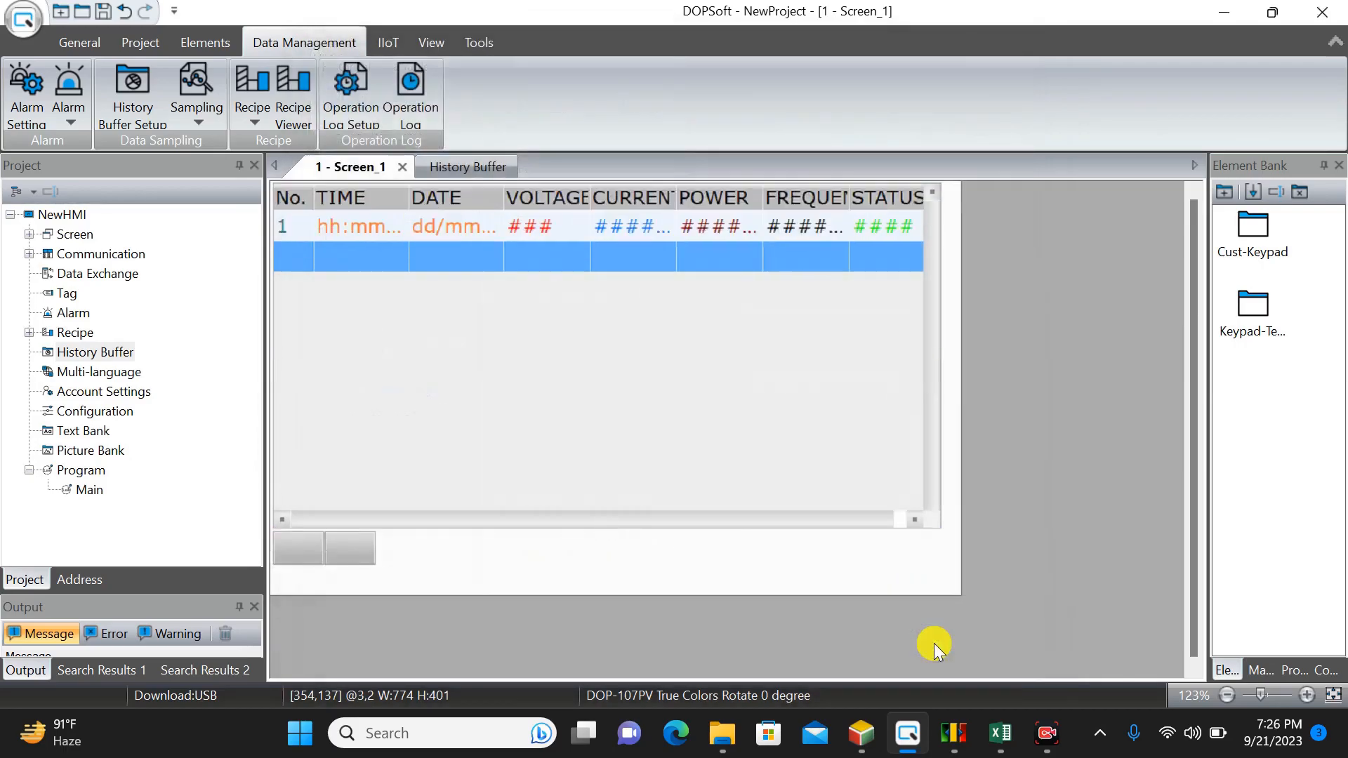
Label the scroll-up button below the historical data table "UP"
double_click(309, 553)
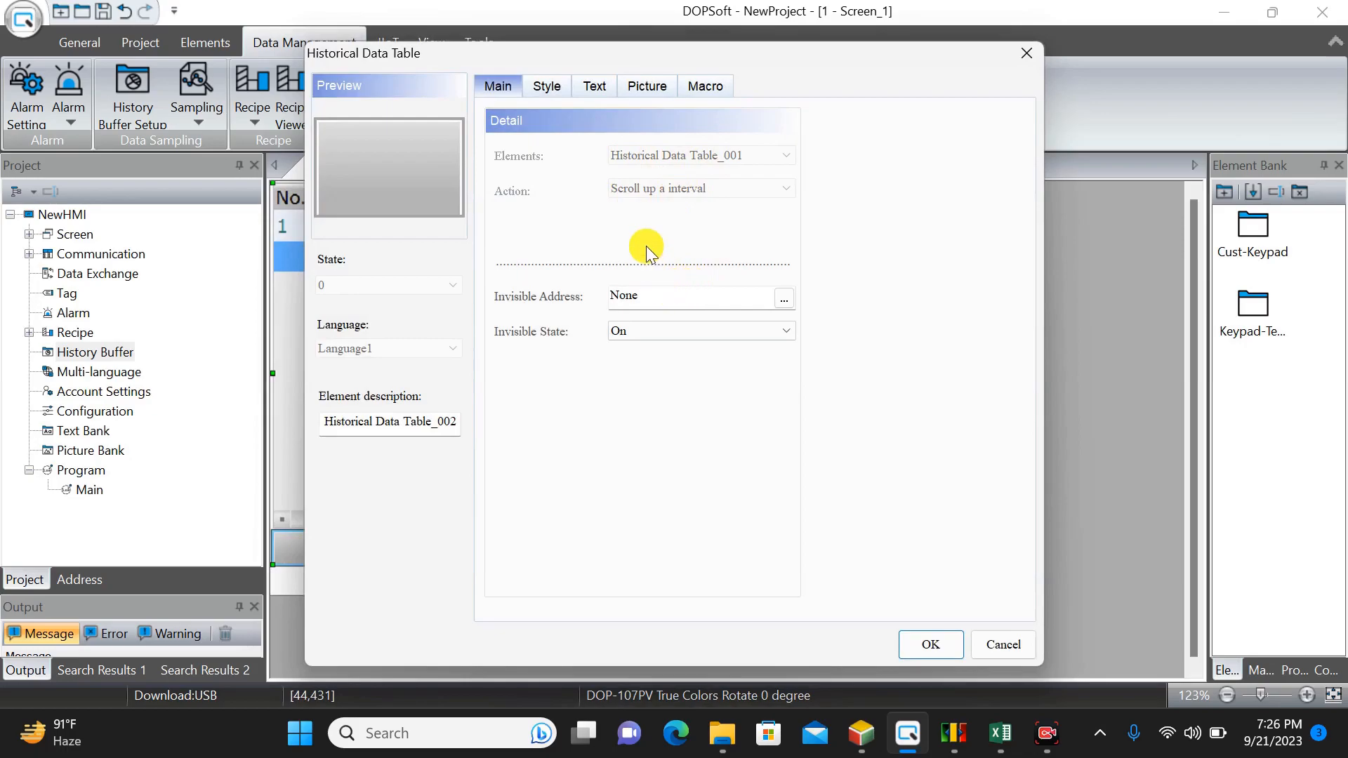
left_click(589, 87)
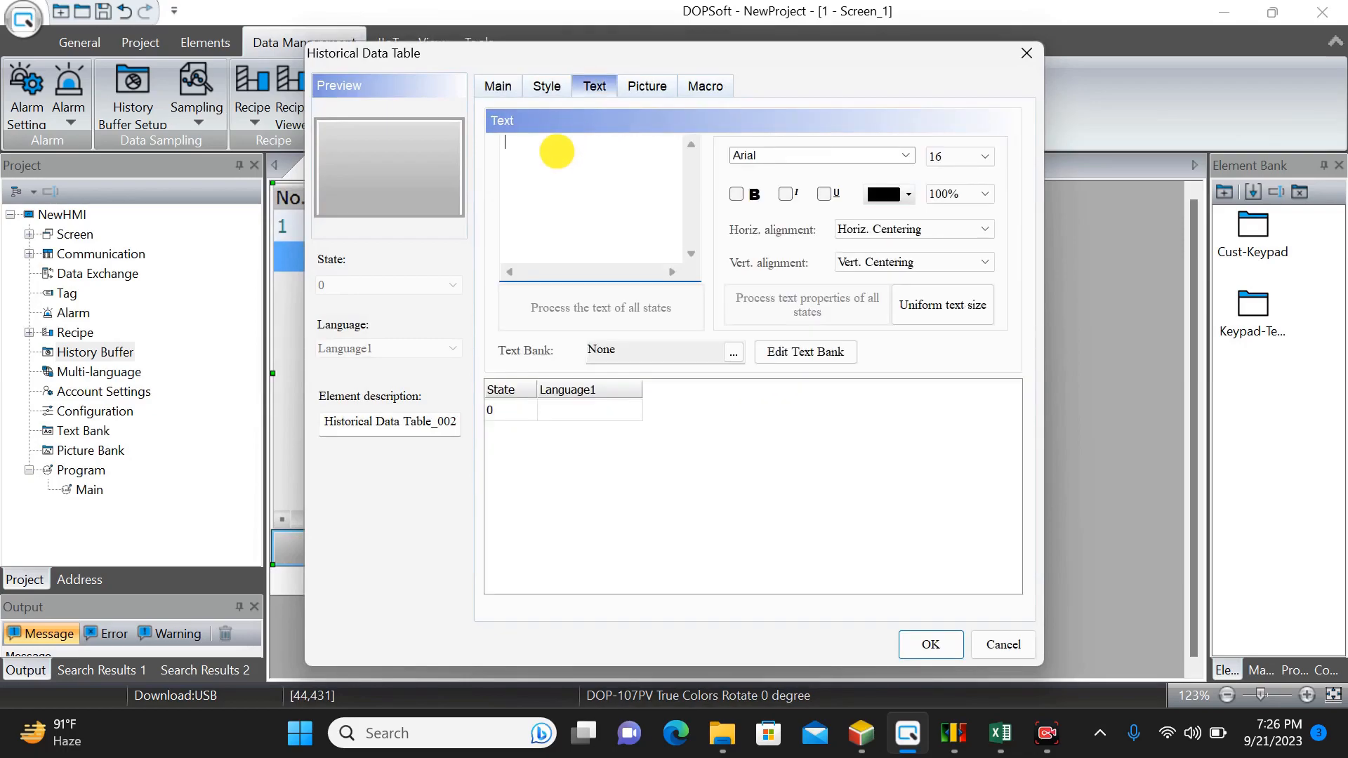
left_click(557, 151)
type("UP")
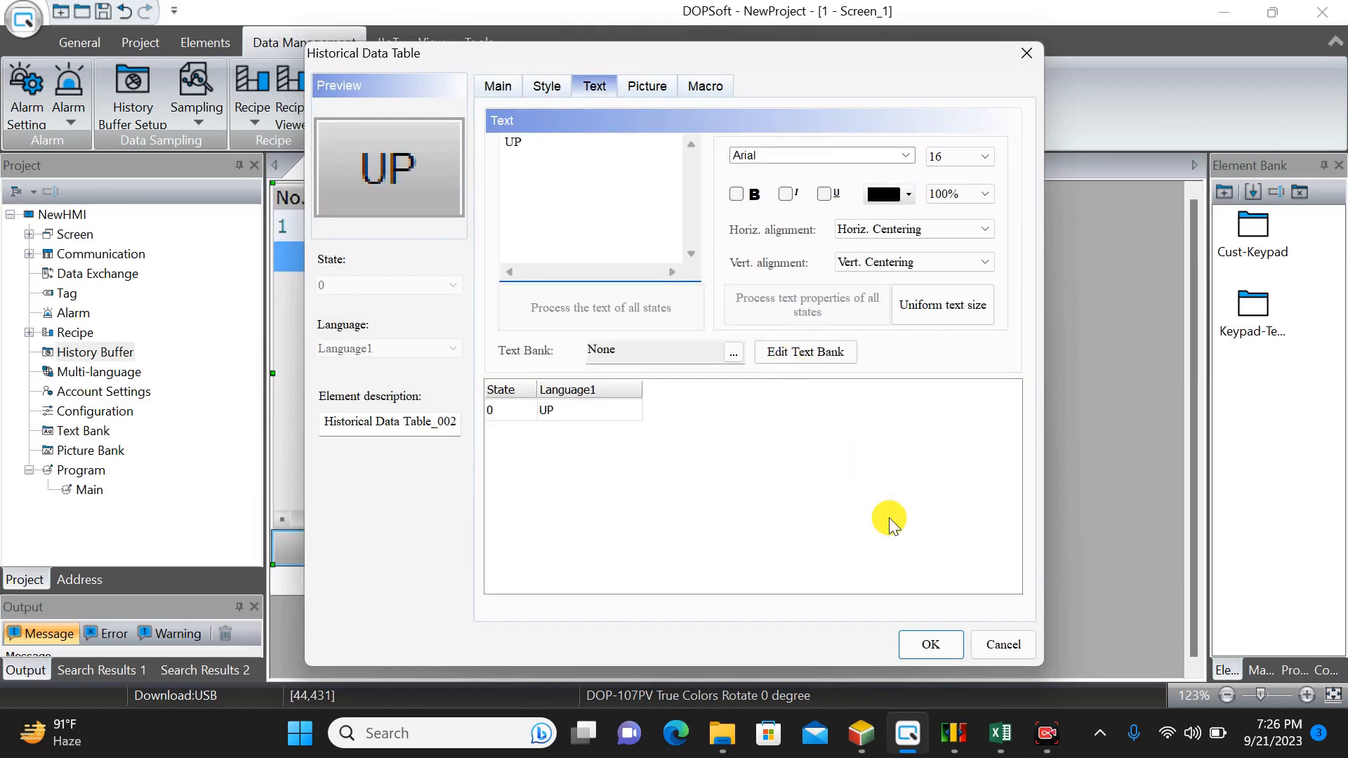
left_click(926, 652)
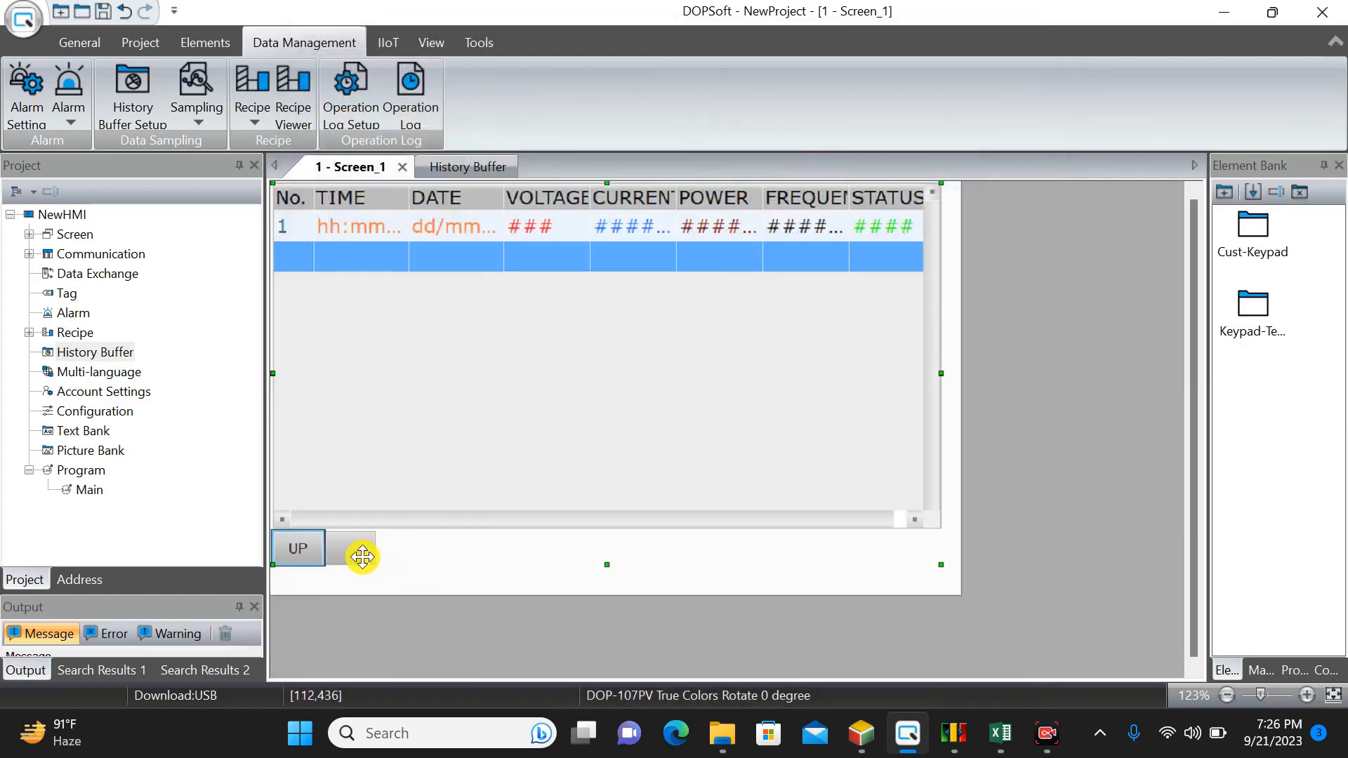
Label the scroll-down button beside the UP button "DOWN"
left_click(351, 554)
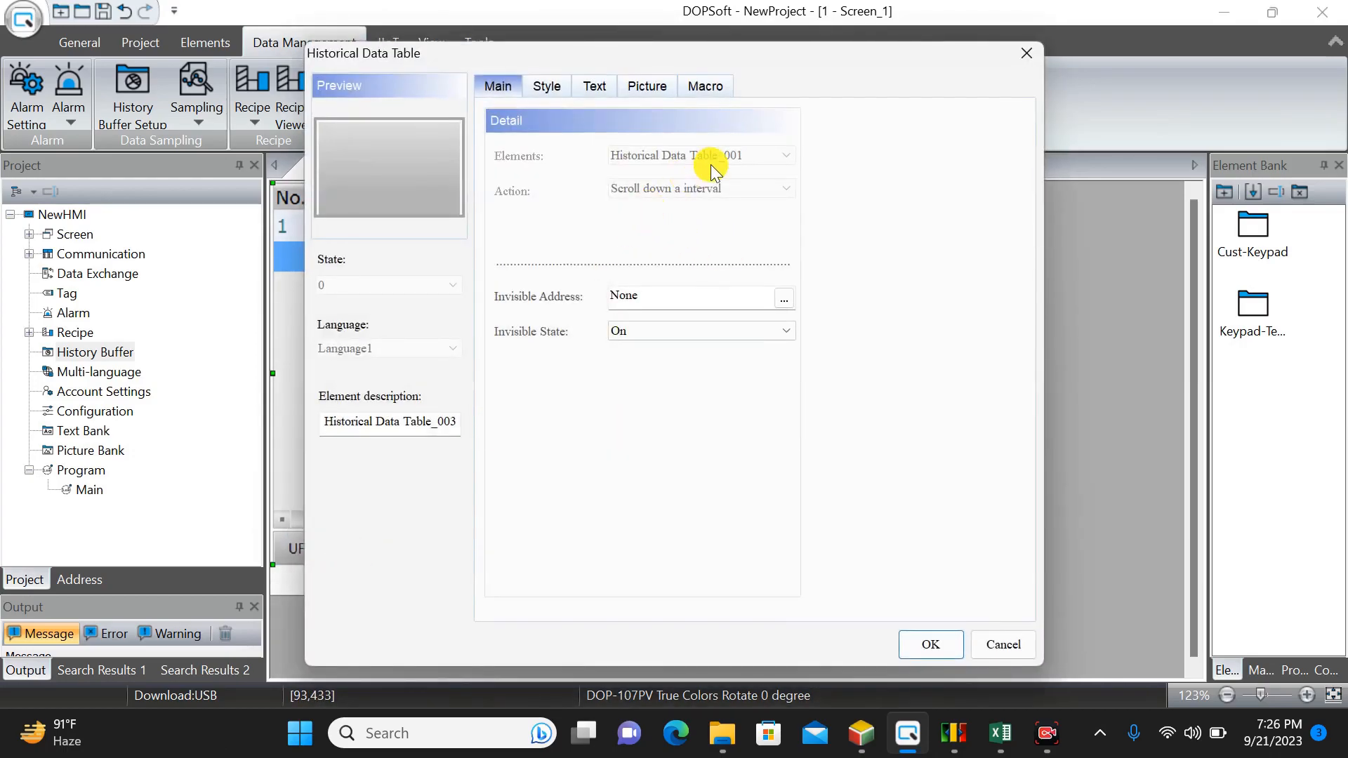
left_click(594, 87)
left_click(593, 169)
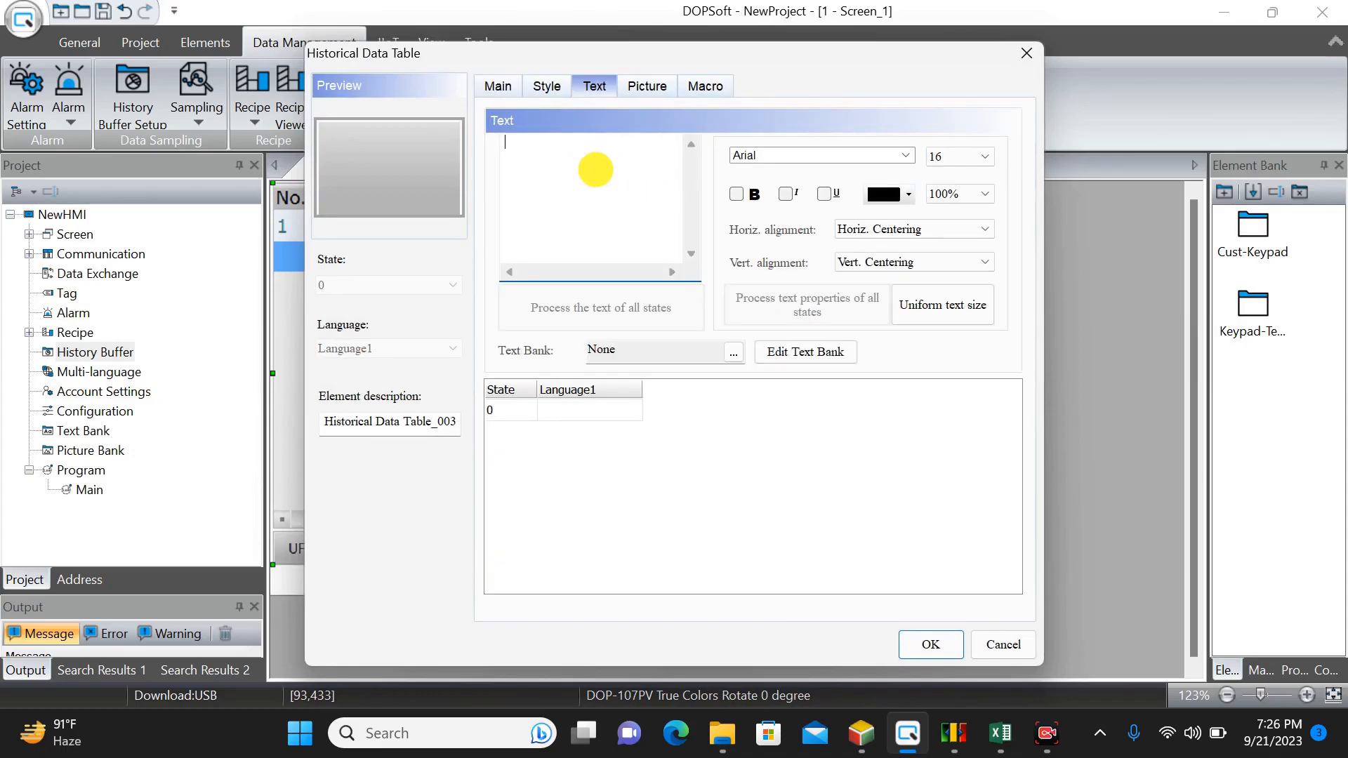
type("DOWN")
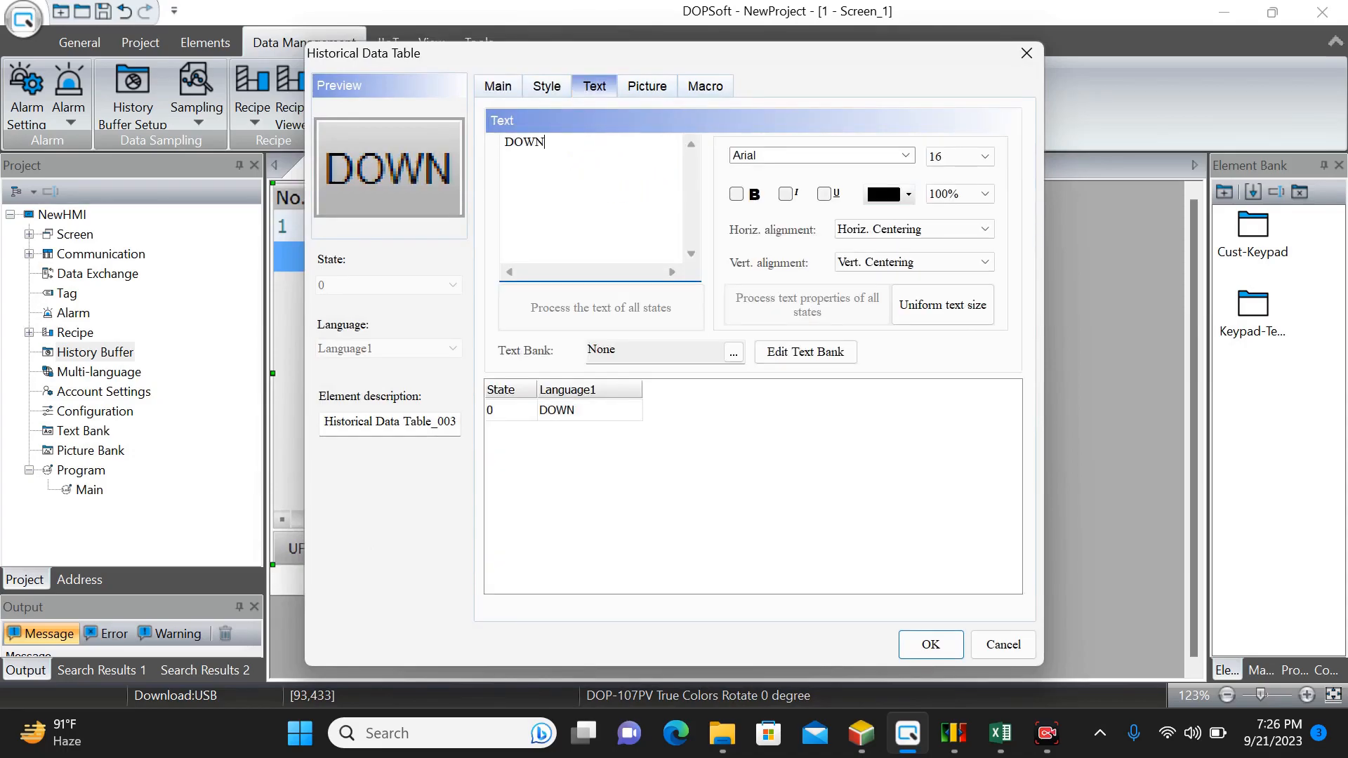
left_click(923, 641)
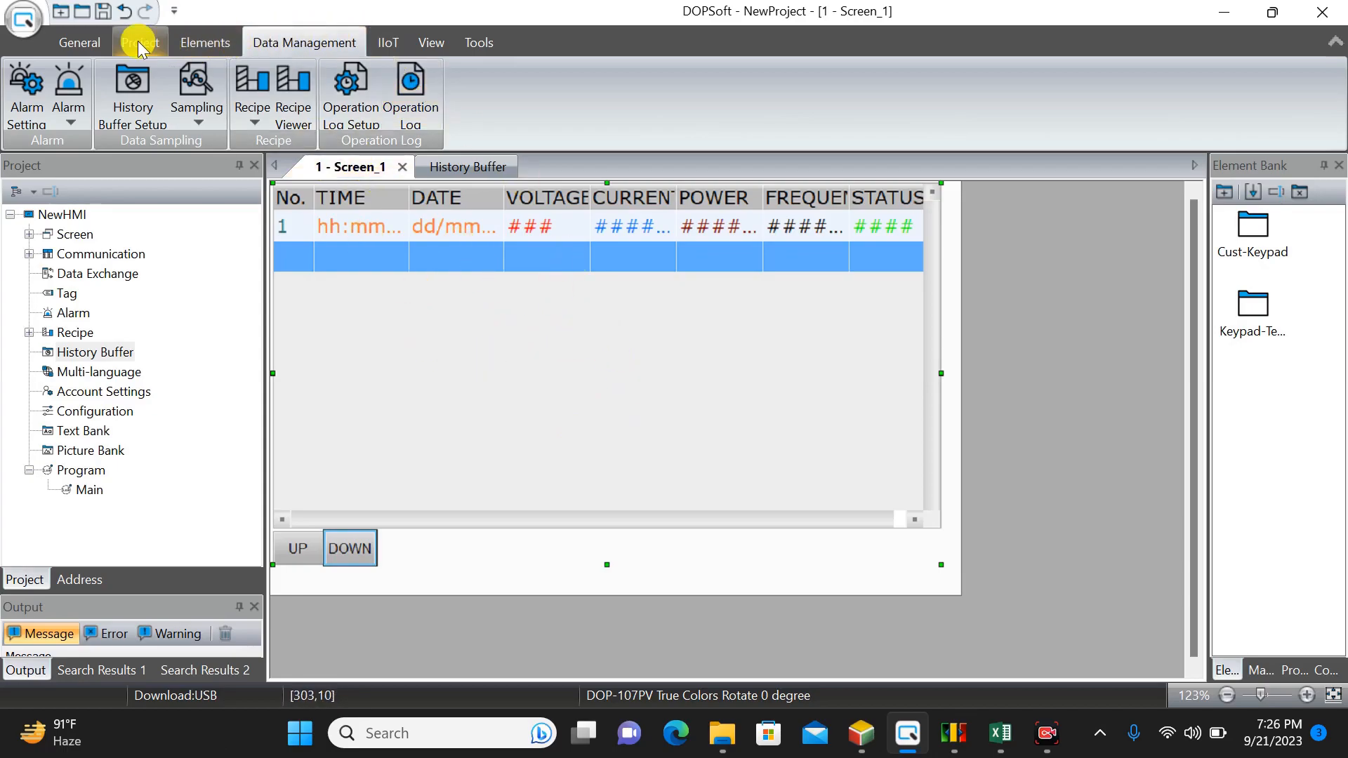
Enable Clearing History Buffer and the use of discontinuous addresses in the project configuration's Control Block
left_click(80, 42)
left_click(368, 71)
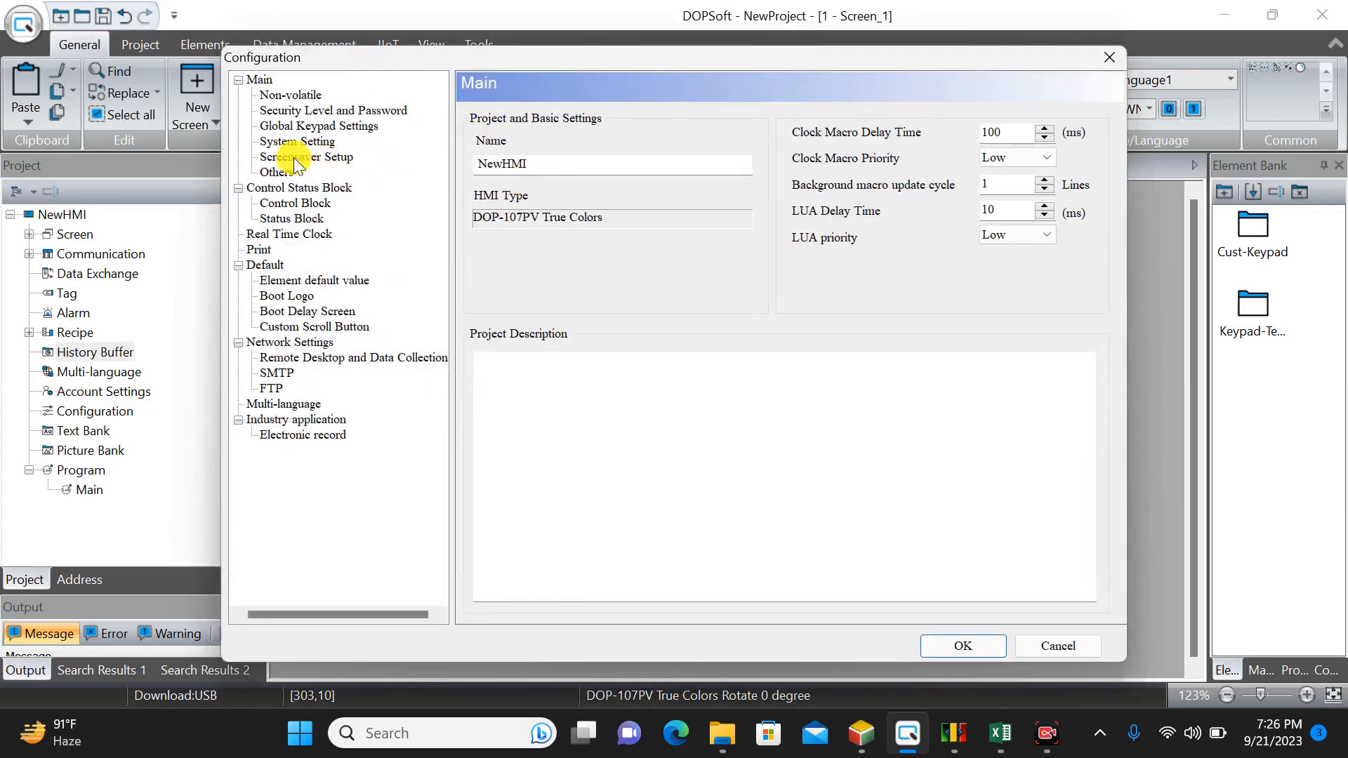
left_click(295, 202)
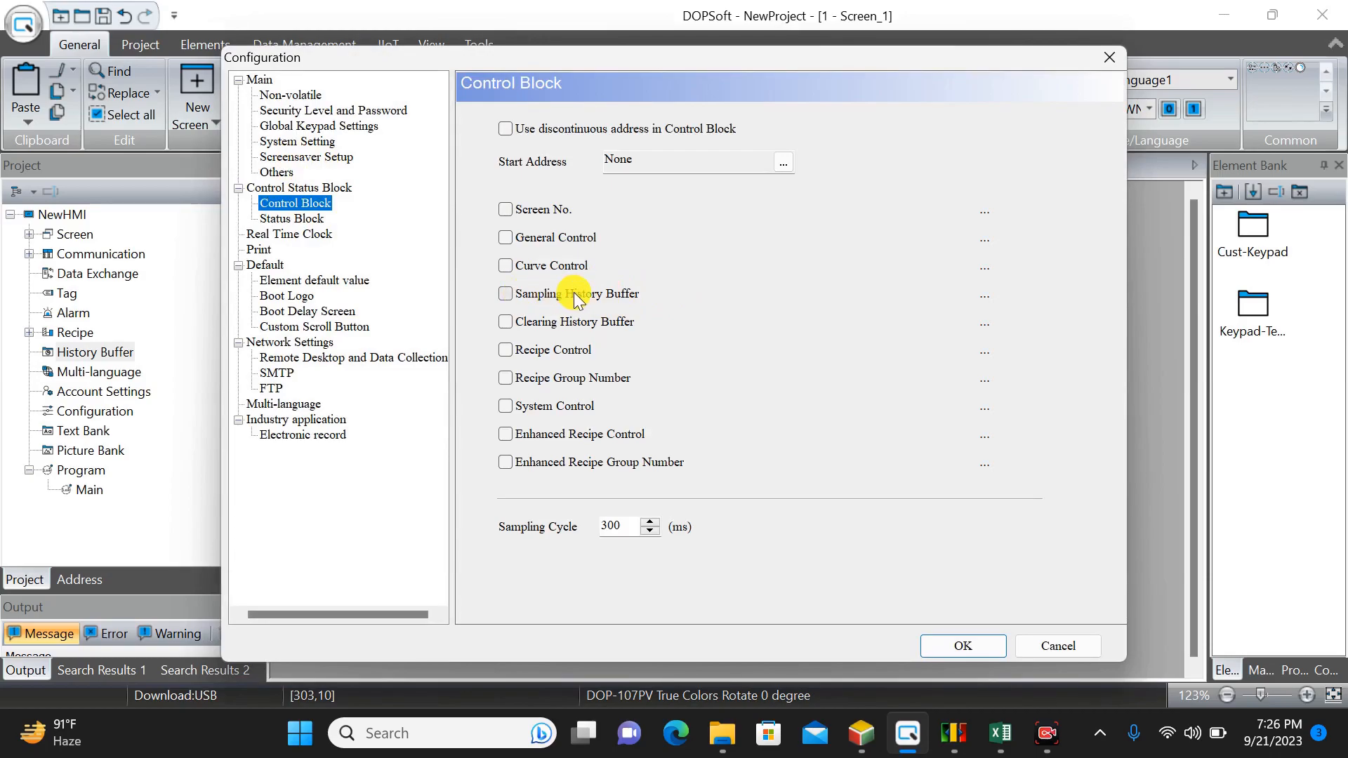
left_click(506, 322)
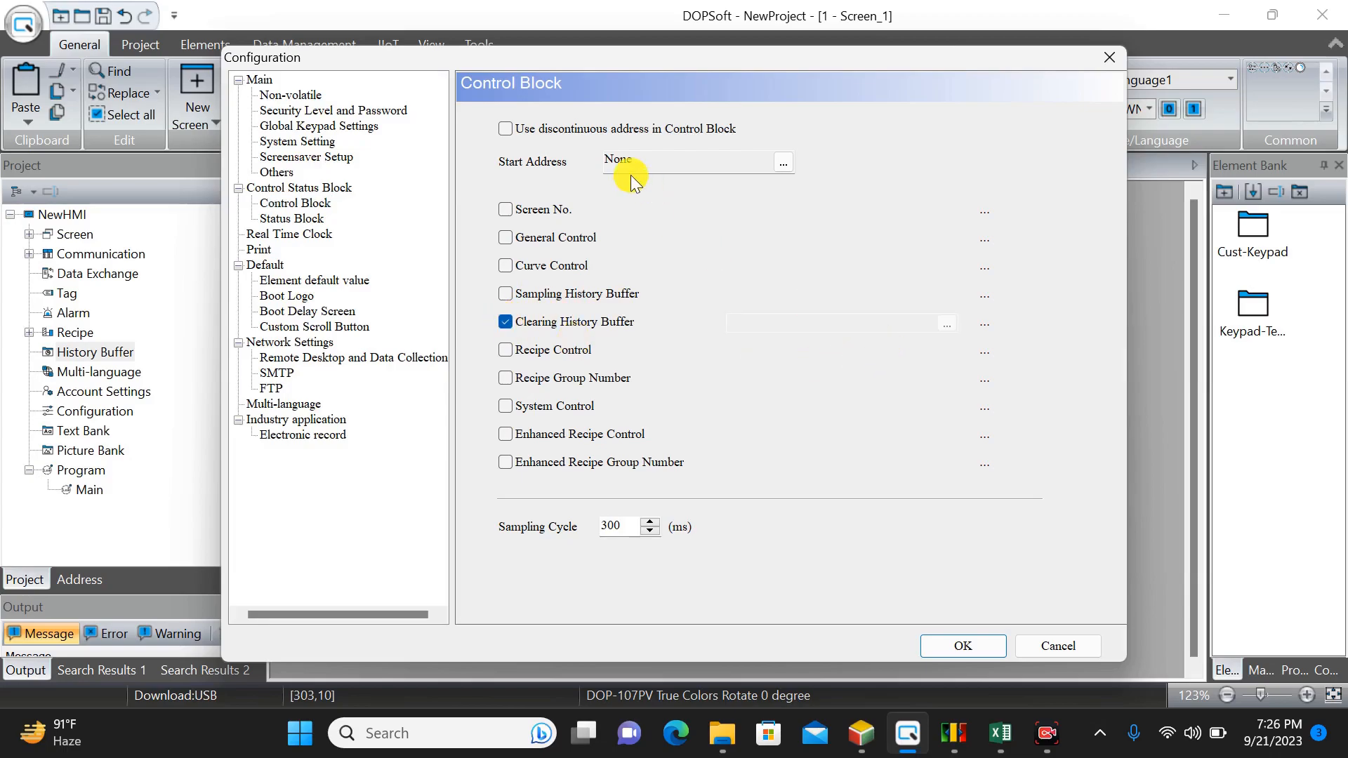
left_click(507, 129)
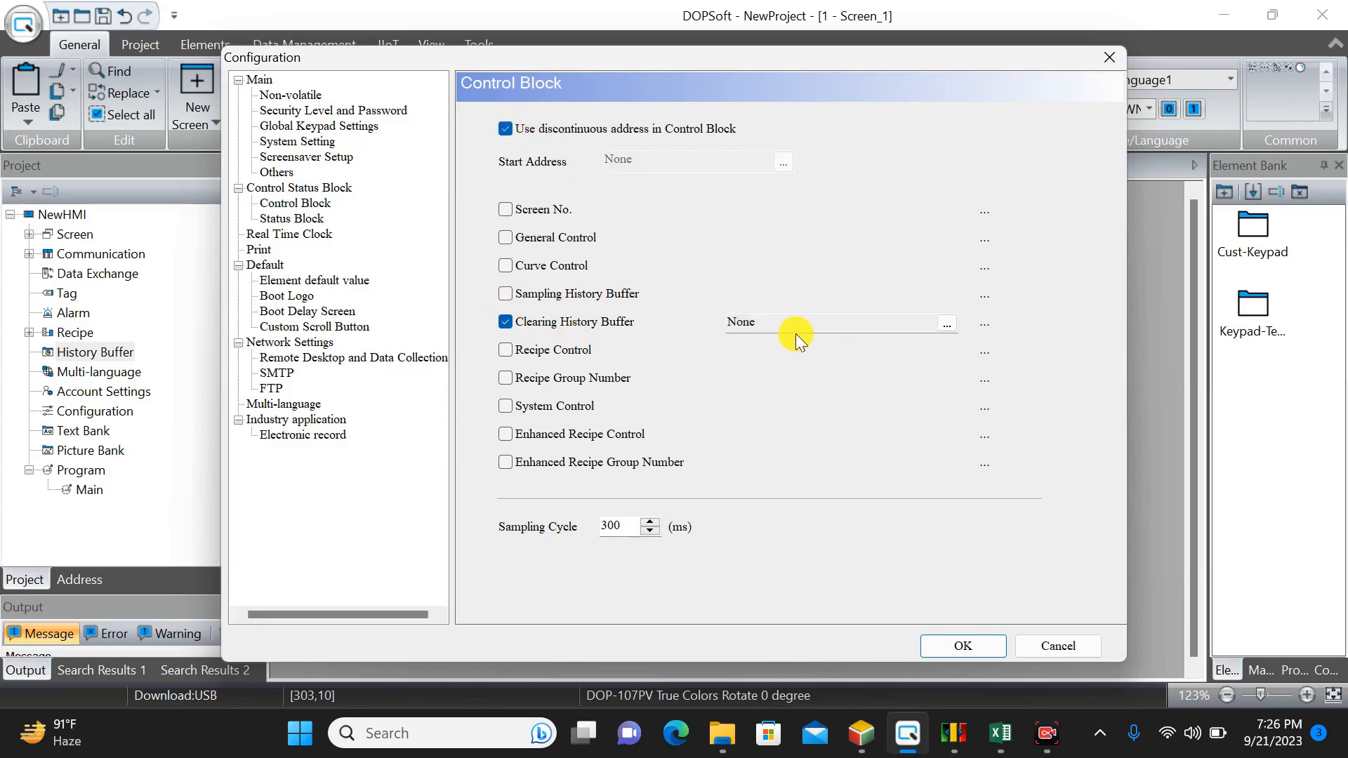
Open the Clearing History Buffer address for editing and choose device type D
left_click(948, 328)
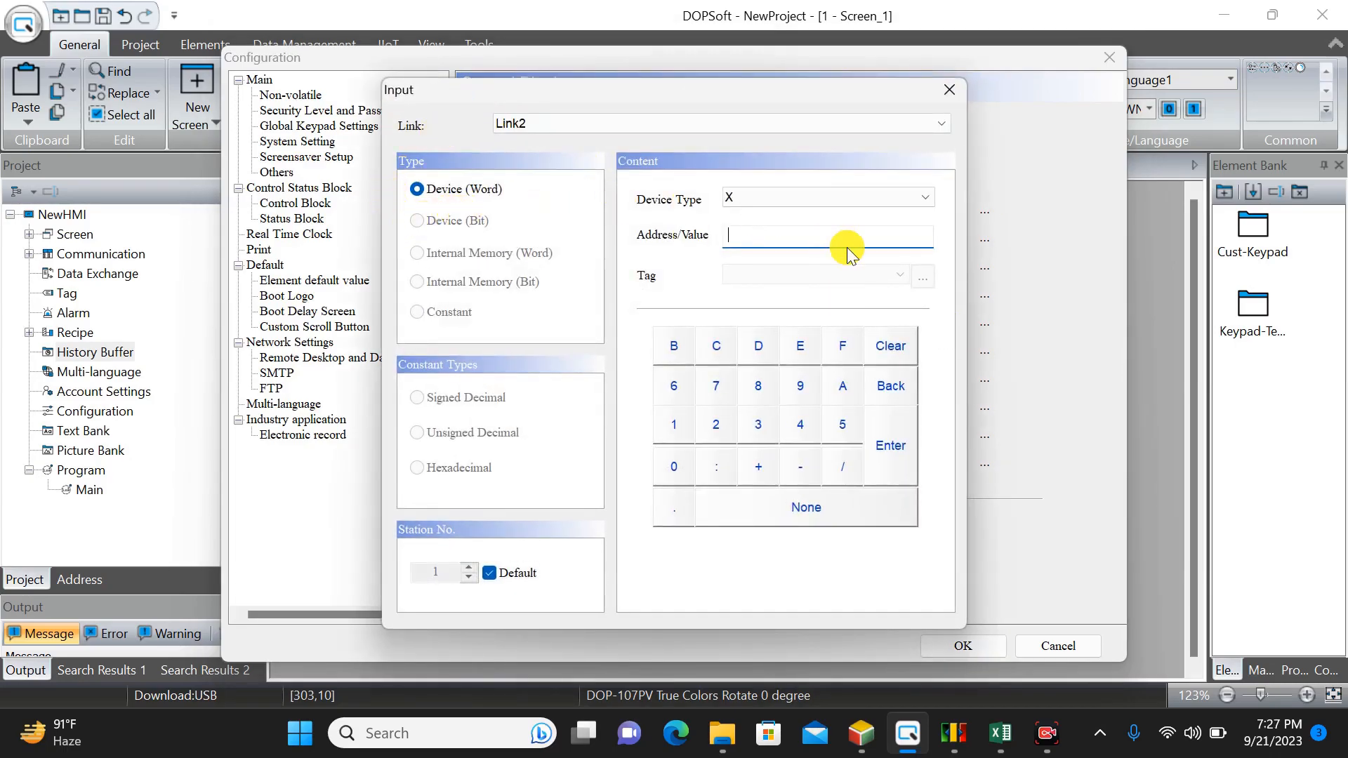
left_click(849, 197)
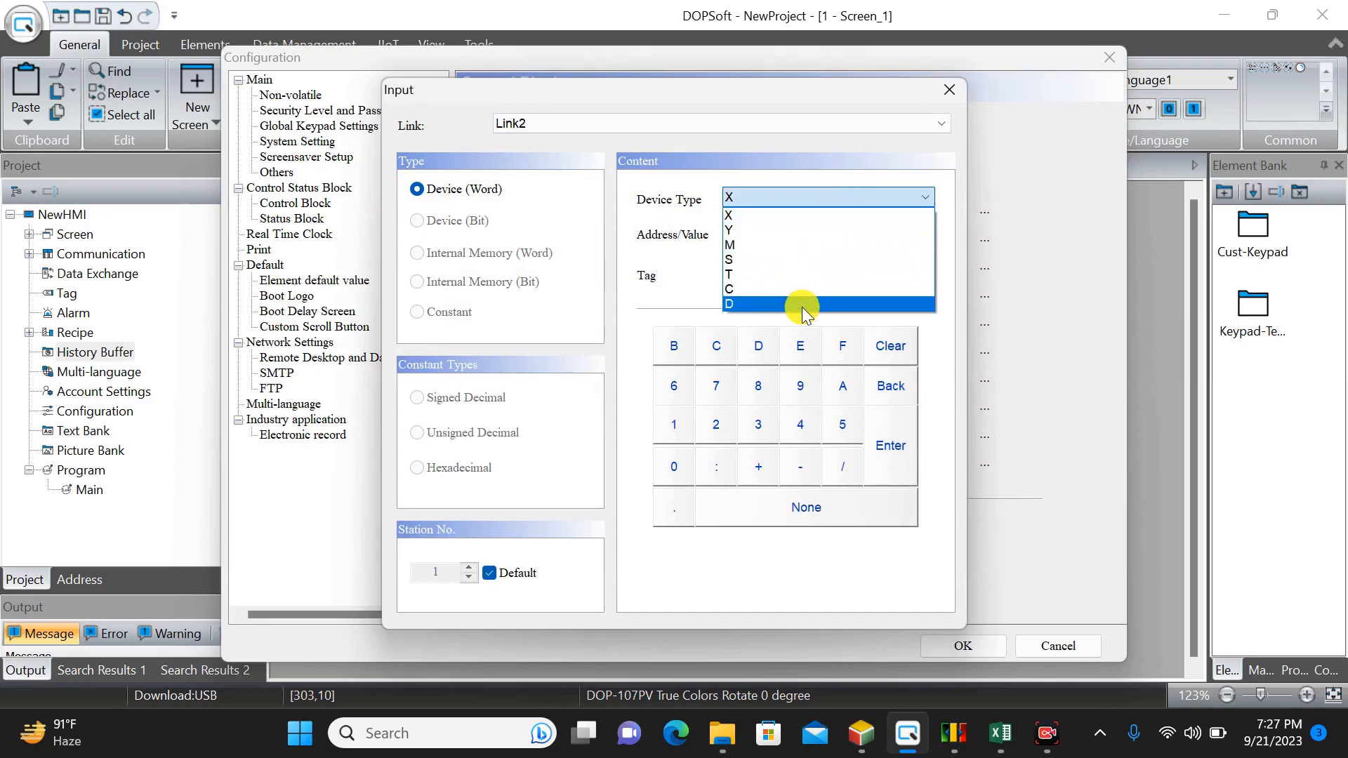
left_click(802, 305)
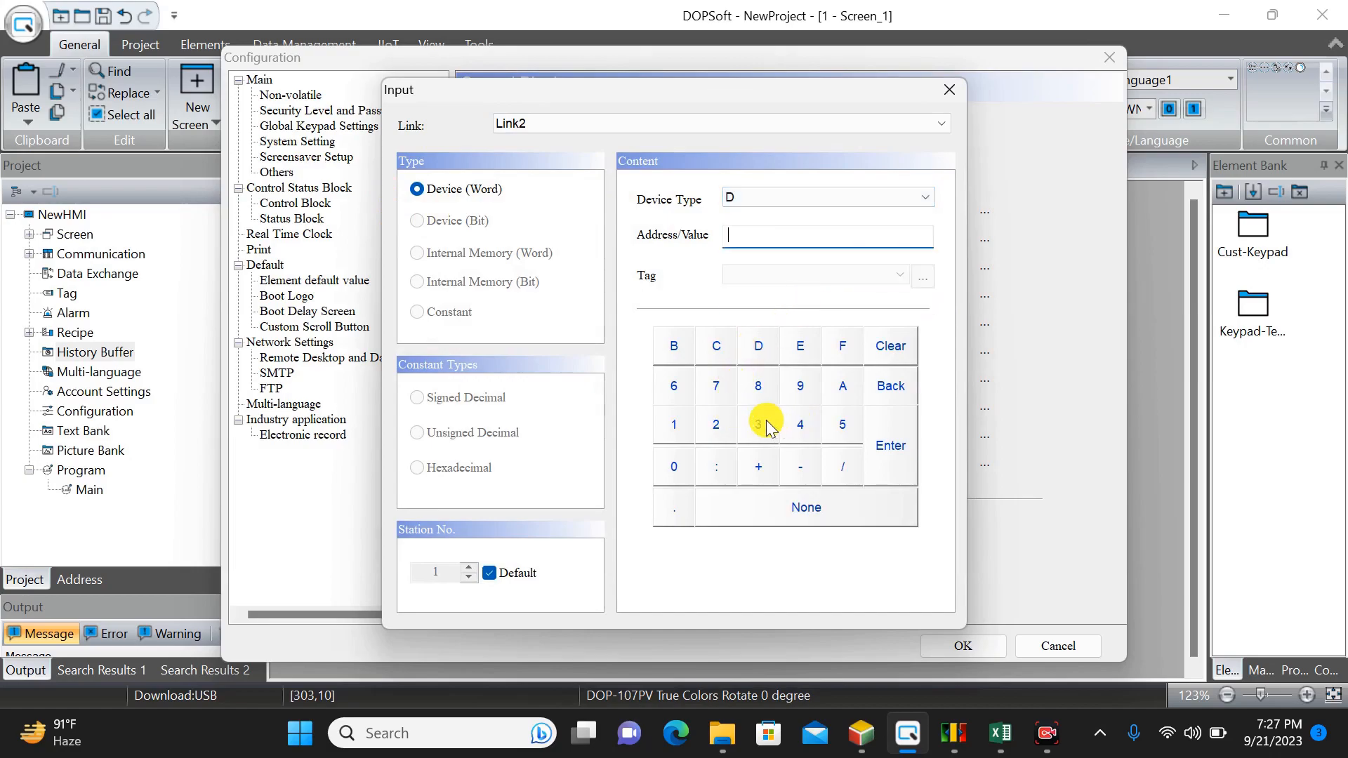
left_click(846, 424)
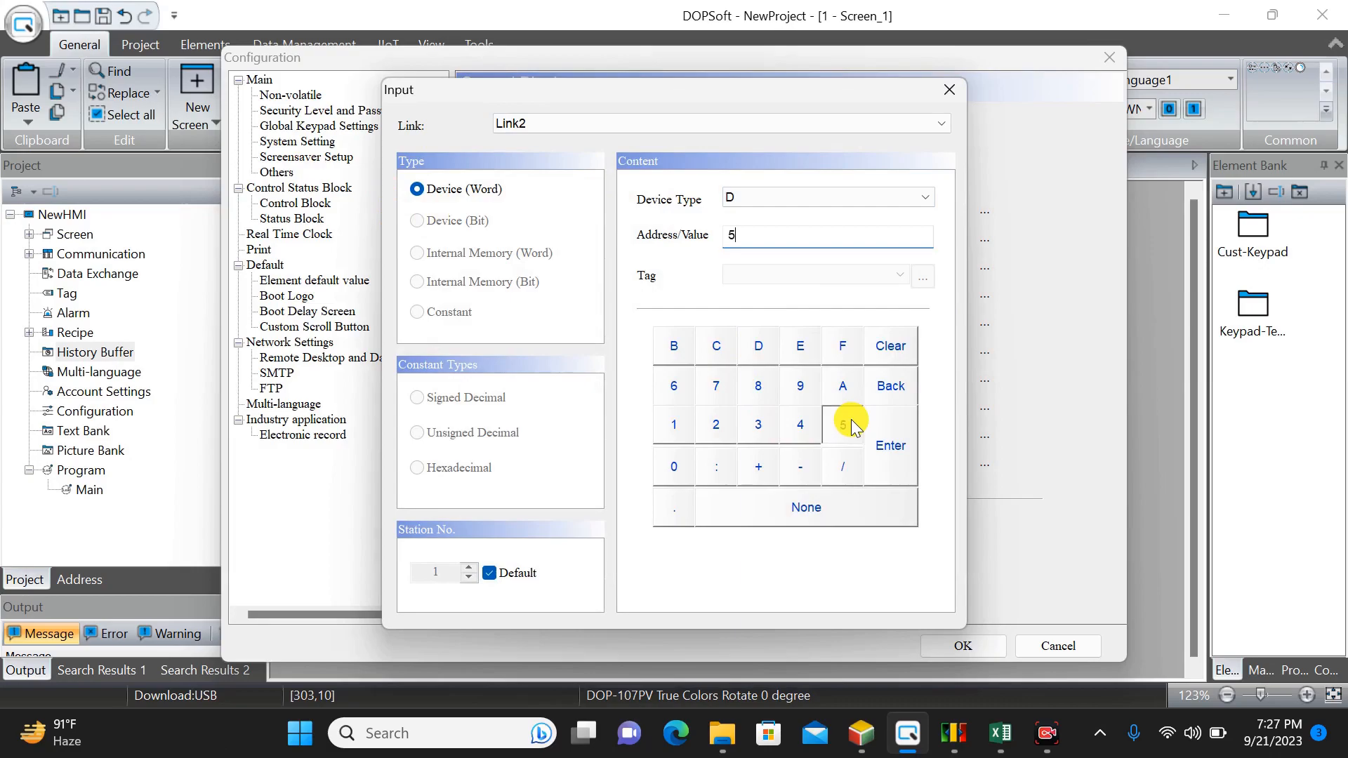
left_click(672, 474)
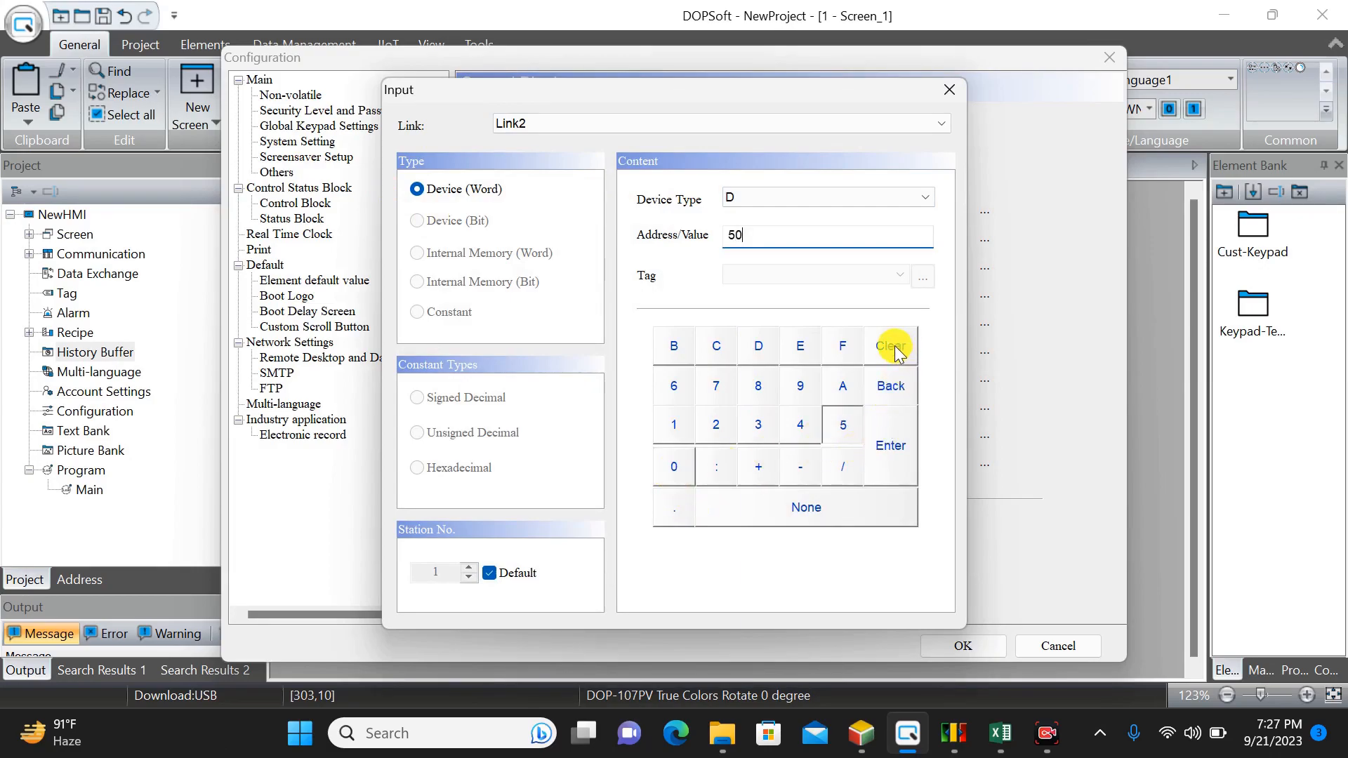
left_click(846, 426)
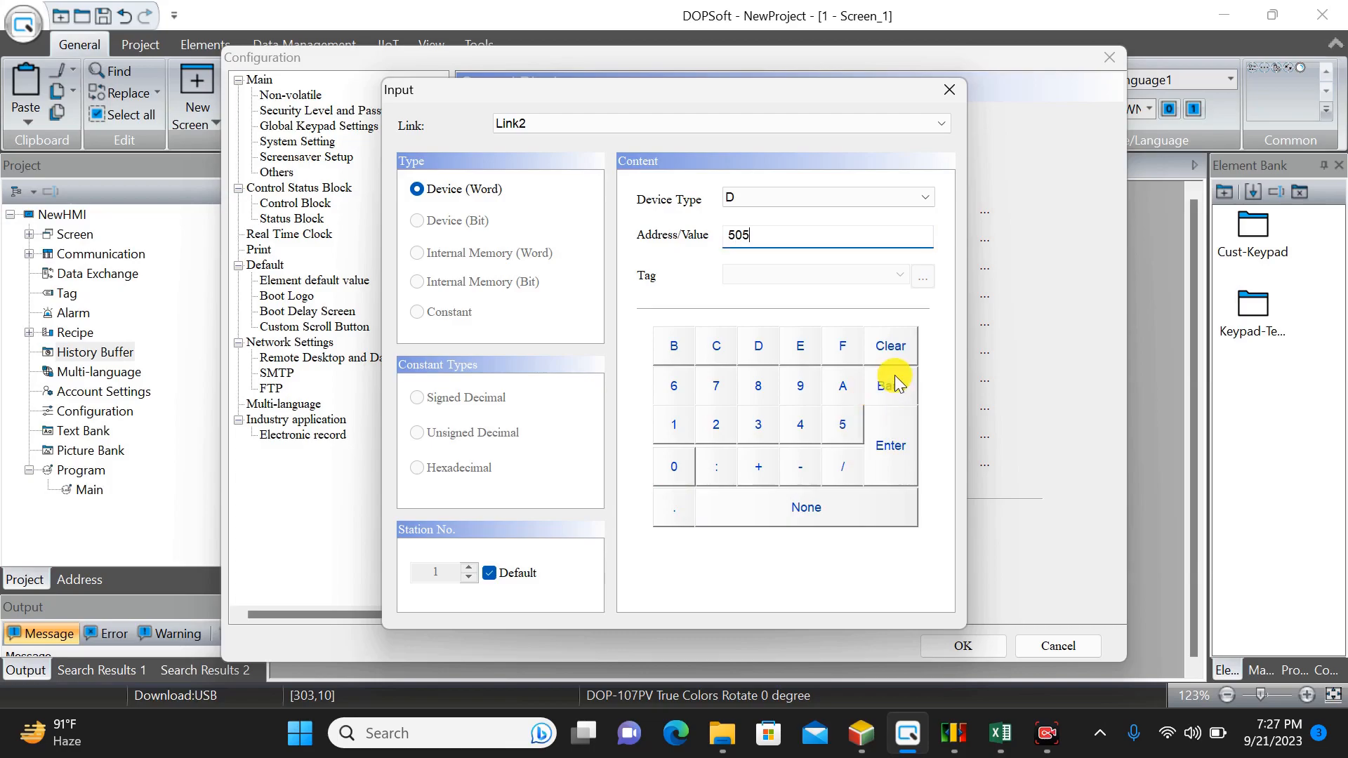
left_click(887, 343)
Set the Clearing History Buffer address to 550 and apply the configuration
left_click(846, 432)
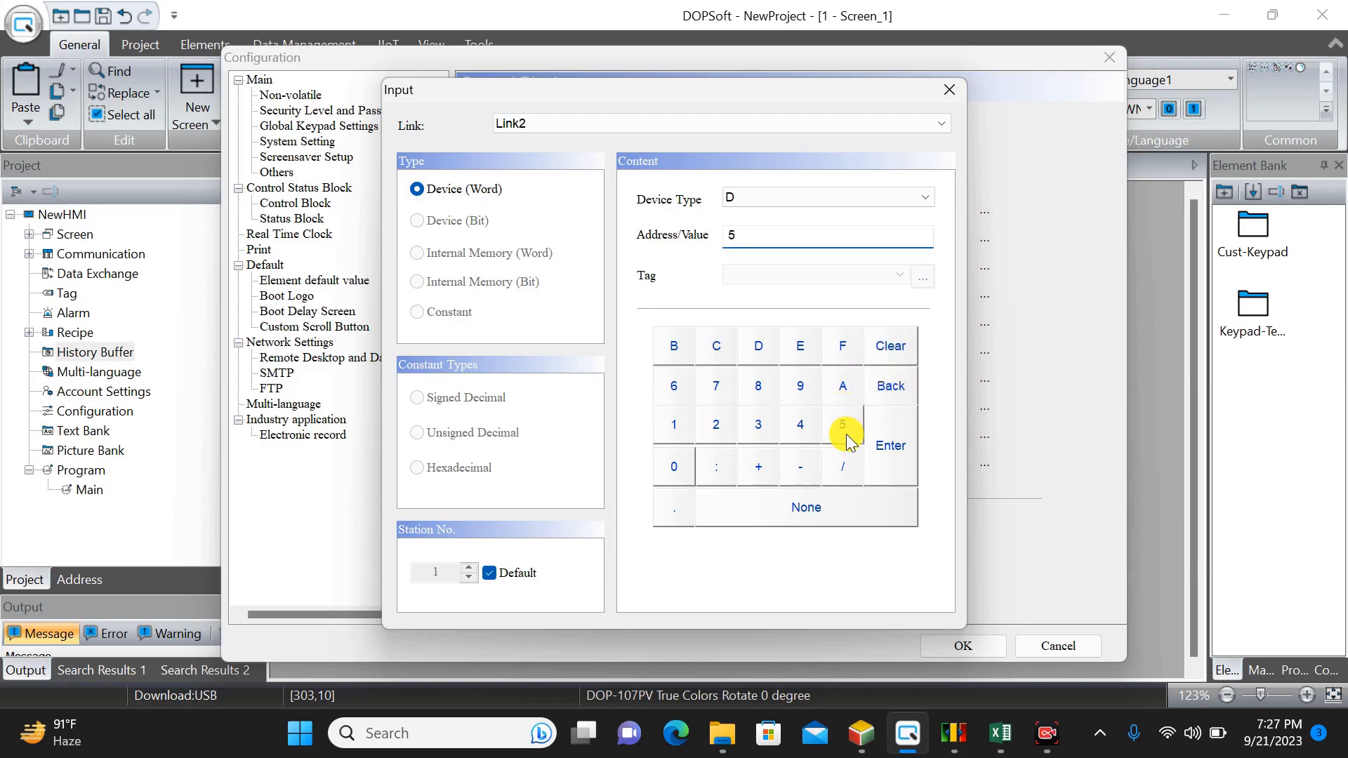
left_click(845, 430)
left_click(668, 469)
left_click(891, 445)
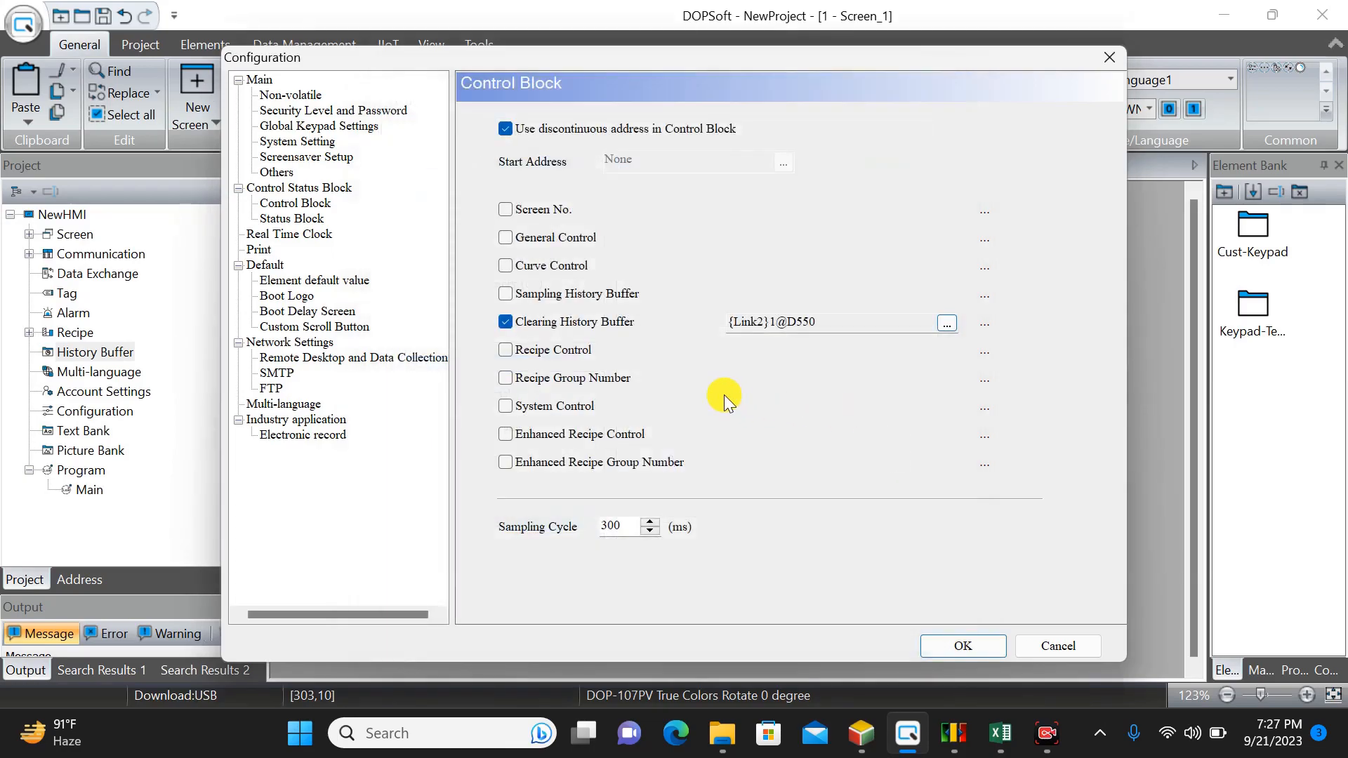
left_click(985, 325)
mouse_move(984, 322)
left_click(975, 650)
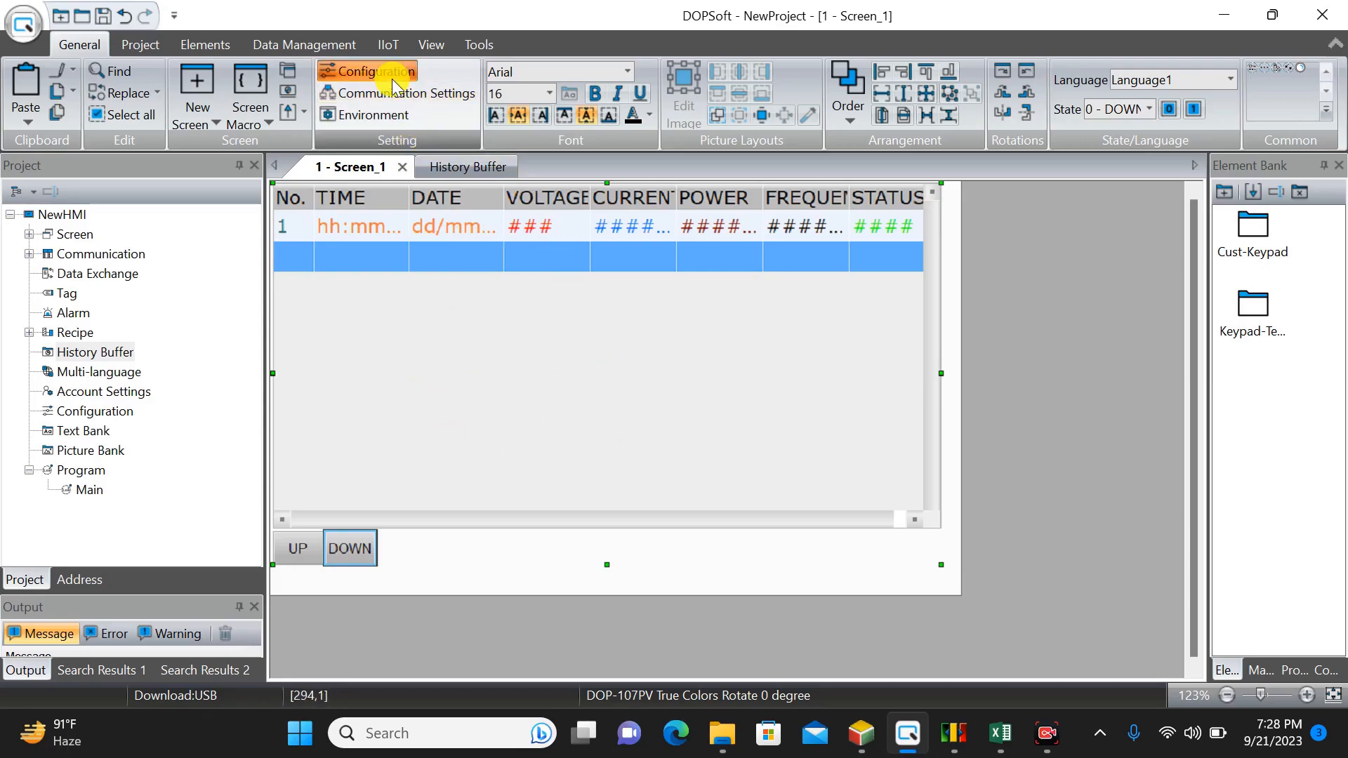
Check the address assigned to Clearing History Buffer in the Control Block configuration
left_click(372, 71)
left_click(303, 203)
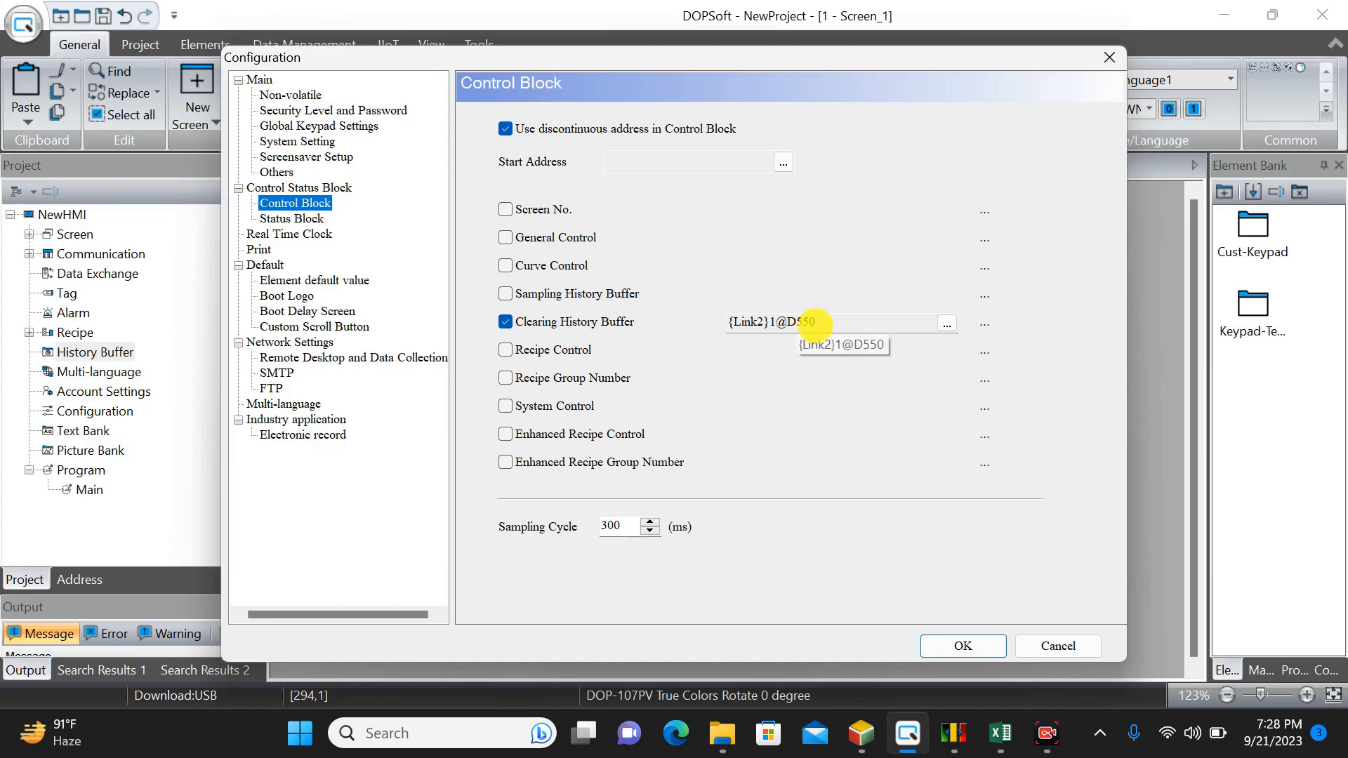
left_click(961, 647)
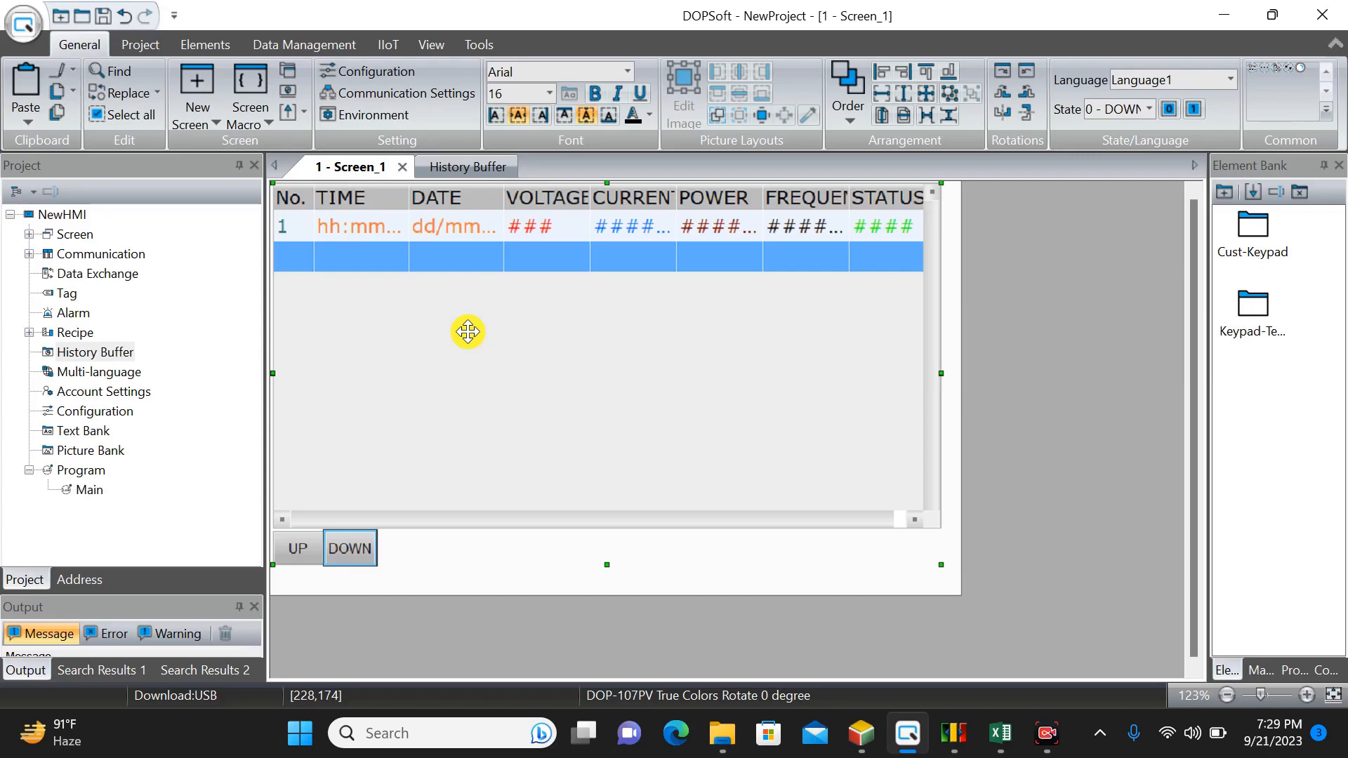
Place a Momentary button about 116 by 52 pixels below the historical data table, beside the DOWN button
left_click(217, 53)
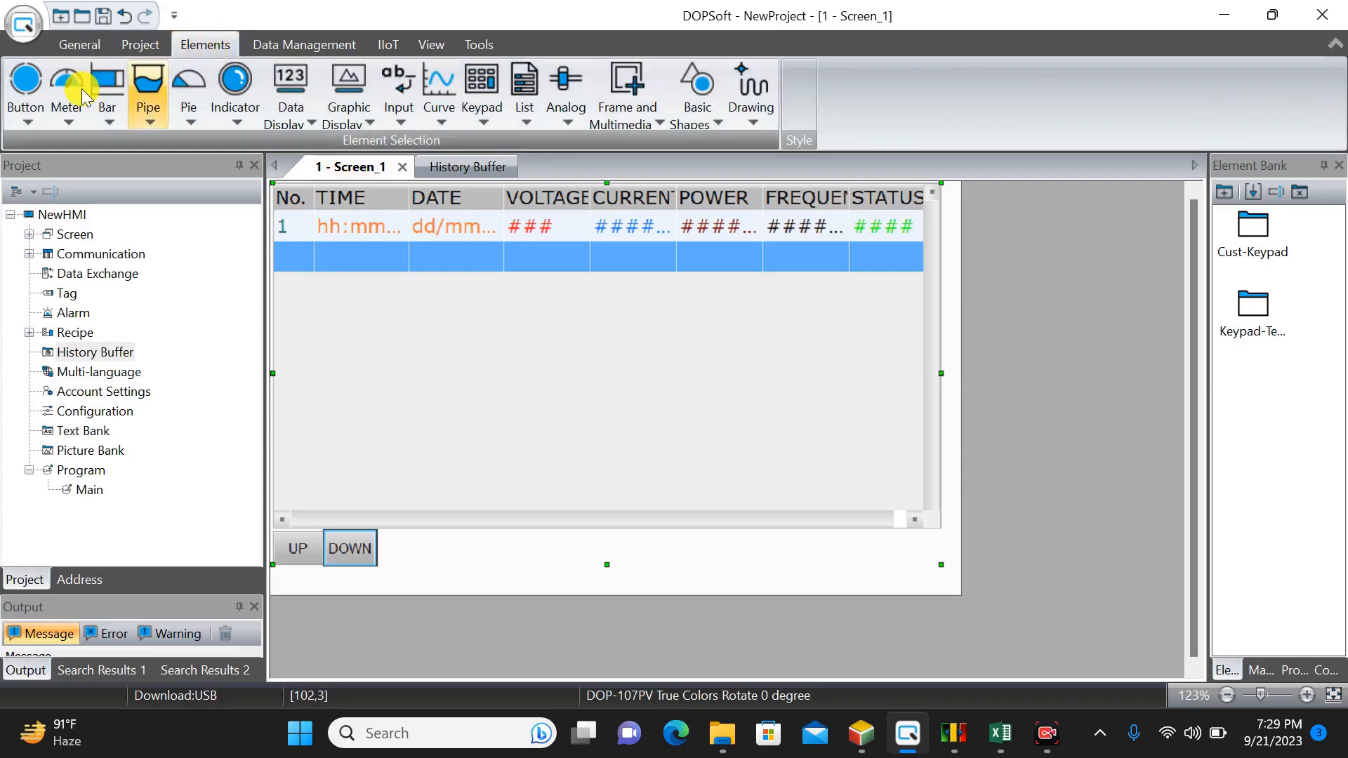
left_click(26, 98)
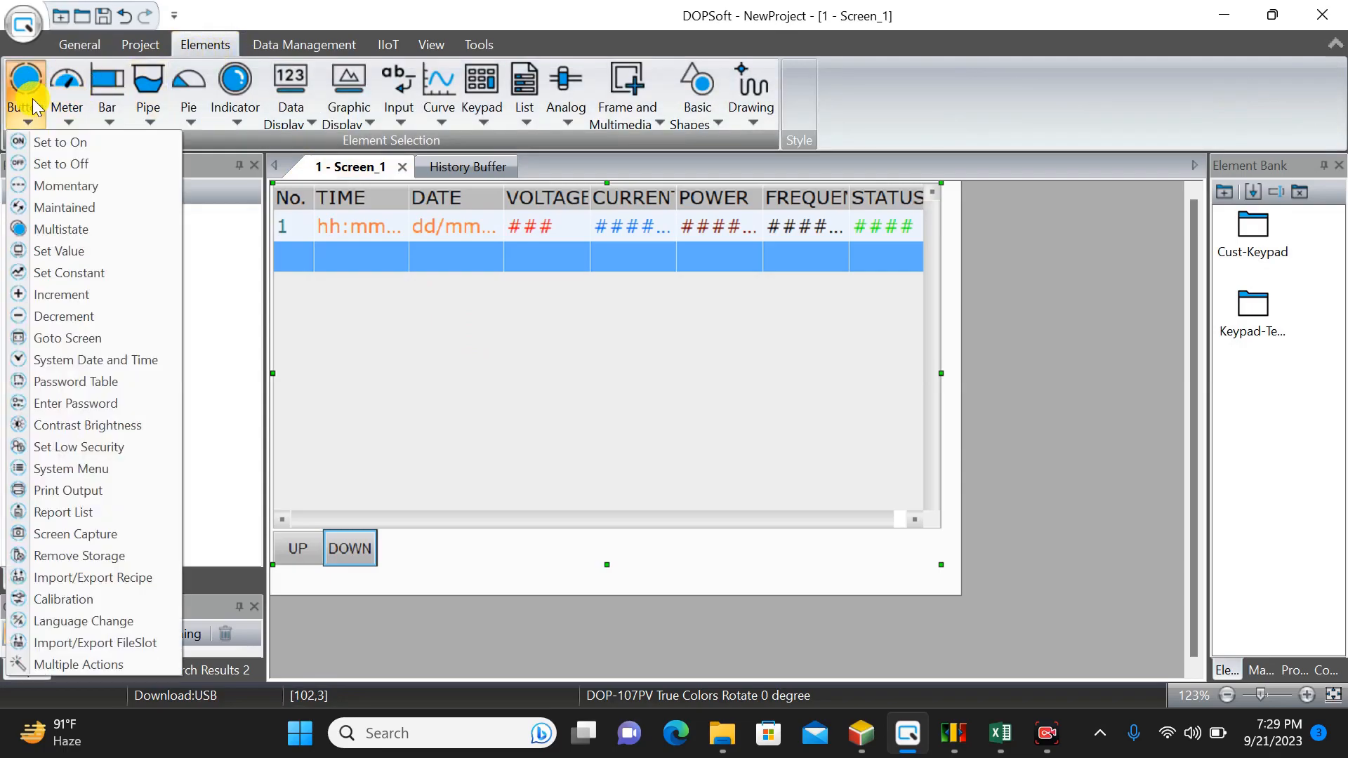
left_click(64, 185)
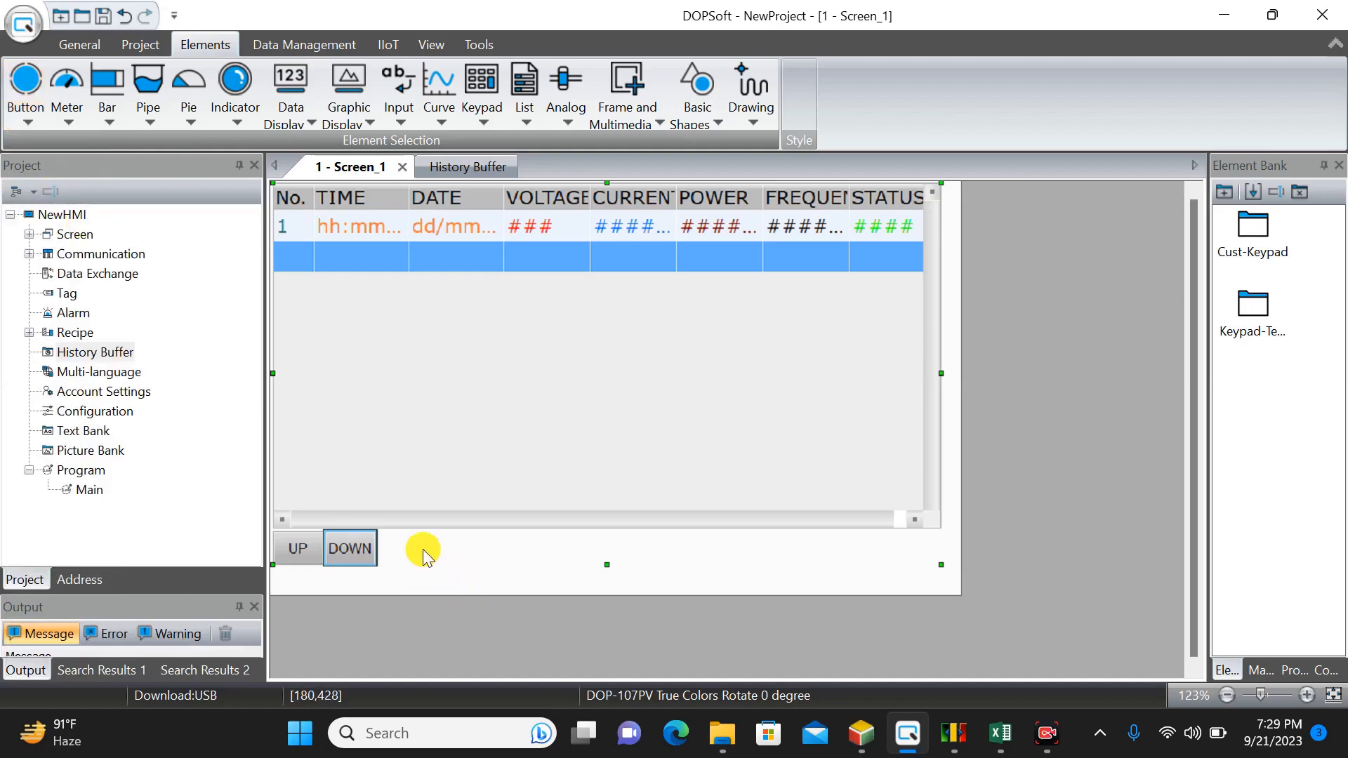
left_click_drag(419, 540, 519, 583)
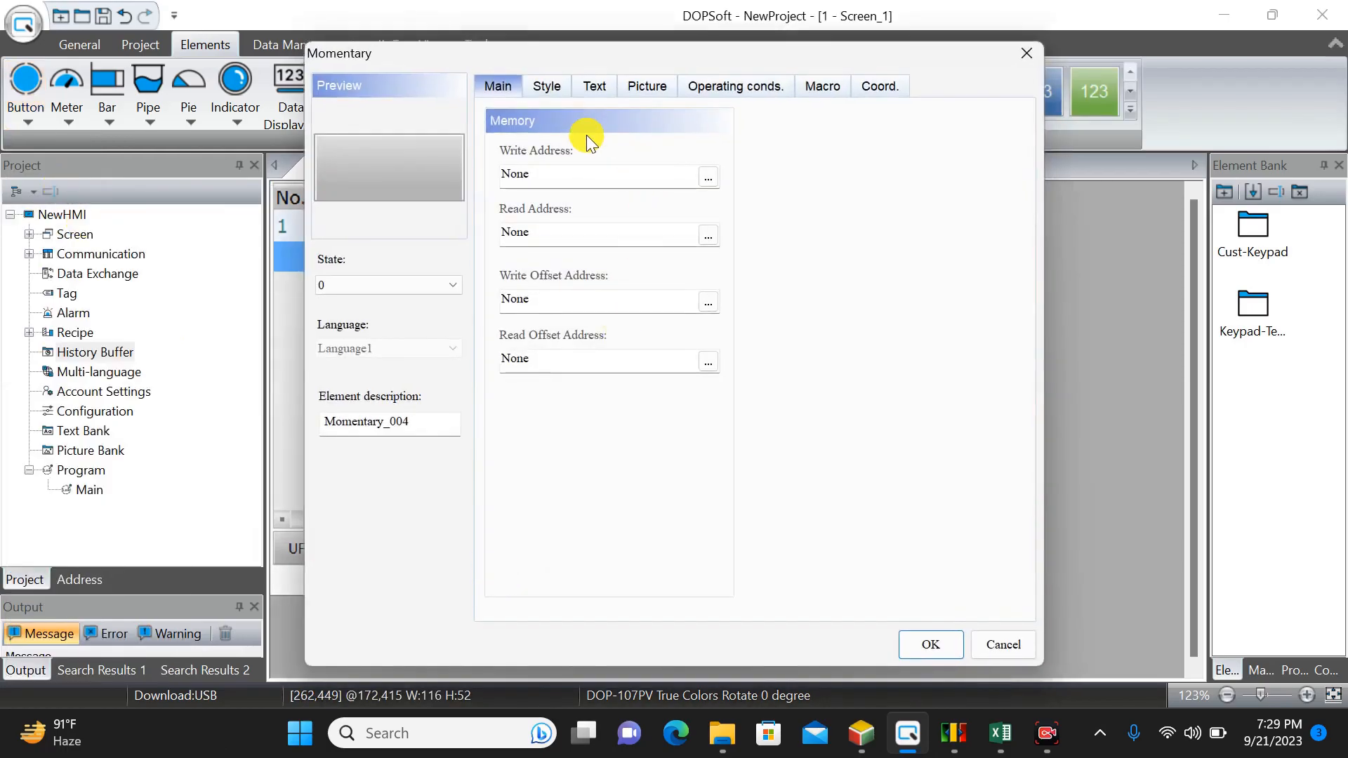
Assign device M0 on Link2 as the new Momentary button's write address
left_click(709, 176)
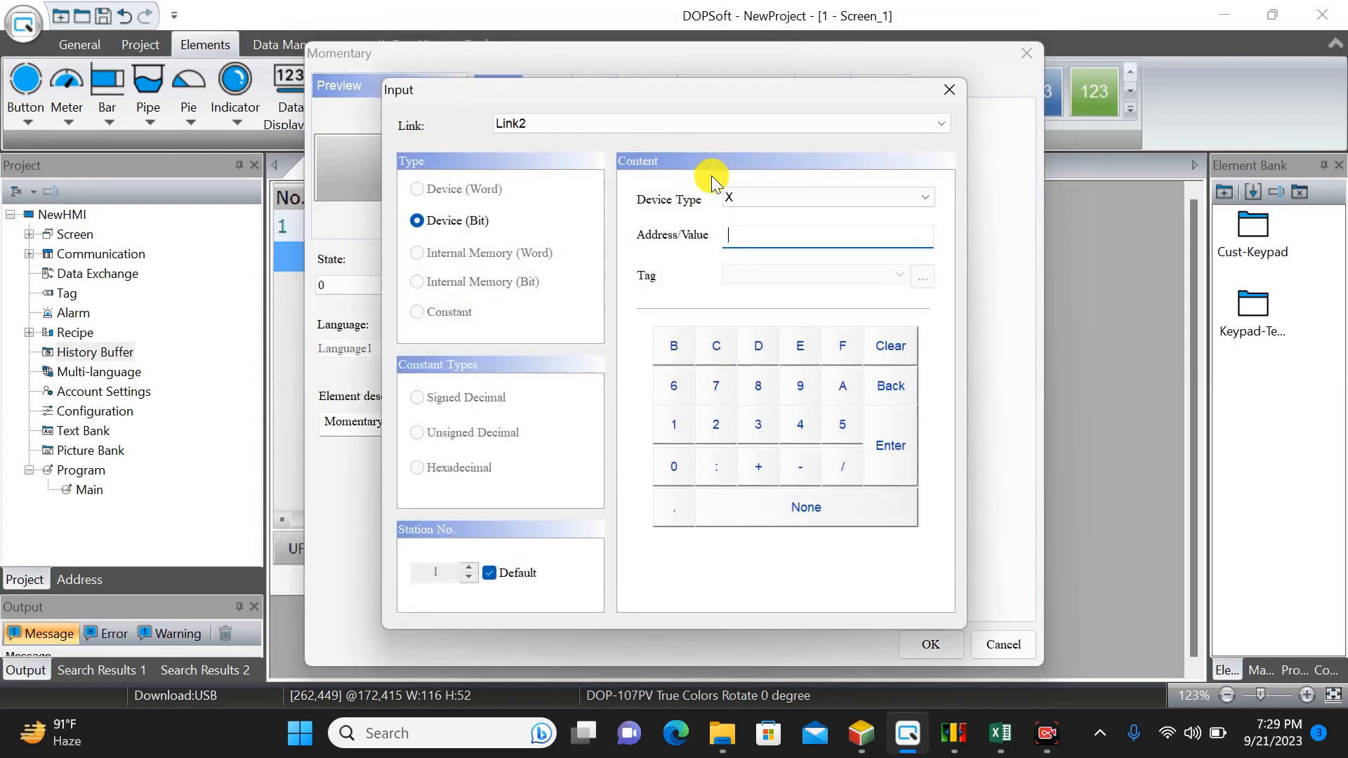
left_click(756, 205)
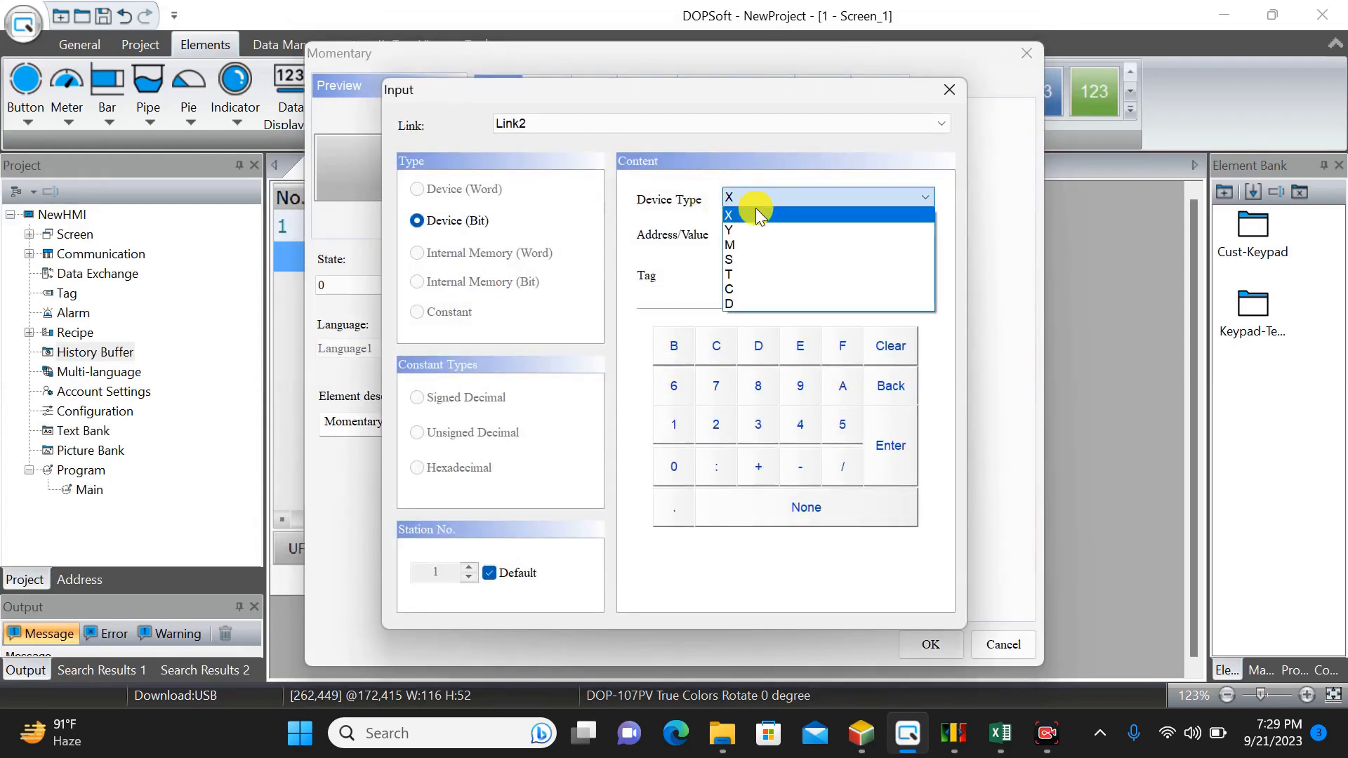
left_click(756, 244)
left_click(675, 461)
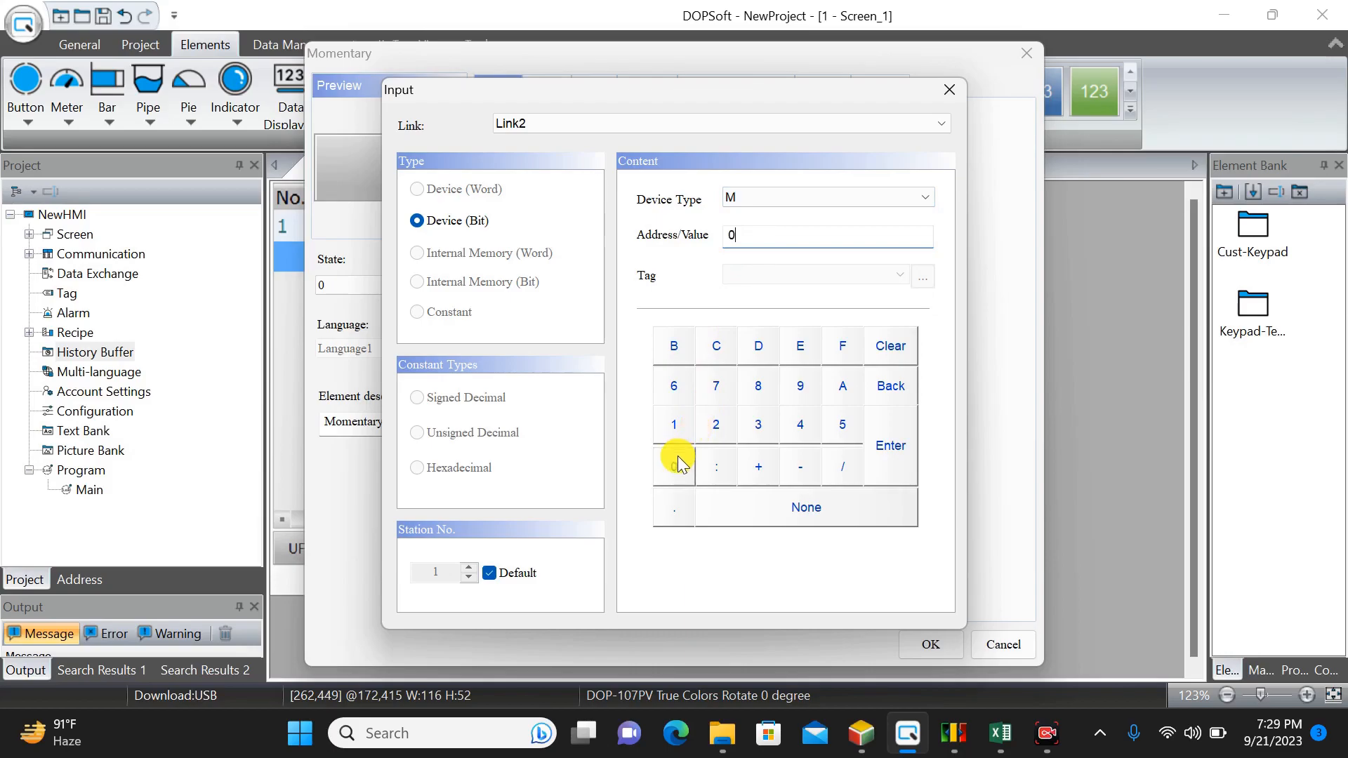
left_click(891, 444)
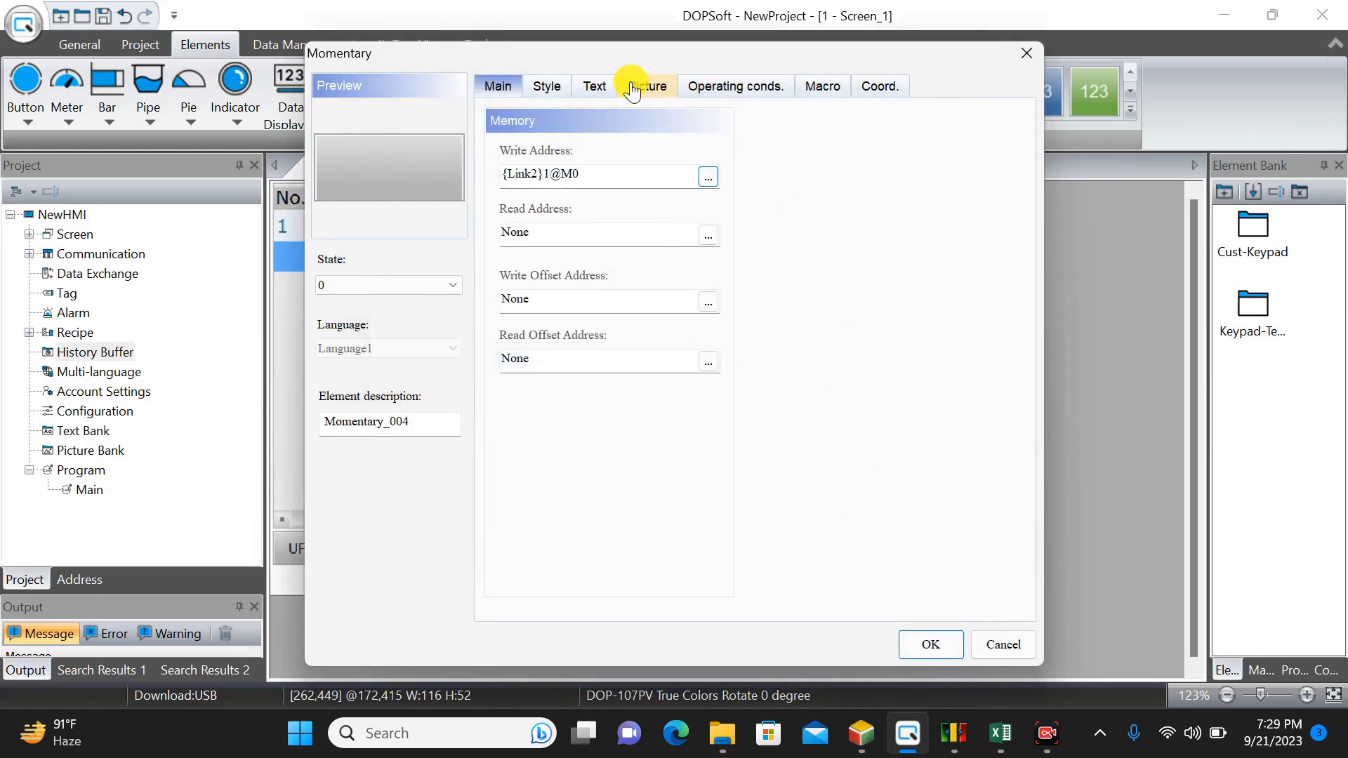
Label state 0 of the Momentary button "CLEAR DATA"
left_click(587, 90)
left_click(580, 191)
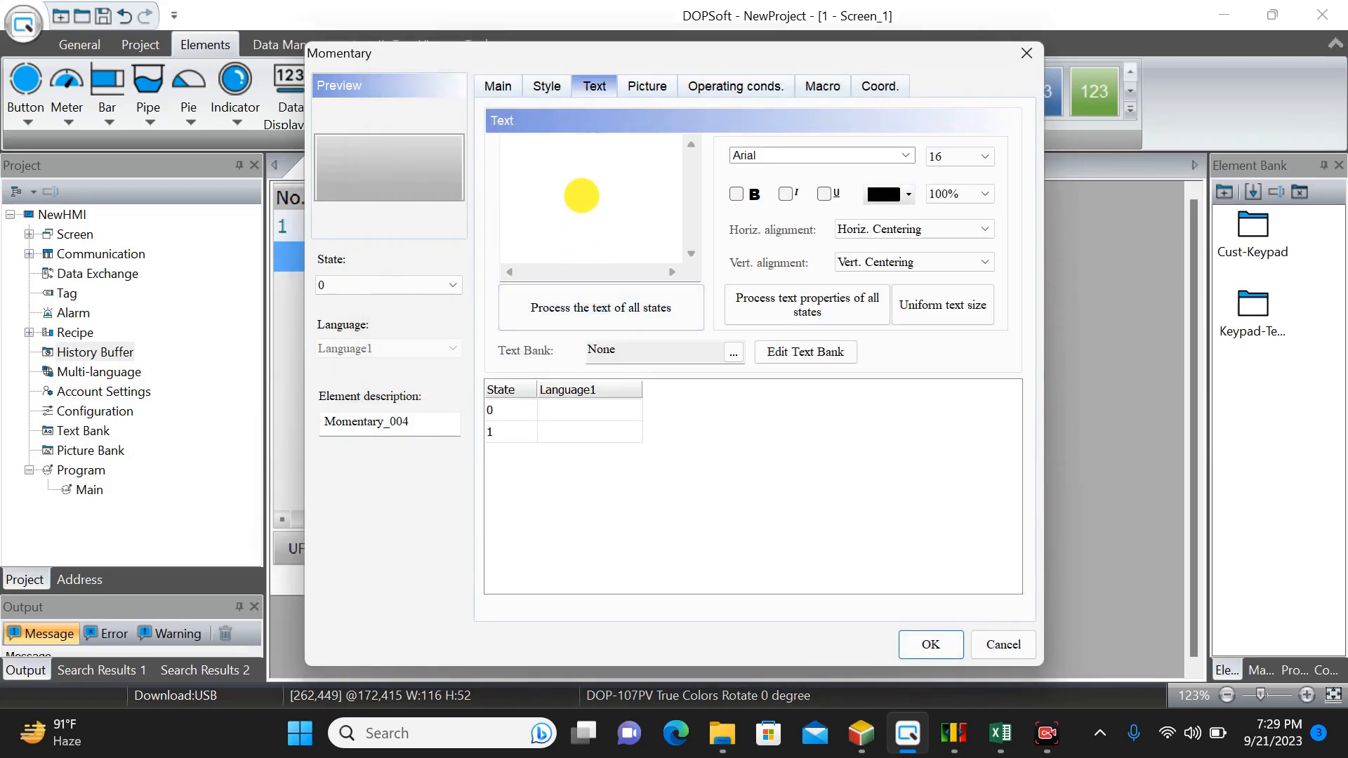
type("CLE")
type("A")
key("BackSpace")
type("EAR DA")
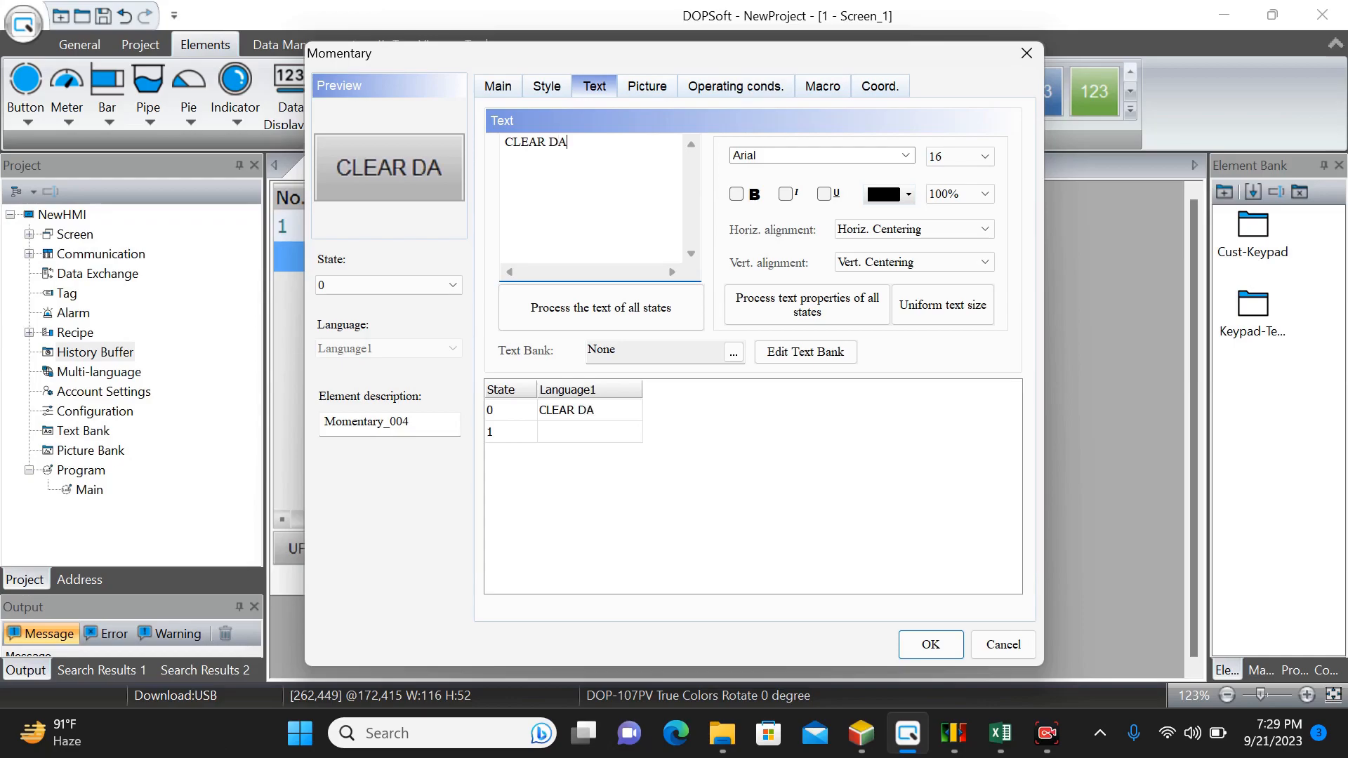
type("TA")
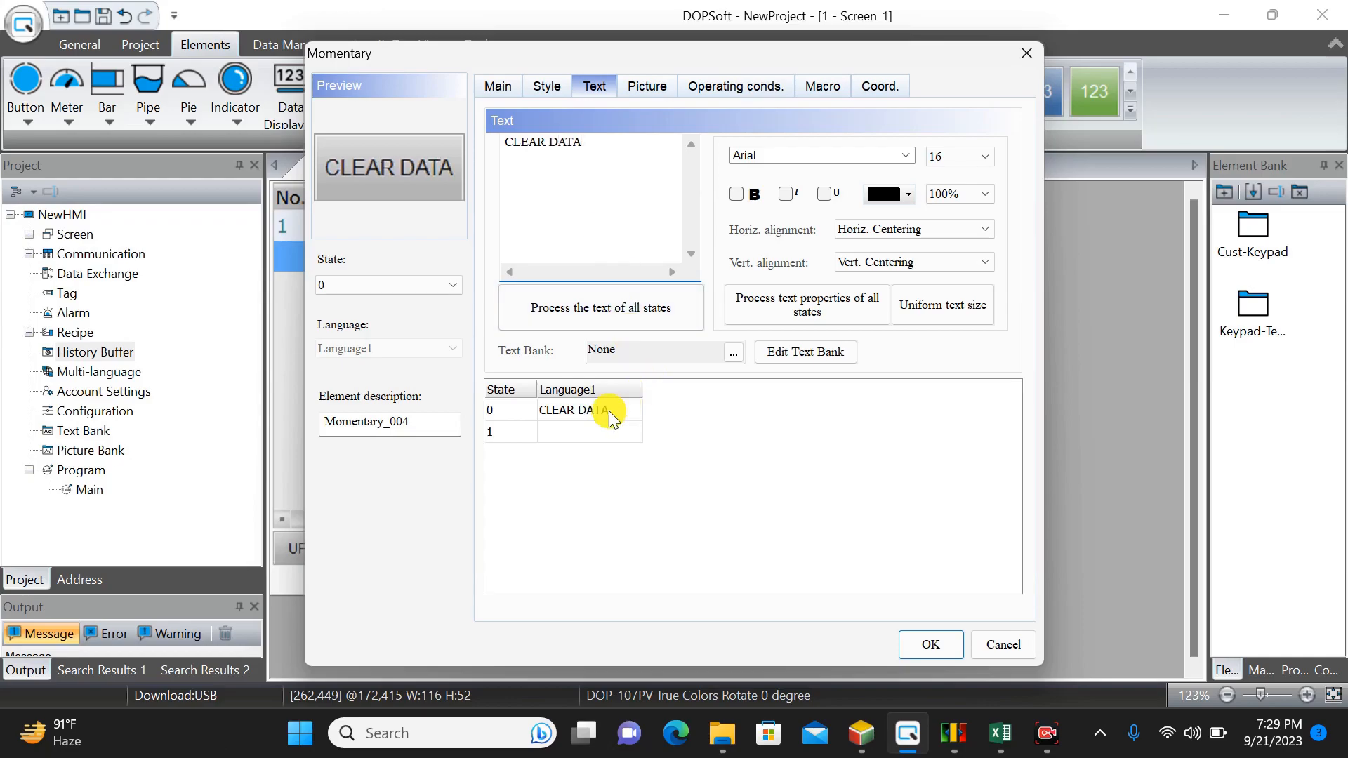
Set the button's state 1 foreground color to blue (RGB 0, 128, 255), apply the properties and move the button slightly up
left_click(411, 283)
left_click(388, 315)
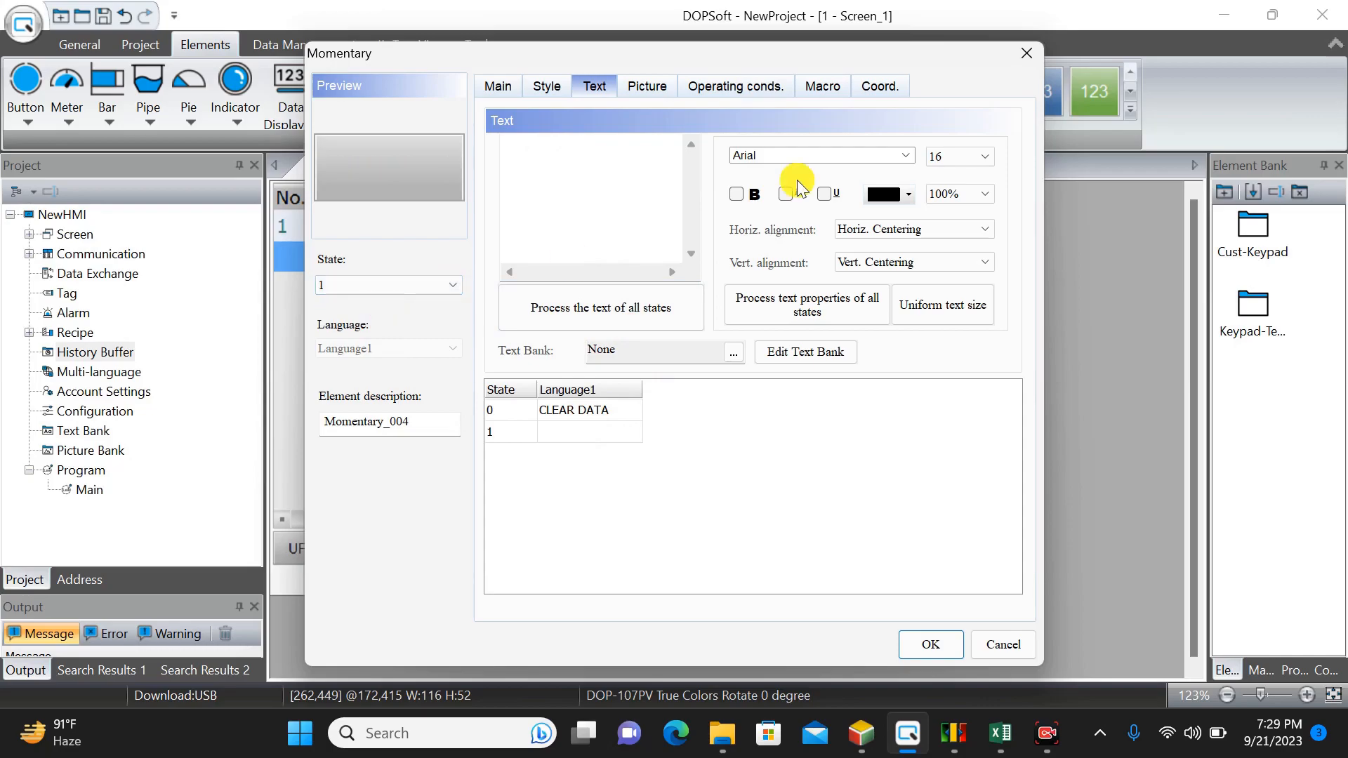
left_click(643, 86)
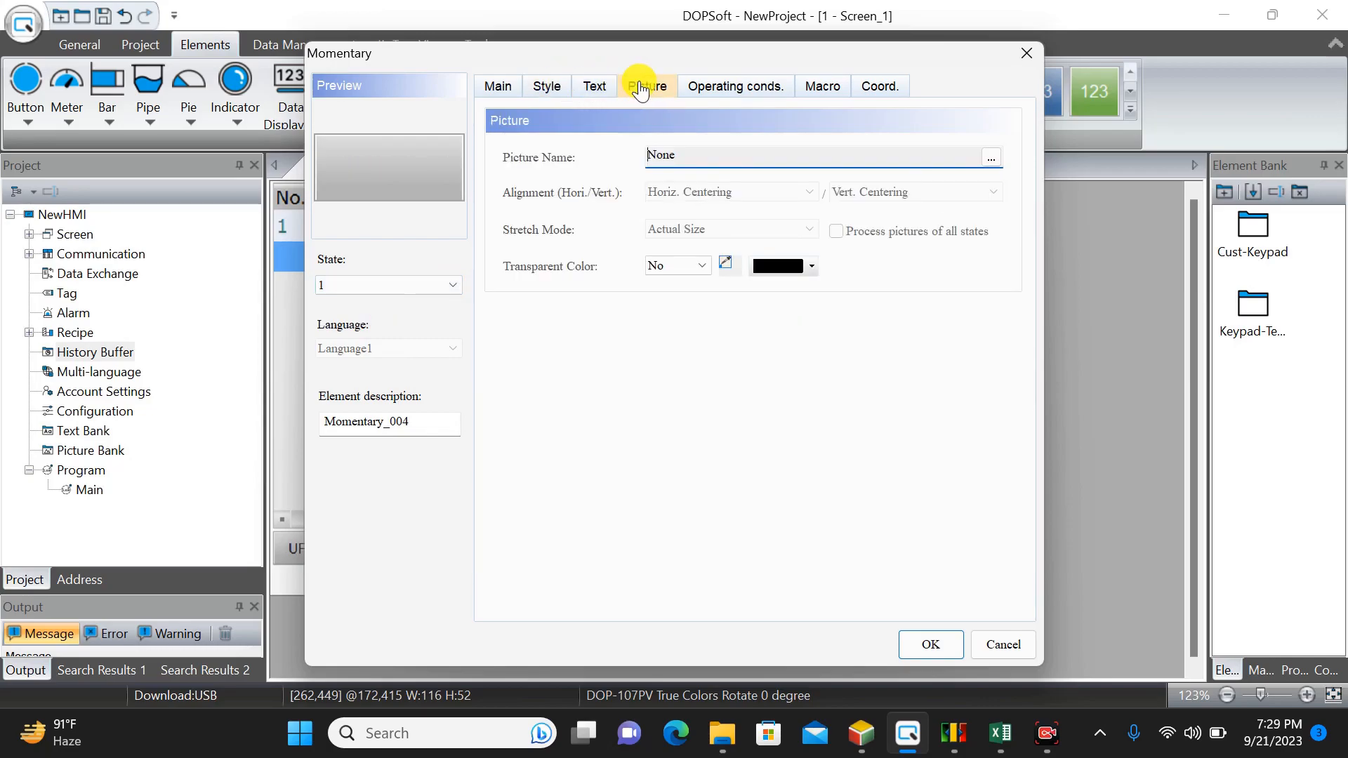
left_click(536, 87)
left_click(706, 196)
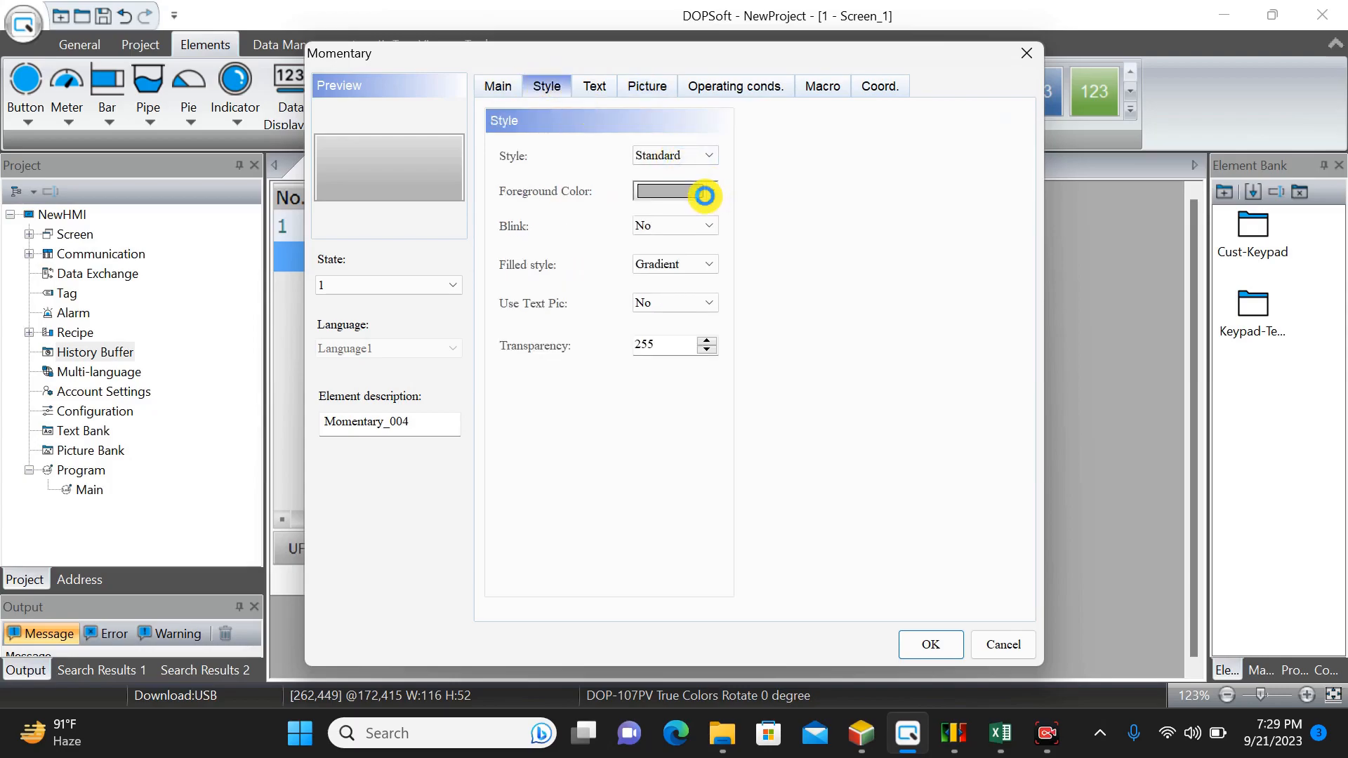
left_click(548, 221)
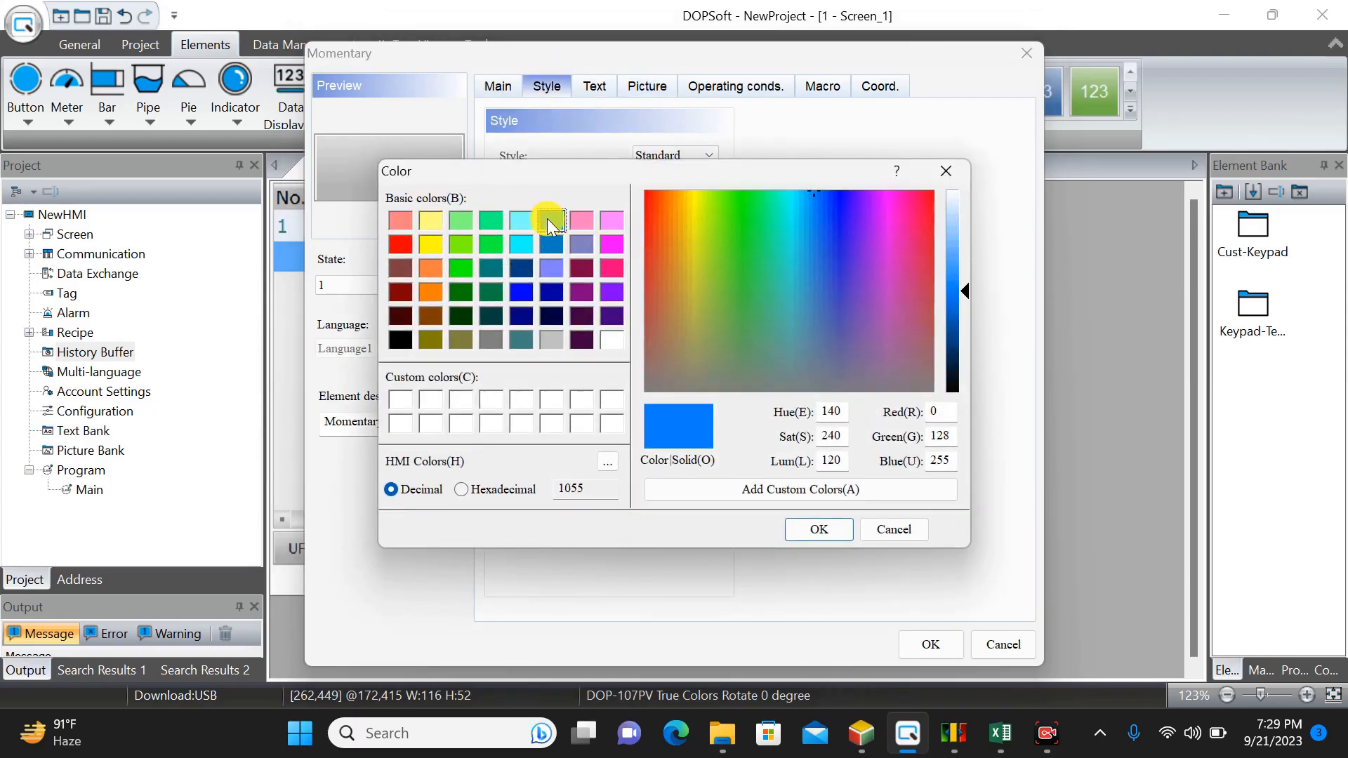
left_click(809, 523)
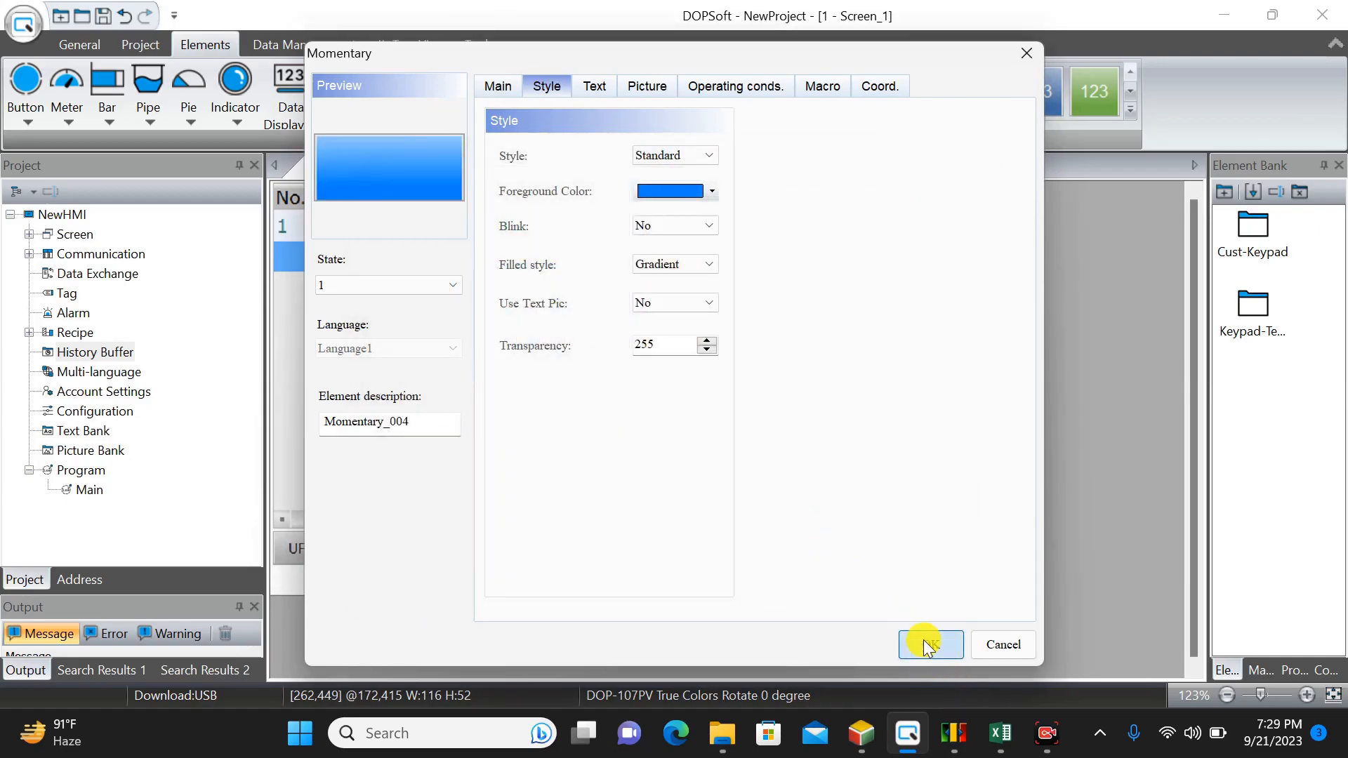
left_click(931, 644)
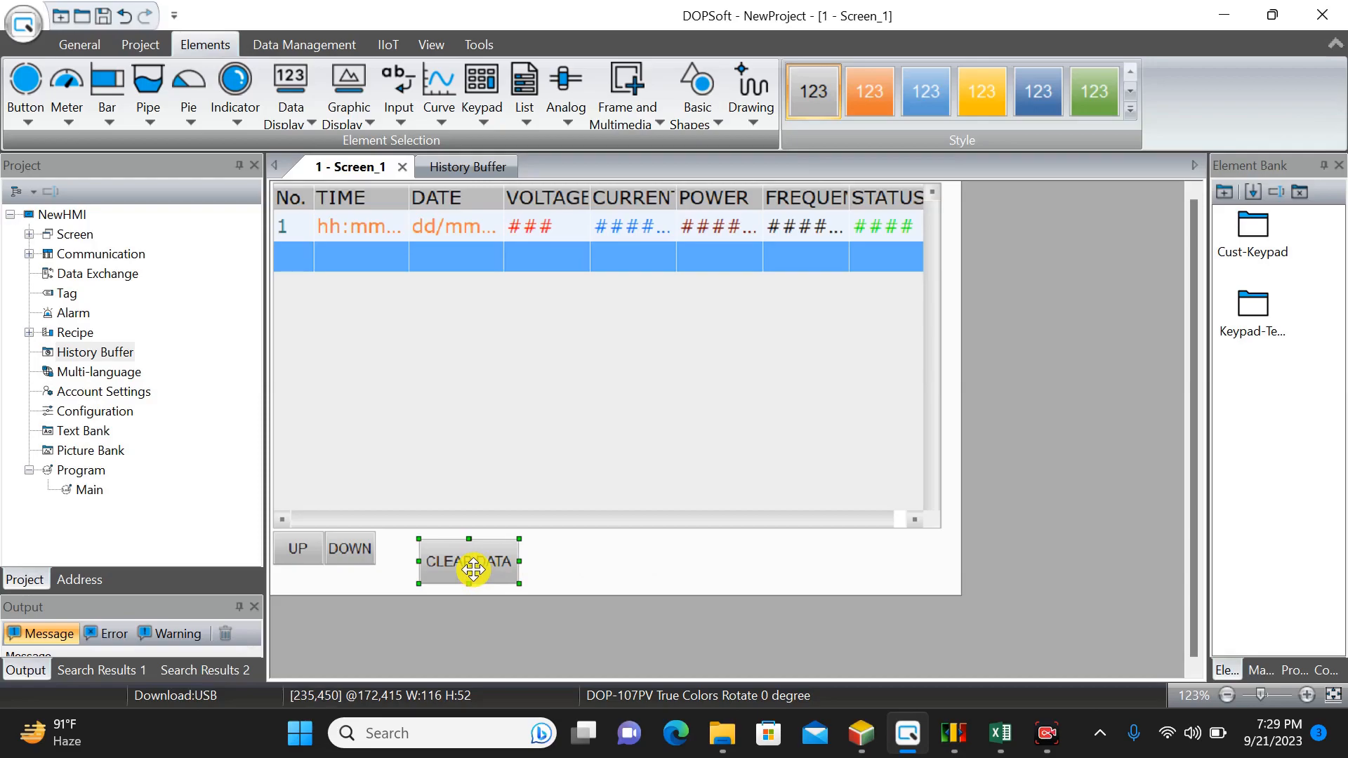
left_click_drag(473, 569, 474, 562)
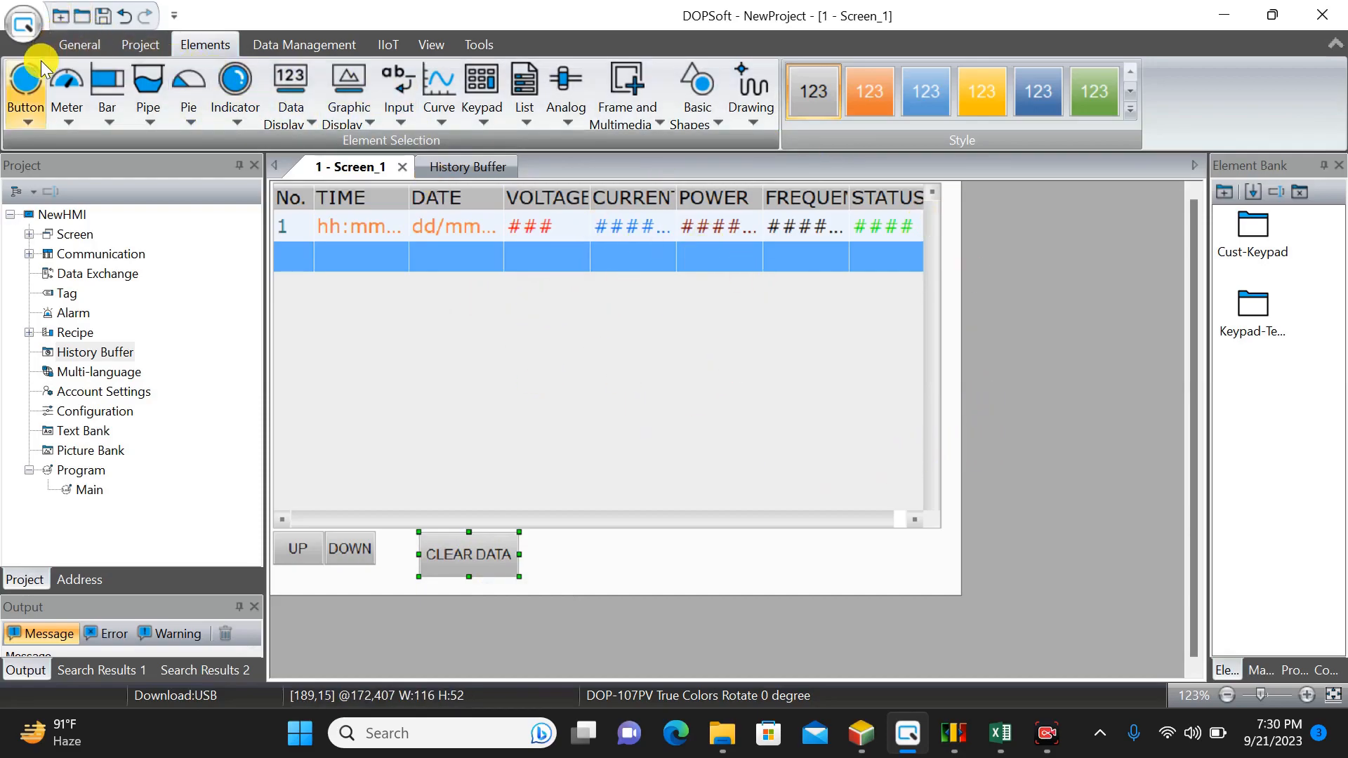
Place a Remove Storage button about 152 by 65 pixels beside the CLEAR DATA button, below the table
left_click(36, 79)
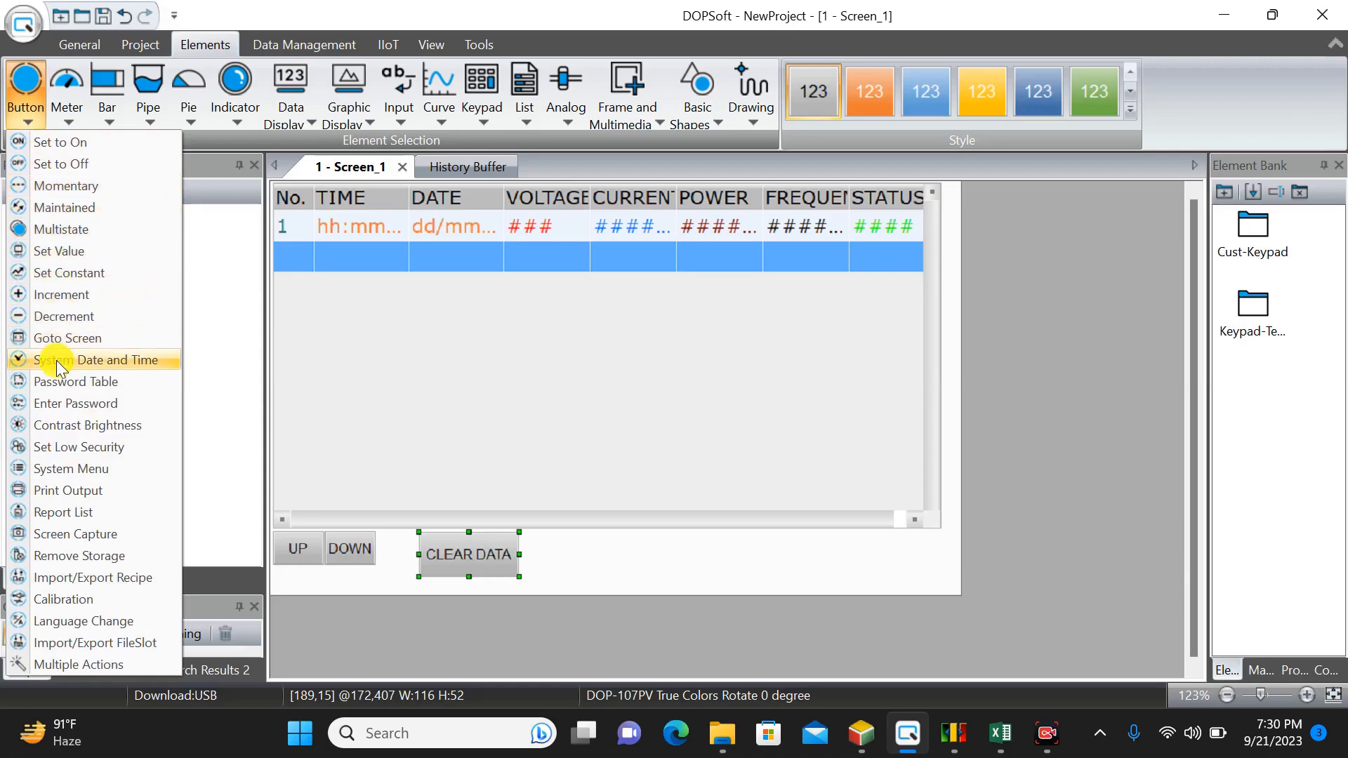
left_click(68, 555)
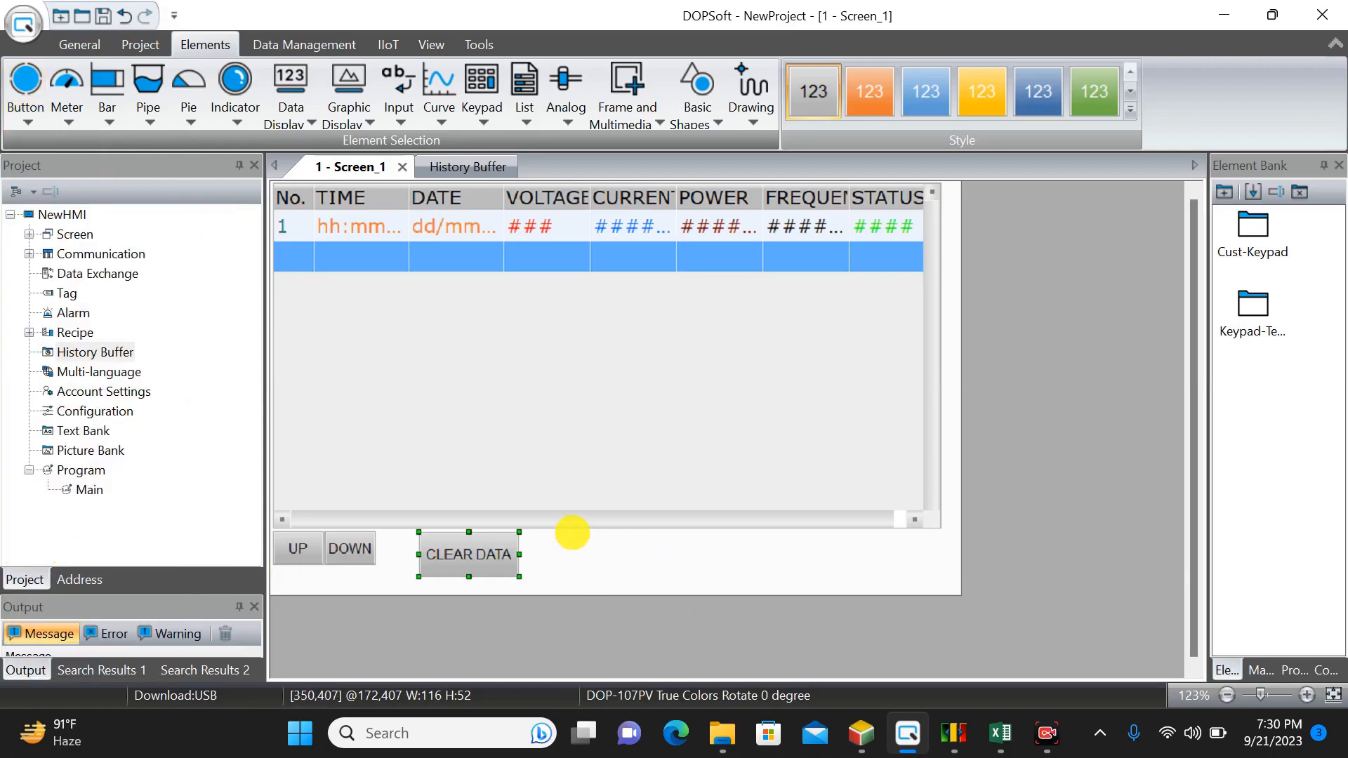
left_click_drag(573, 532, 704, 588)
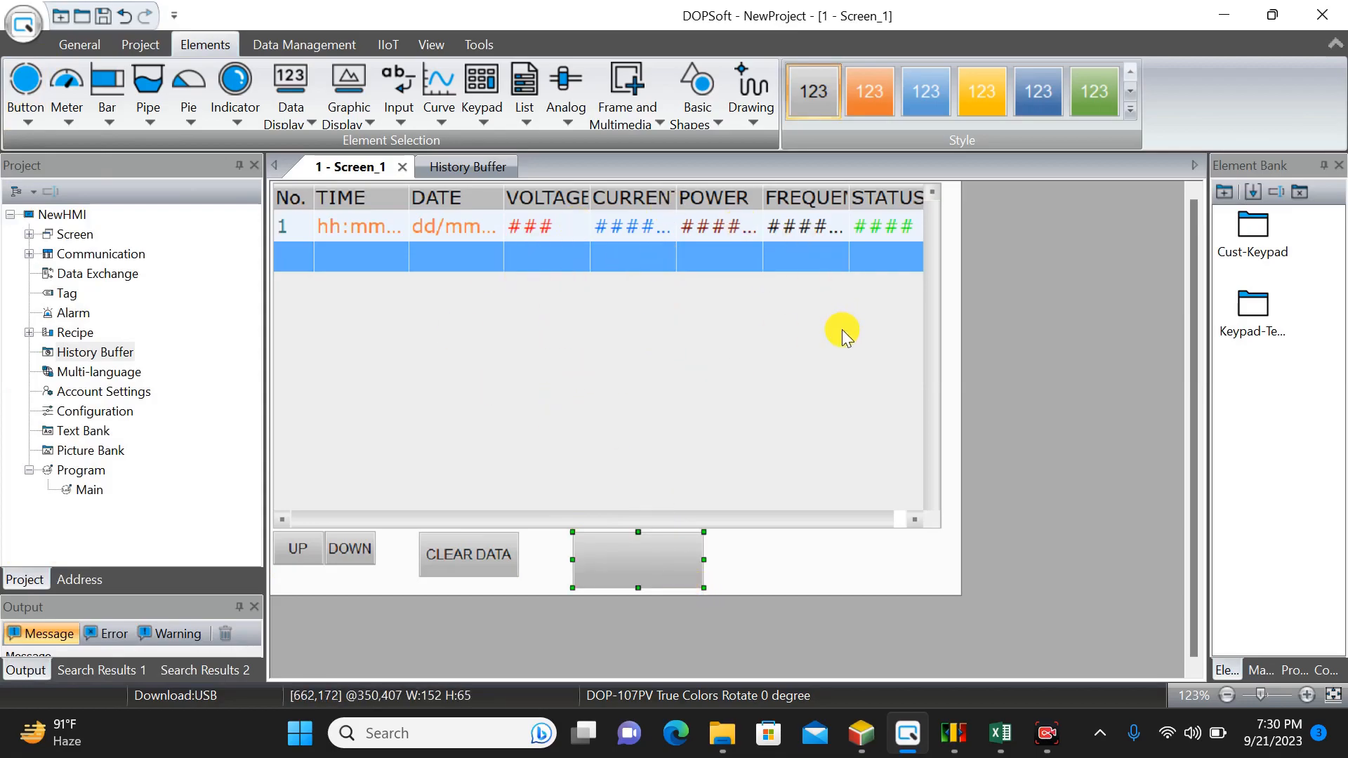
Label the Remove Storage button "REMOVE USB" and apply its properties
double_click(651, 551)
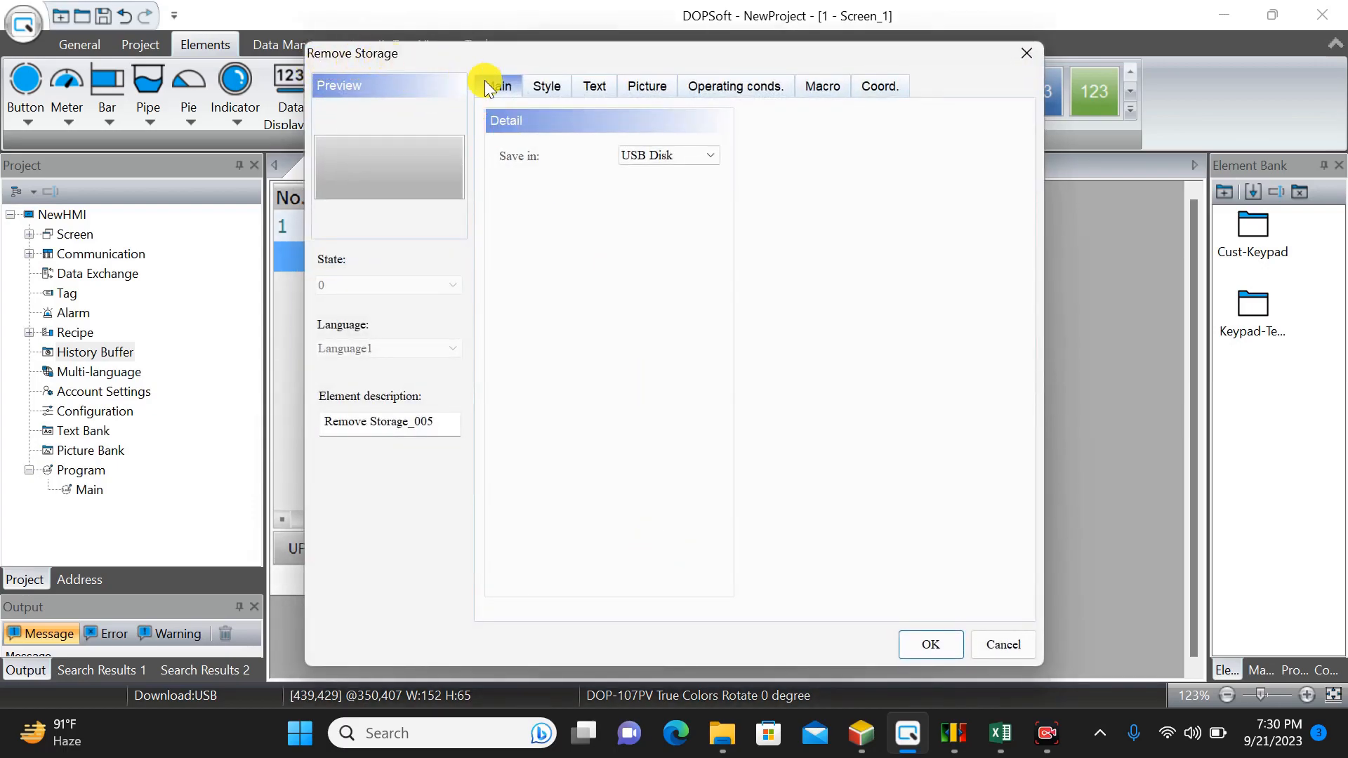
left_click(607, 99)
left_click(578, 180)
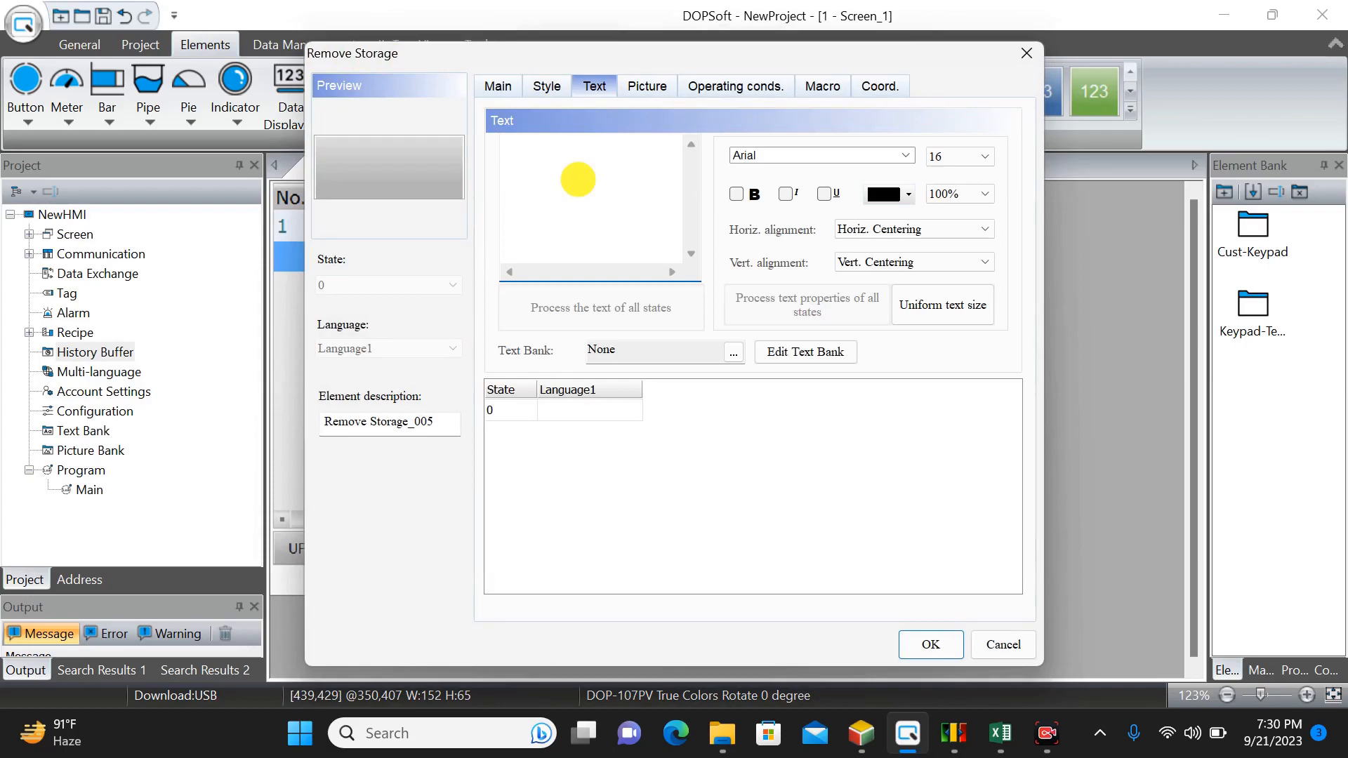
type("RE")
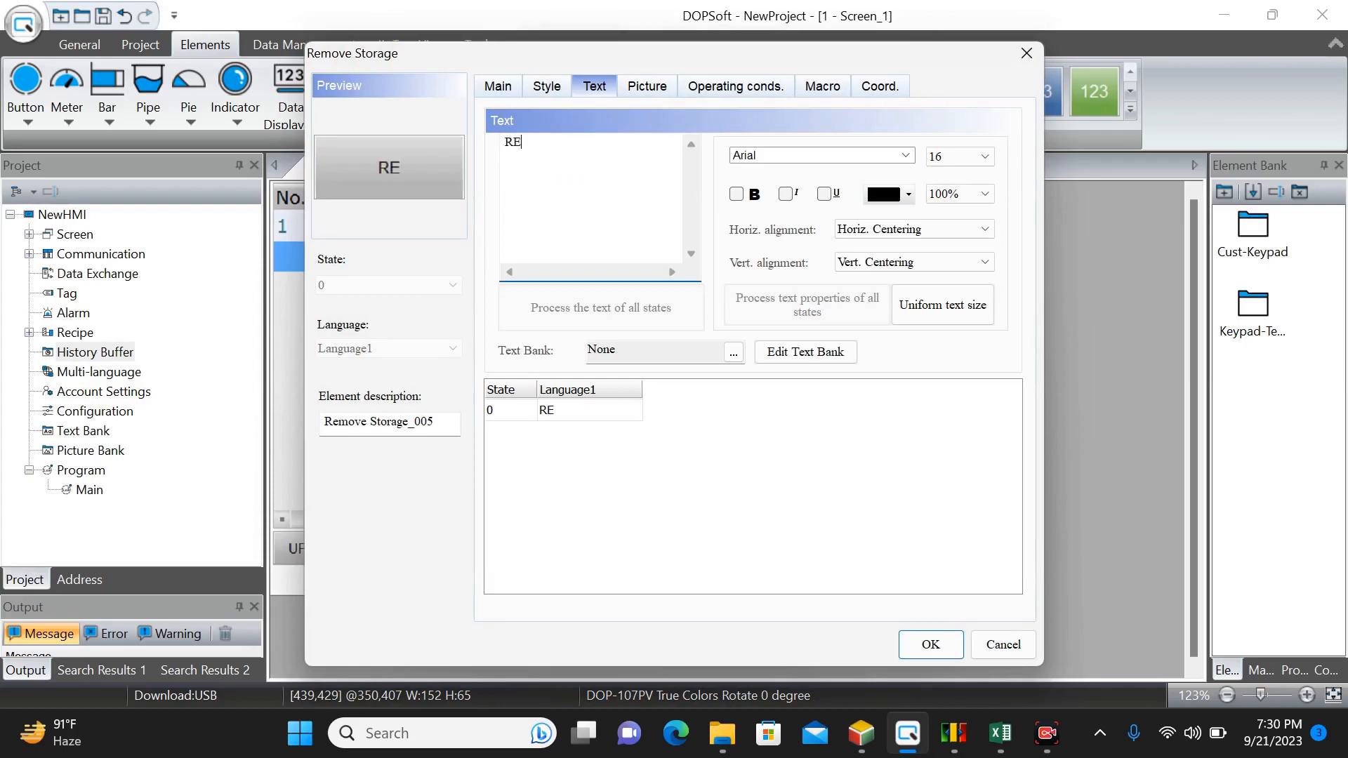
type("MOVE ")
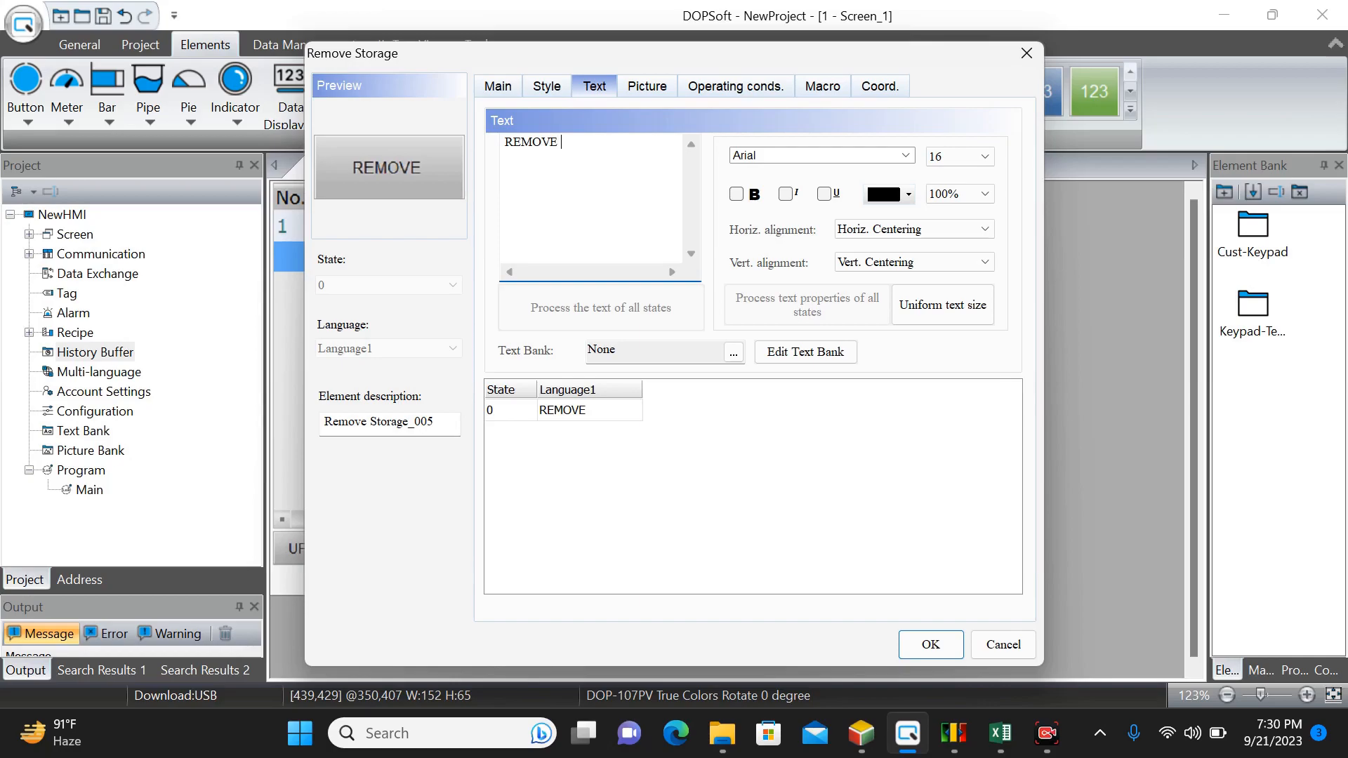
type("UST")
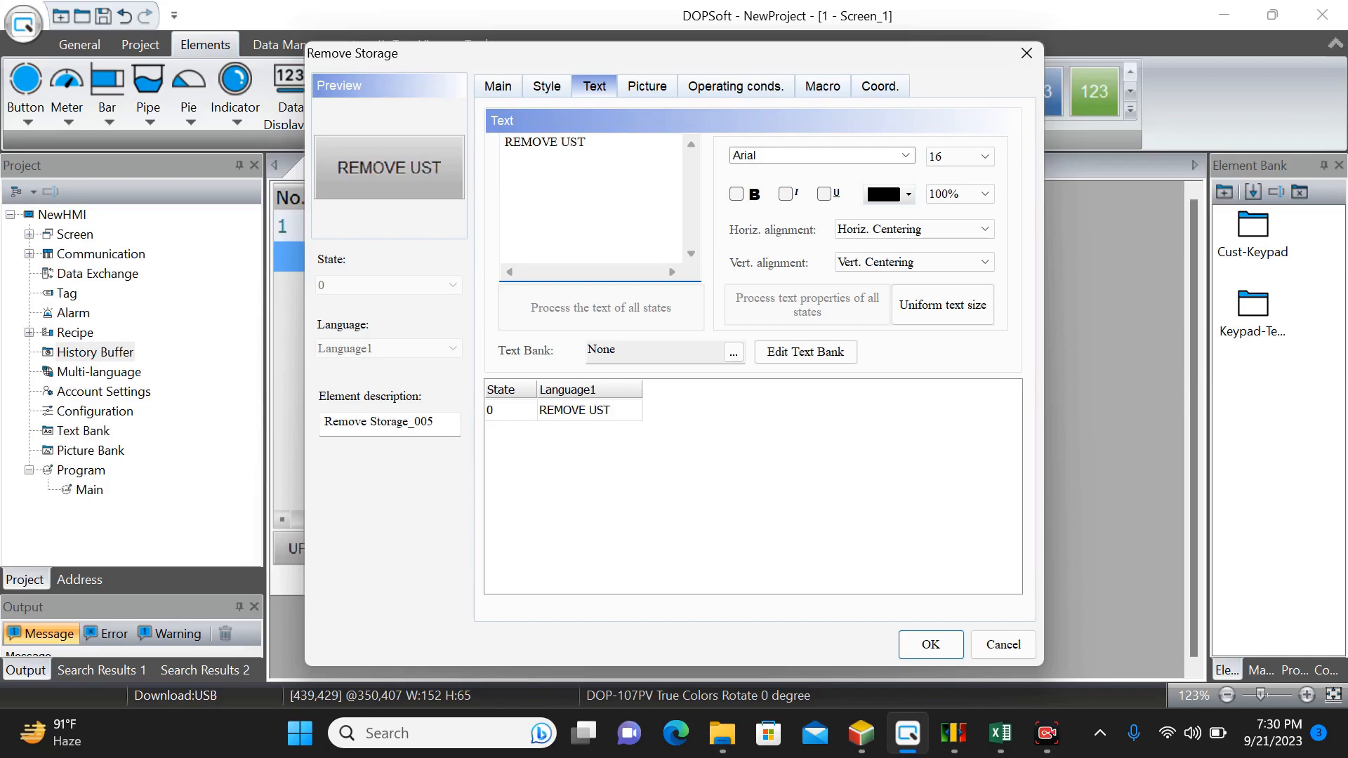
key("BackSpace")
type("B")
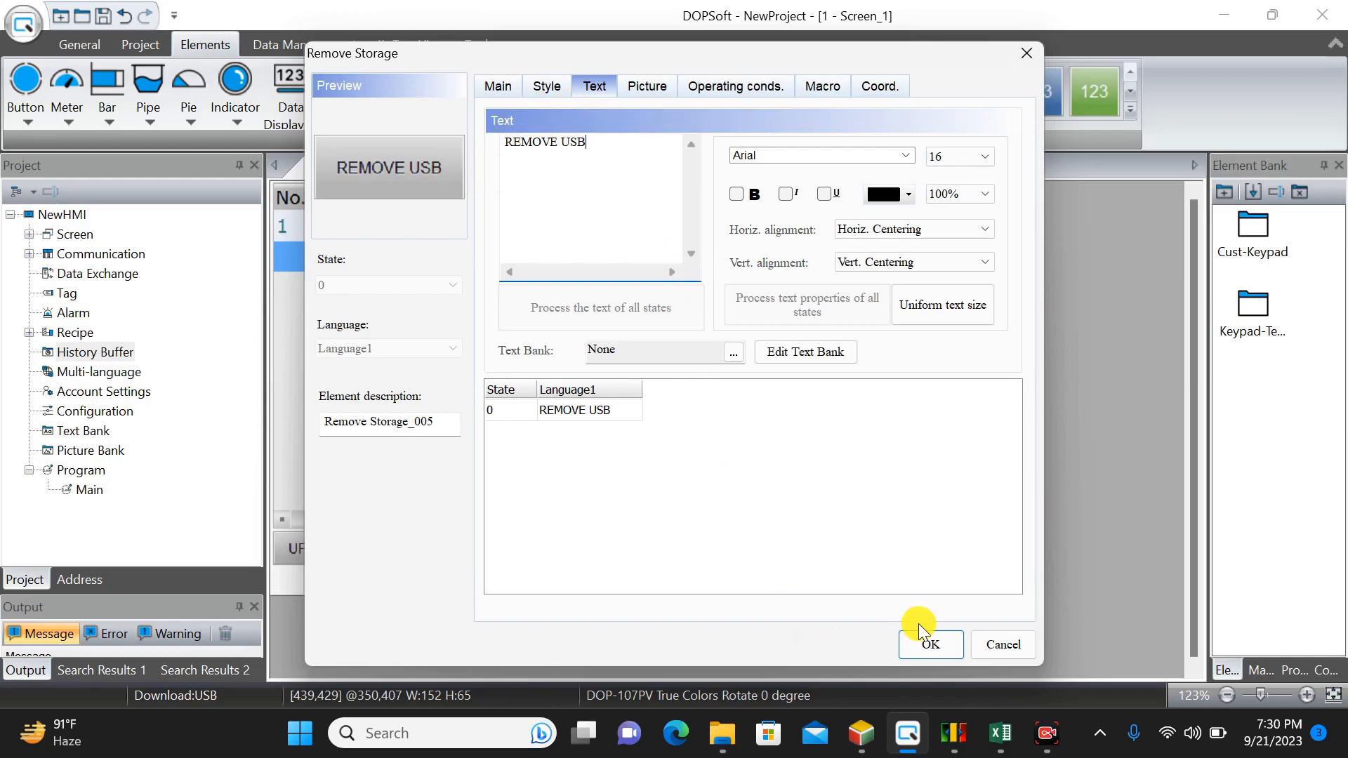
left_click(926, 647)
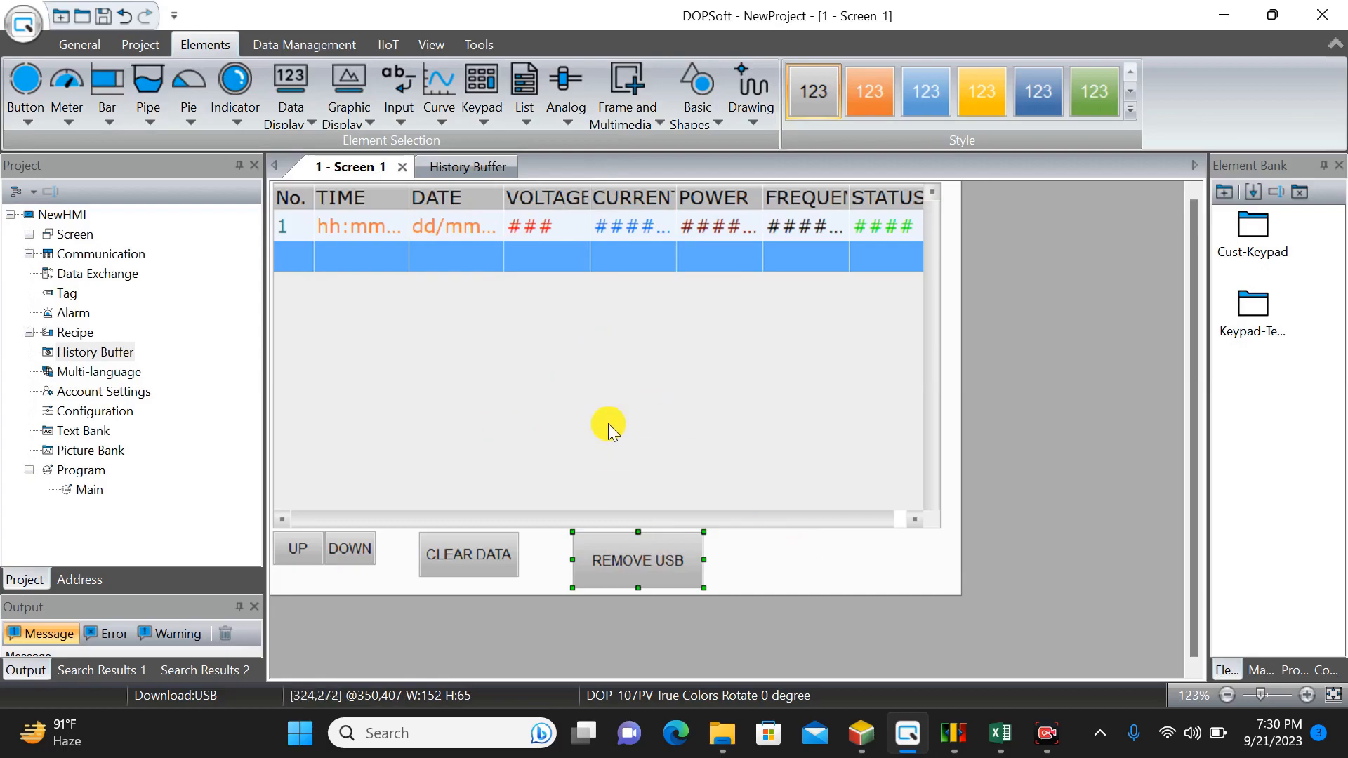
Review the history buffer's sampling, trigger and file output properties, then return to Screen_1
left_click(452, 167)
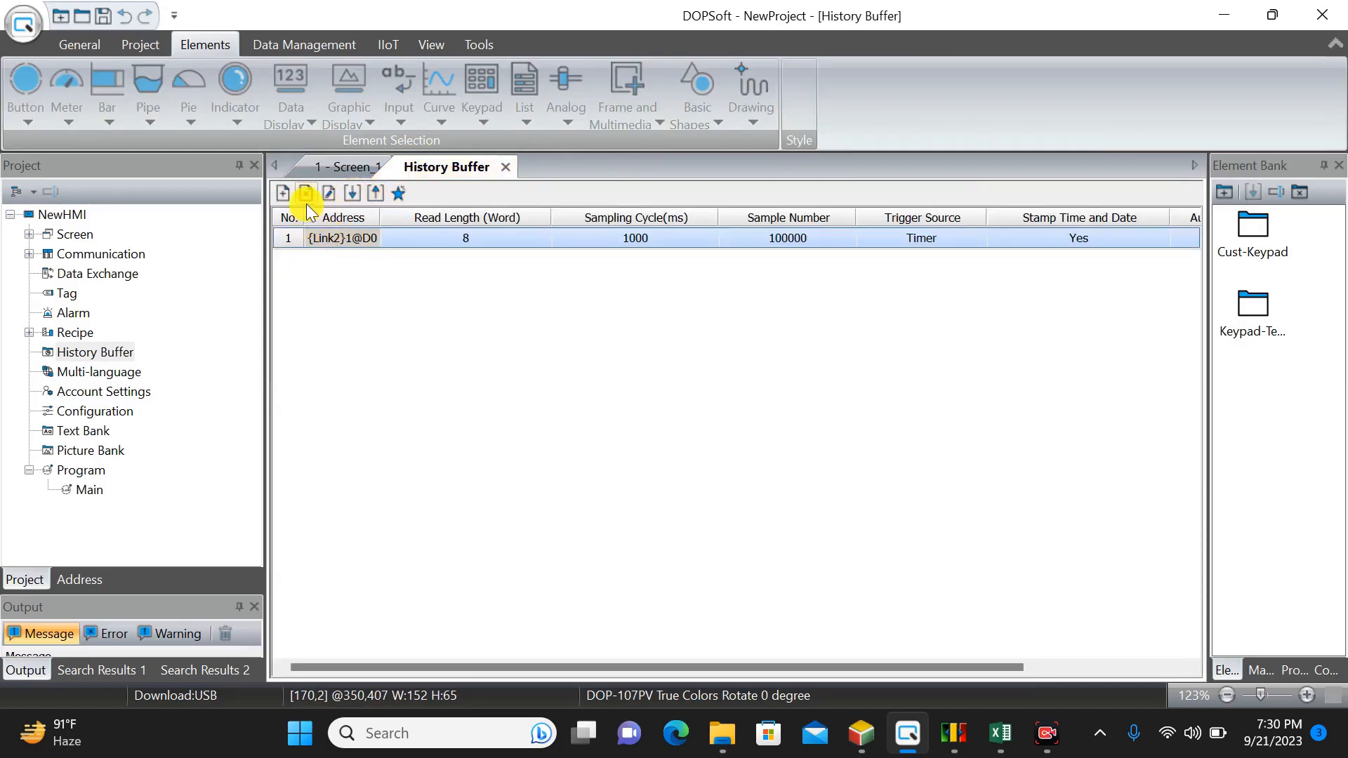
left_click(326, 192)
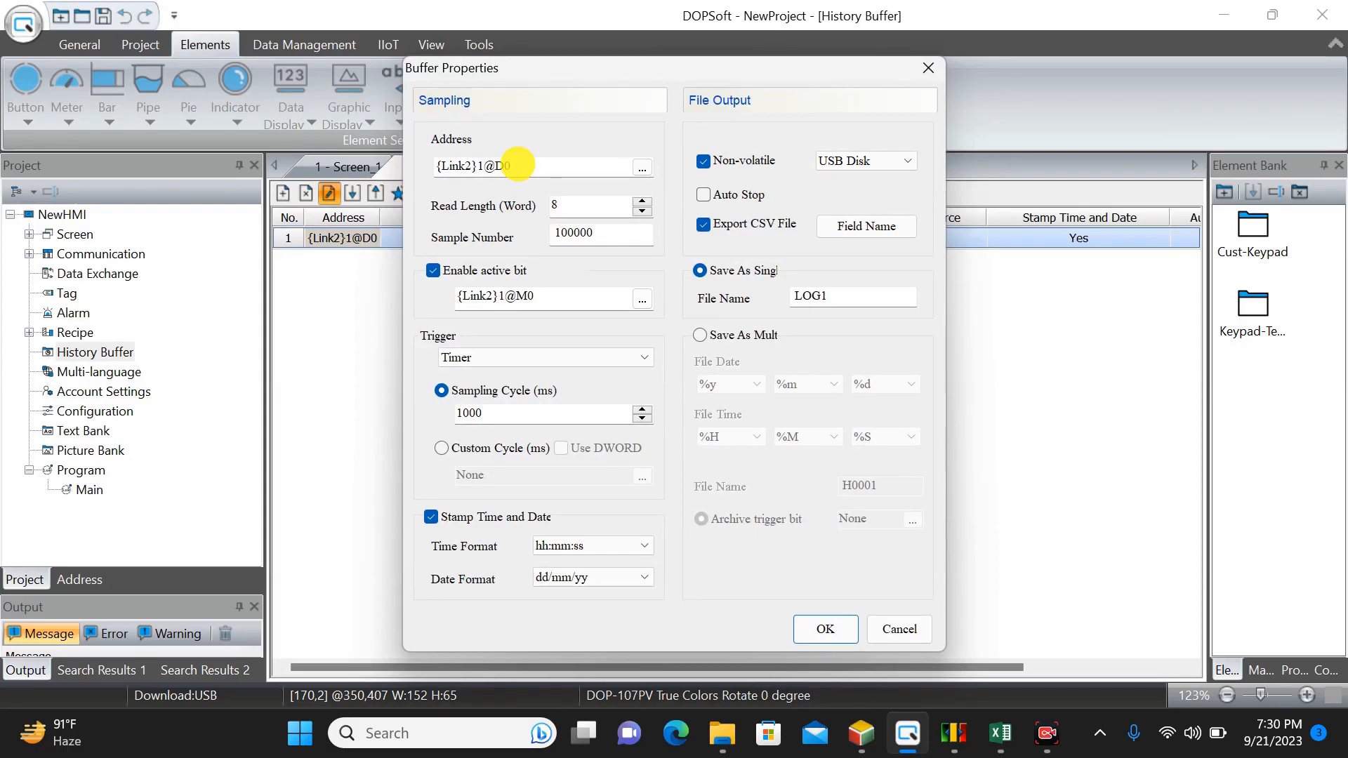
left_click(518, 165)
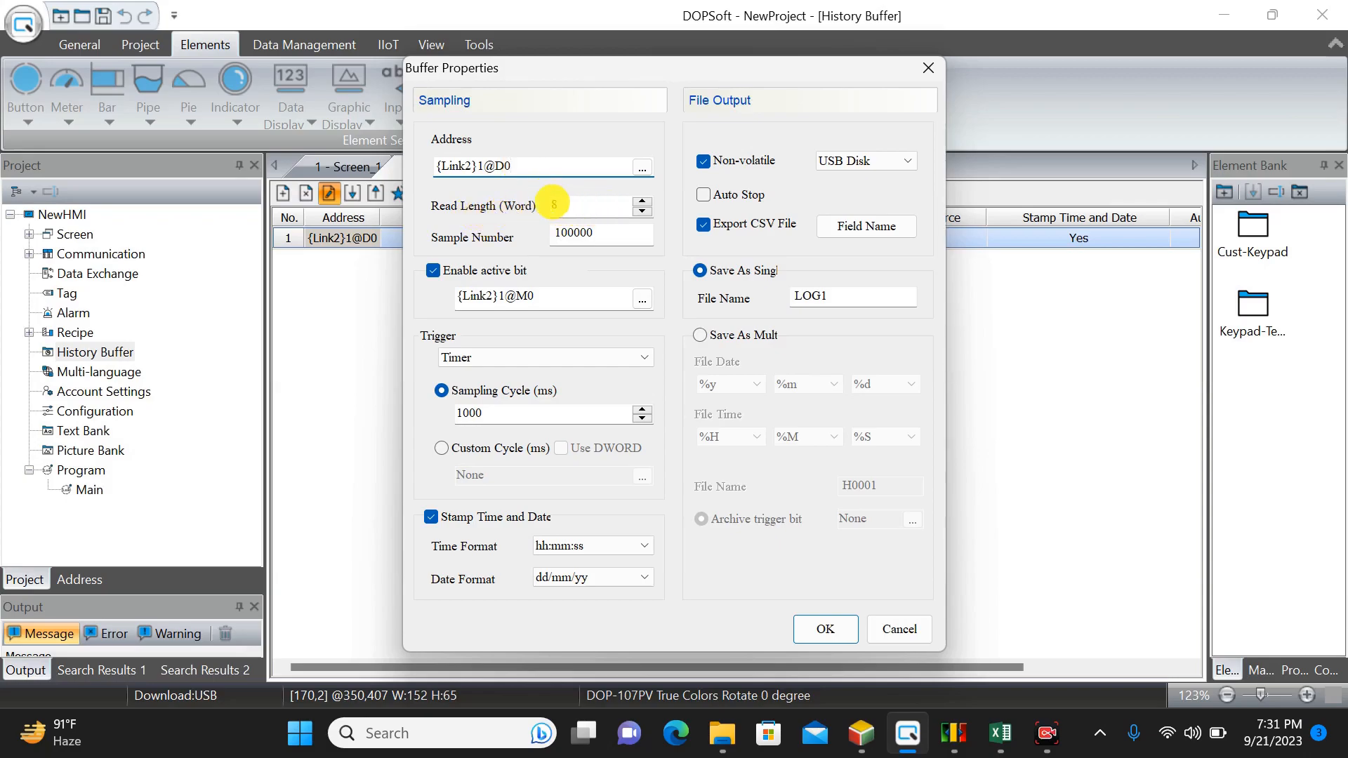
left_click(812, 635)
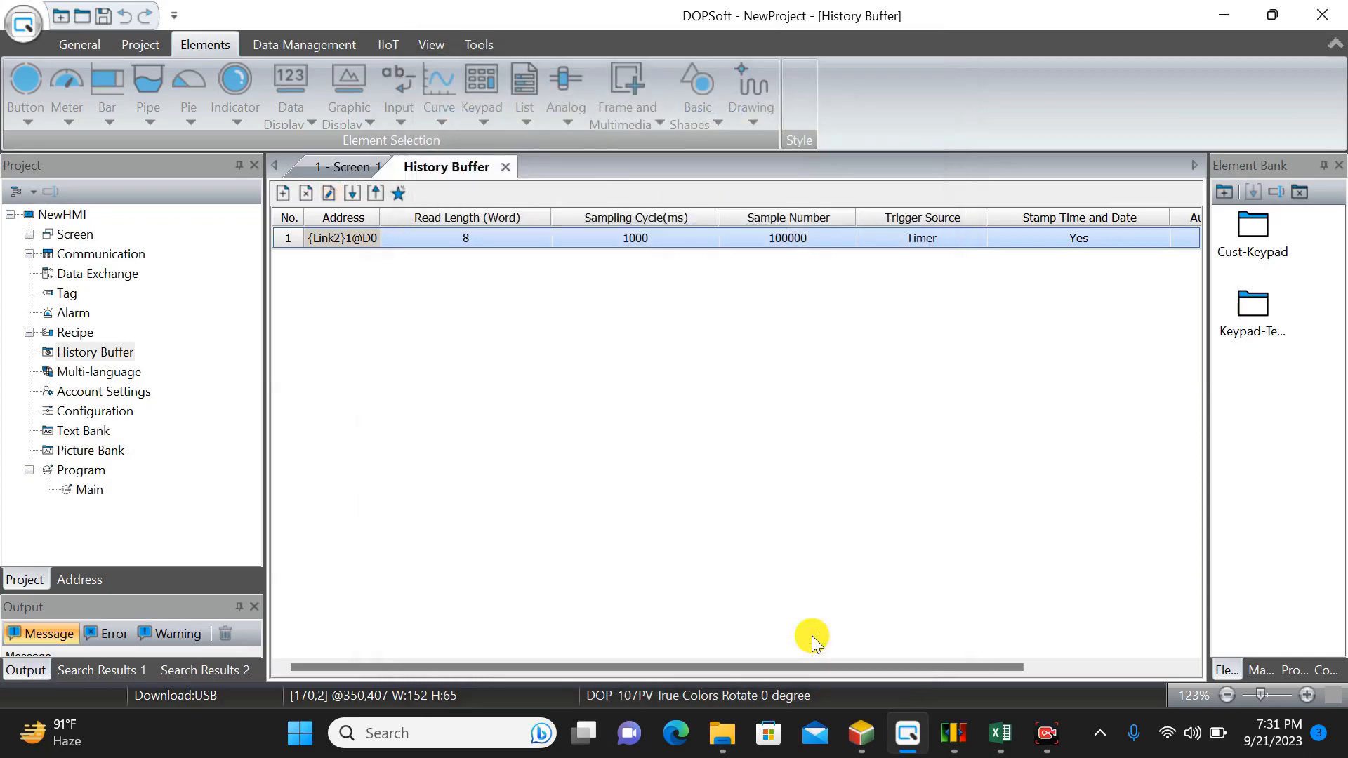
left_click(340, 165)
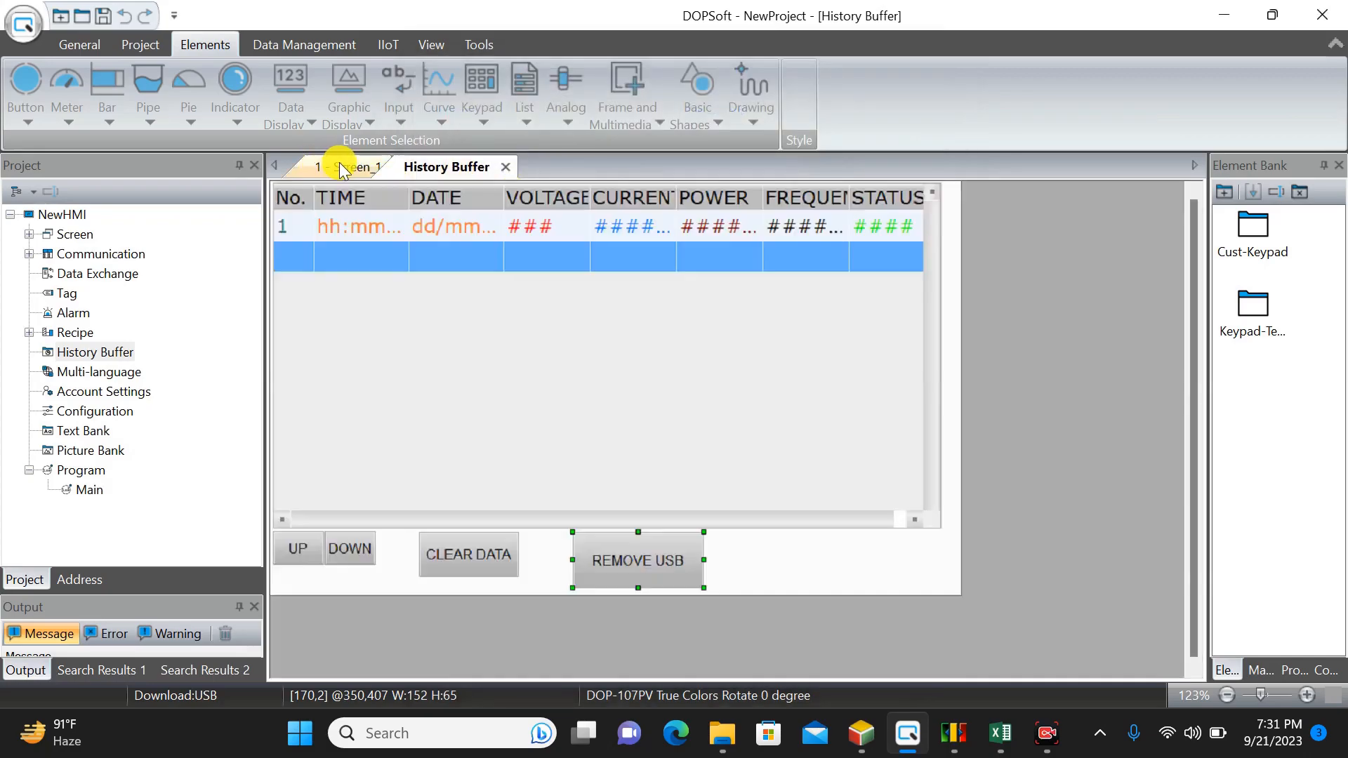
Switch to ISPSoft, review the ladder networks of the DATA LOG LAD program and compile it
left_click(871, 743)
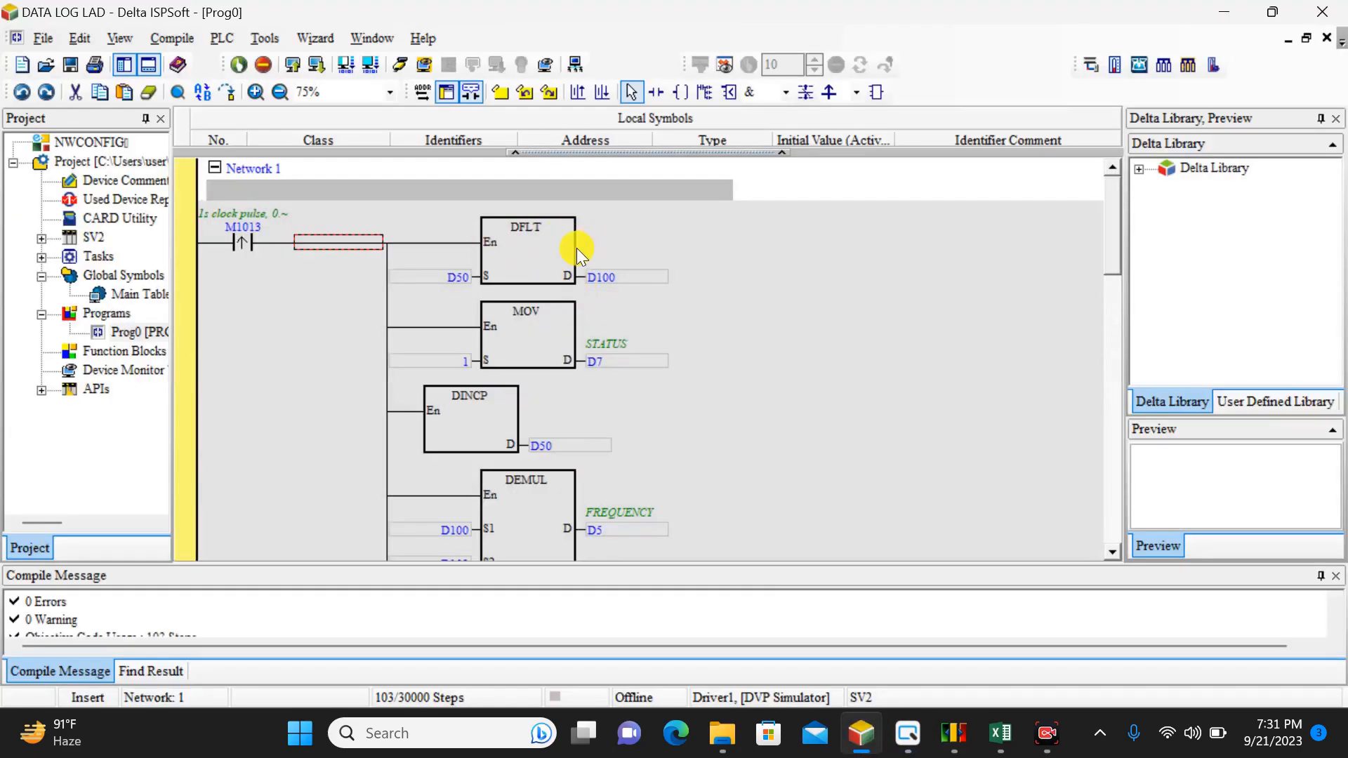
left_click_drag(1111, 242, 1097, 499)
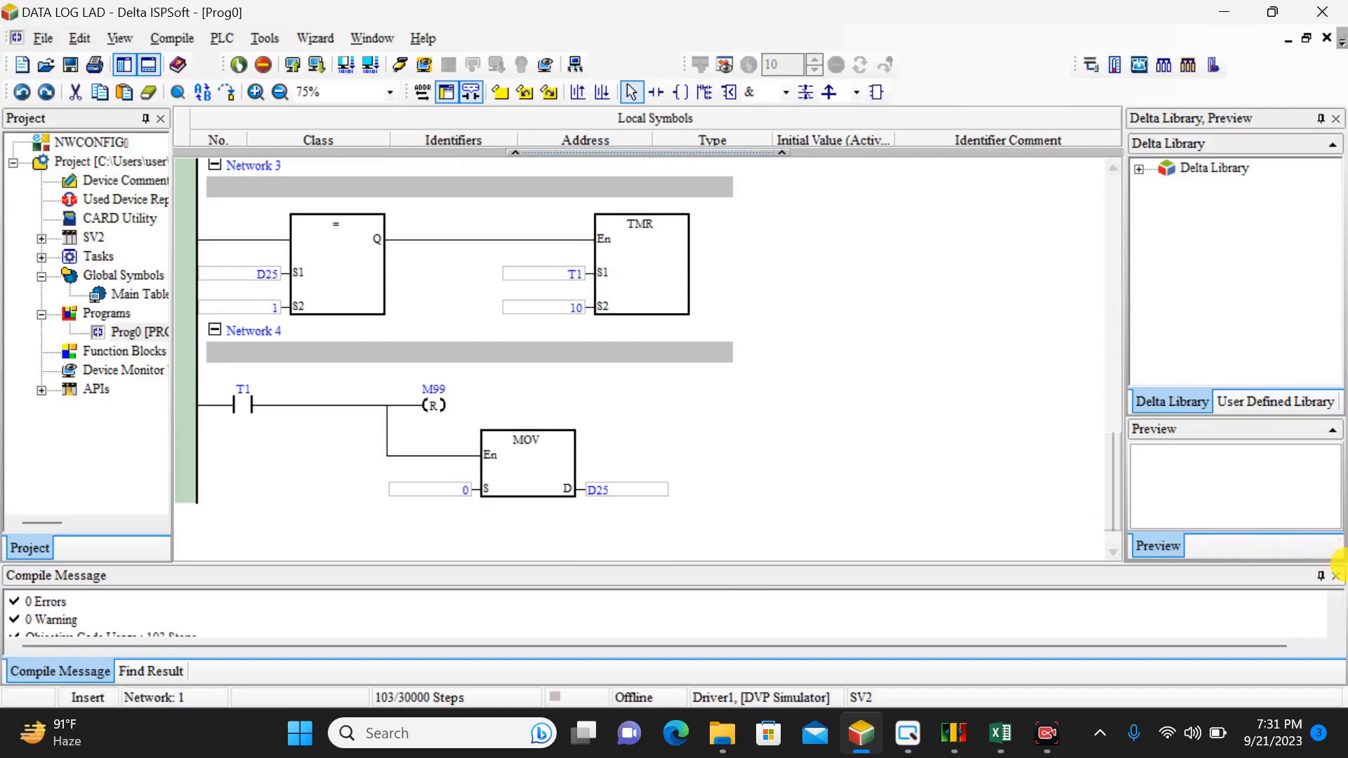
left_click(1335, 576)
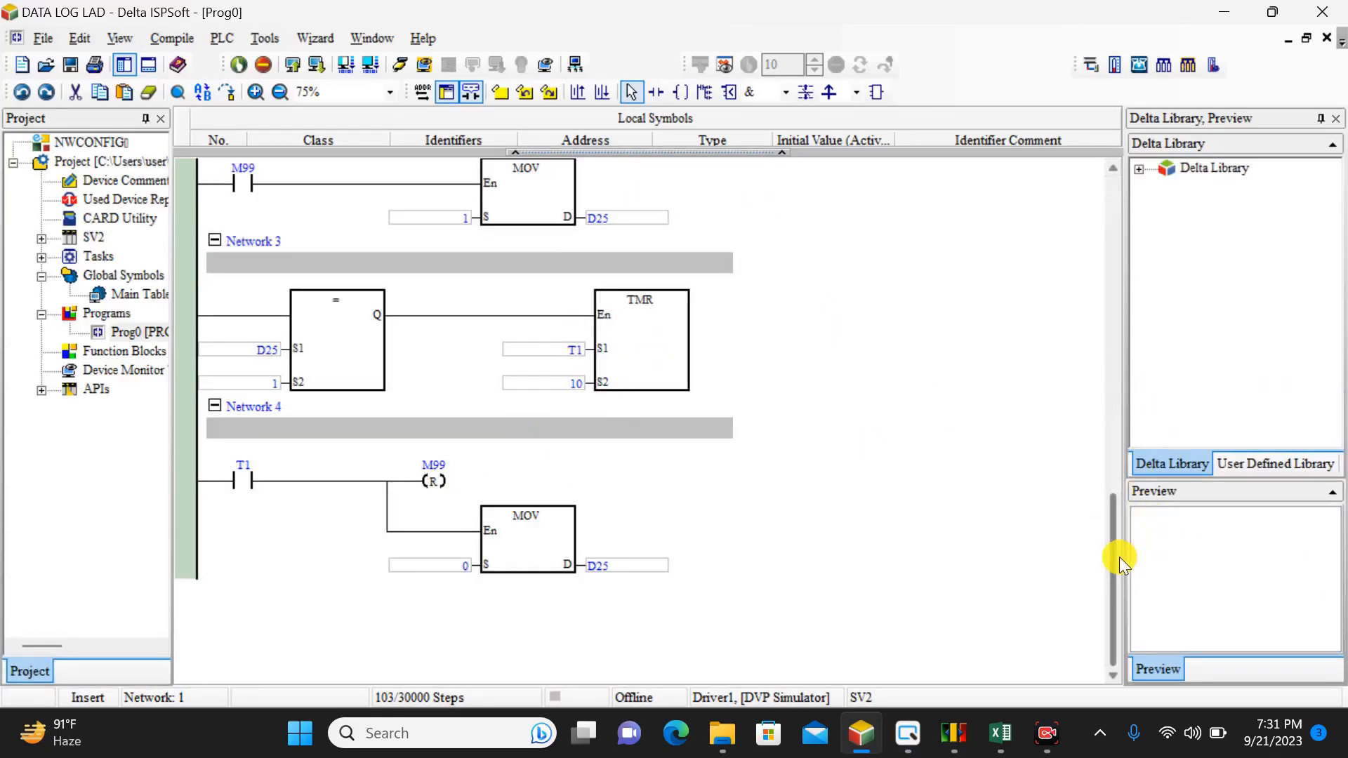
left_click_drag(1114, 567, 1114, 264)
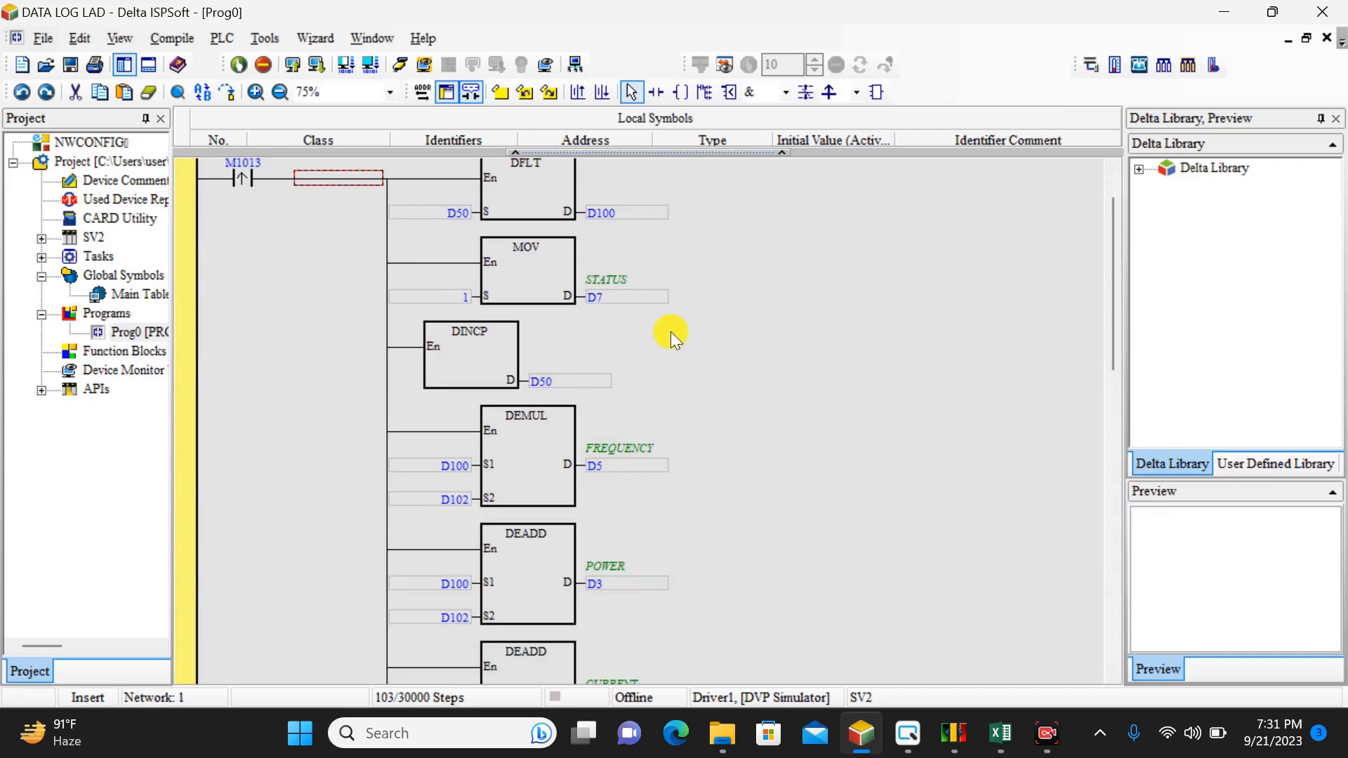
left_click(173, 40)
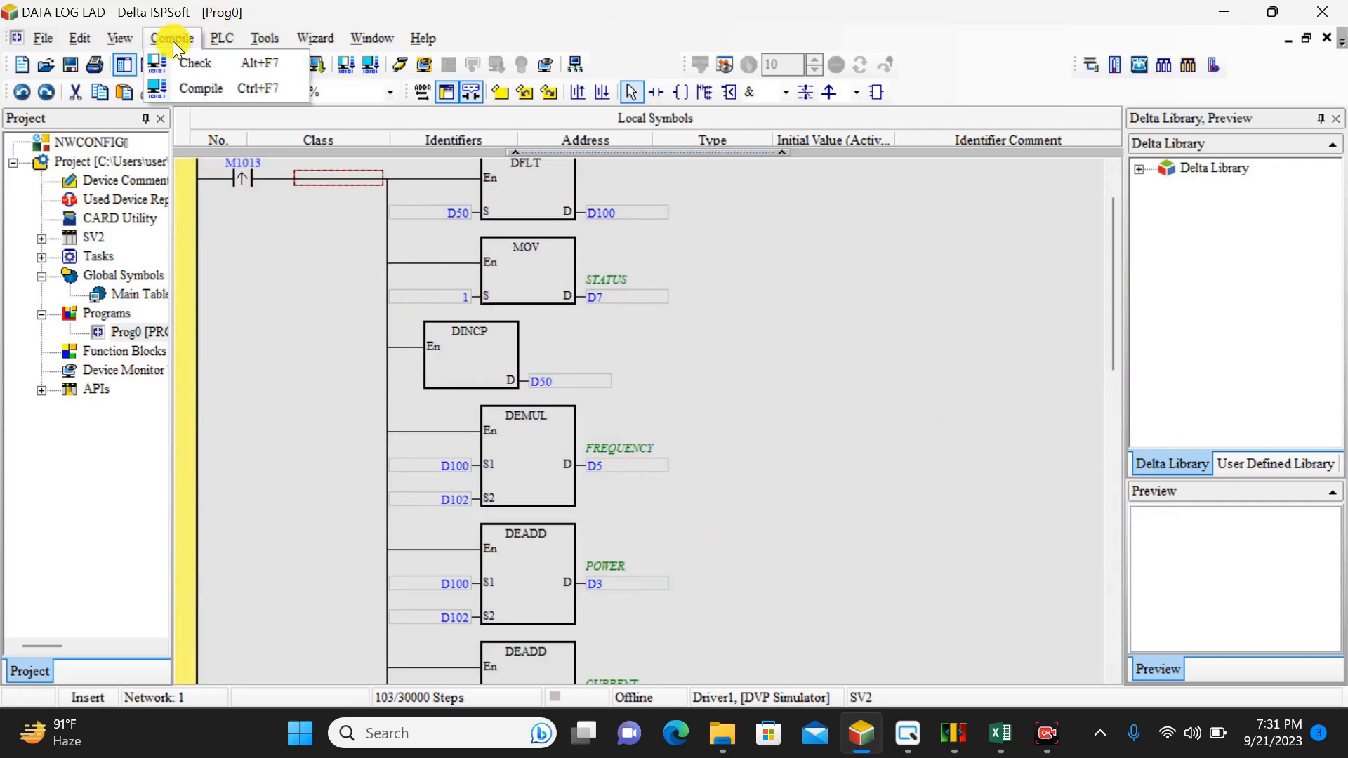
left_click(196, 84)
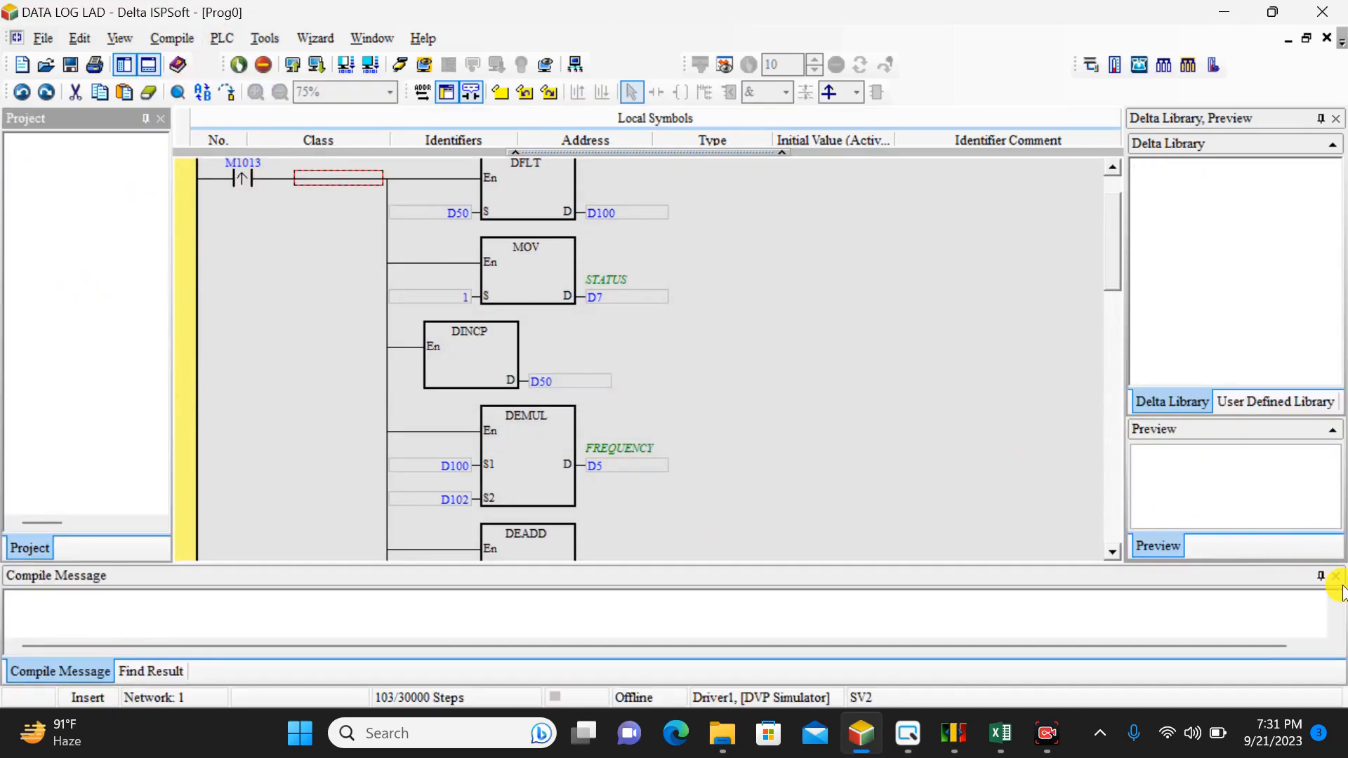
left_click(1335, 577)
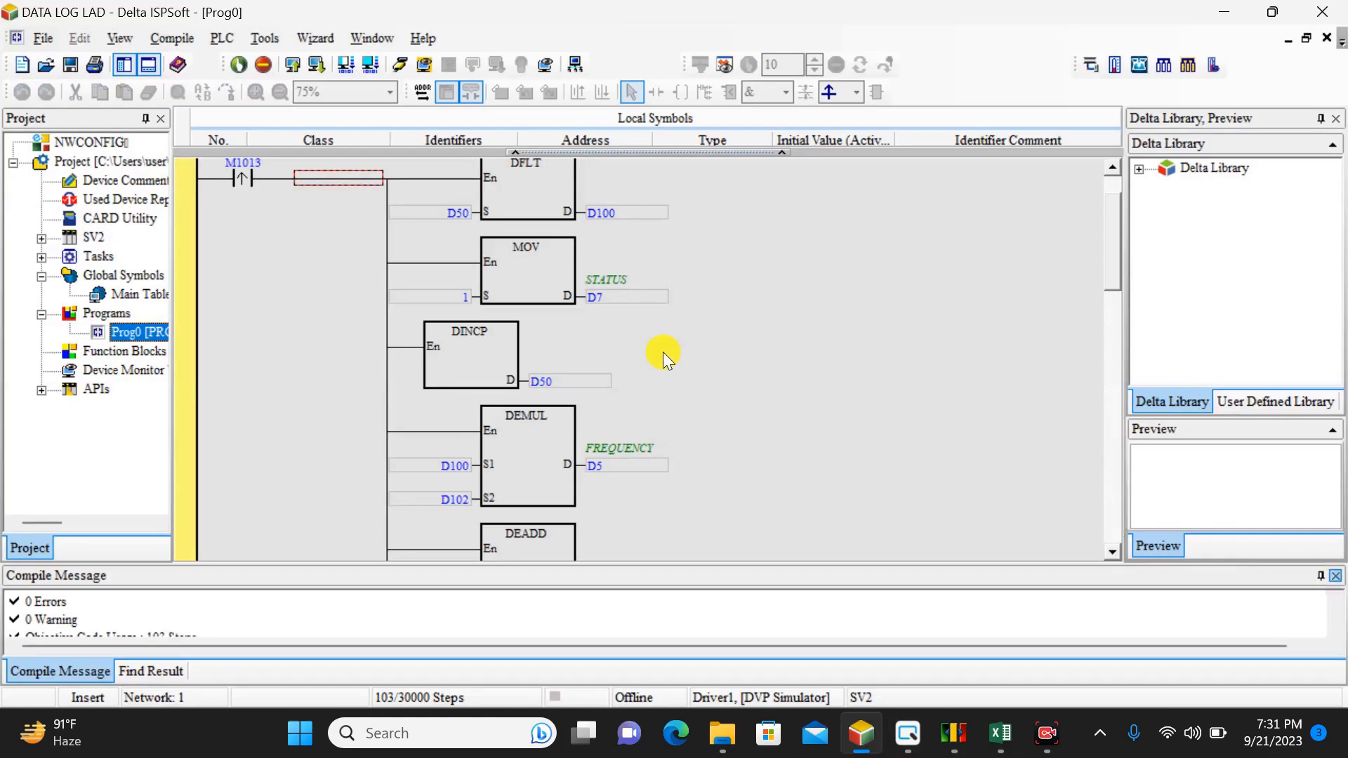
Download the compiled program to the PLC simulator, return it to the running state and start online monitoring of the ladder
mouse_move(669, 275)
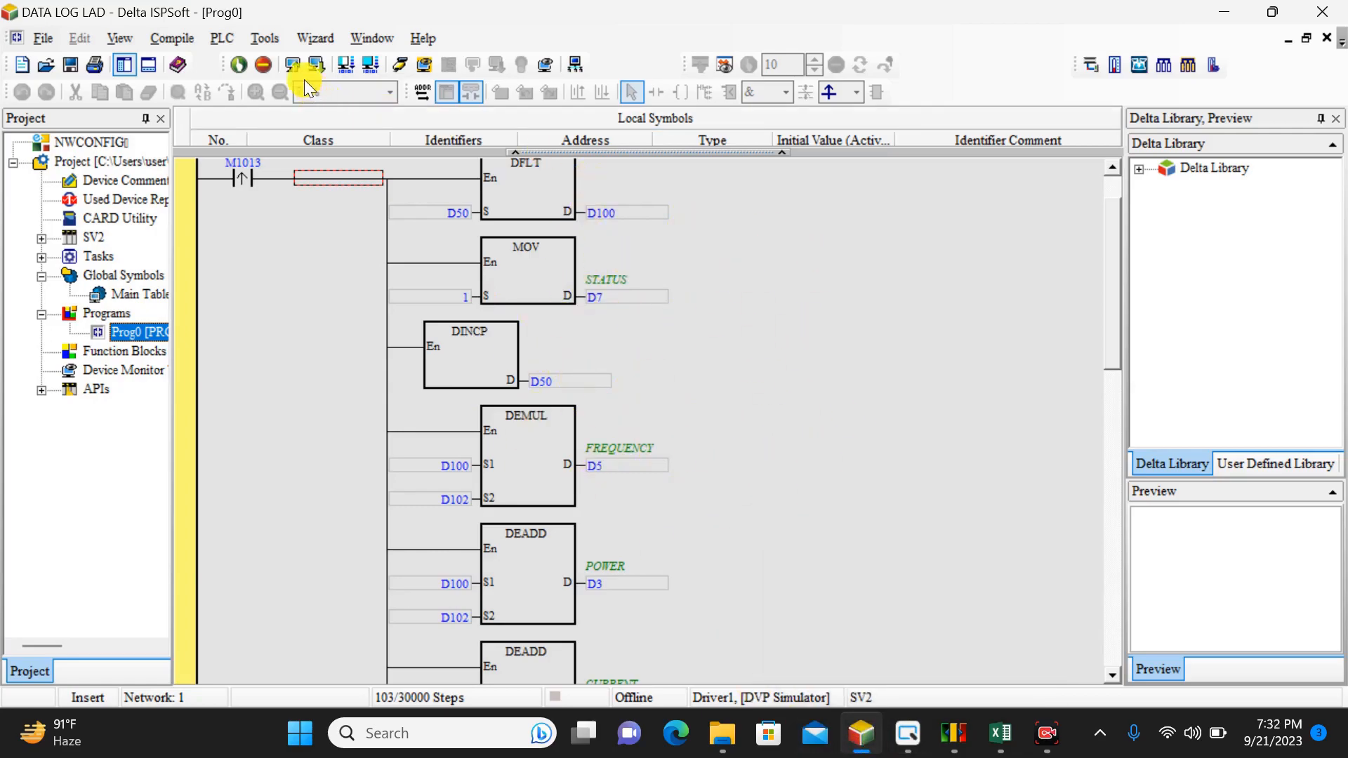
left_click(318, 68)
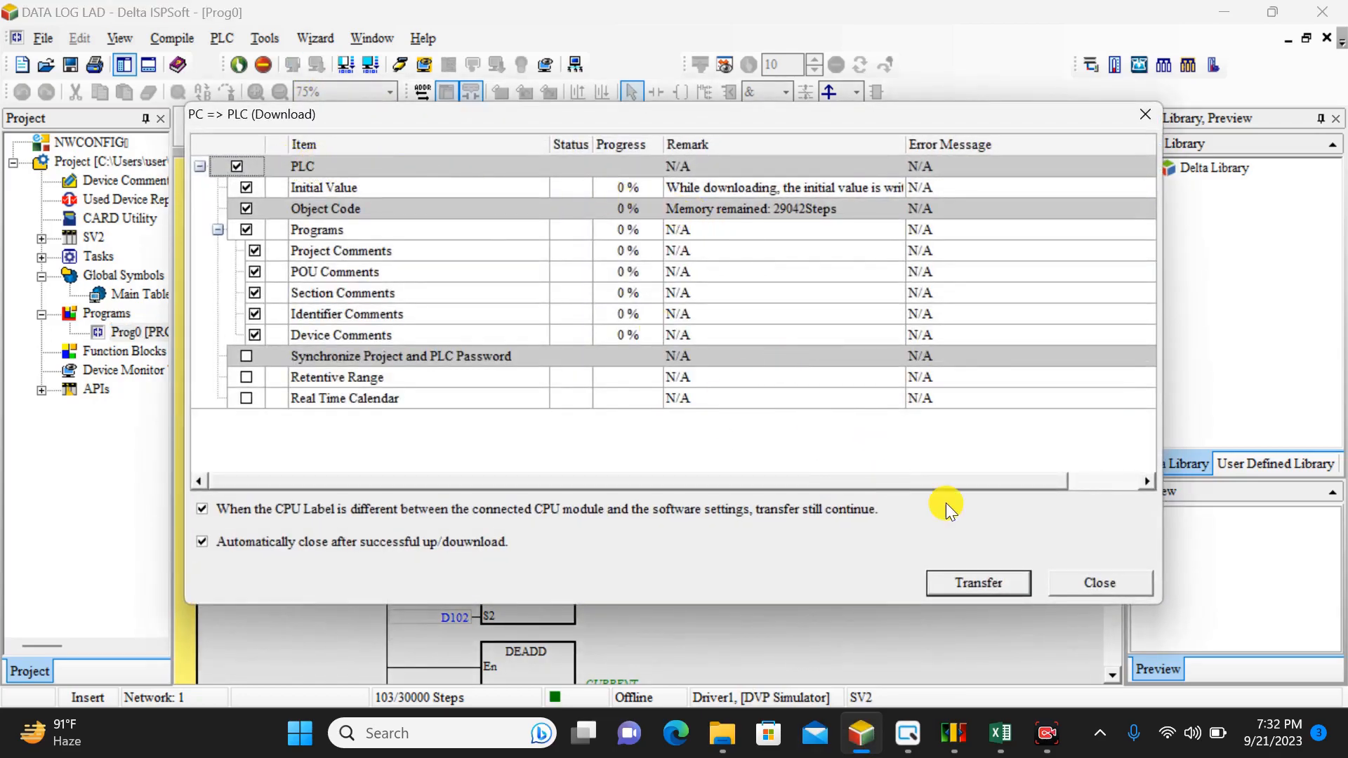
left_click(994, 587)
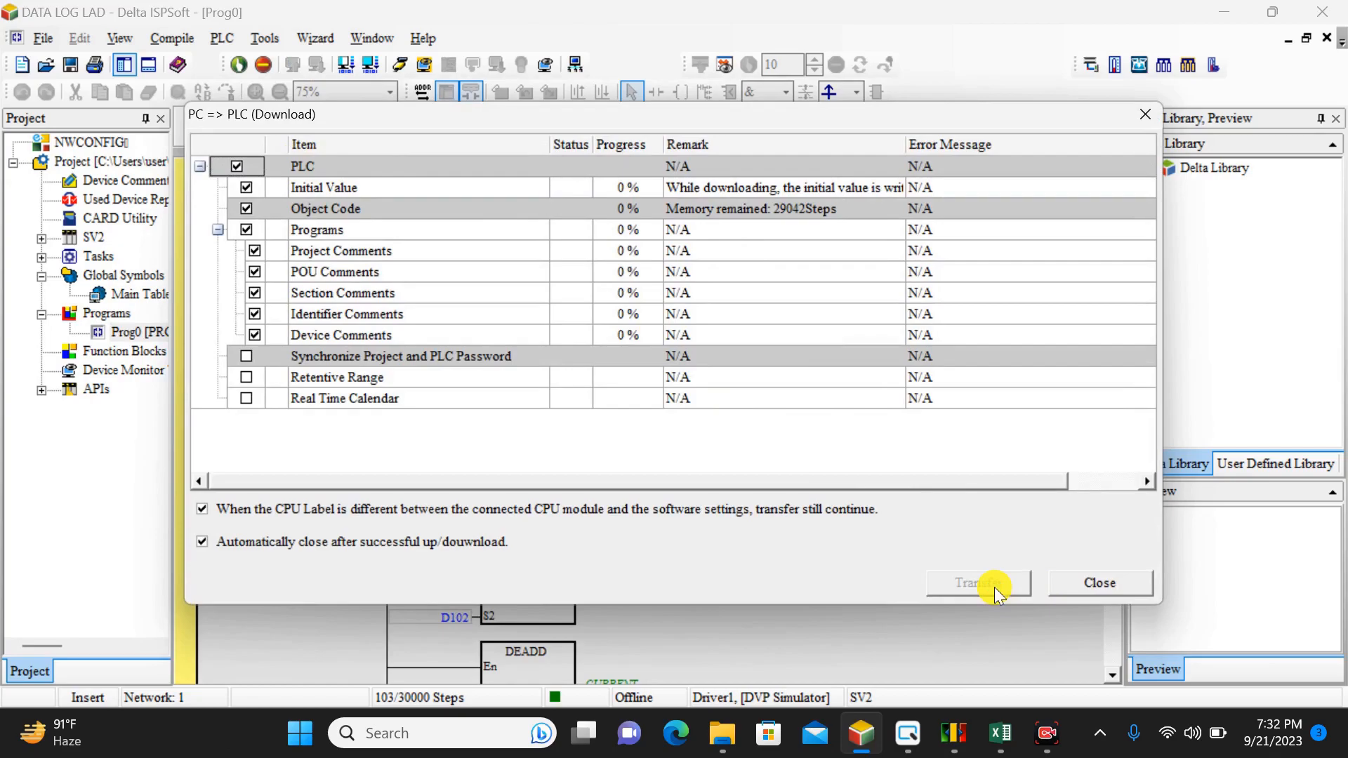
left_click(750, 437)
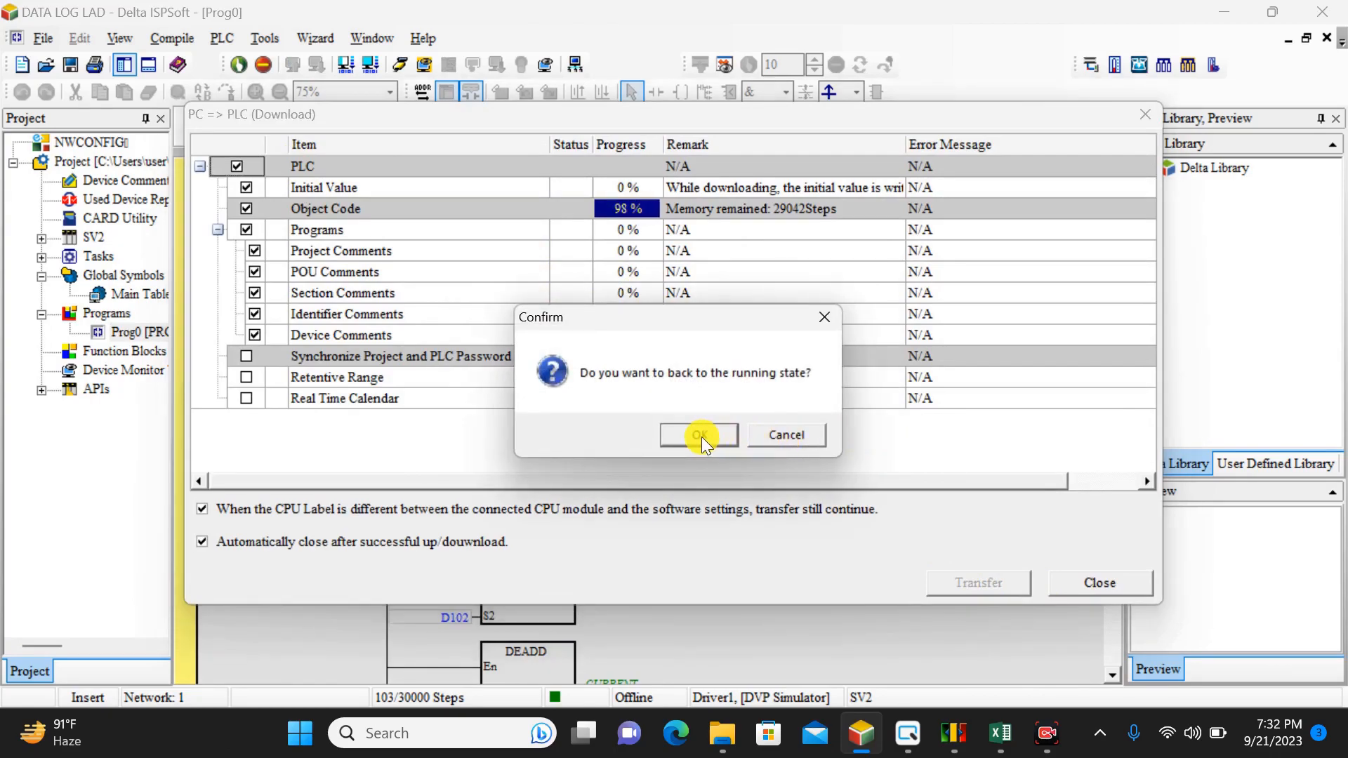
left_click(699, 436)
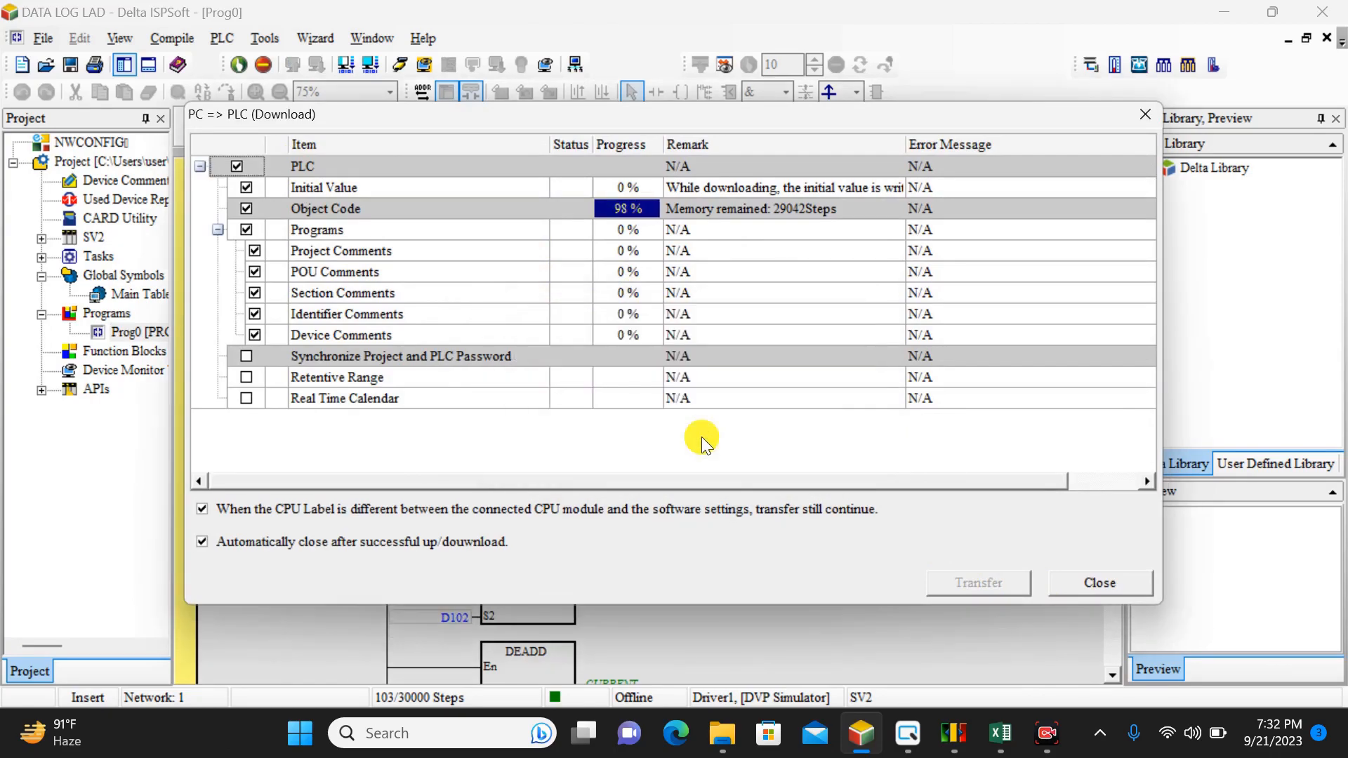
left_click(1112, 590)
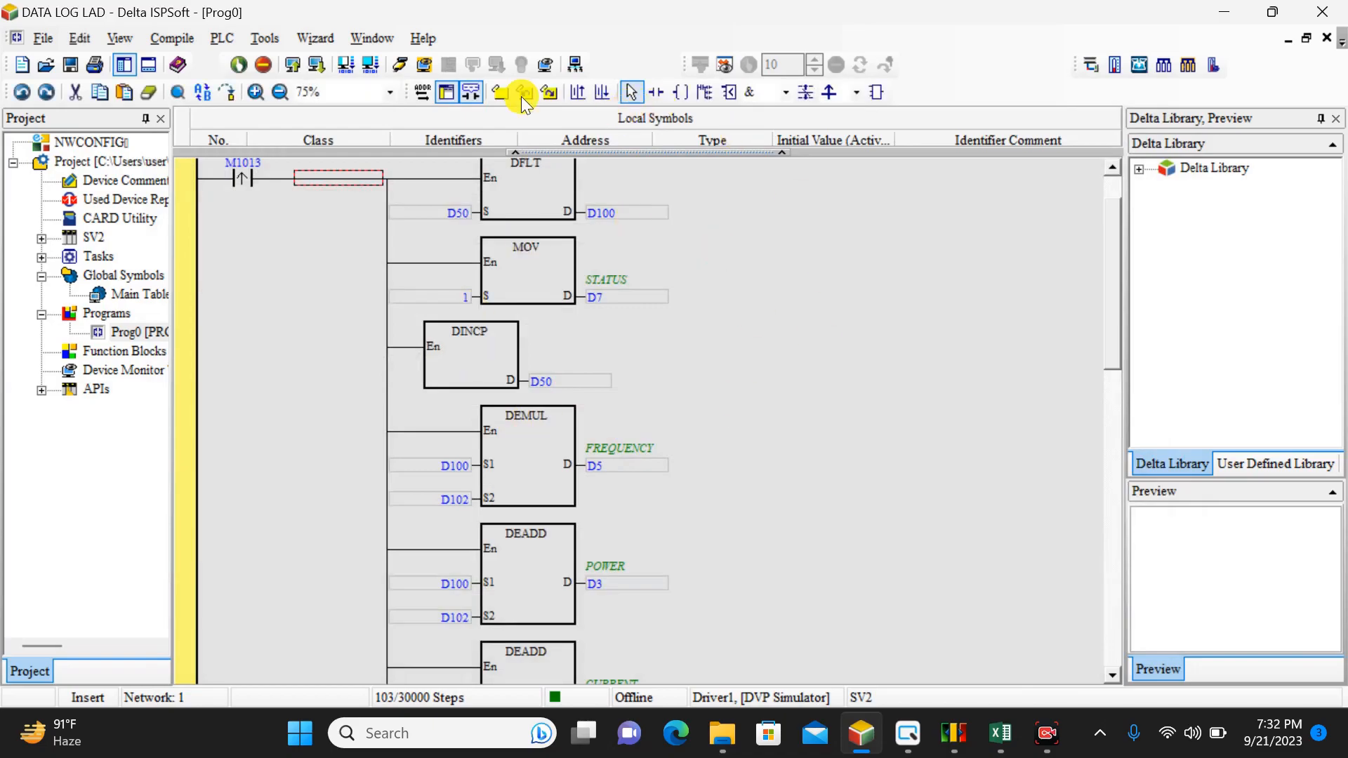
left_click(400, 65)
left_click(472, 370)
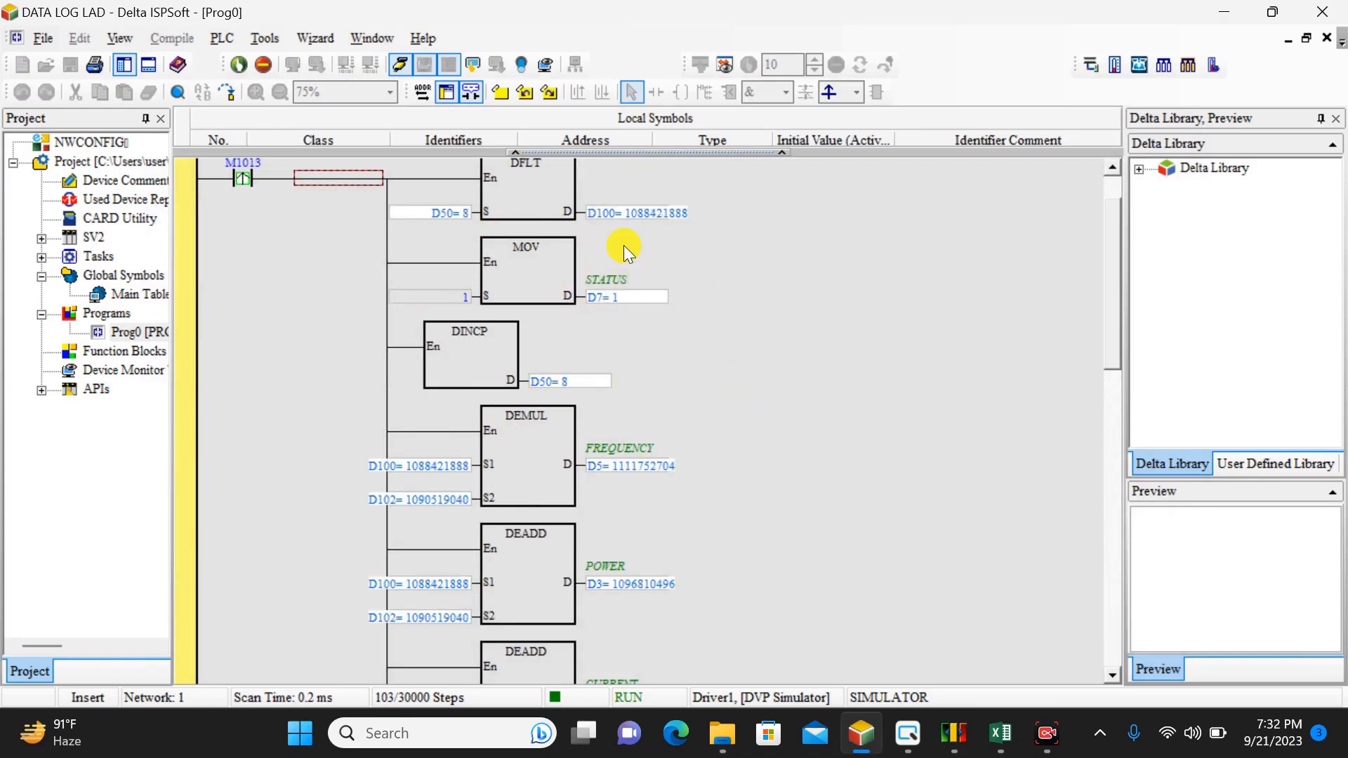
Switch to DOPSoft, run the off-line simulation to check the data table, and close the emulator
left_click(908, 736)
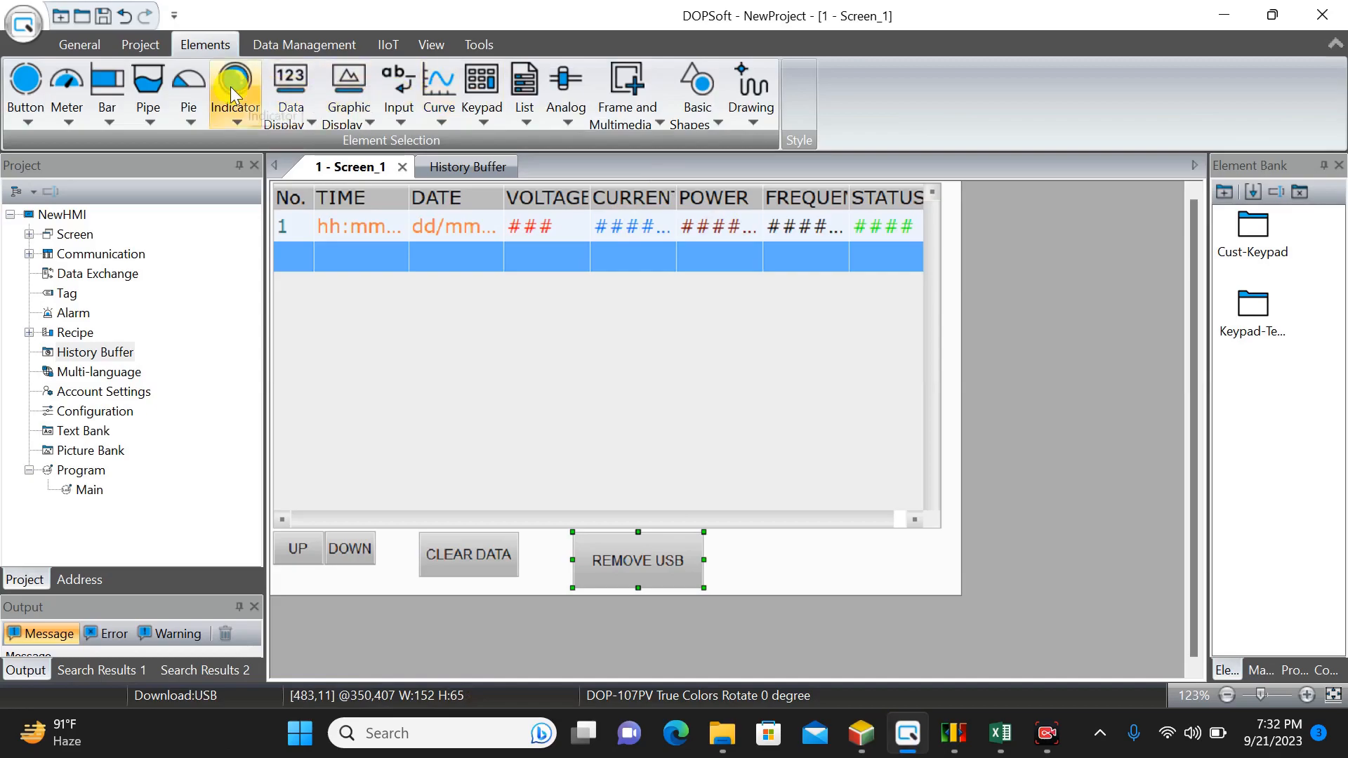
left_click(124, 44)
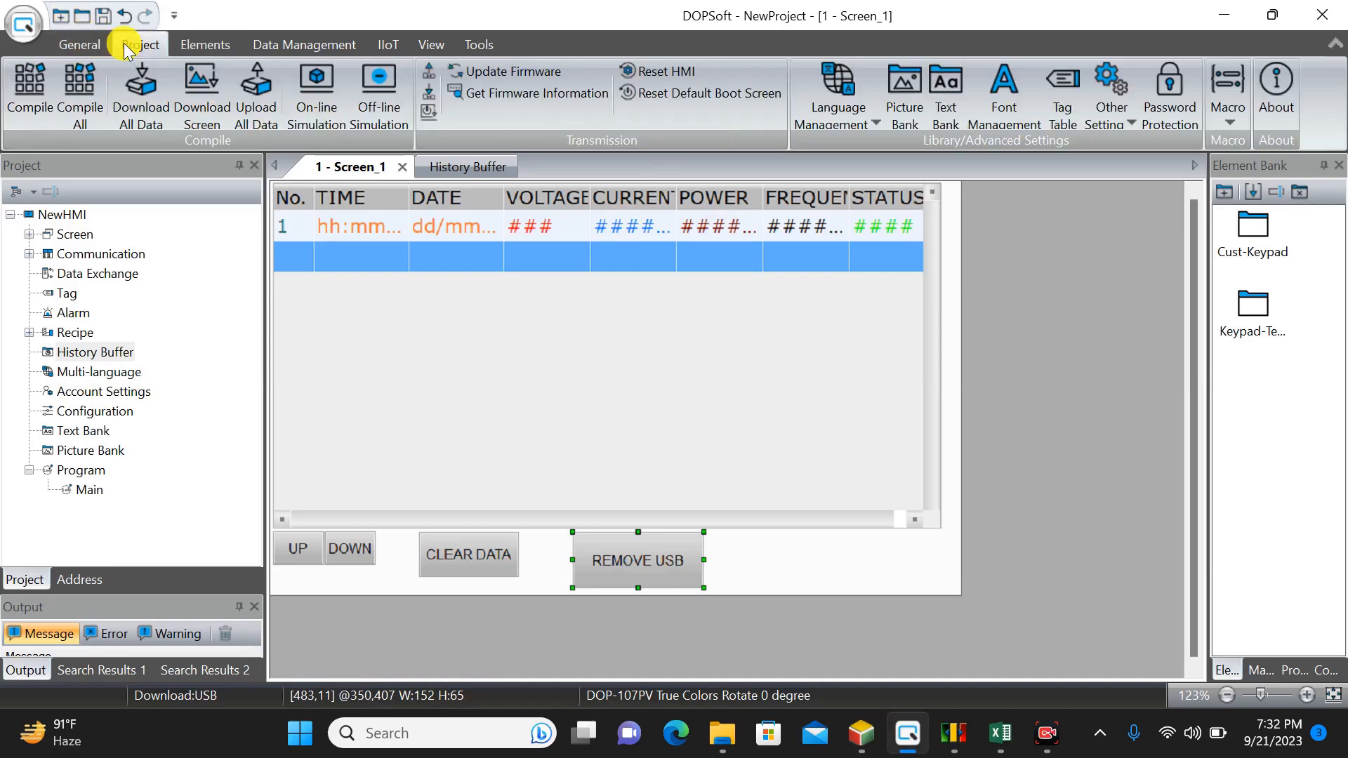
left_click(365, 102)
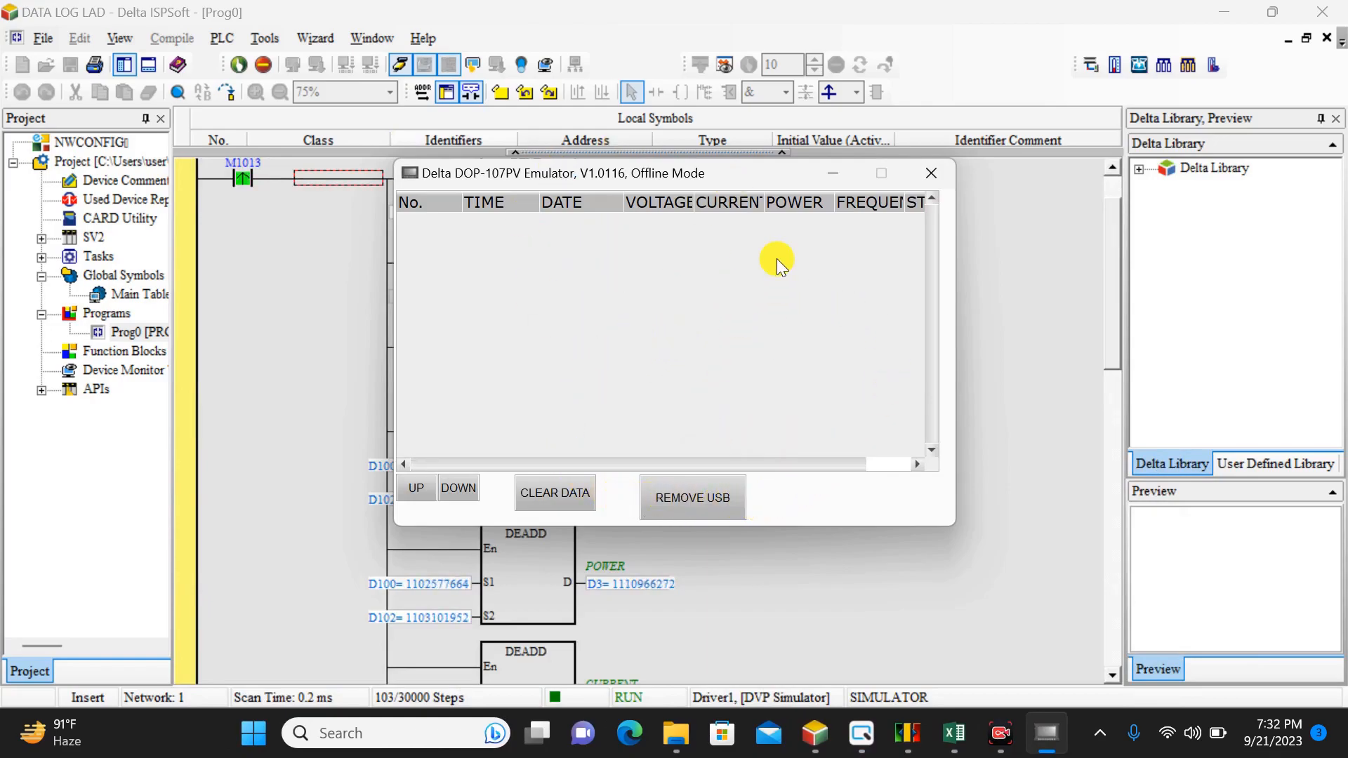
left_click(930, 179)
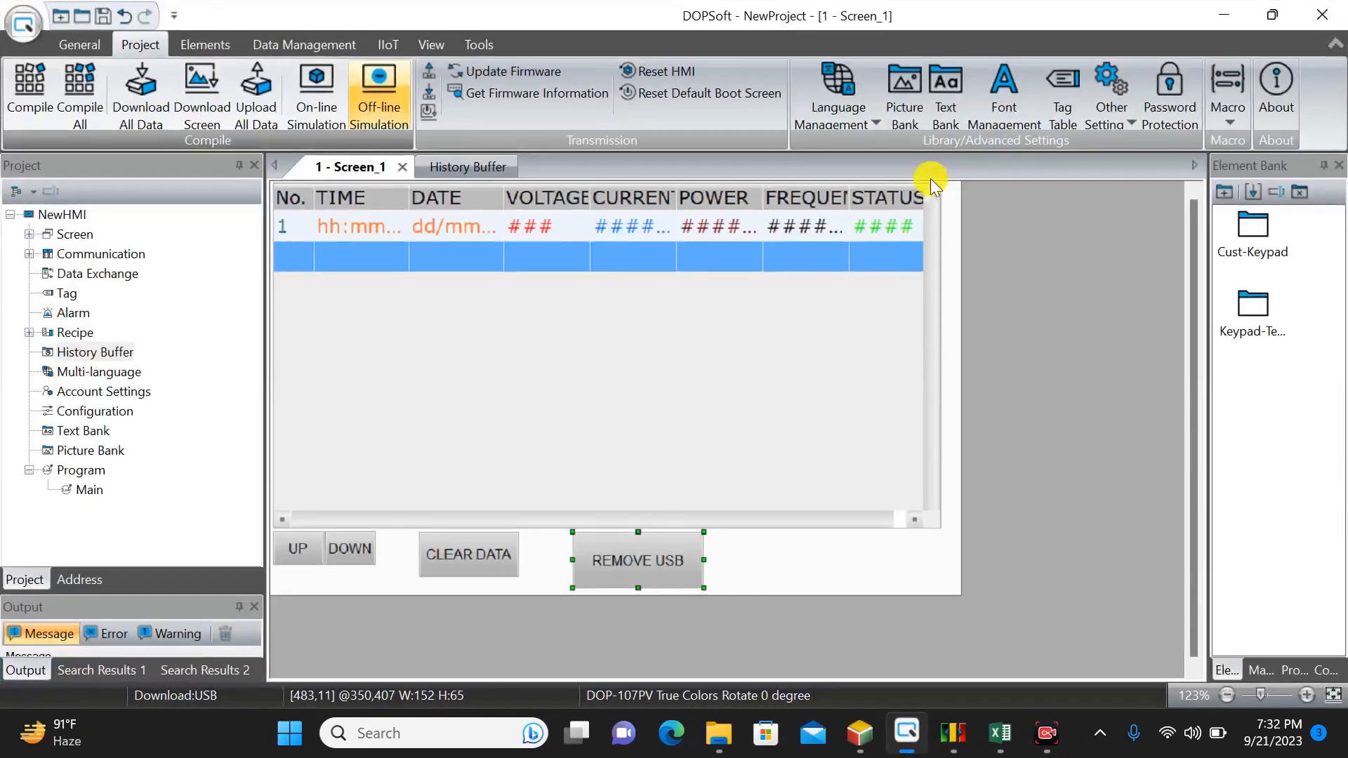
Check the historical data table's style properties and the history buffer's active bit address
double_click(466, 259)
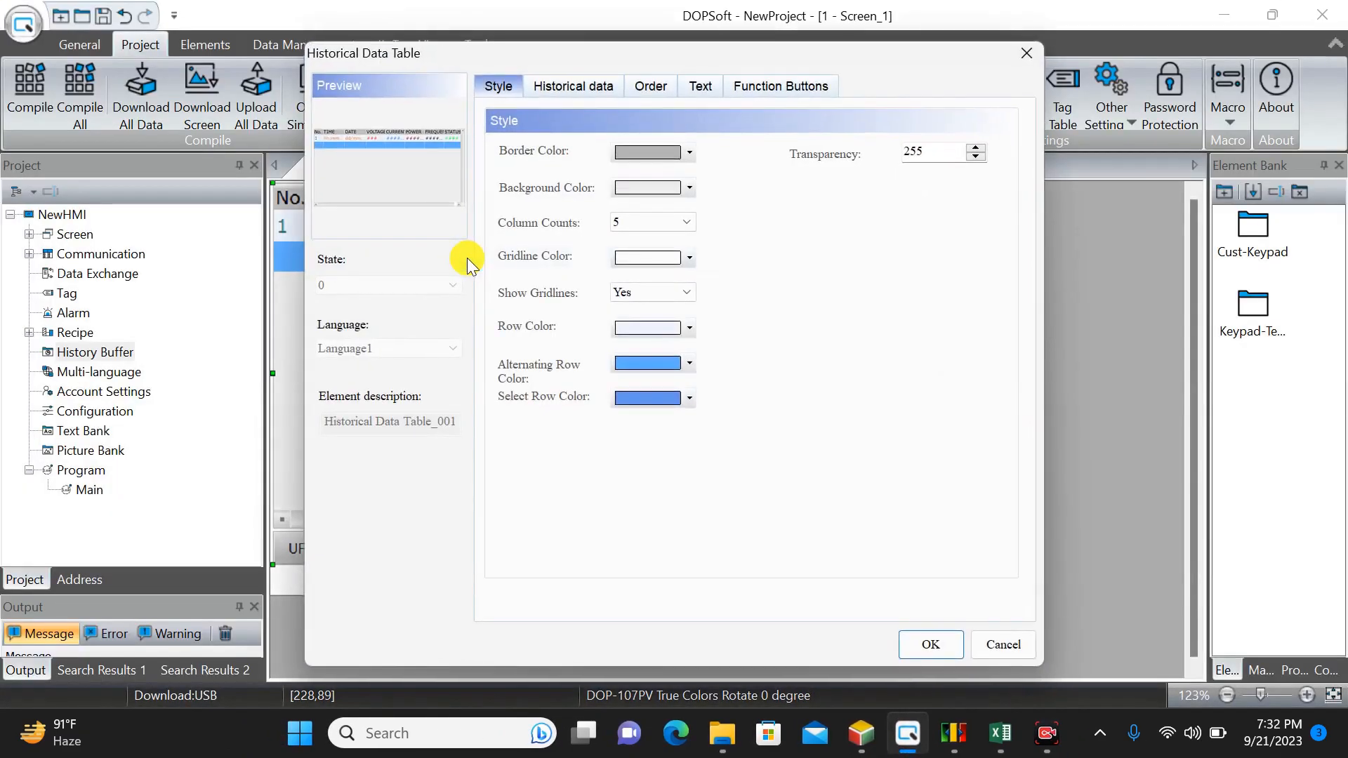
left_click(1027, 54)
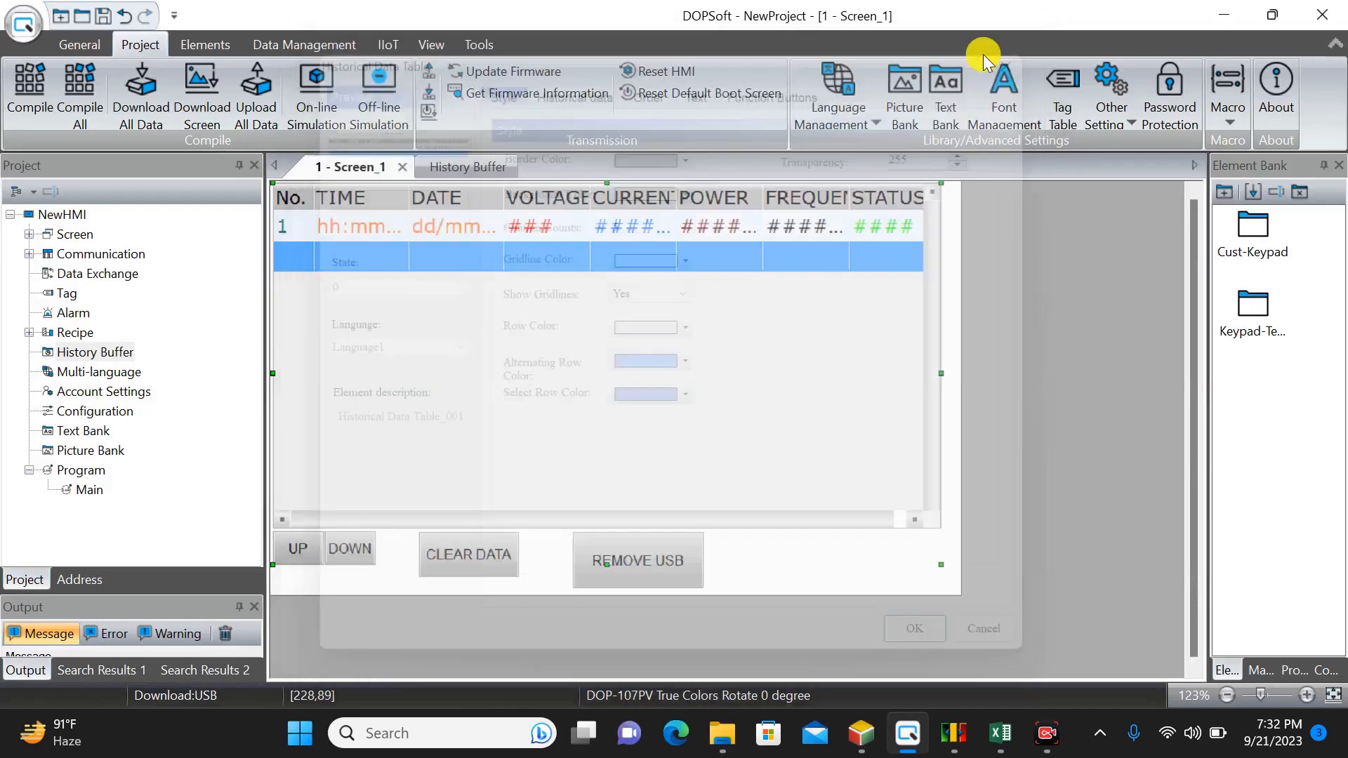
left_click(467, 169)
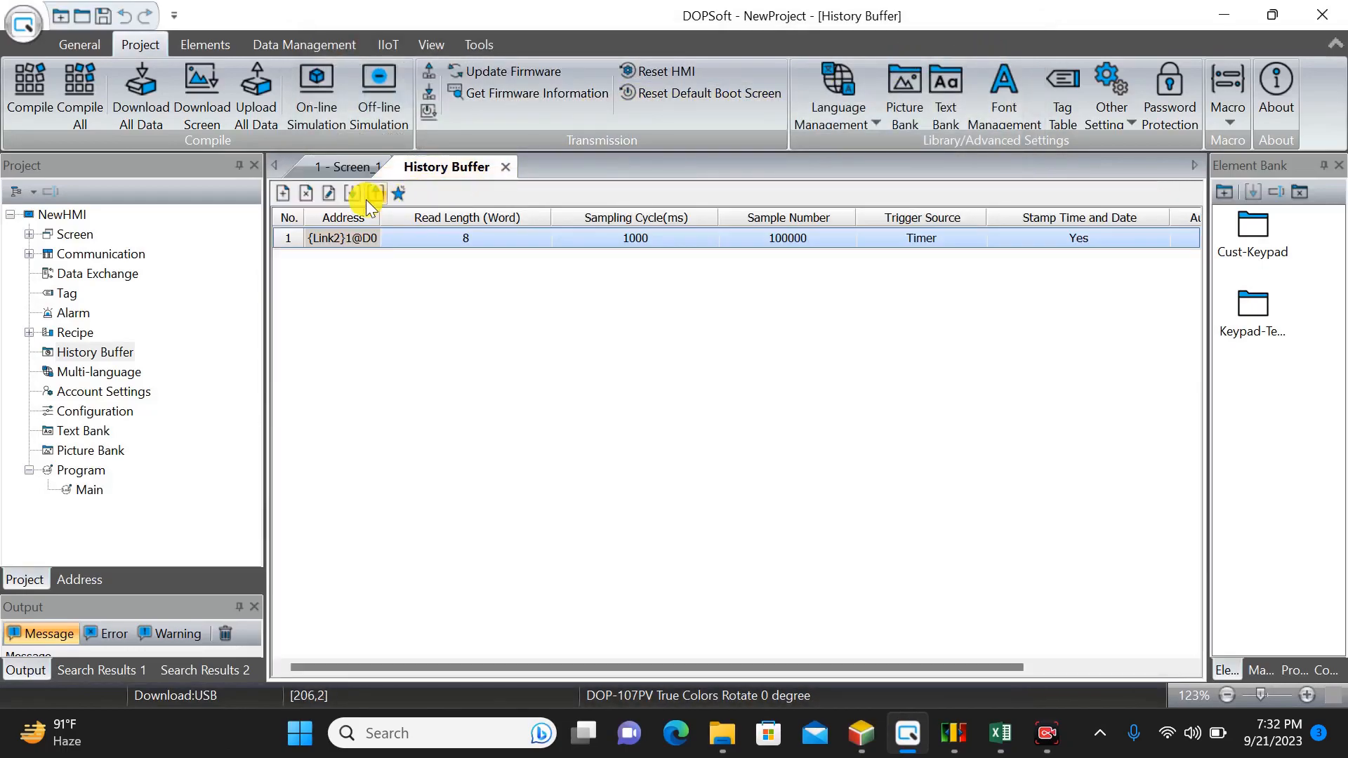
left_click(328, 194)
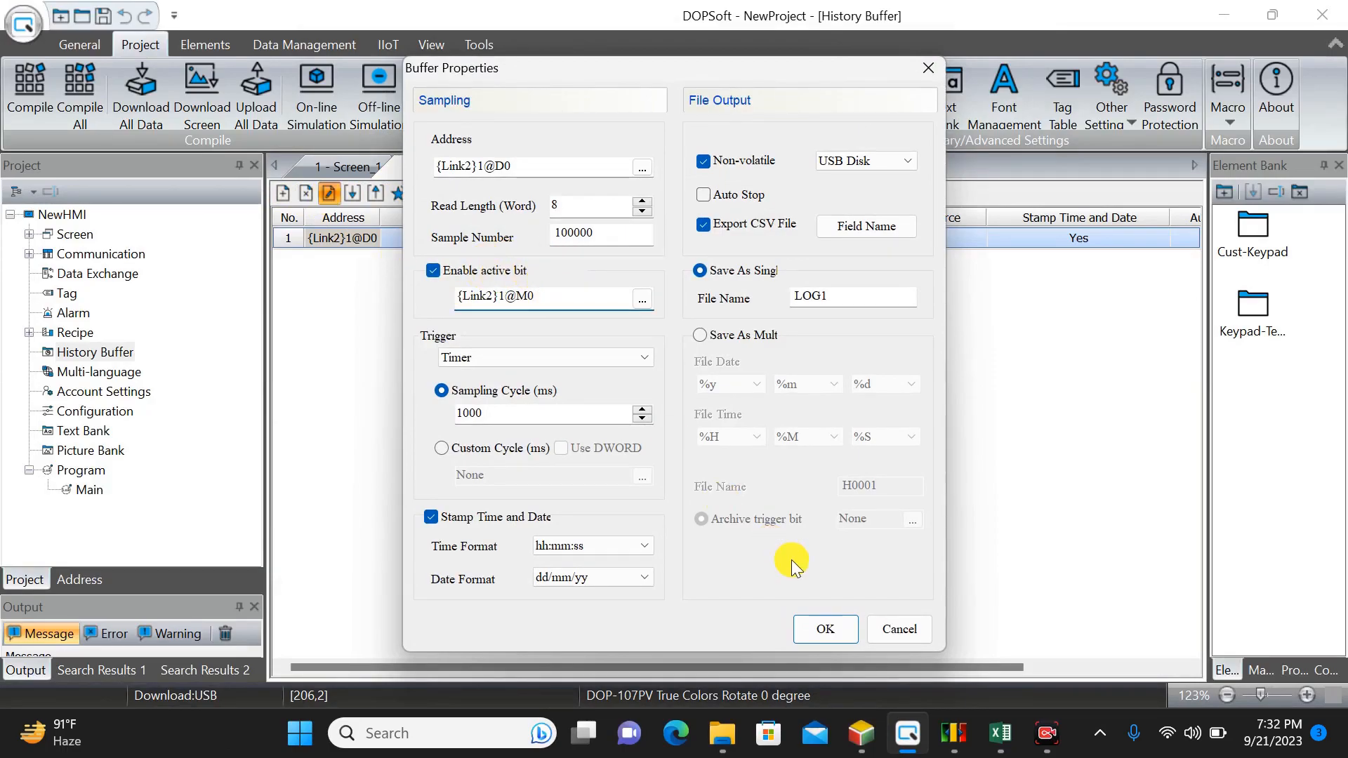
left_click(825, 628)
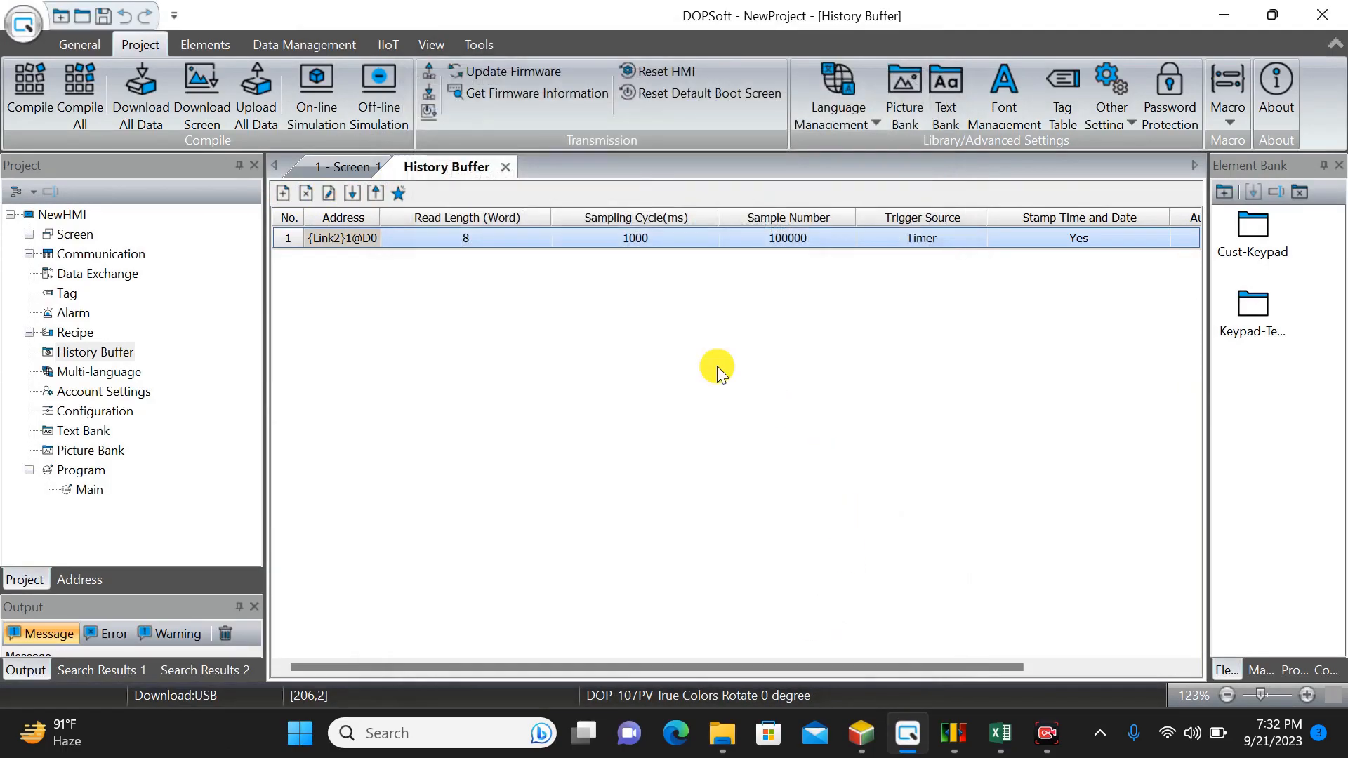
On Screen_1, place a Maintained button about 91 by 53 pixels beside the REMOVE USB button
left_click(346, 167)
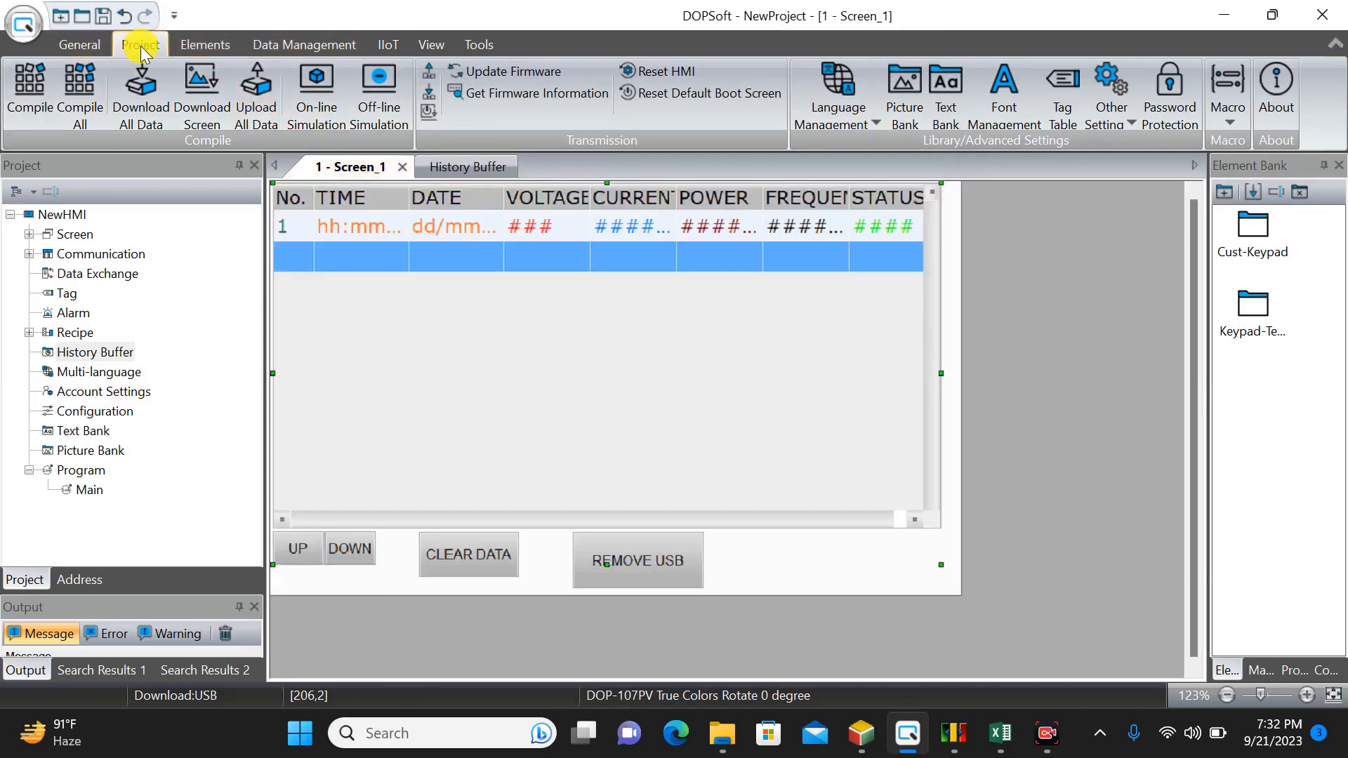
left_click(199, 45)
left_click(26, 95)
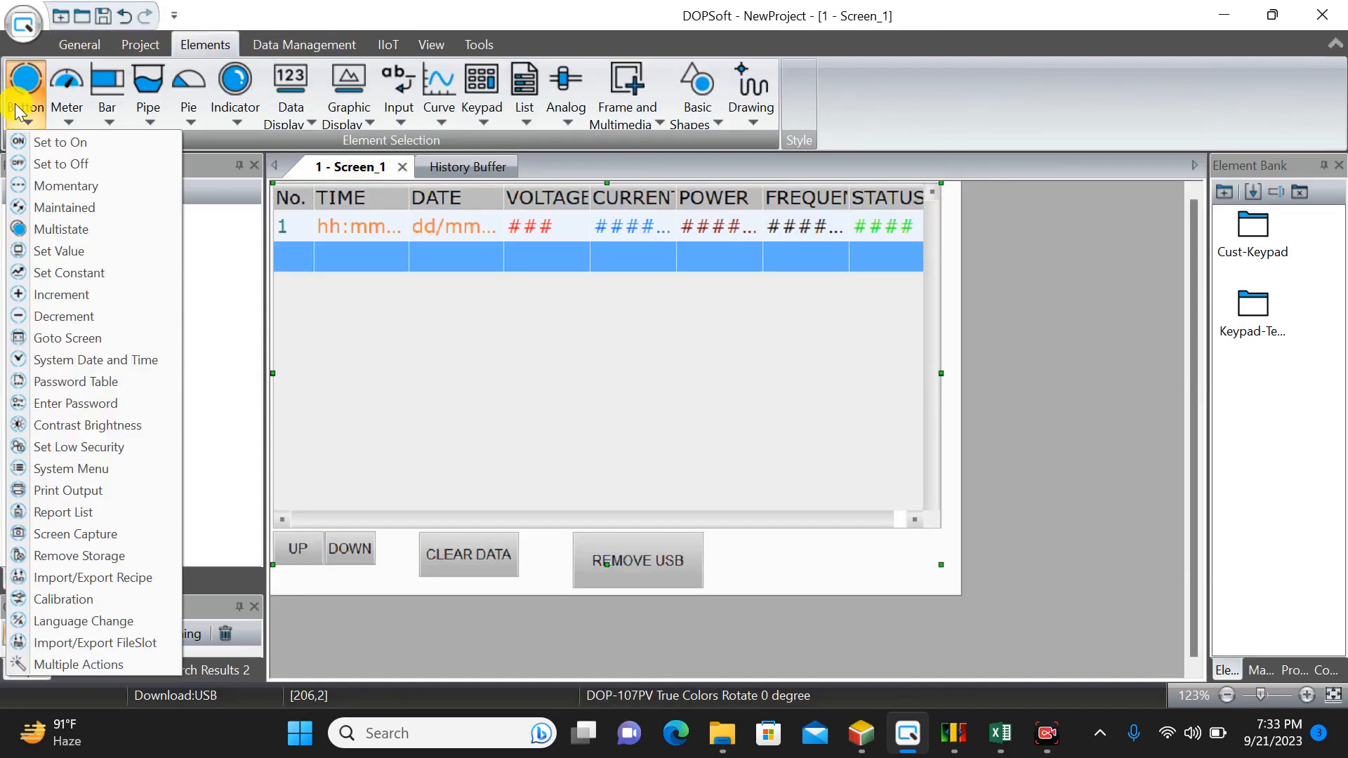
left_click(67, 208)
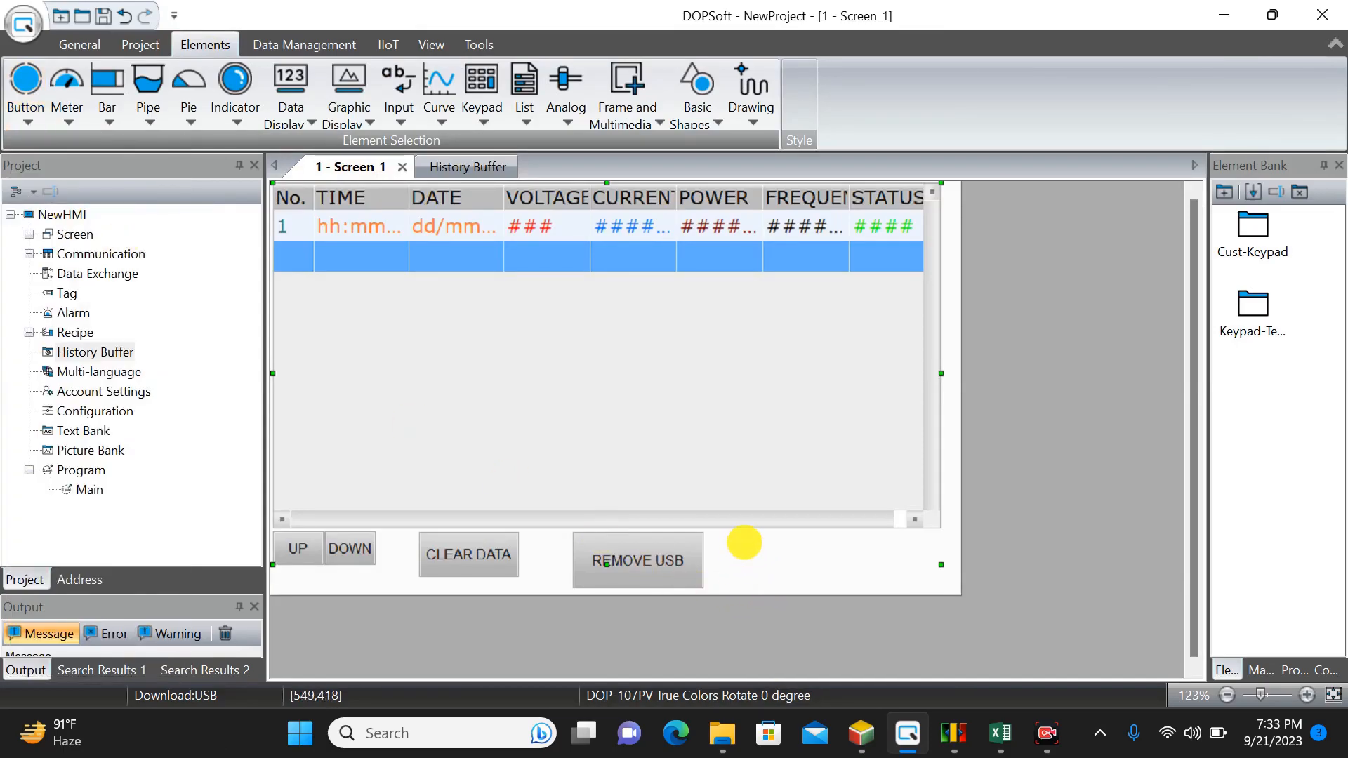
left_click_drag(746, 542, 823, 587)
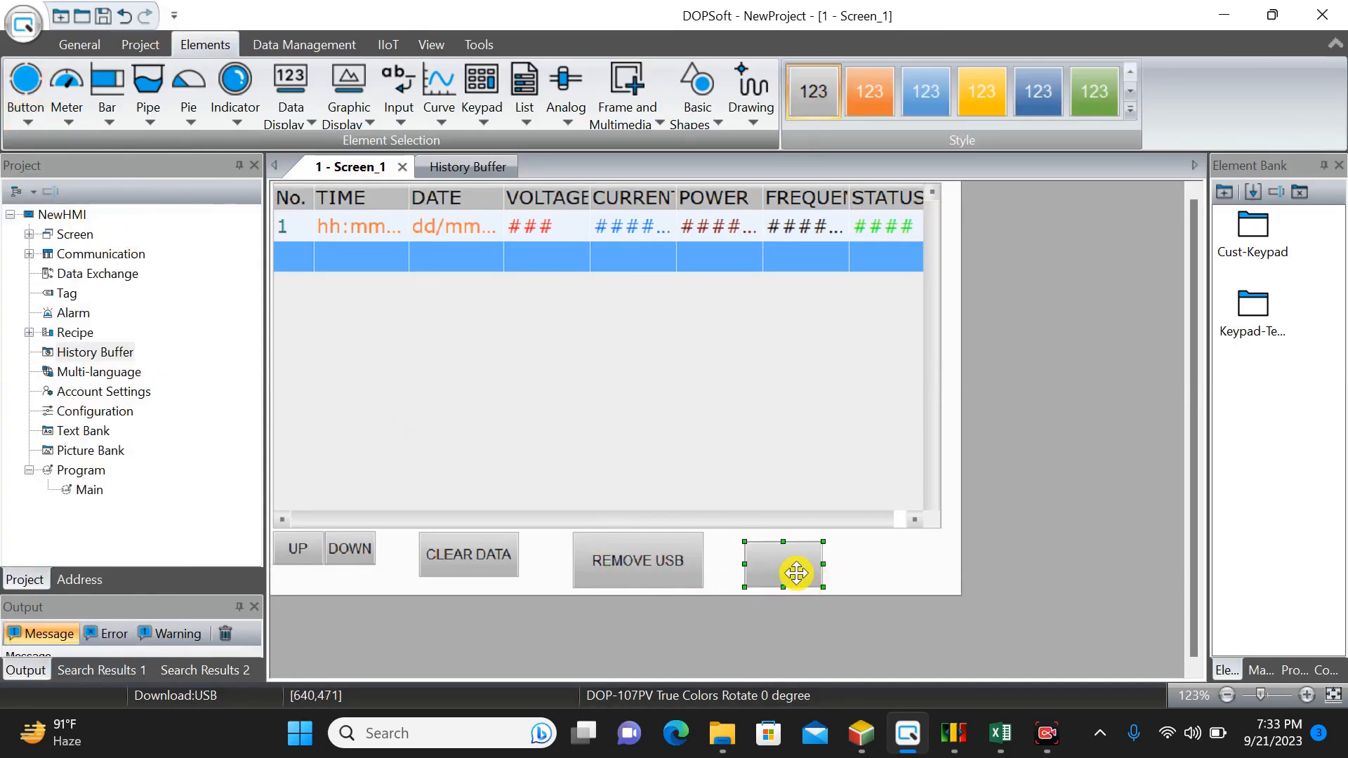
Set the Maintained button's write address to {Link2}1@M0 and apply its properties
double_click(797, 579)
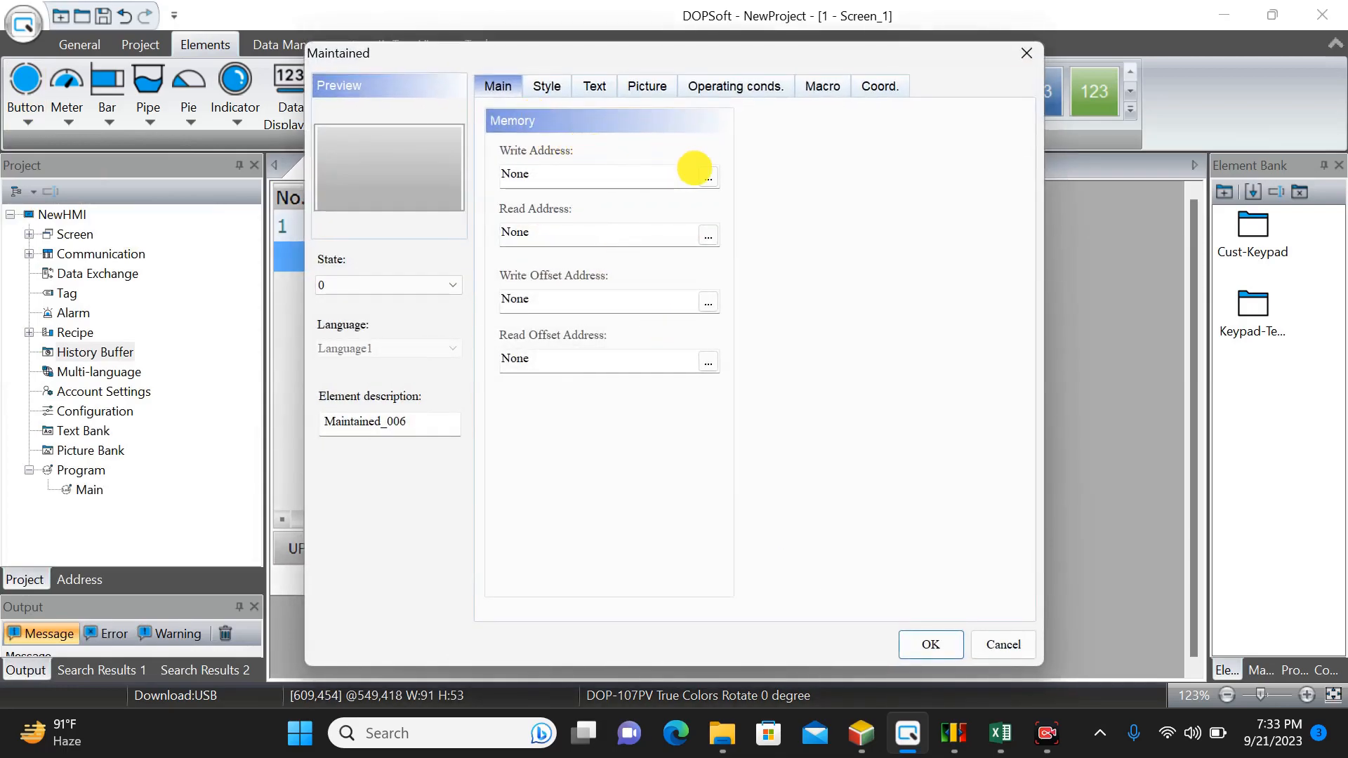
left_click(708, 176)
left_click(762, 195)
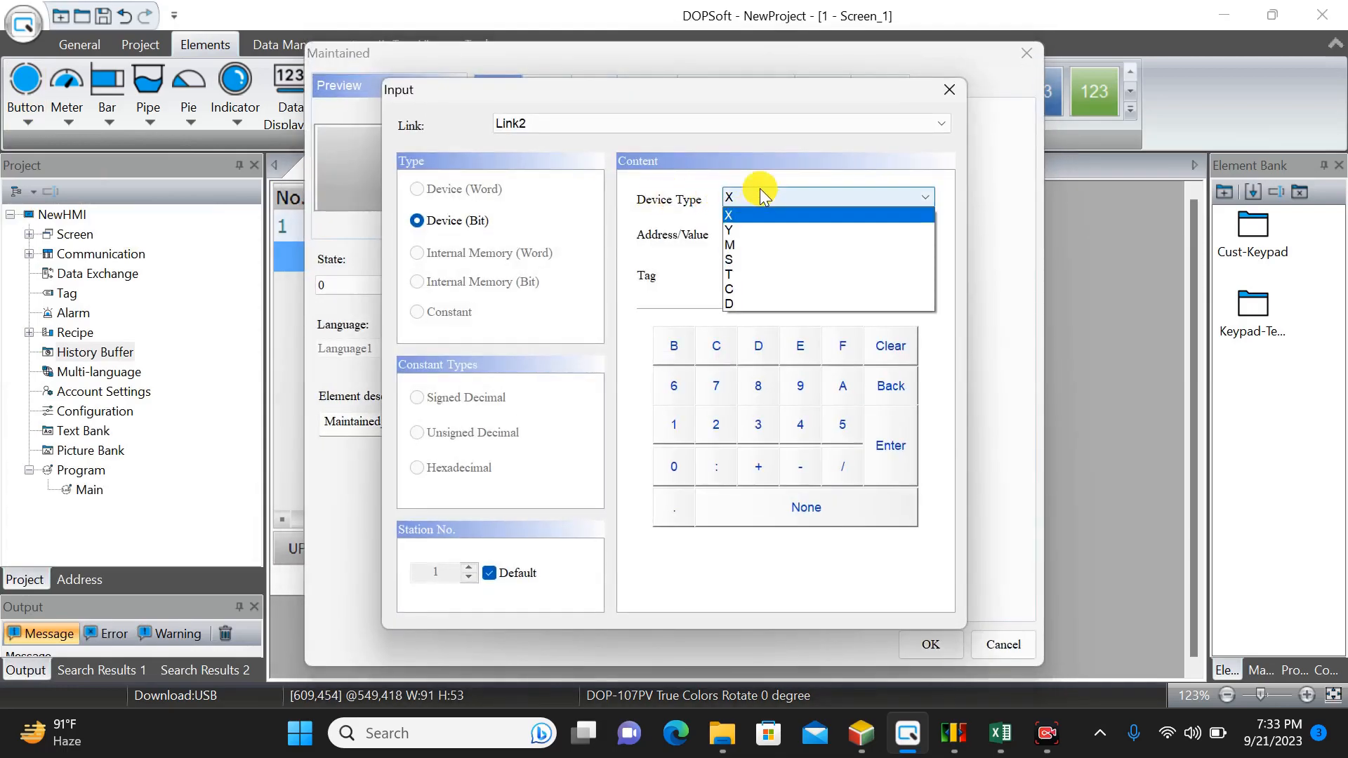
left_click(756, 244)
left_click(674, 466)
left_click(890, 462)
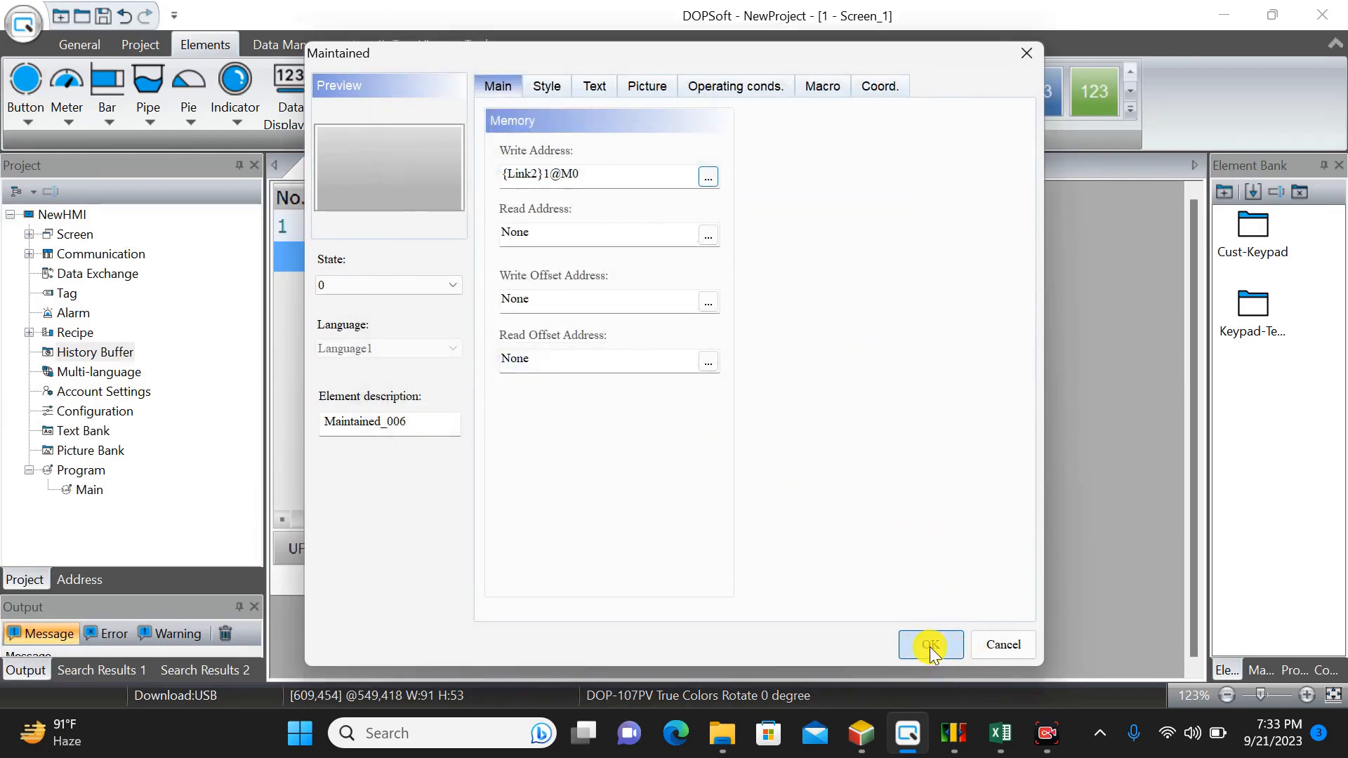
left_click(929, 645)
Label state 0 of the Maintained button "START" and apply its properties
double_click(800, 573)
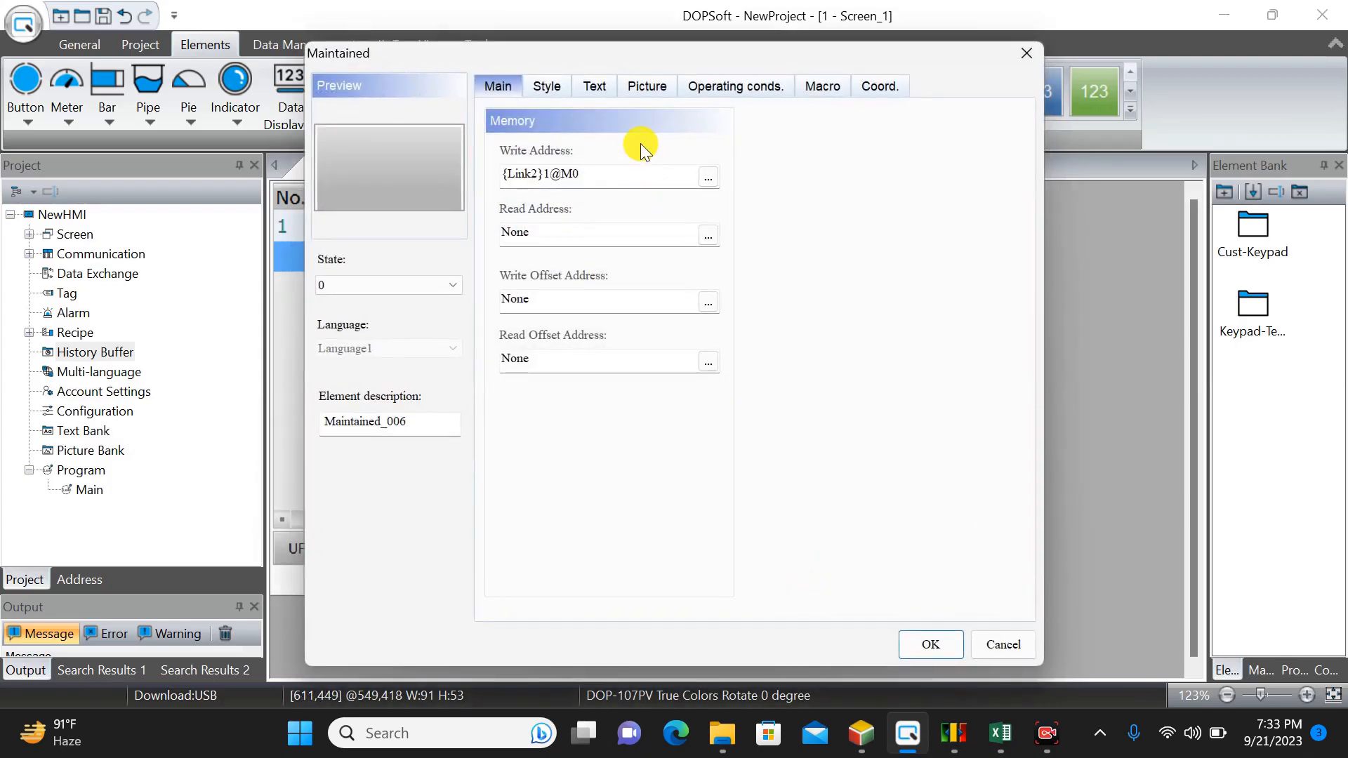
left_click(593, 87)
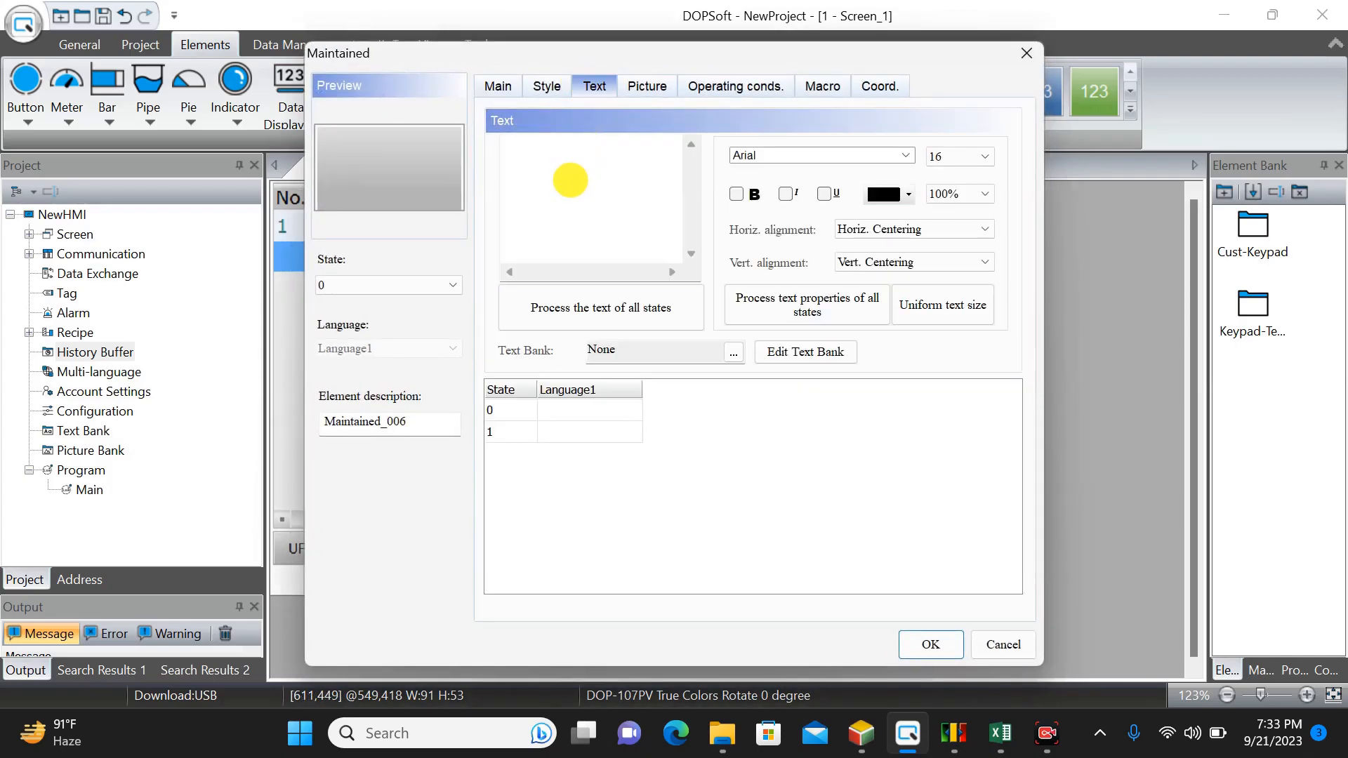
left_click(570, 181)
type("START")
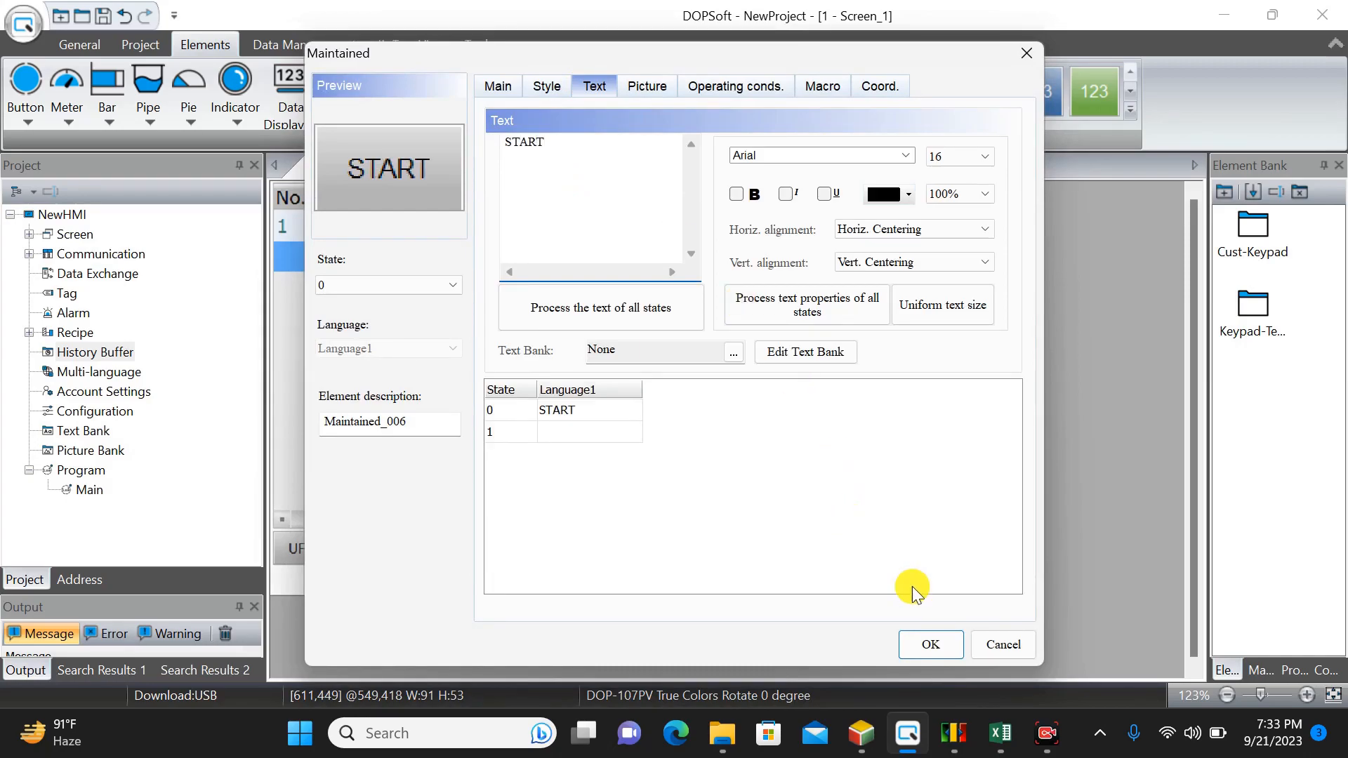
left_click(933, 642)
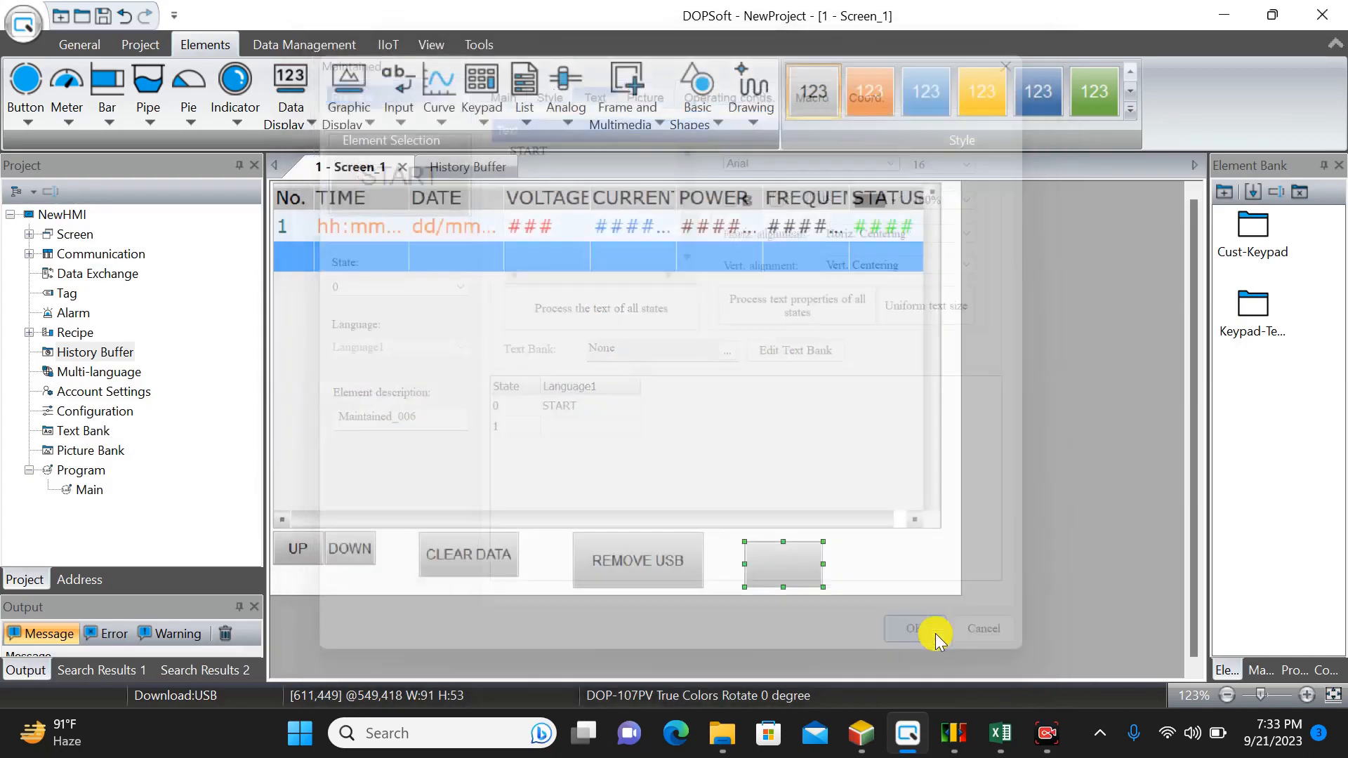
left_click(1042, 750)
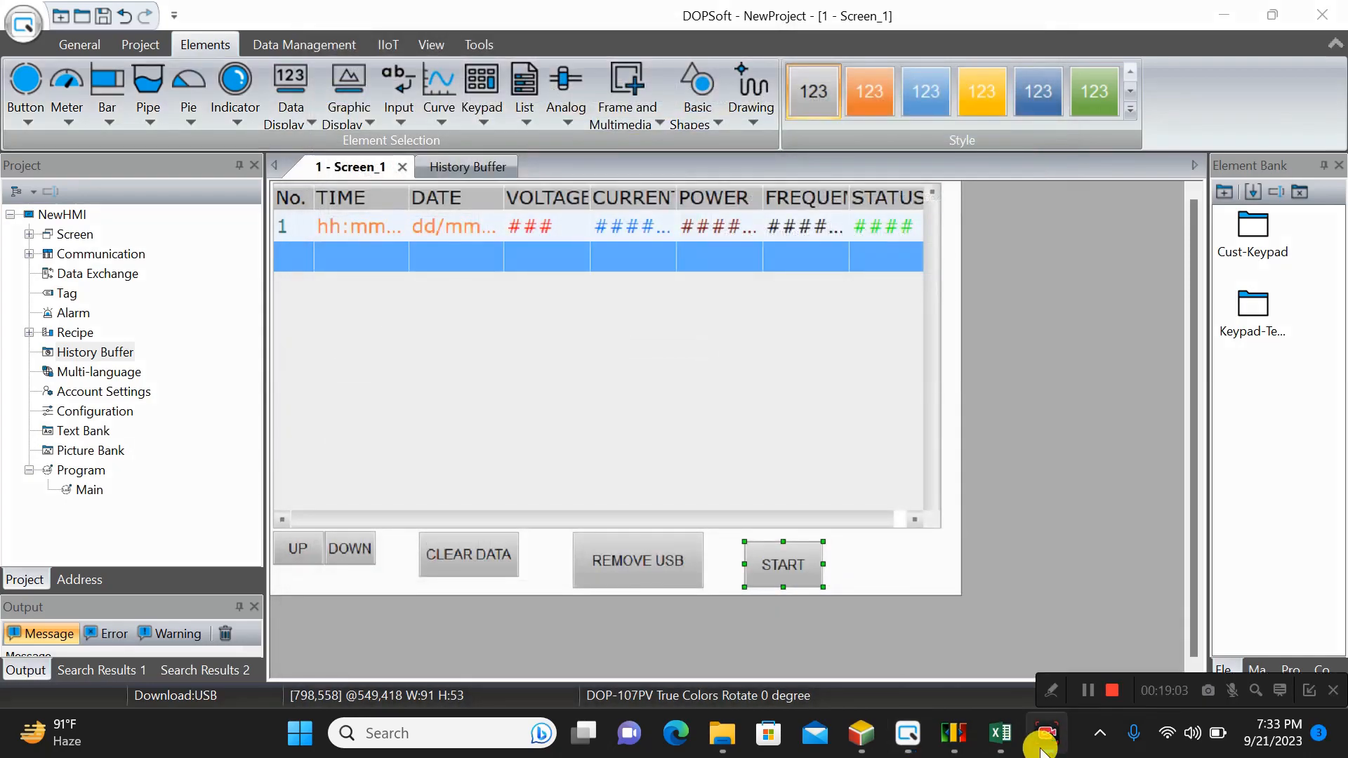
Run an off-line simulation, test the START and CLEAR DATA buttons, and close the emulator
left_click(1042, 749)
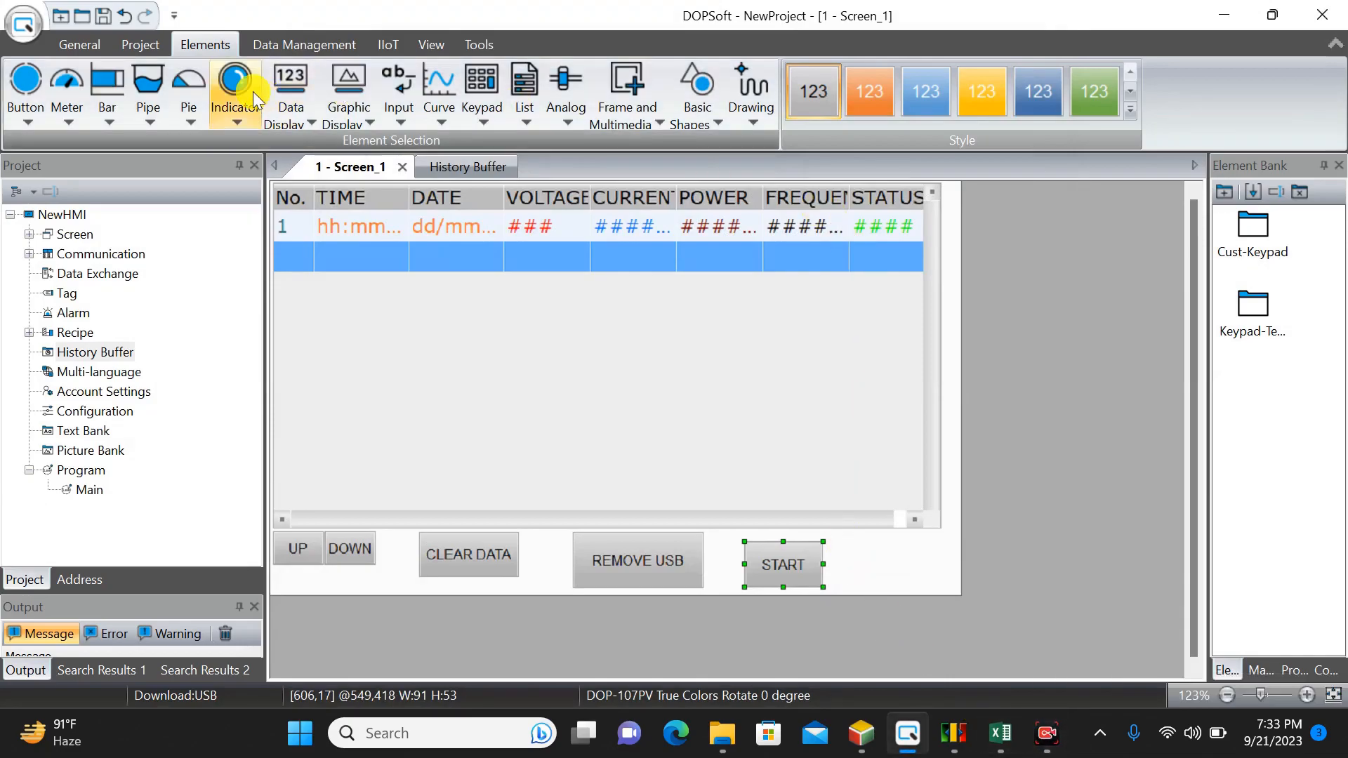
left_click(133, 45)
left_click(365, 94)
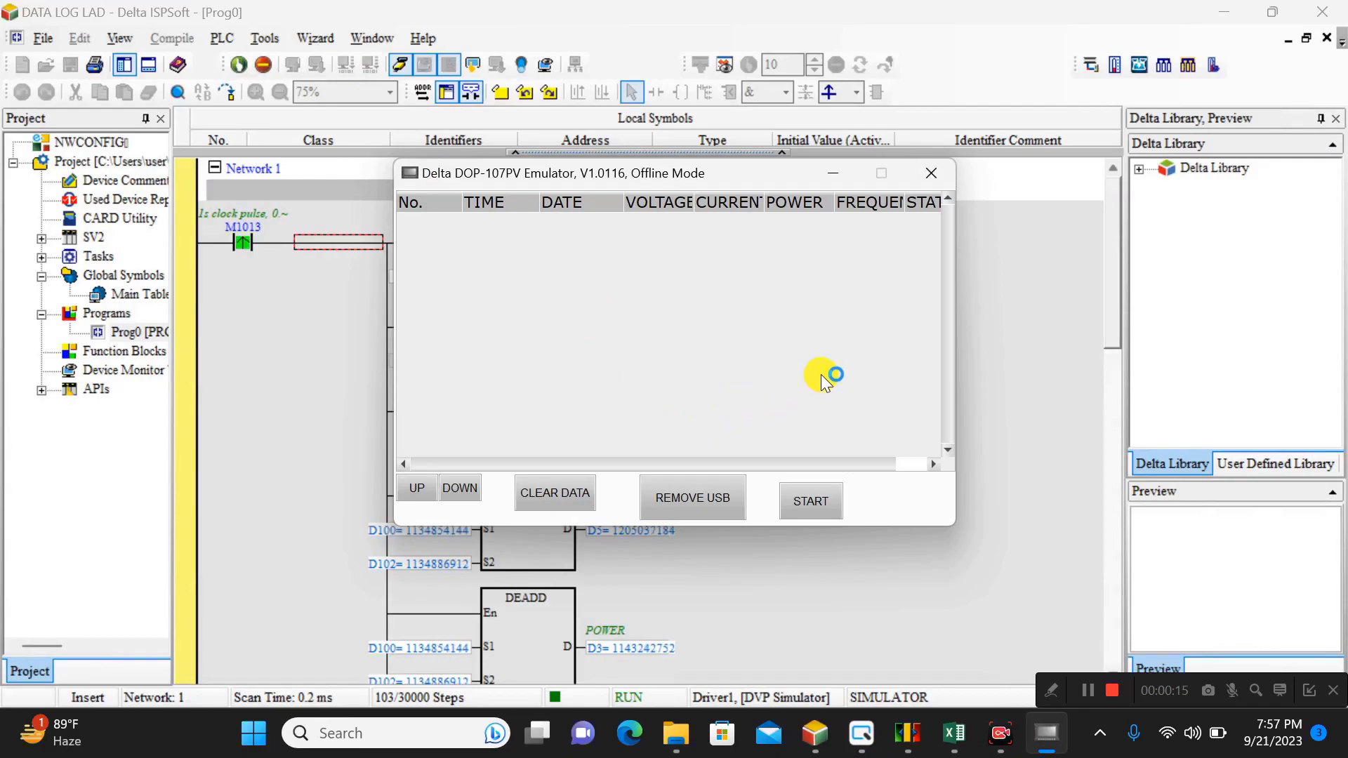
left_click(824, 510)
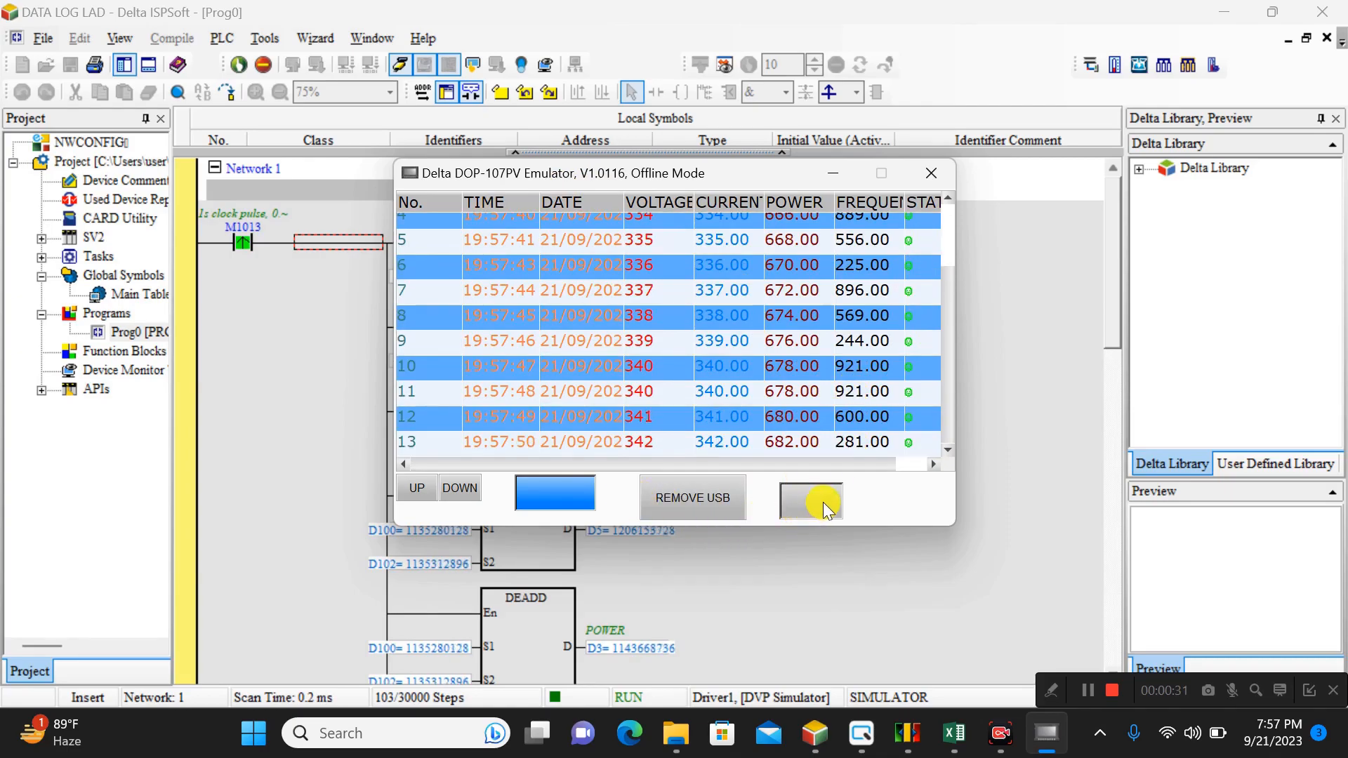
left_click(824, 504)
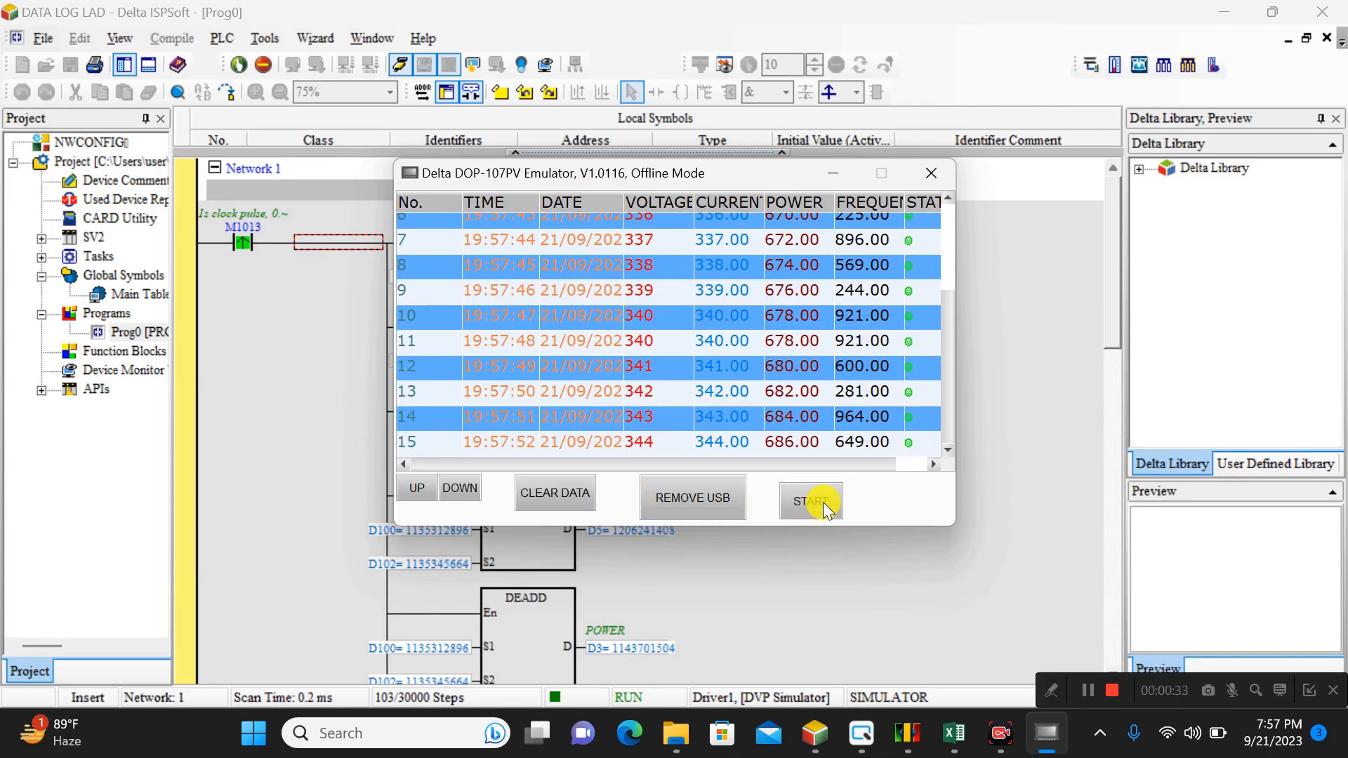
left_click(552, 500)
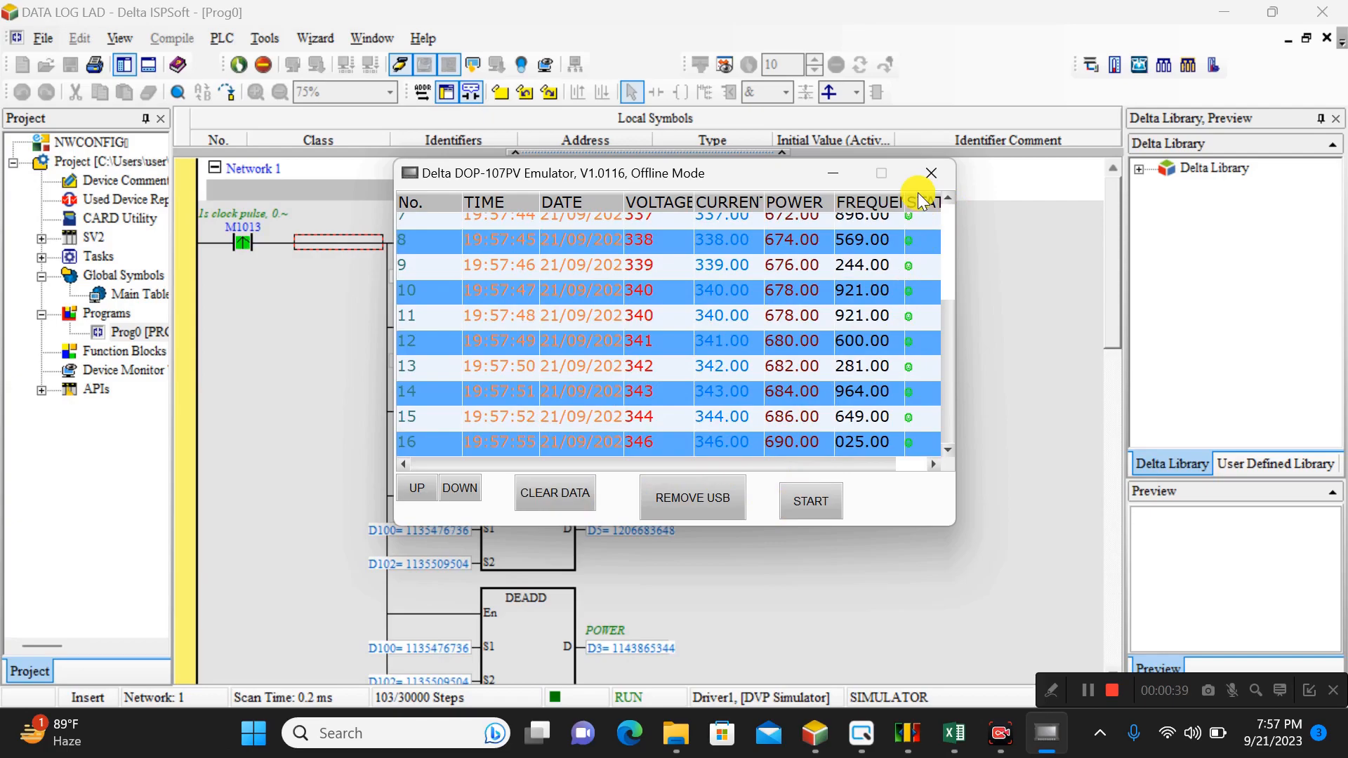
left_click(941, 172)
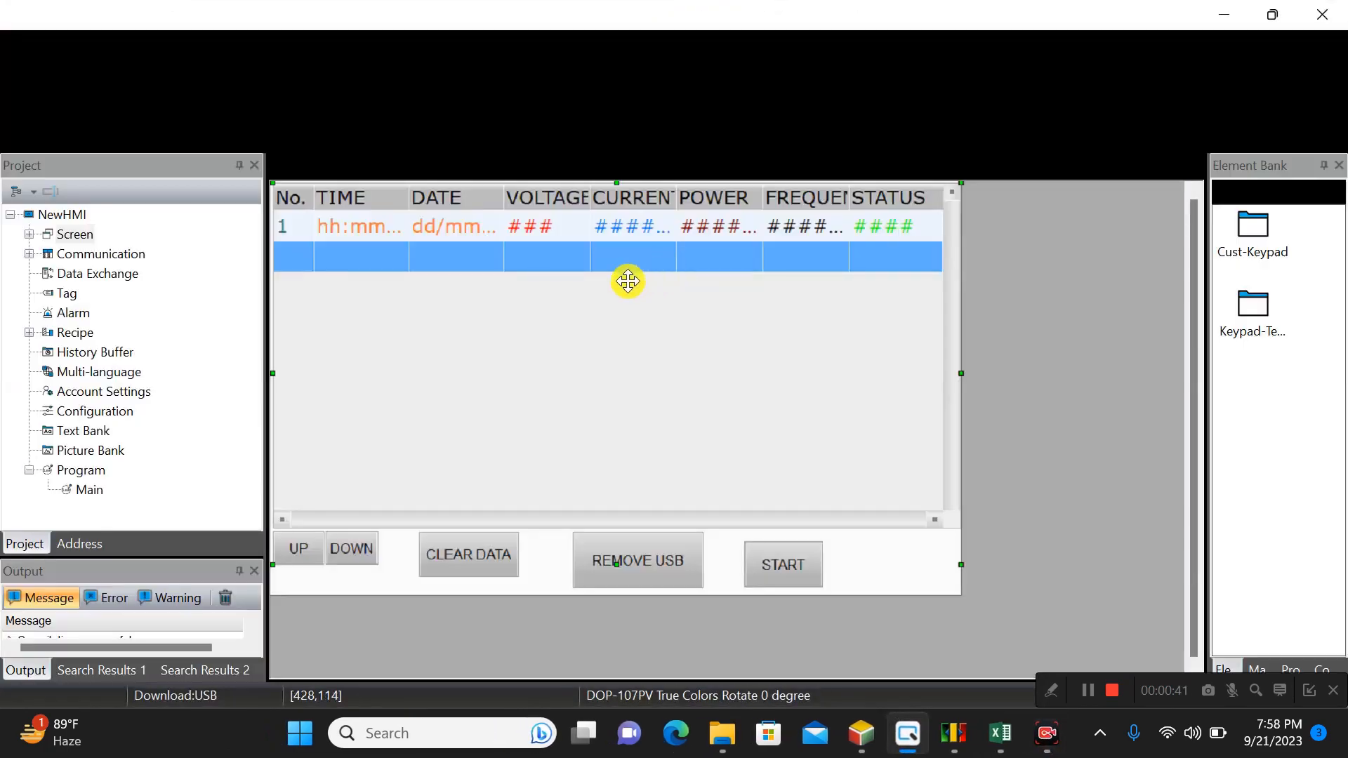
Check the write addresses of the CLEAR DATA and START buttons on Screen_1
double_click(480, 559)
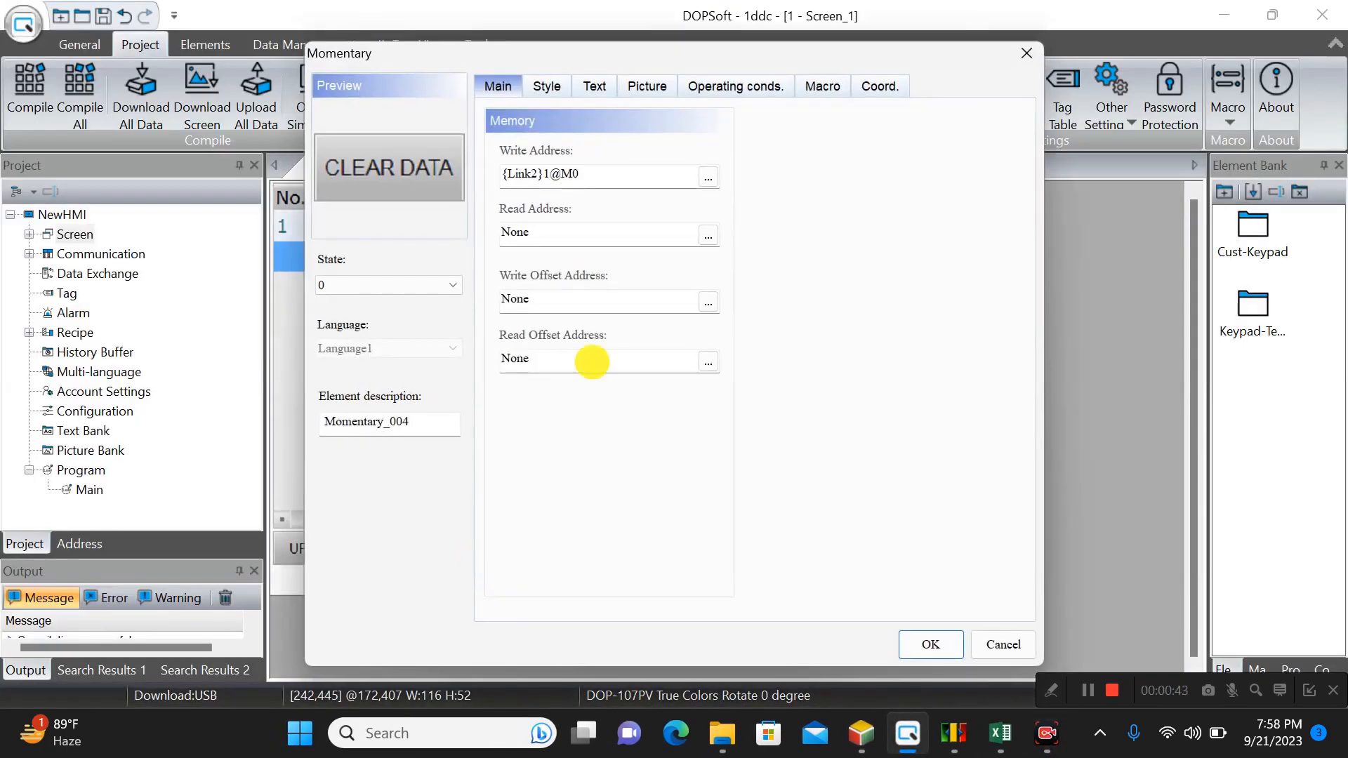
left_click(932, 646)
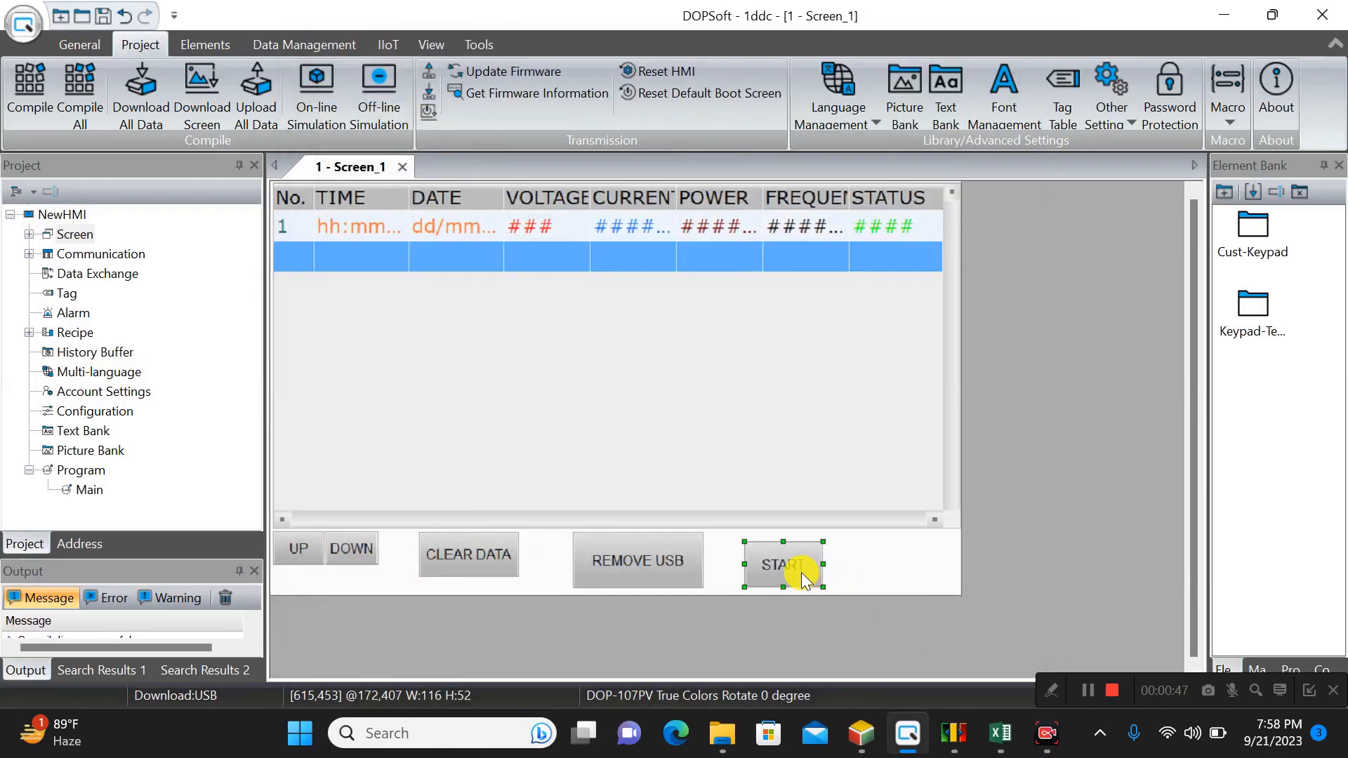
double_click(802, 578)
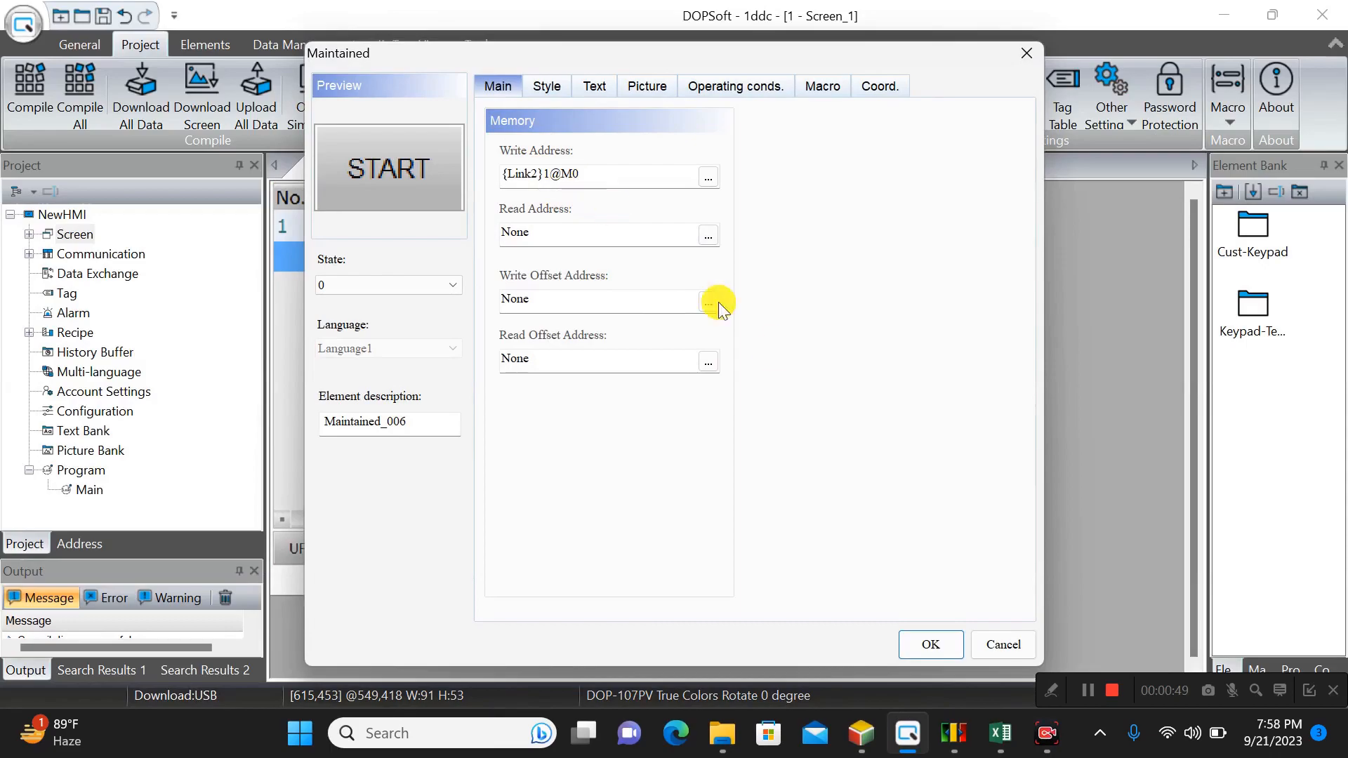
left_click(931, 644)
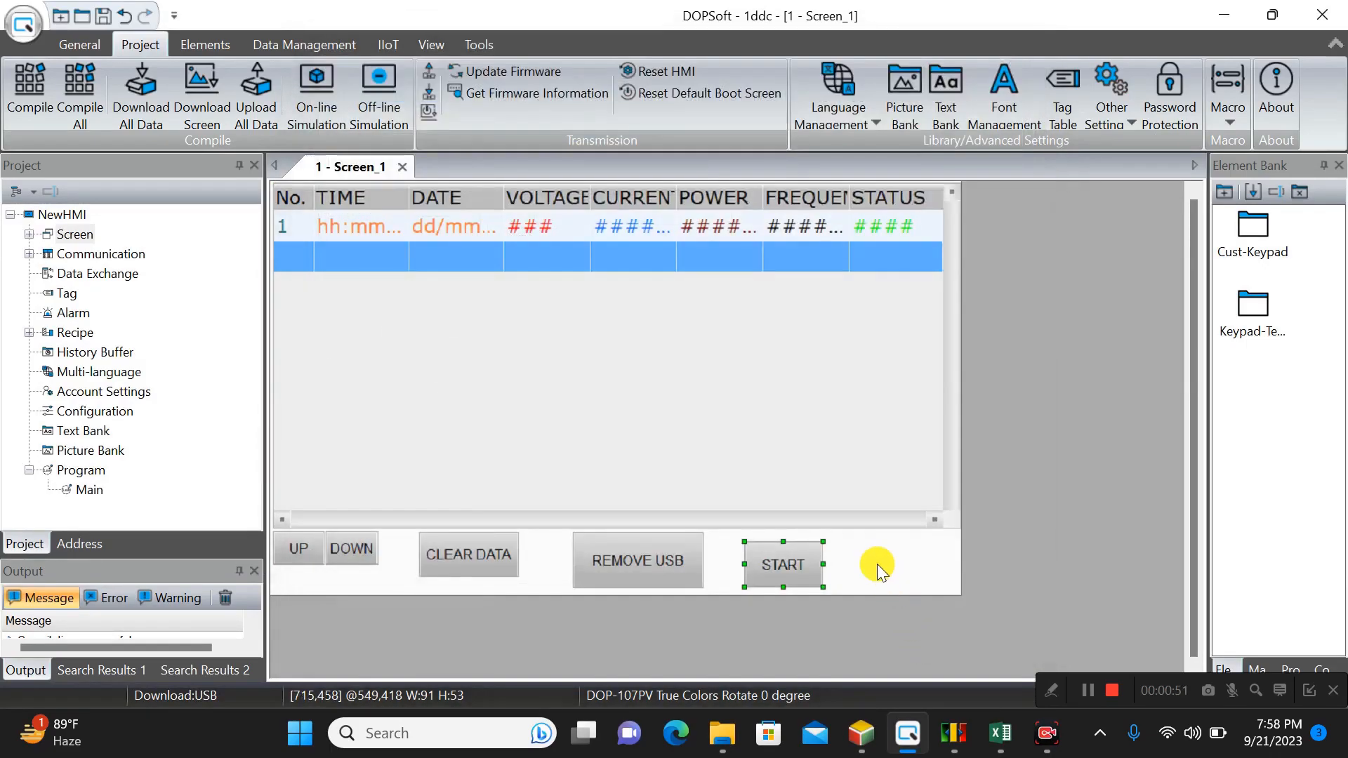
Set the CLEAR DATA button's write address to {Link2}1@M1 and apply its properties
double_click(469, 557)
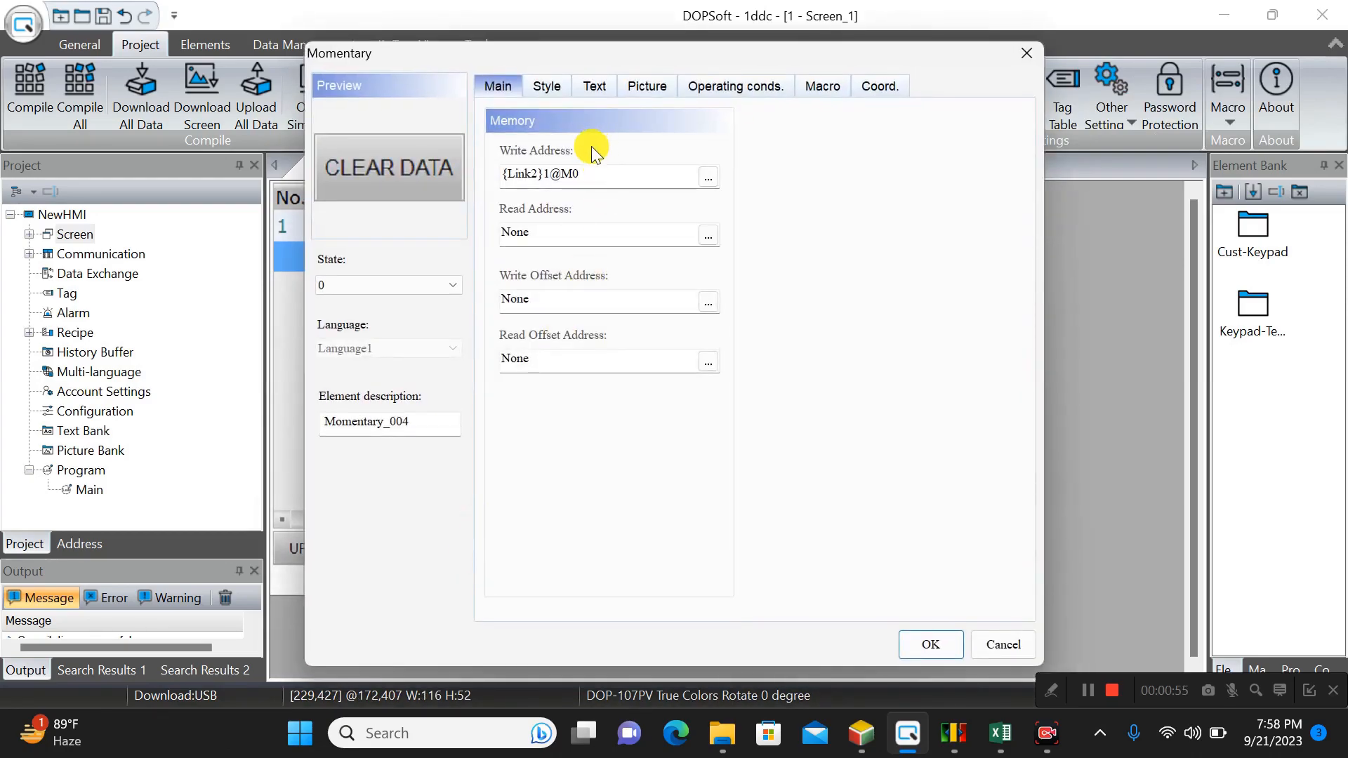
left_click(589, 172)
type("1")
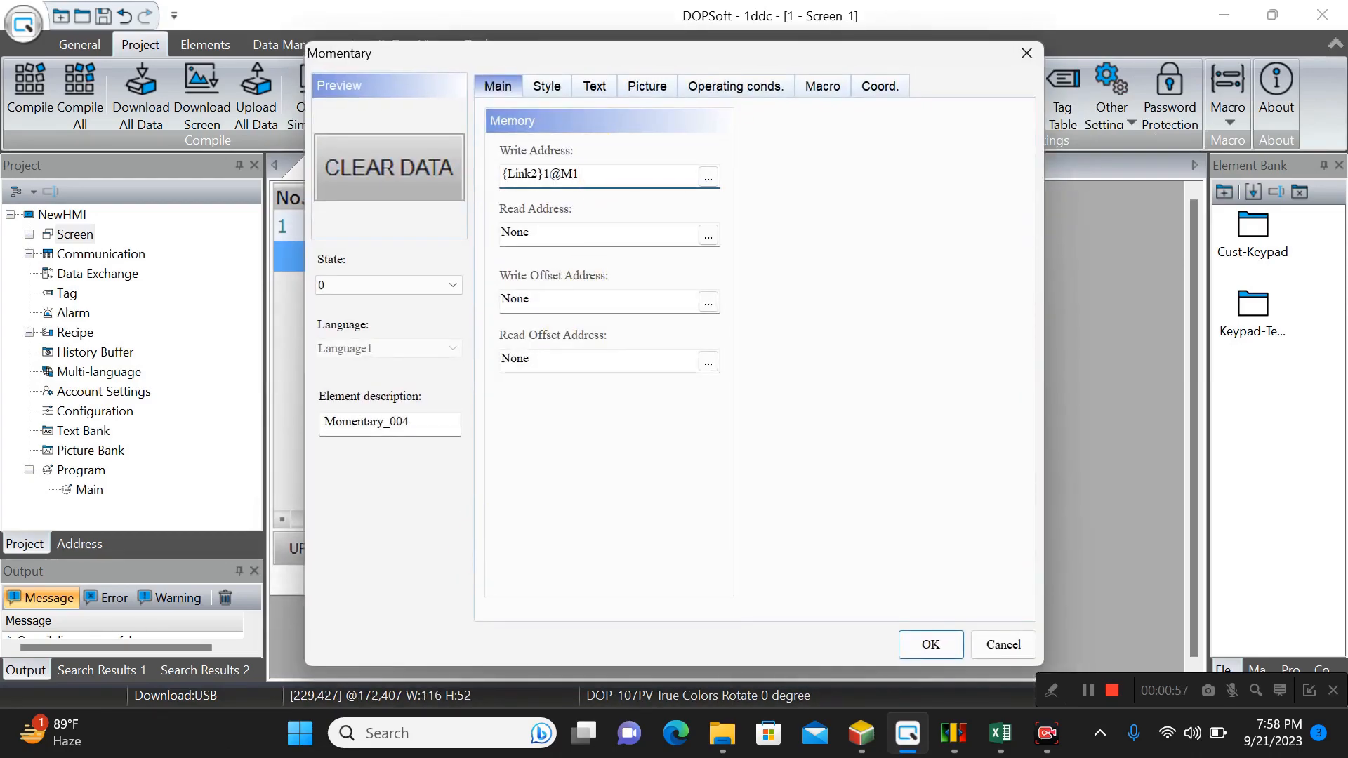
left_click(926, 644)
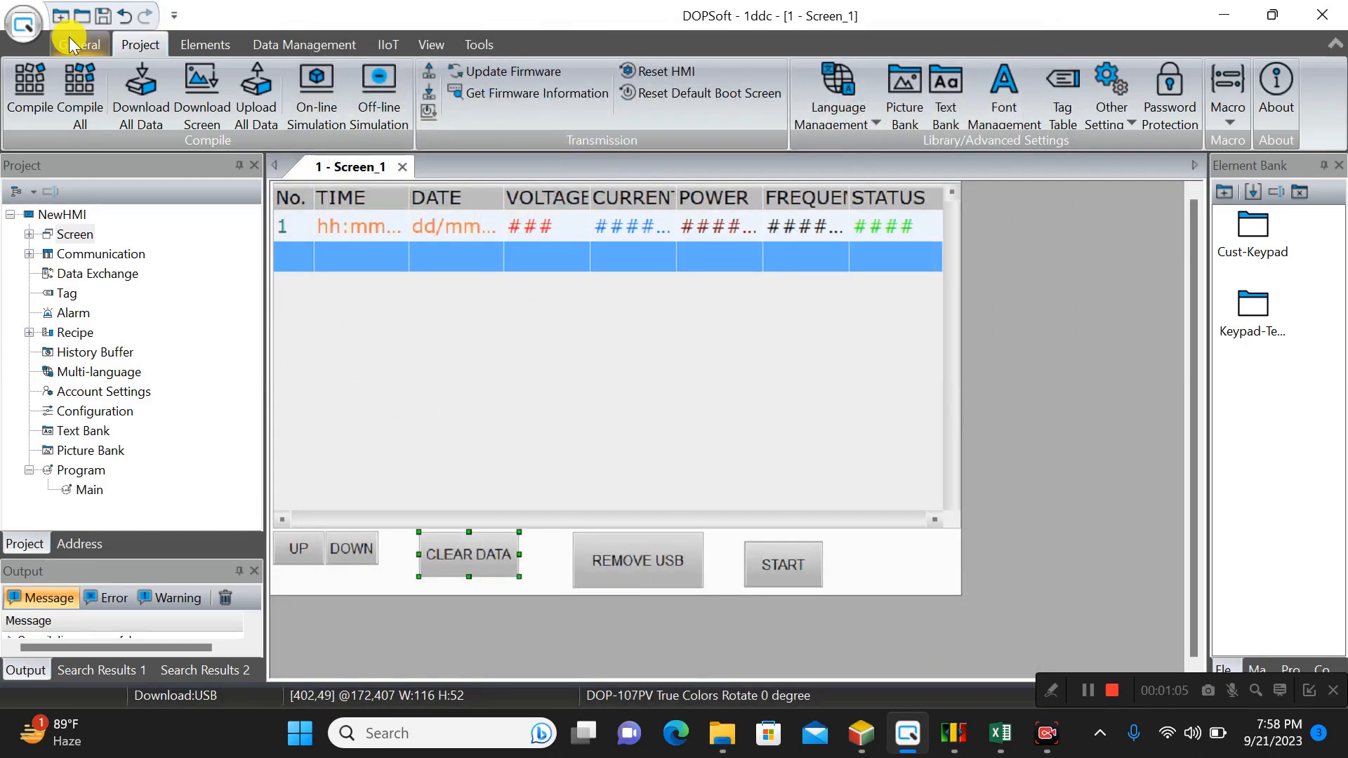
Check the Clearing History Buffer address and its clear flag bits in the Control Block configuration
left_click(70, 45)
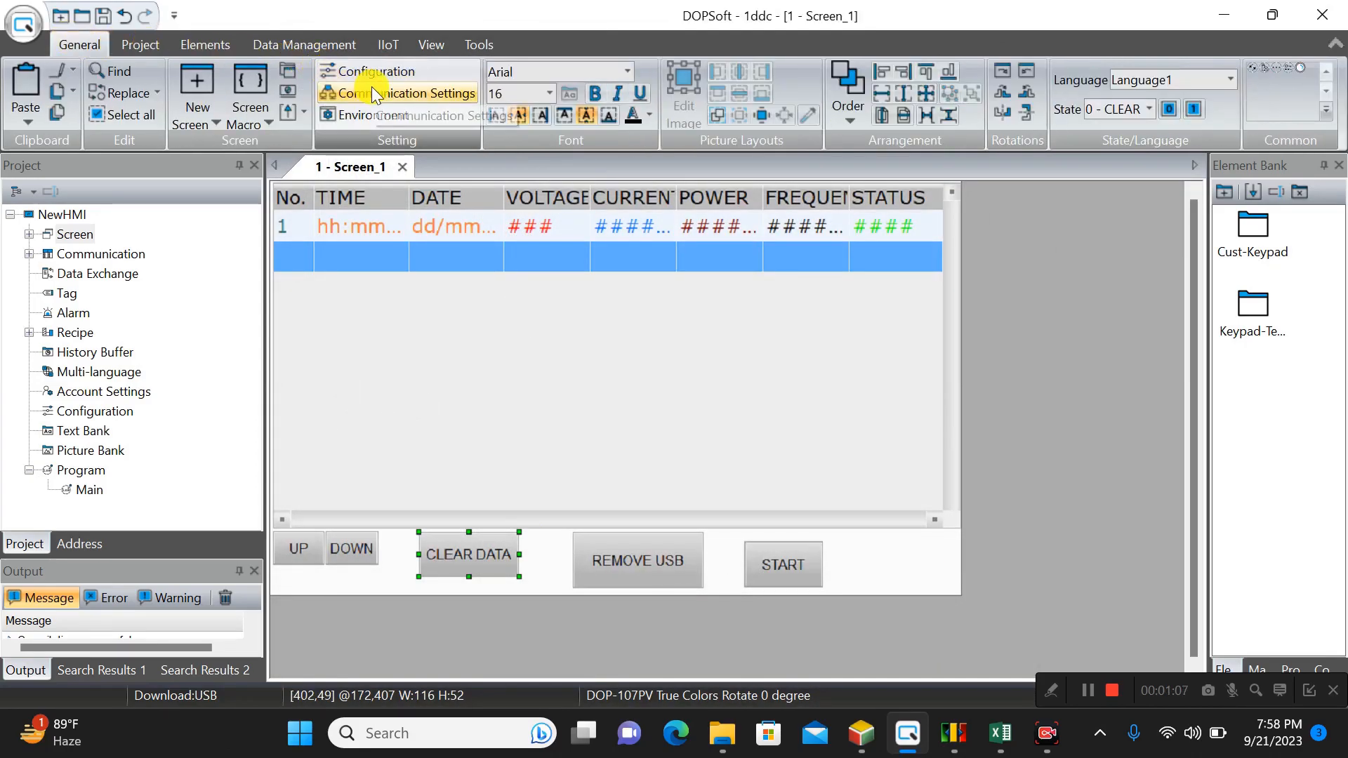
left_click(392, 77)
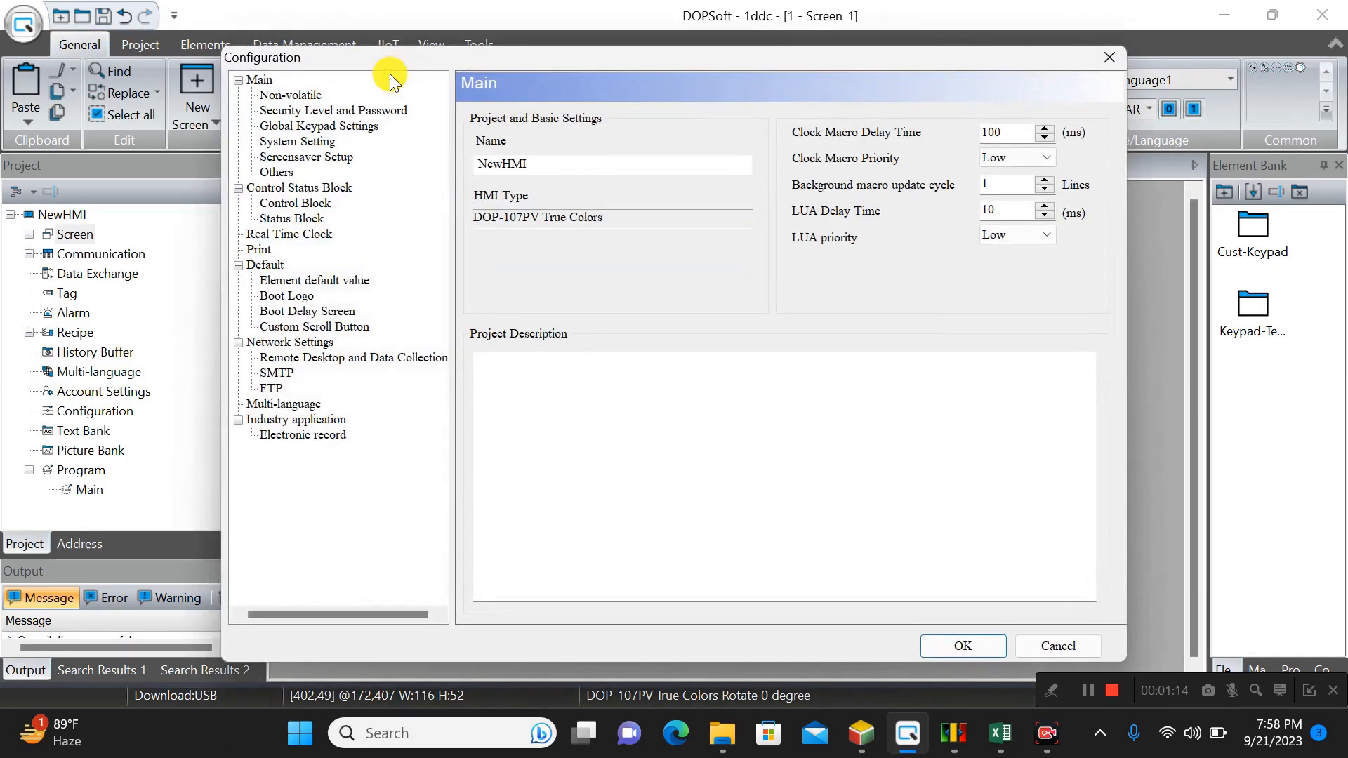
left_click(313, 205)
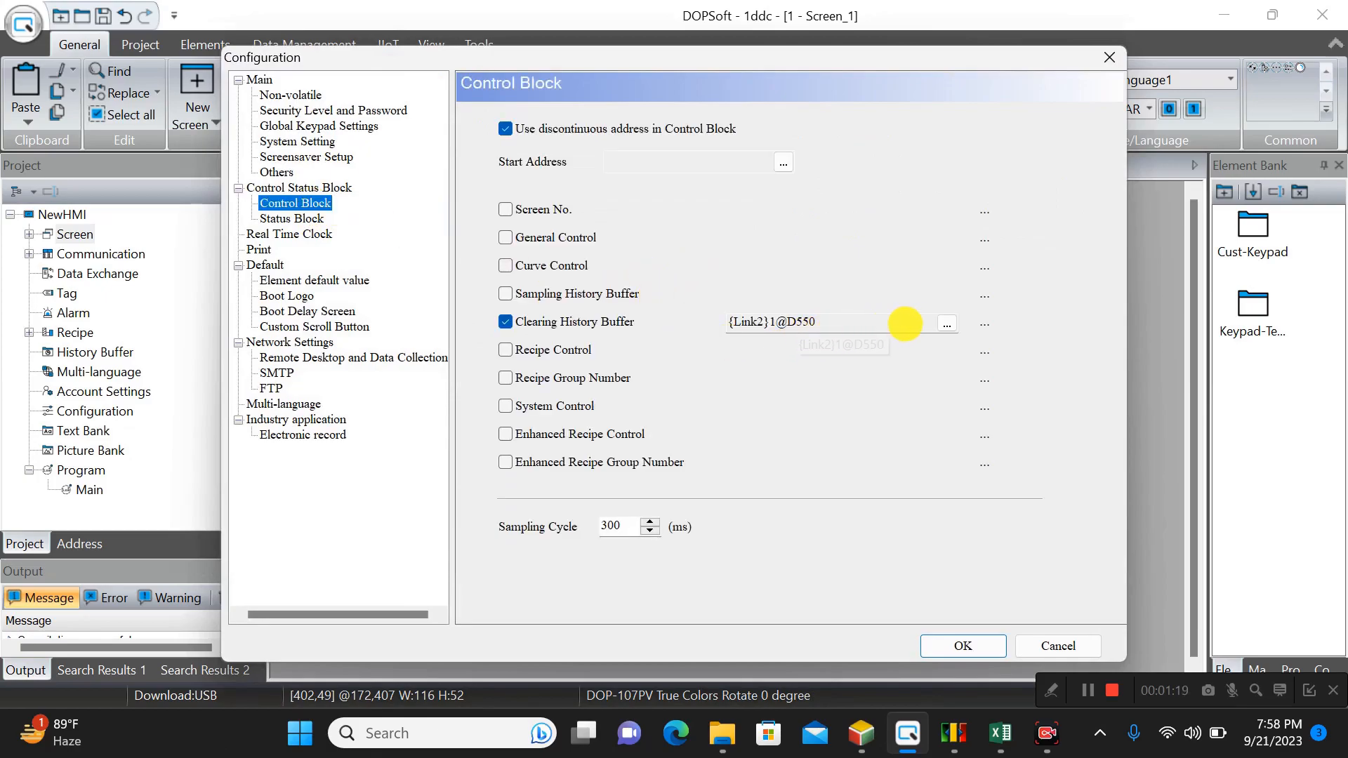
mouse_move(993, 326)
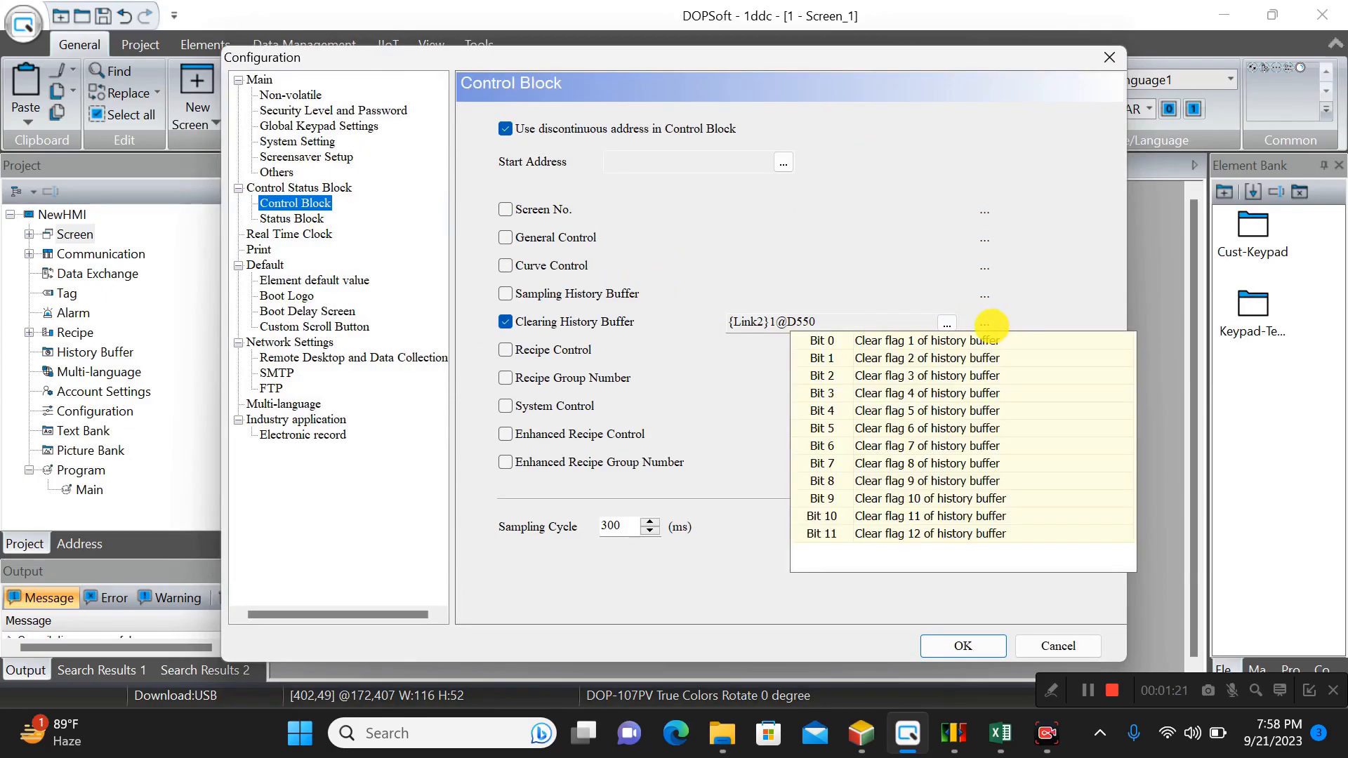
left_click(976, 646)
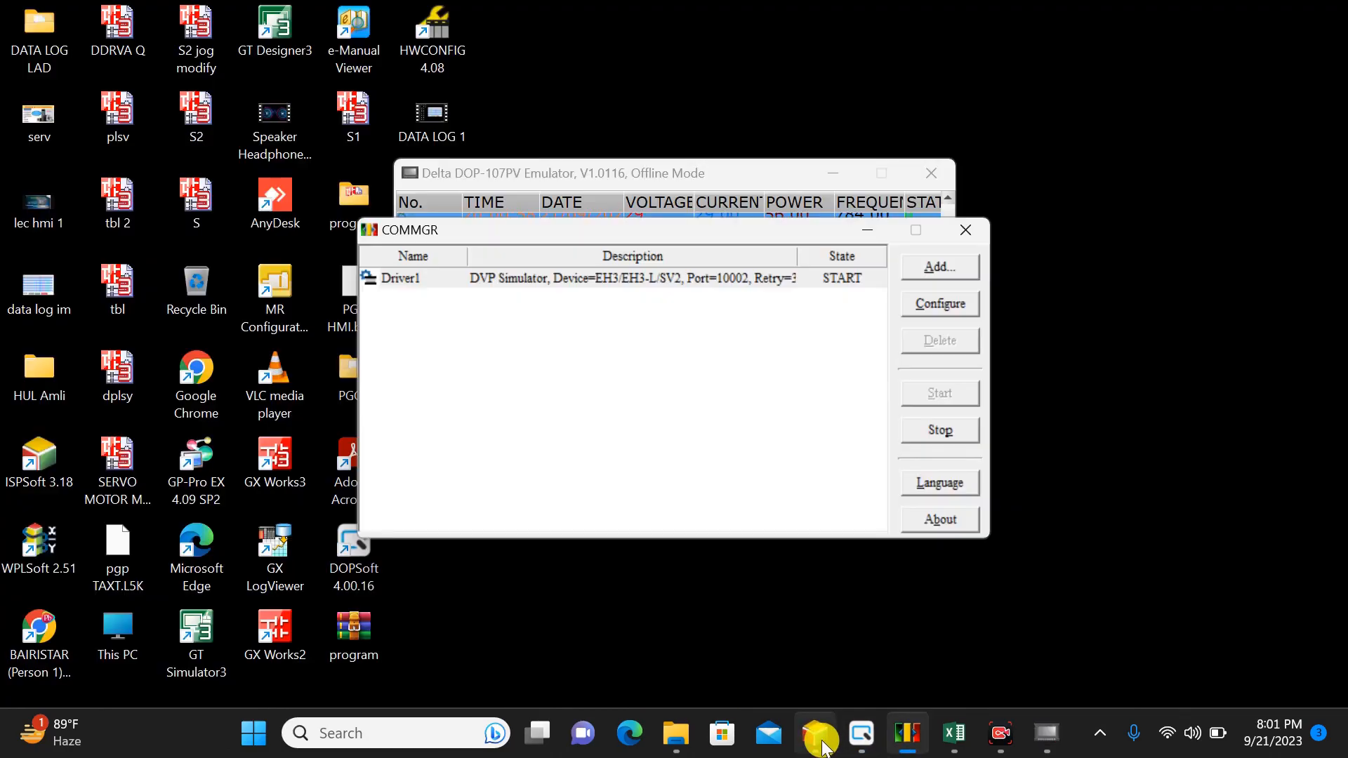
Switch to ISPSoft to review the D550 clearing logic in Networks 2 to 4, and clear the logged data in the emulator
left_click(817, 735)
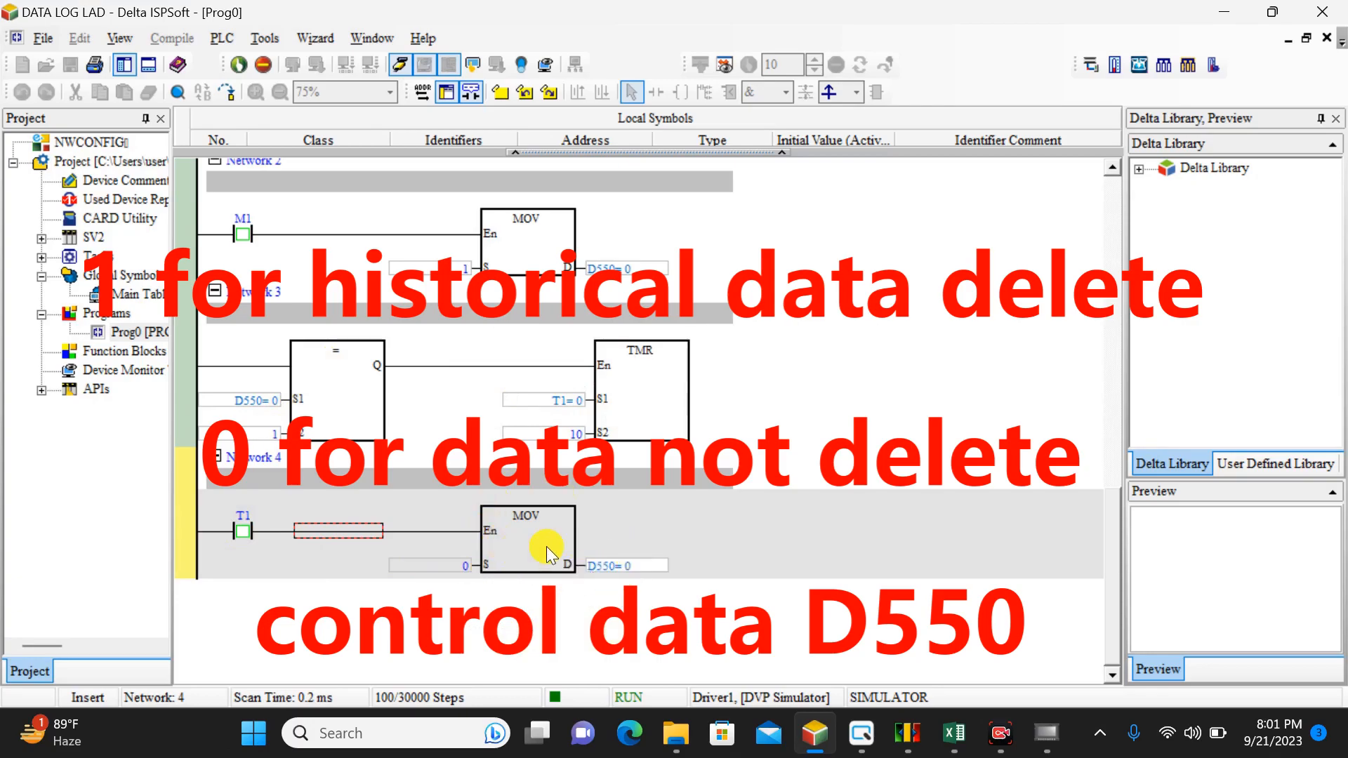
left_click(1044, 739)
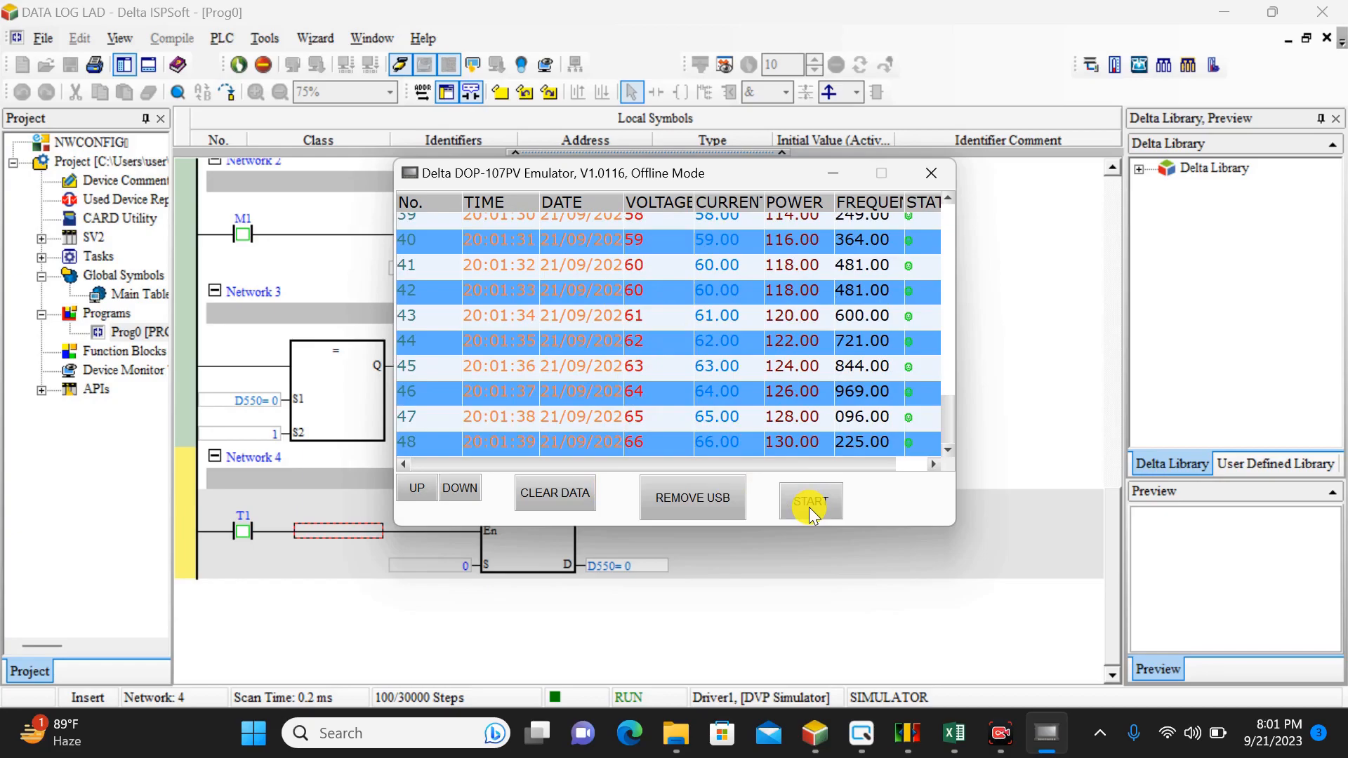
left_click(535, 496)
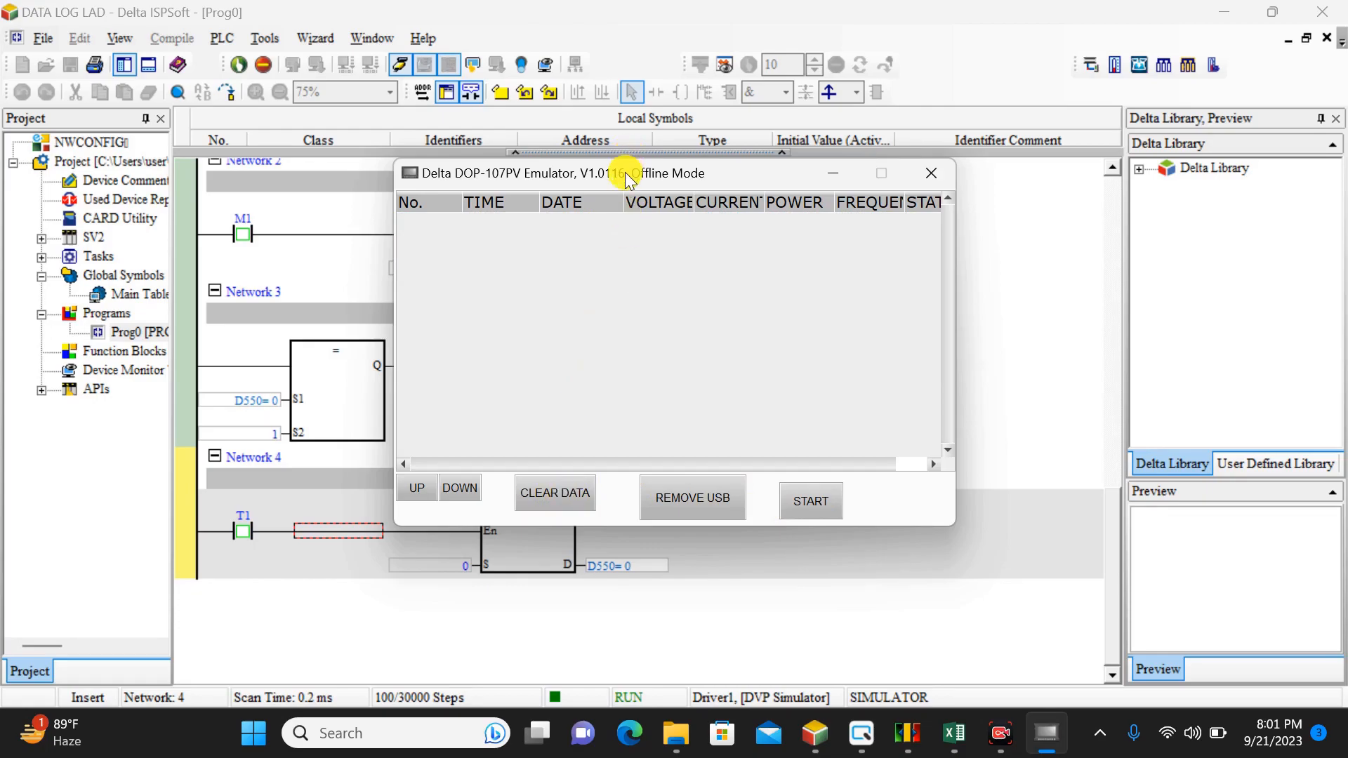
Place the emulator beside the ladder networks and test clearing the log with data logging both started and stopped
left_click_drag(625, 171, 860, 167)
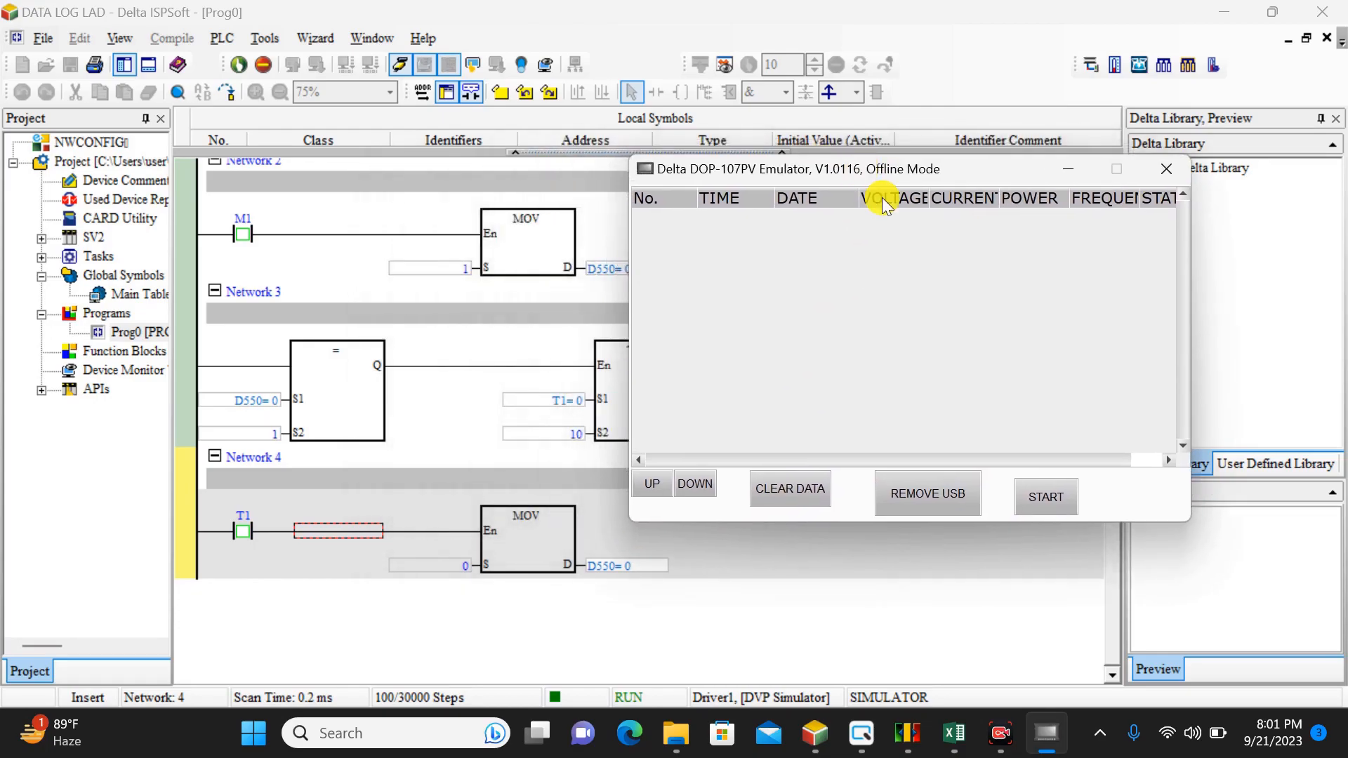
left_click(1041, 500)
left_click_drag(872, 162, 1019, 172)
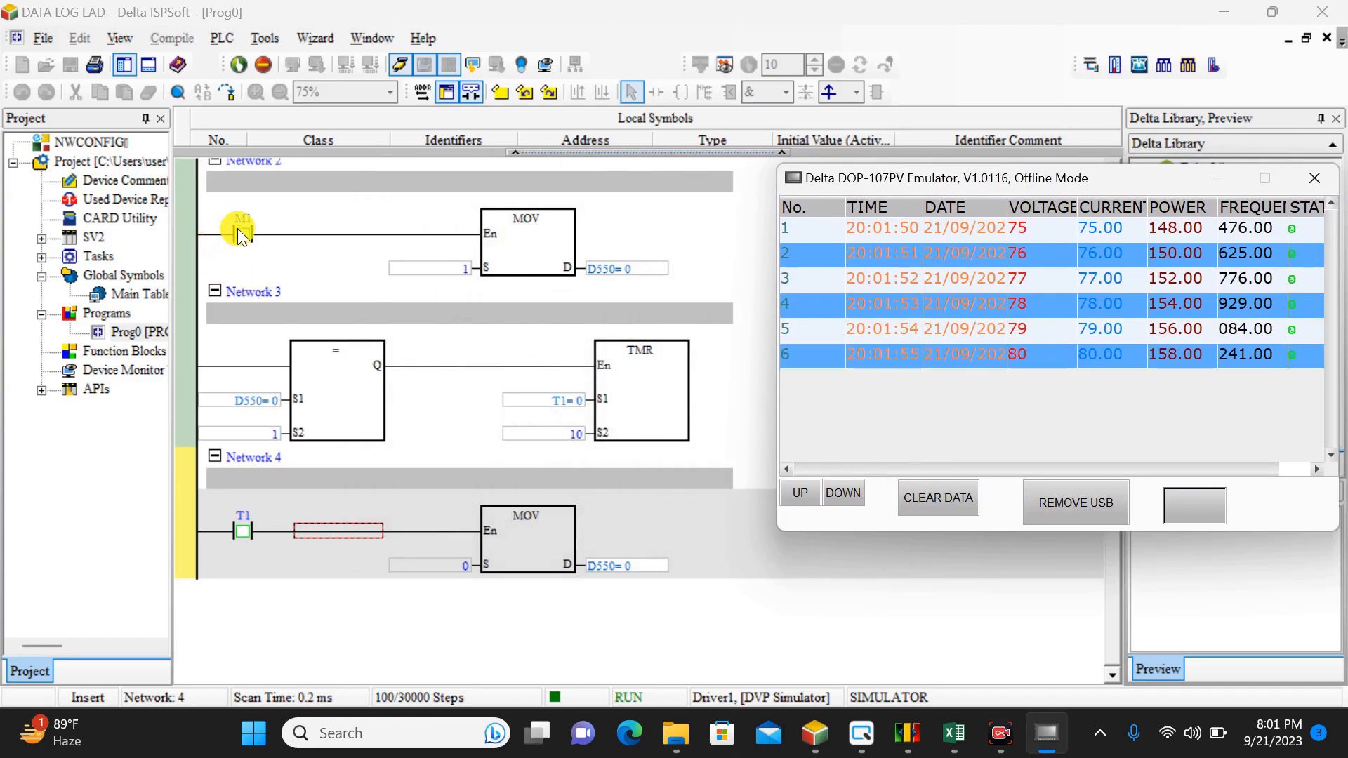
left_click(944, 509)
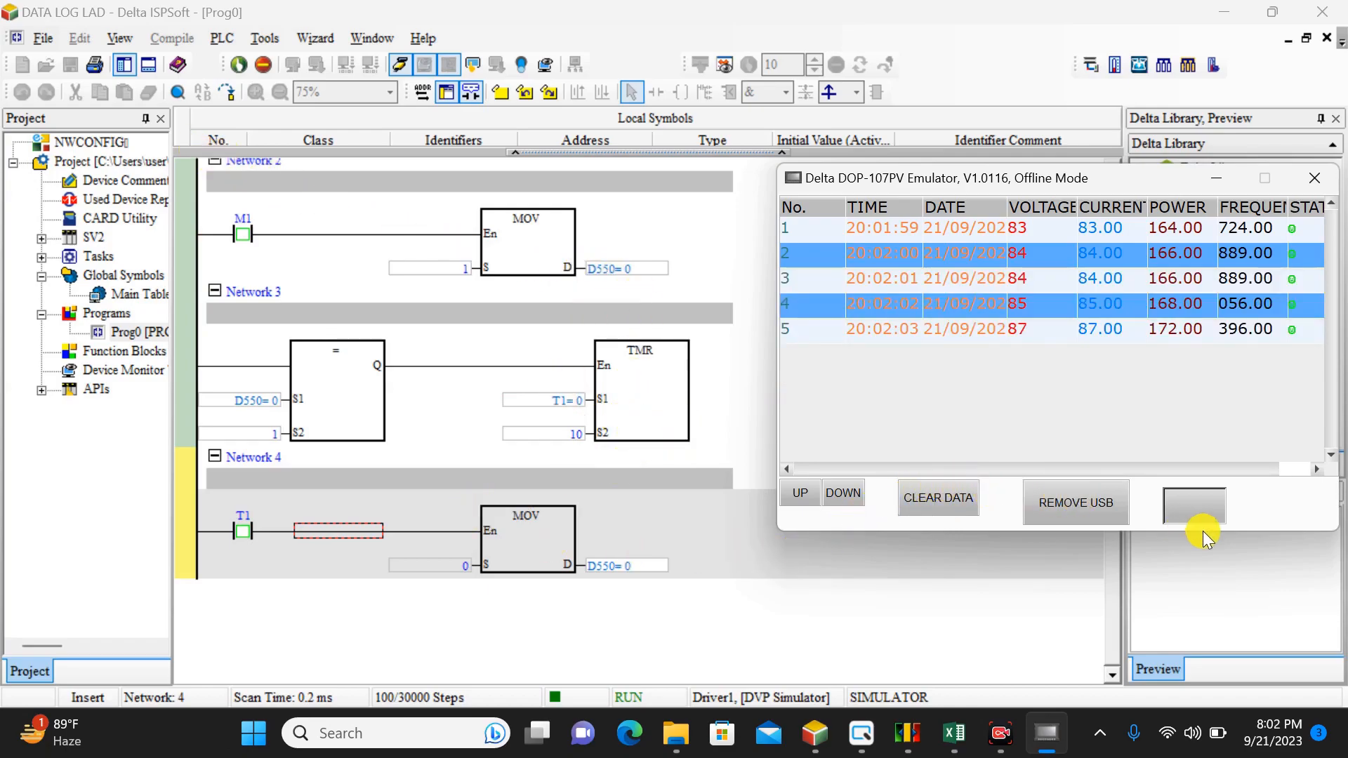
left_click(1192, 513)
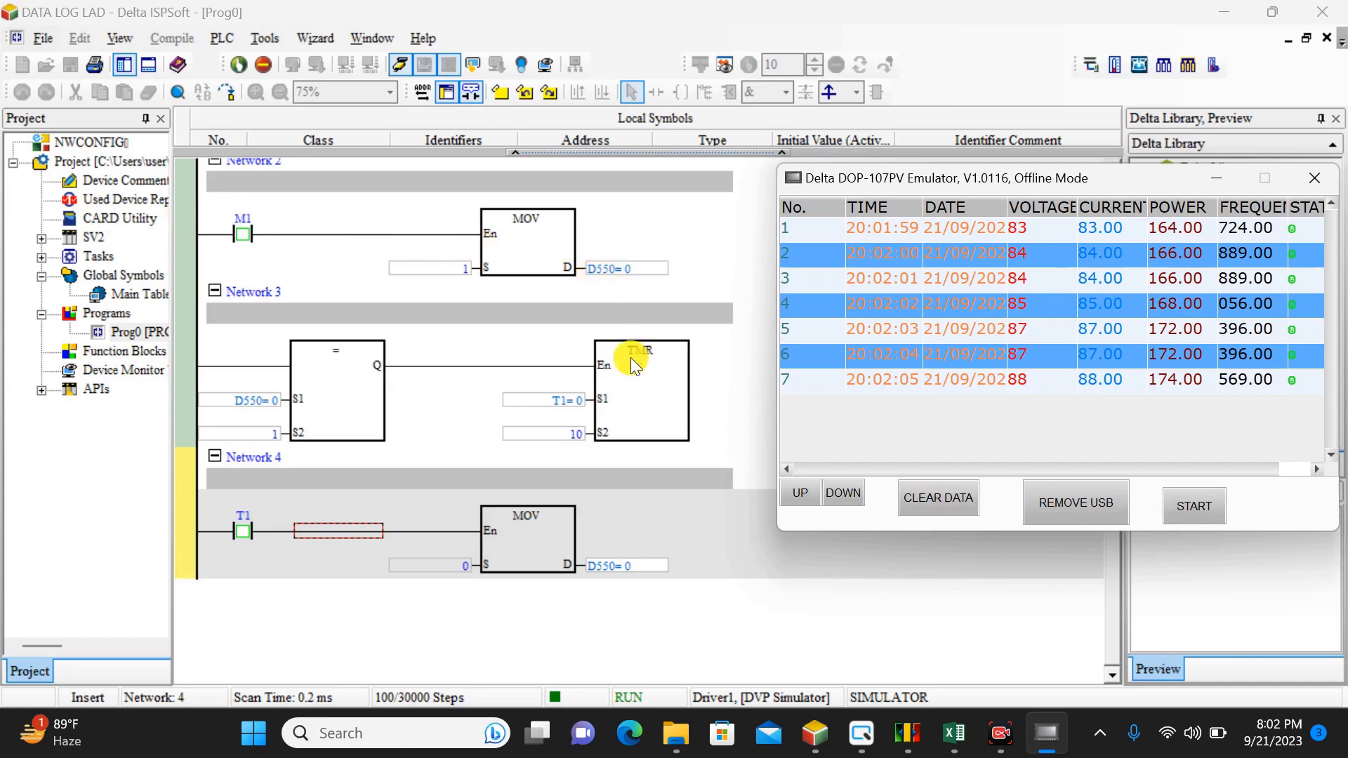
left_click(946, 503)
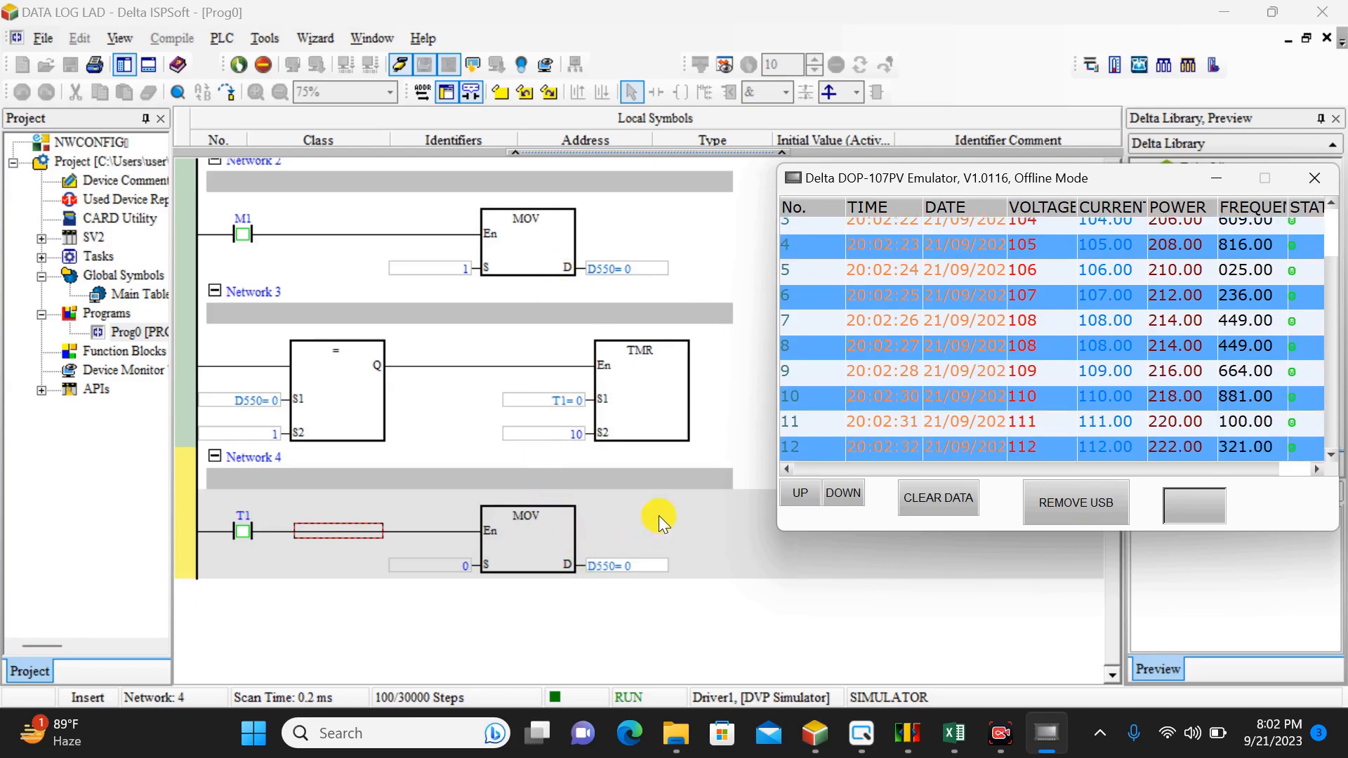
Review the ladder program up to the data-generating instructions in Network 1 and close the emulator
left_click_drag(1135, 179, 800, 268)
left_click_drag(1109, 170, 1110, 170)
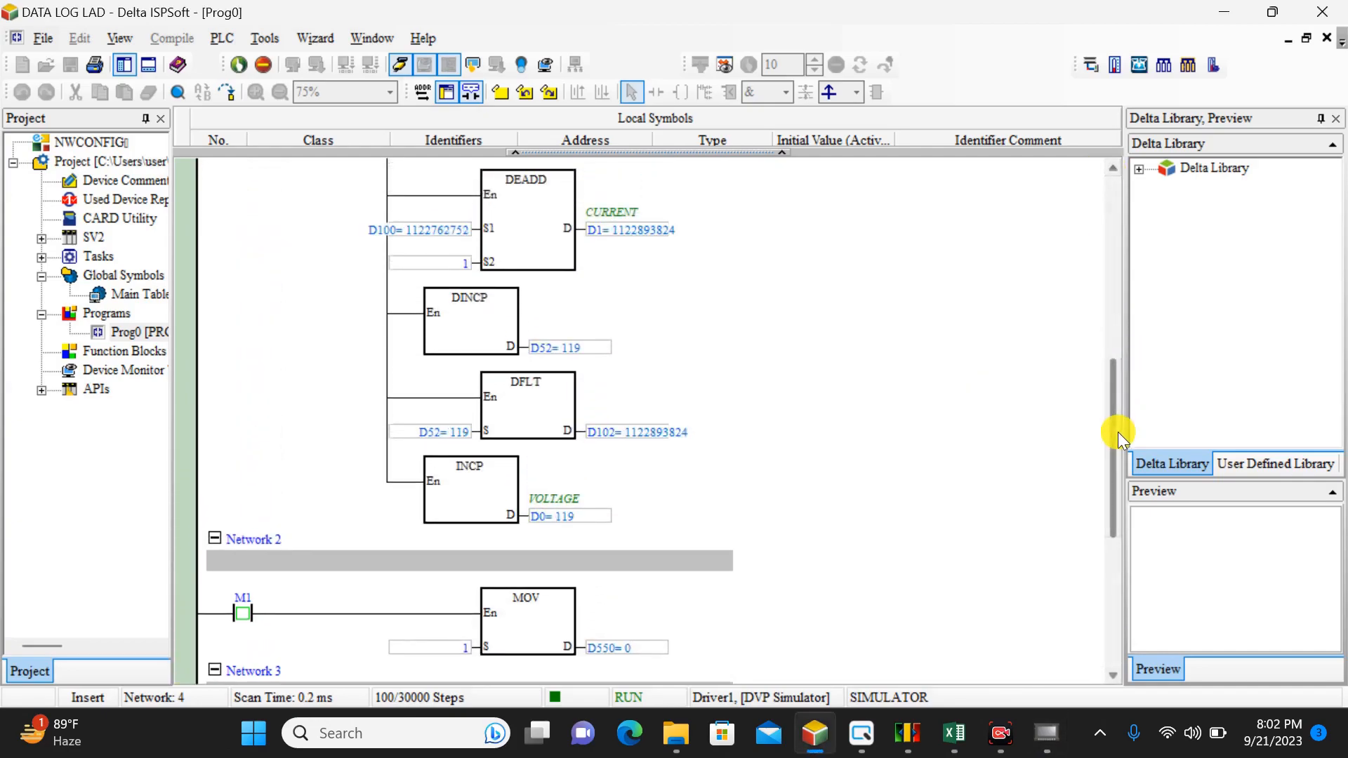
left_click_drag(1118, 431, 1124, 242)
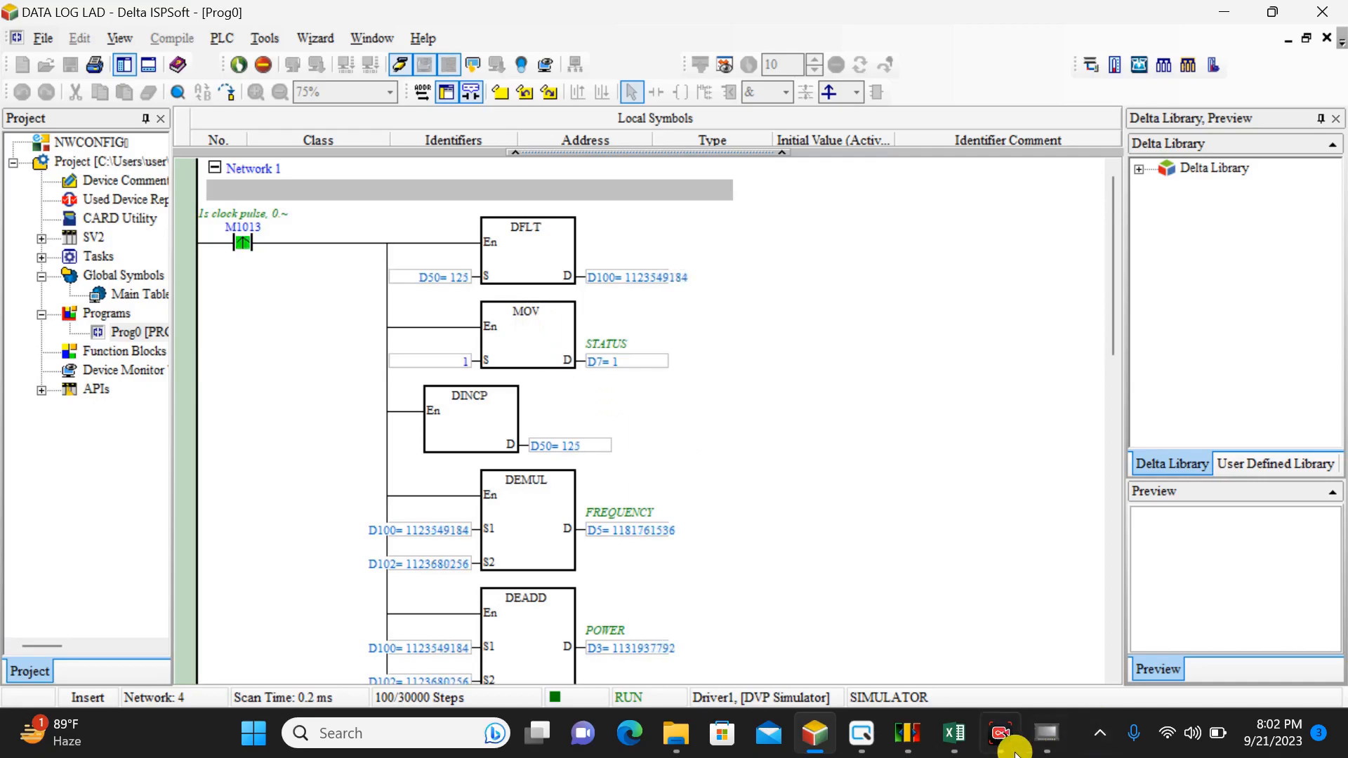
left_click(1046, 734)
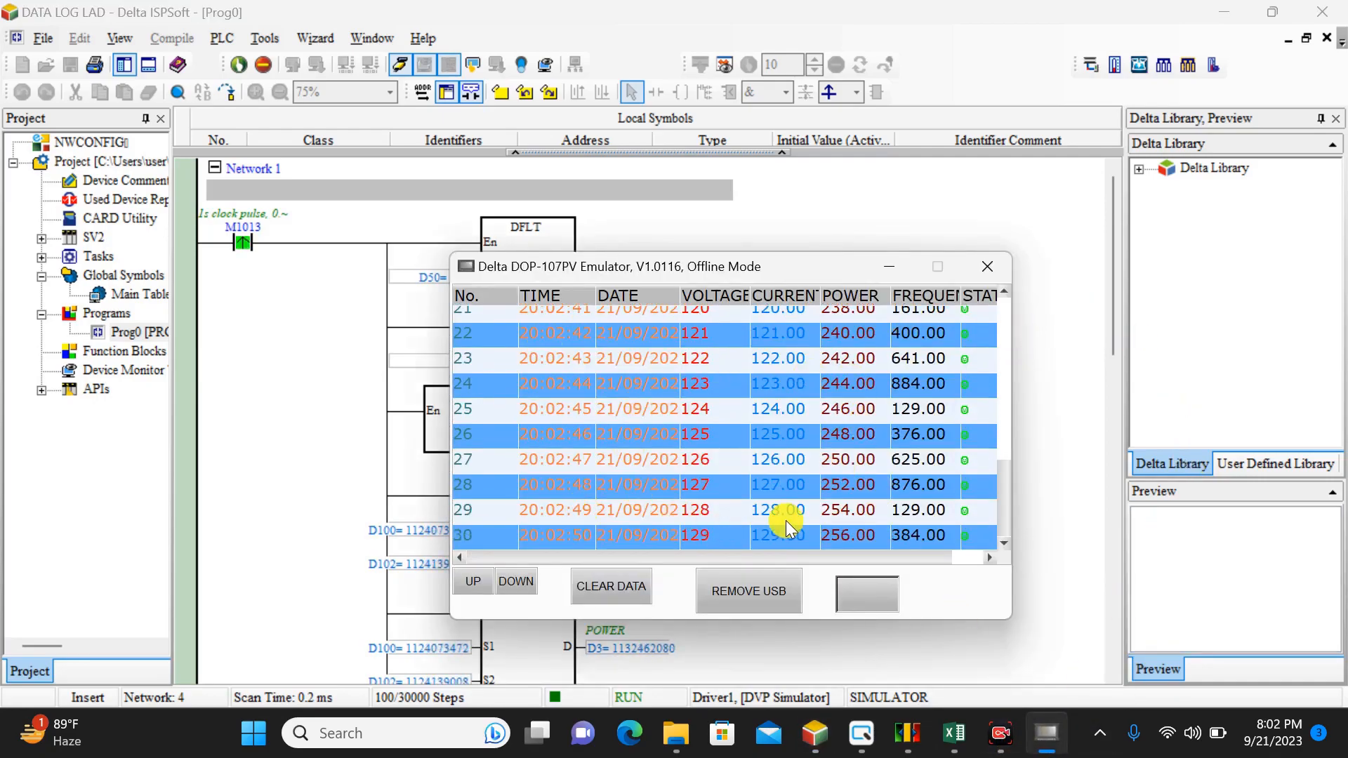
left_click(980, 268)
Set the data format of item 5 in the historical data table to Unsigned Decimal and apply the properties
double_click(609, 284)
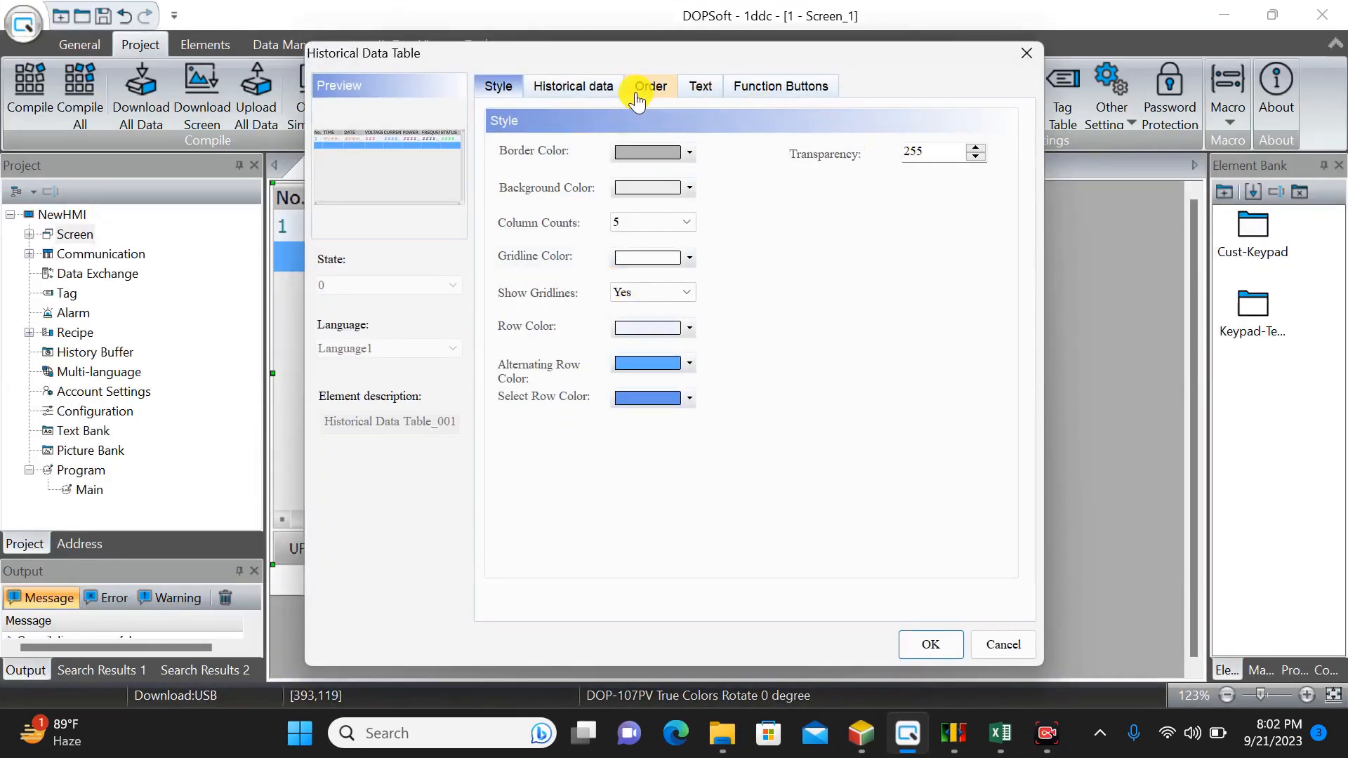
left_click(587, 87)
left_click(718, 278)
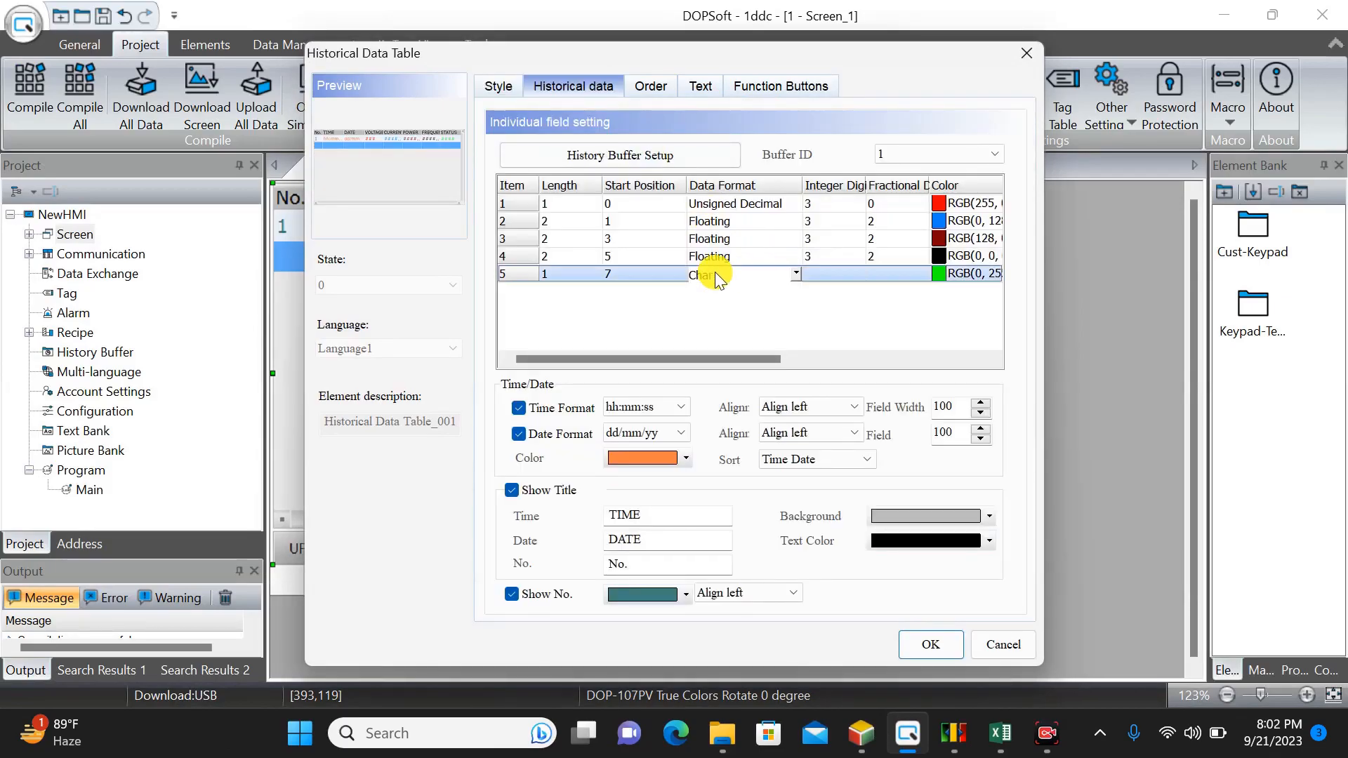
left_click(717, 276)
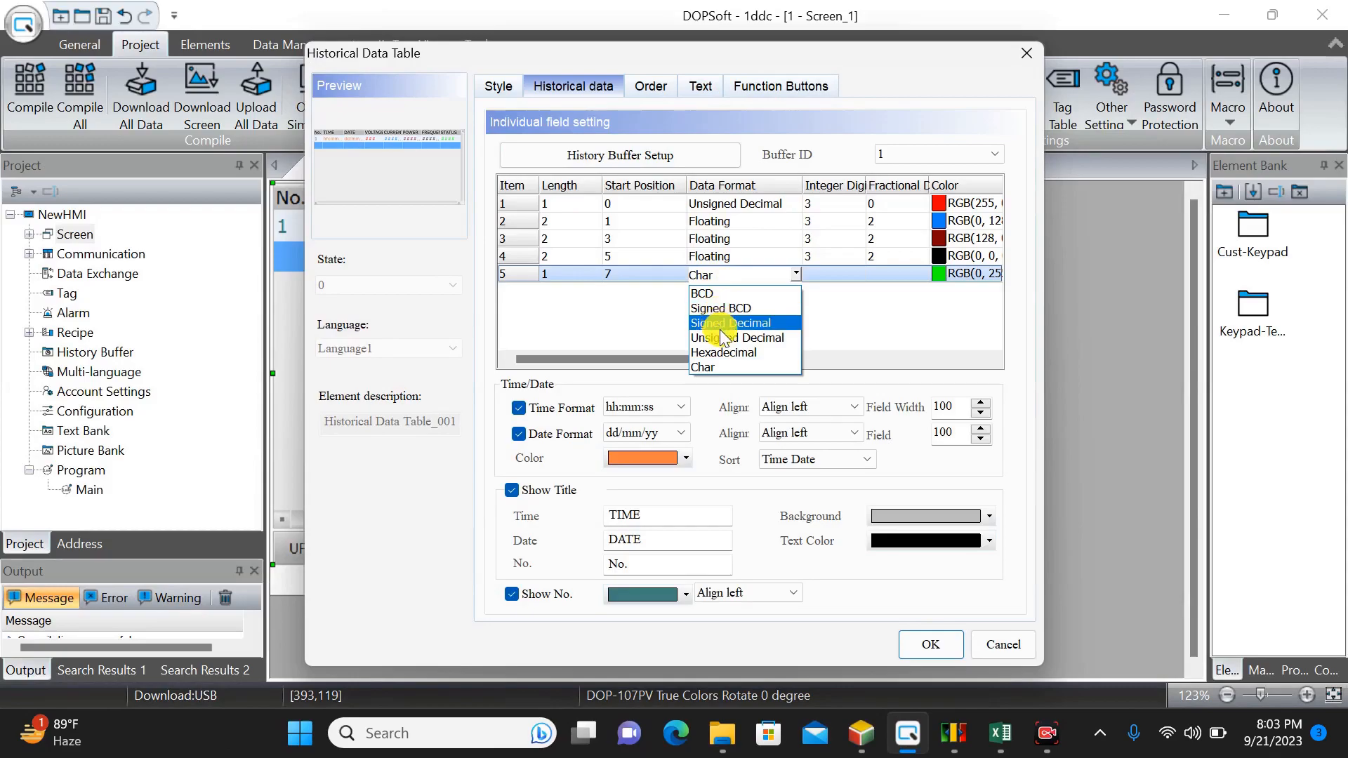
left_click(723, 338)
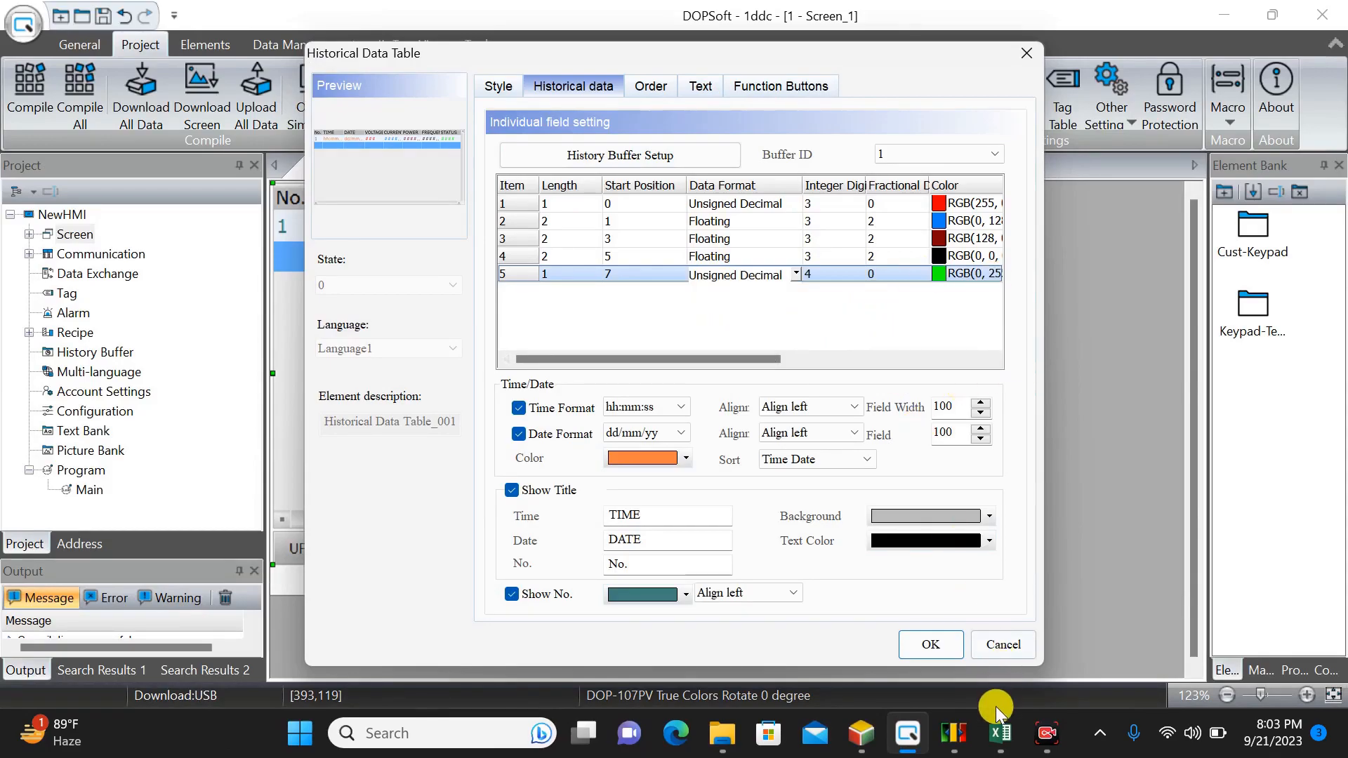
left_click(931, 644)
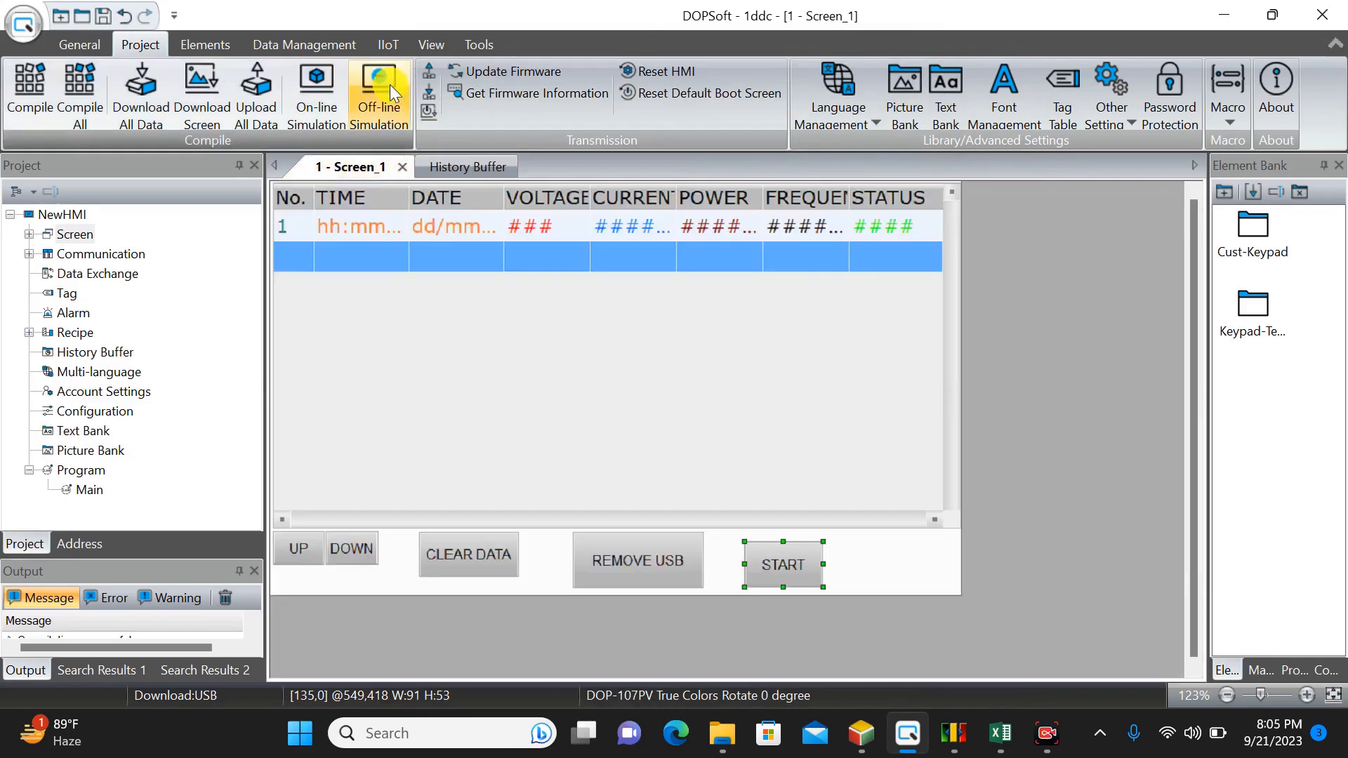
Rerun the off-line simulation and start data logging to check the STATUS column
left_click(390, 85)
left_click(808, 501)
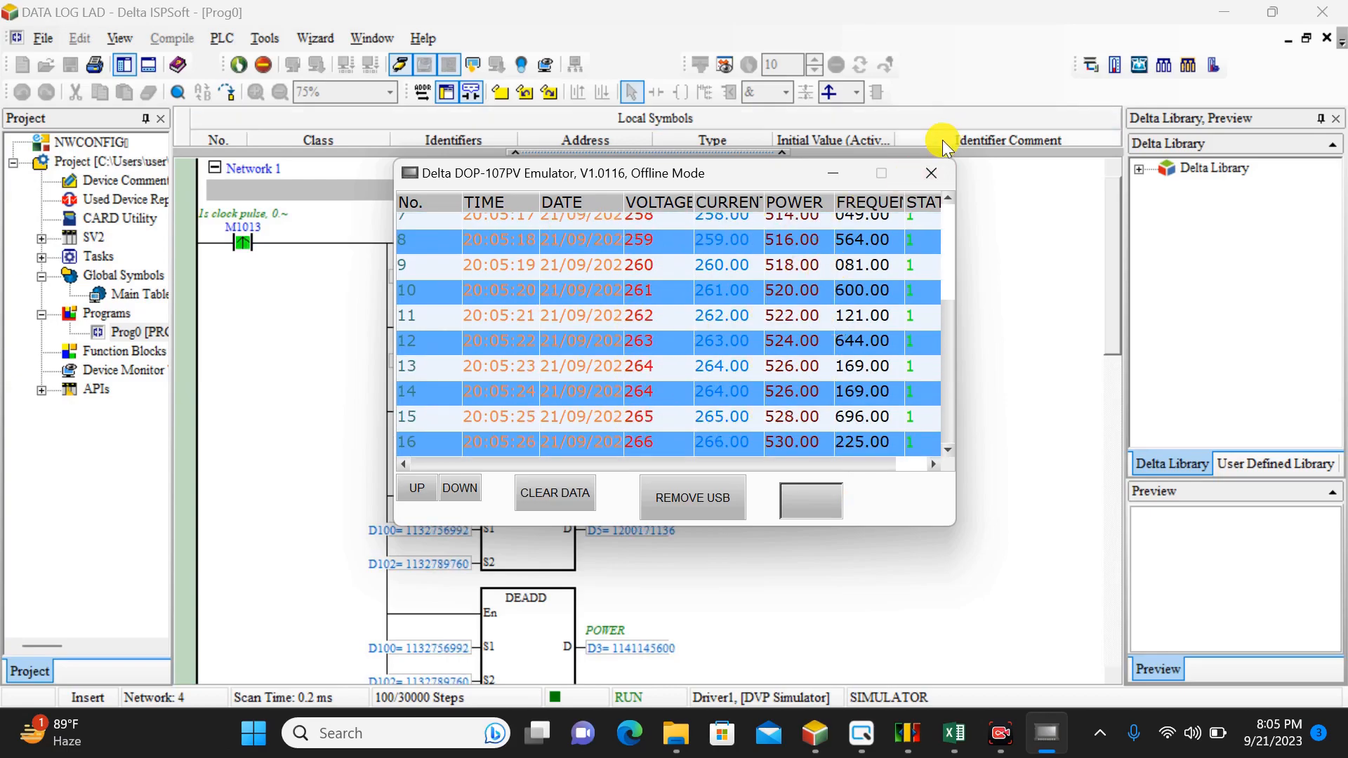
Close the emulator and, back in DOPSoft, review the individual field settings of the historical data table
left_click(920, 178)
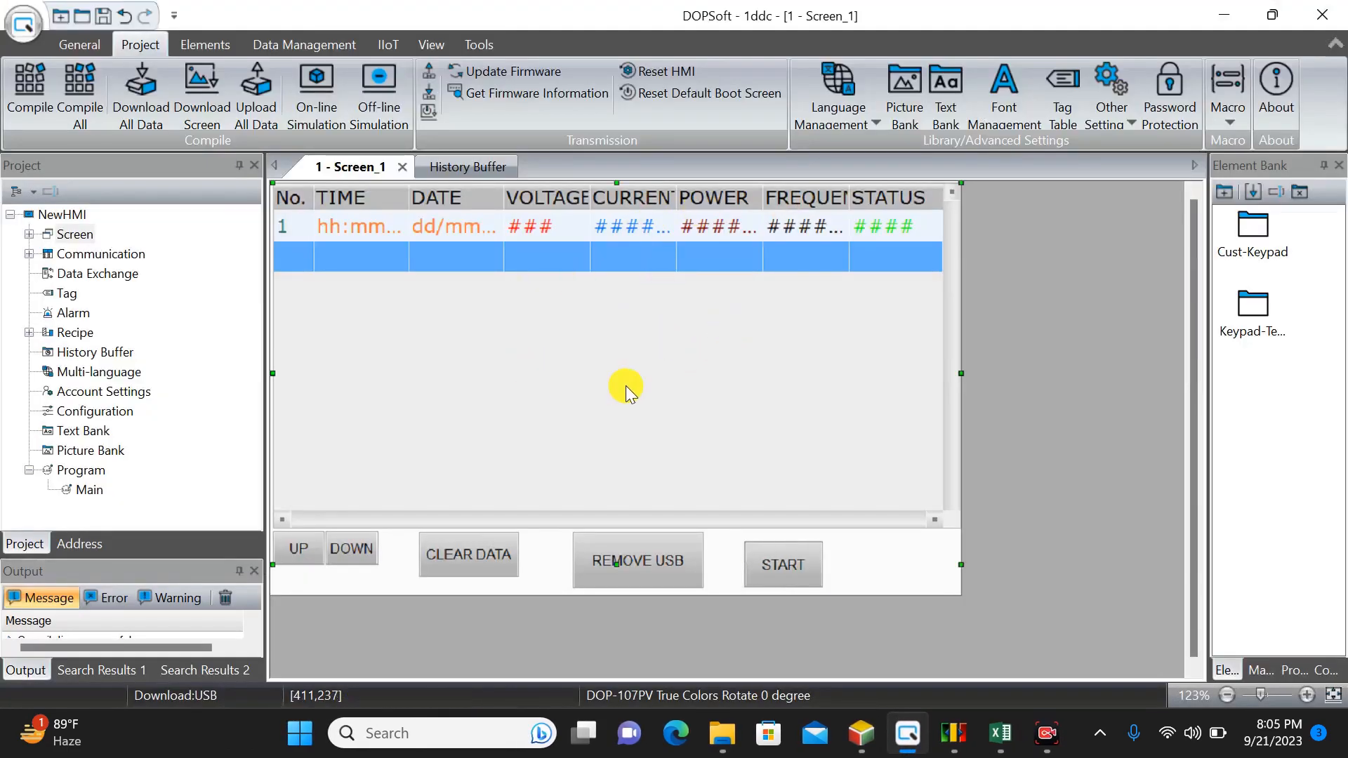
double_click(626, 385)
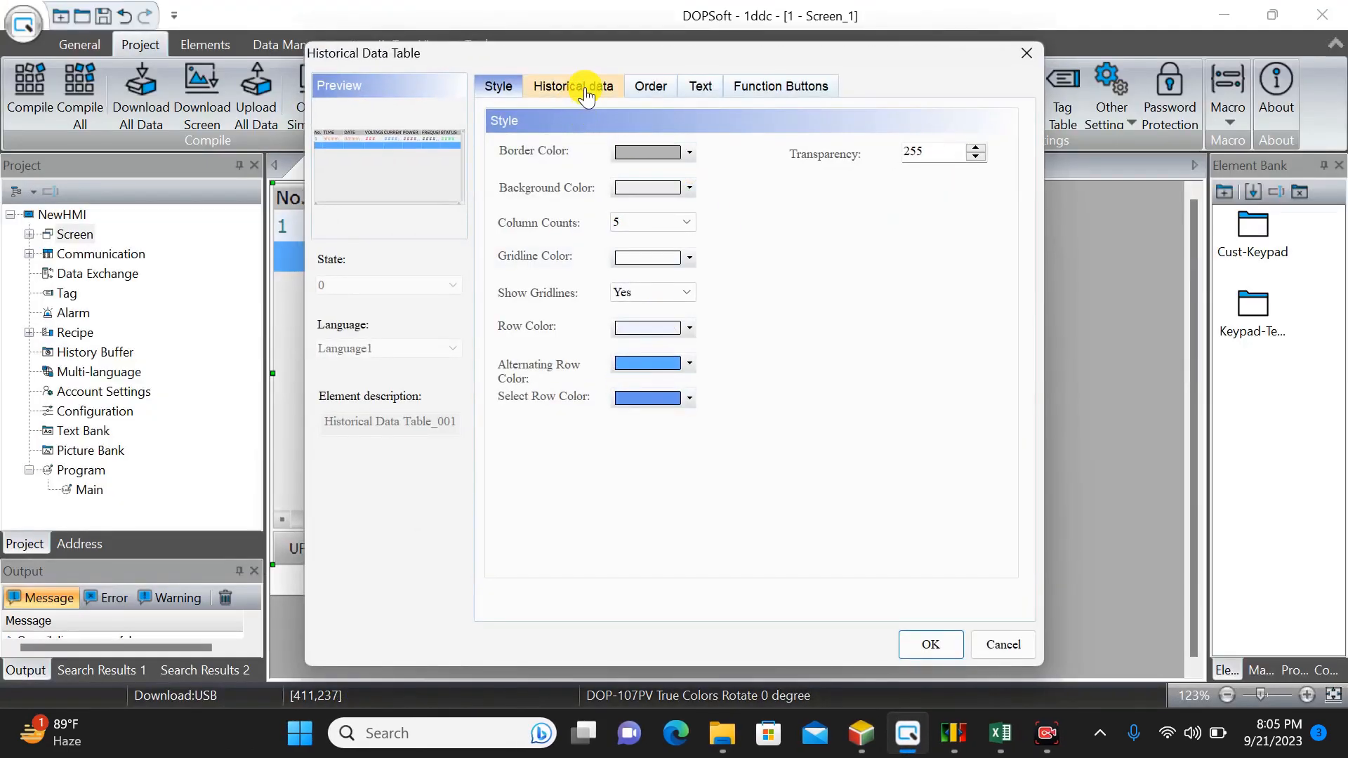
left_click(587, 92)
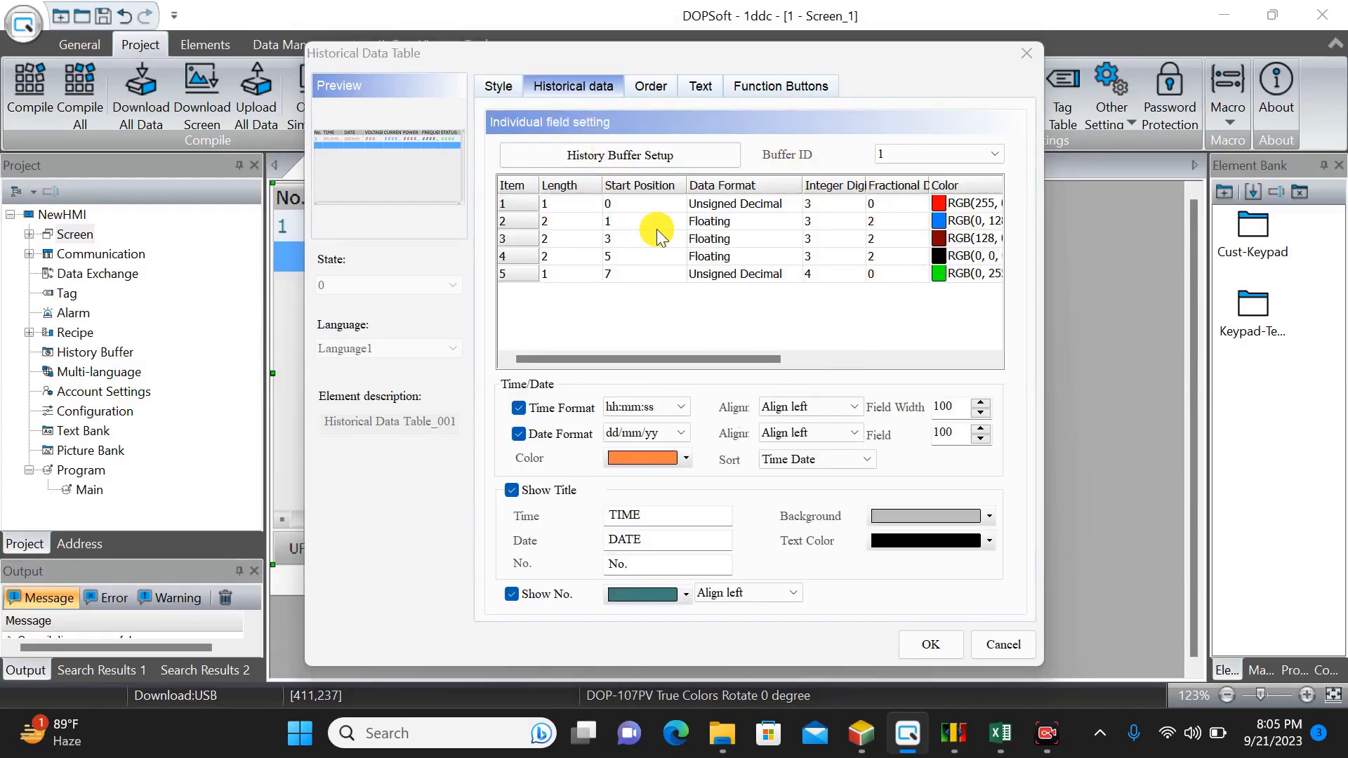
left_click(927, 645)
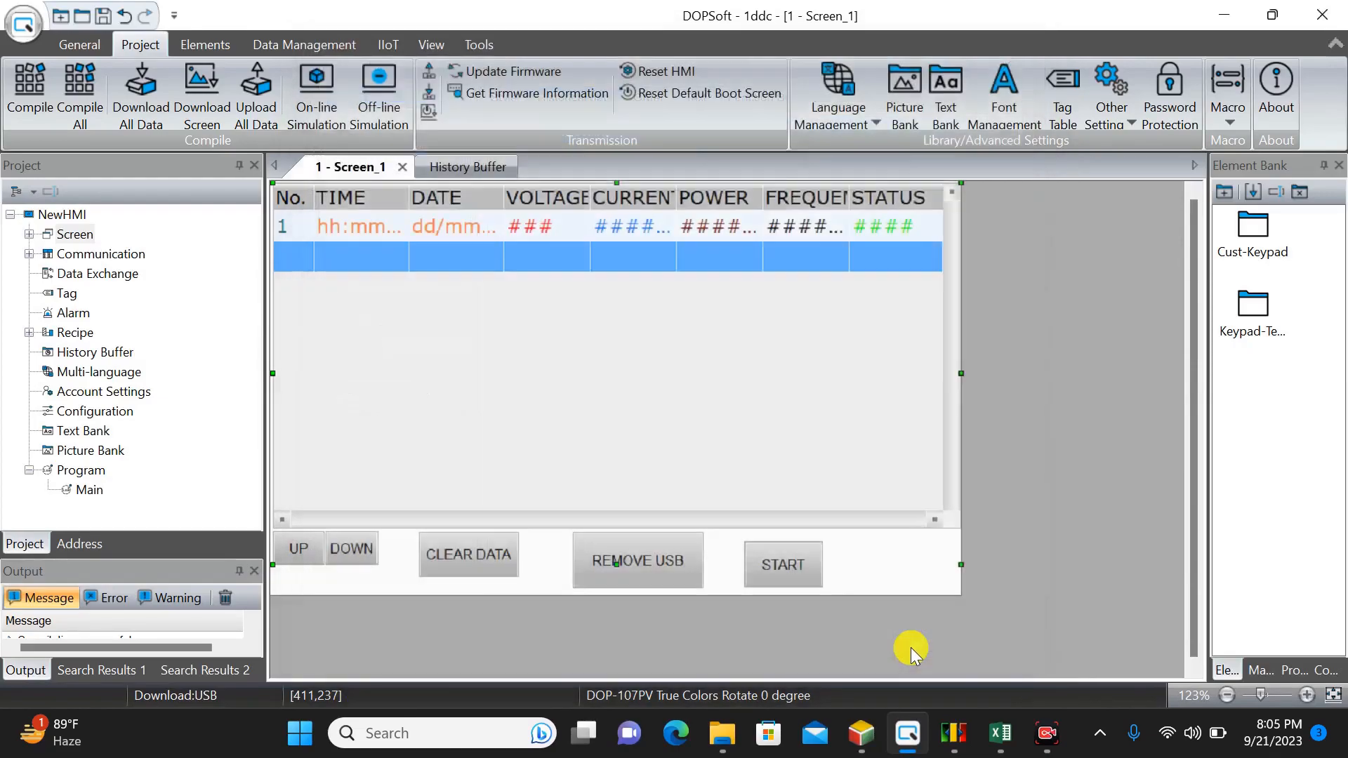
Change the sampling trigger of history buffer 1 from a timer to PLC, apply it and return to Screen_1
left_click(483, 171)
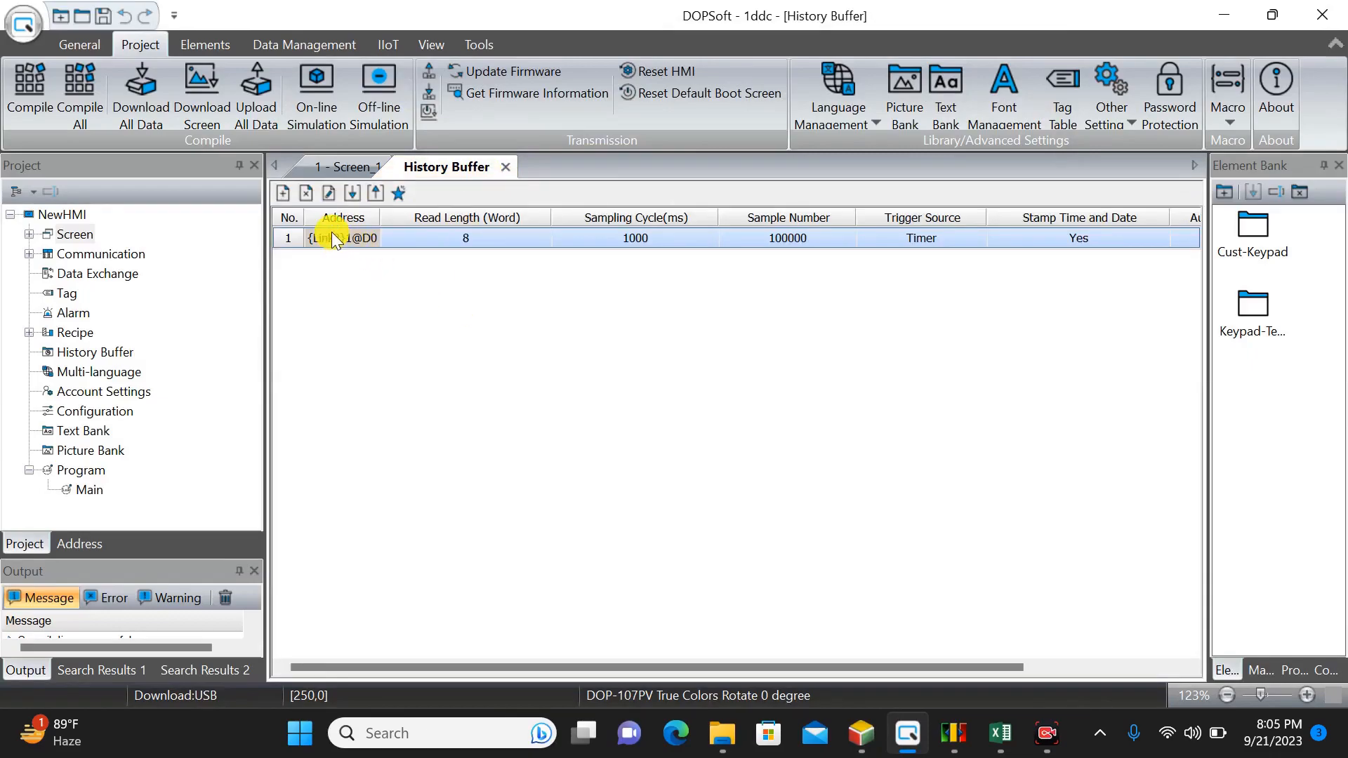
left_click(329, 194)
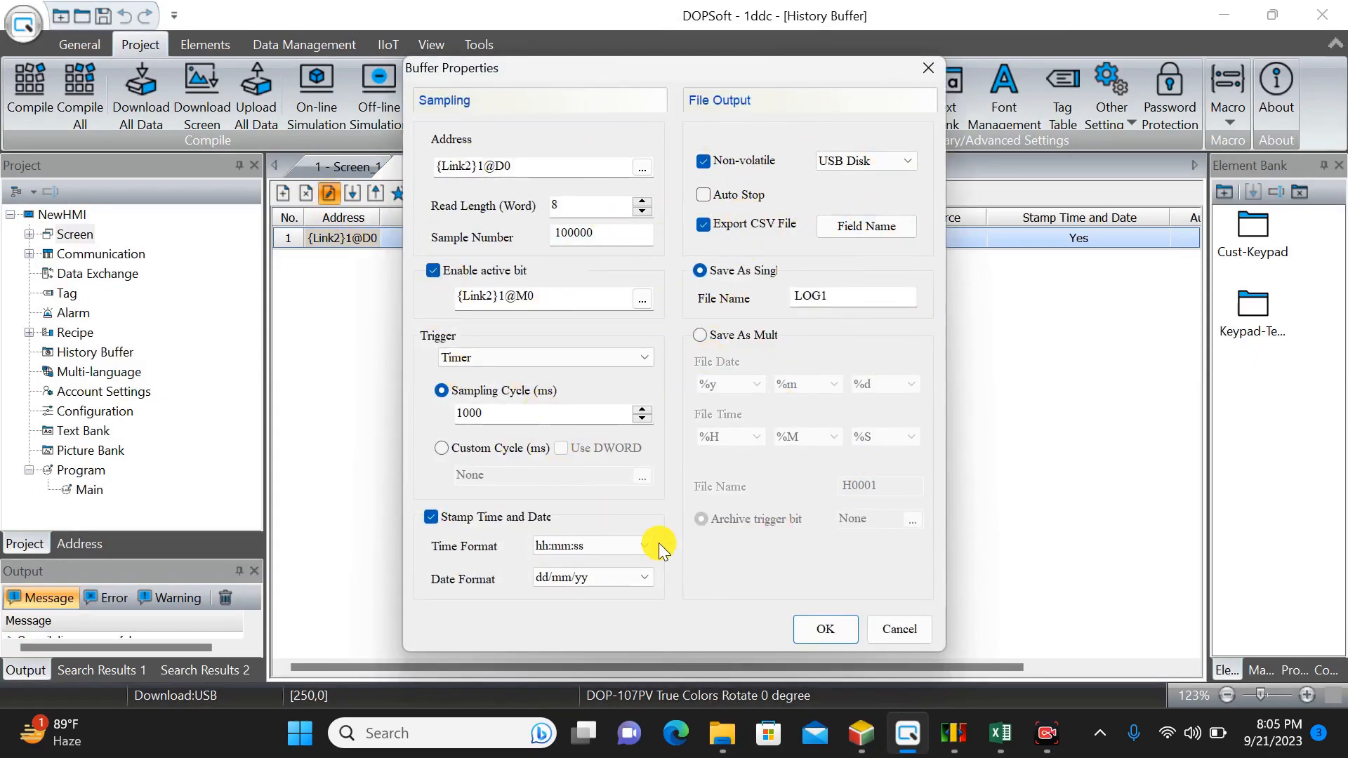
left_click(532, 364)
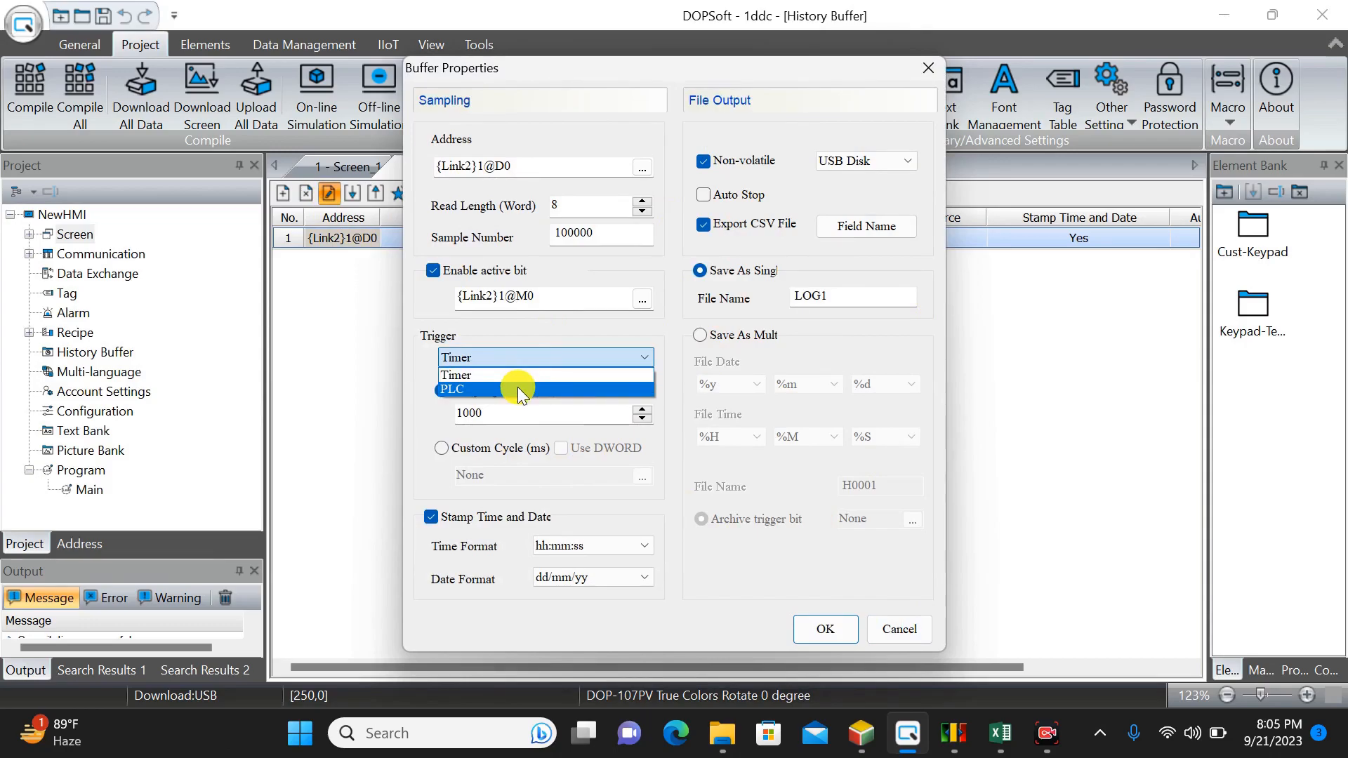
left_click(518, 389)
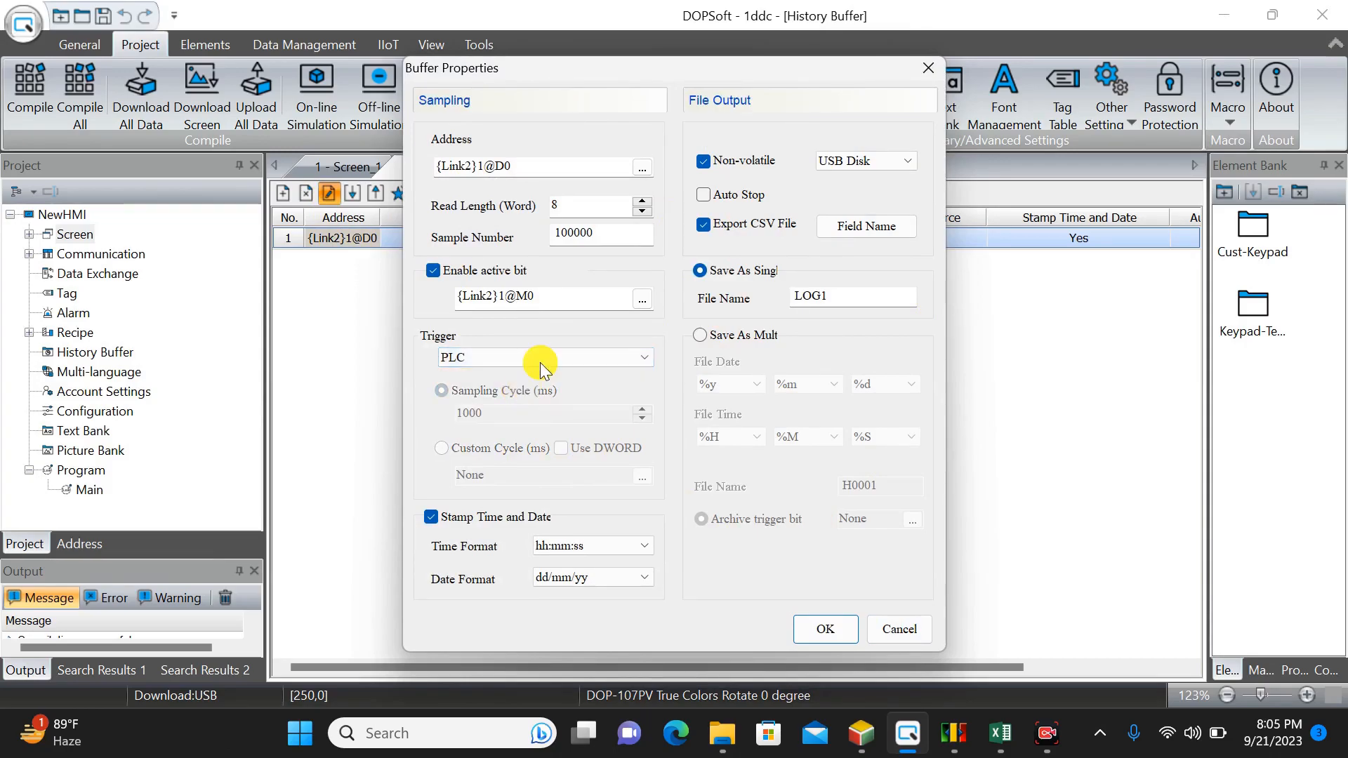
left_click(847, 636)
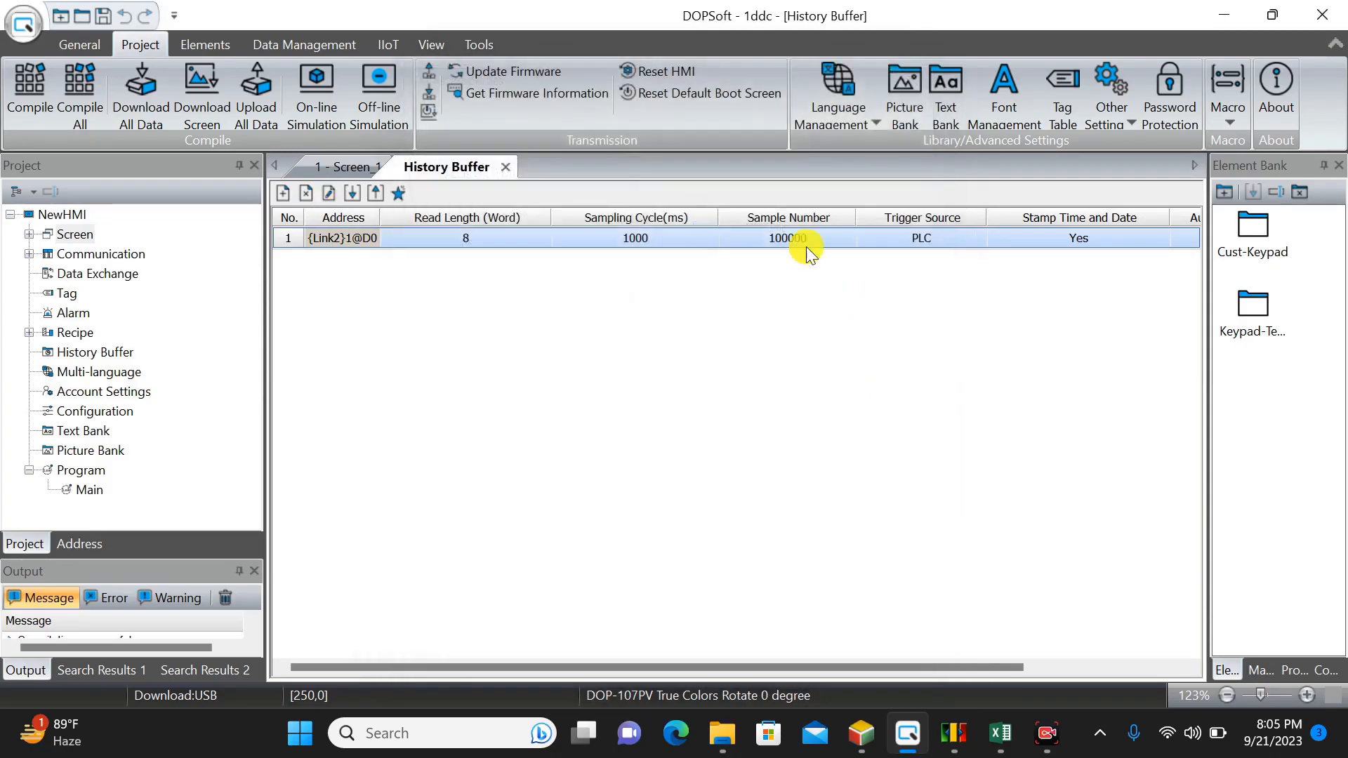
left_click(336, 171)
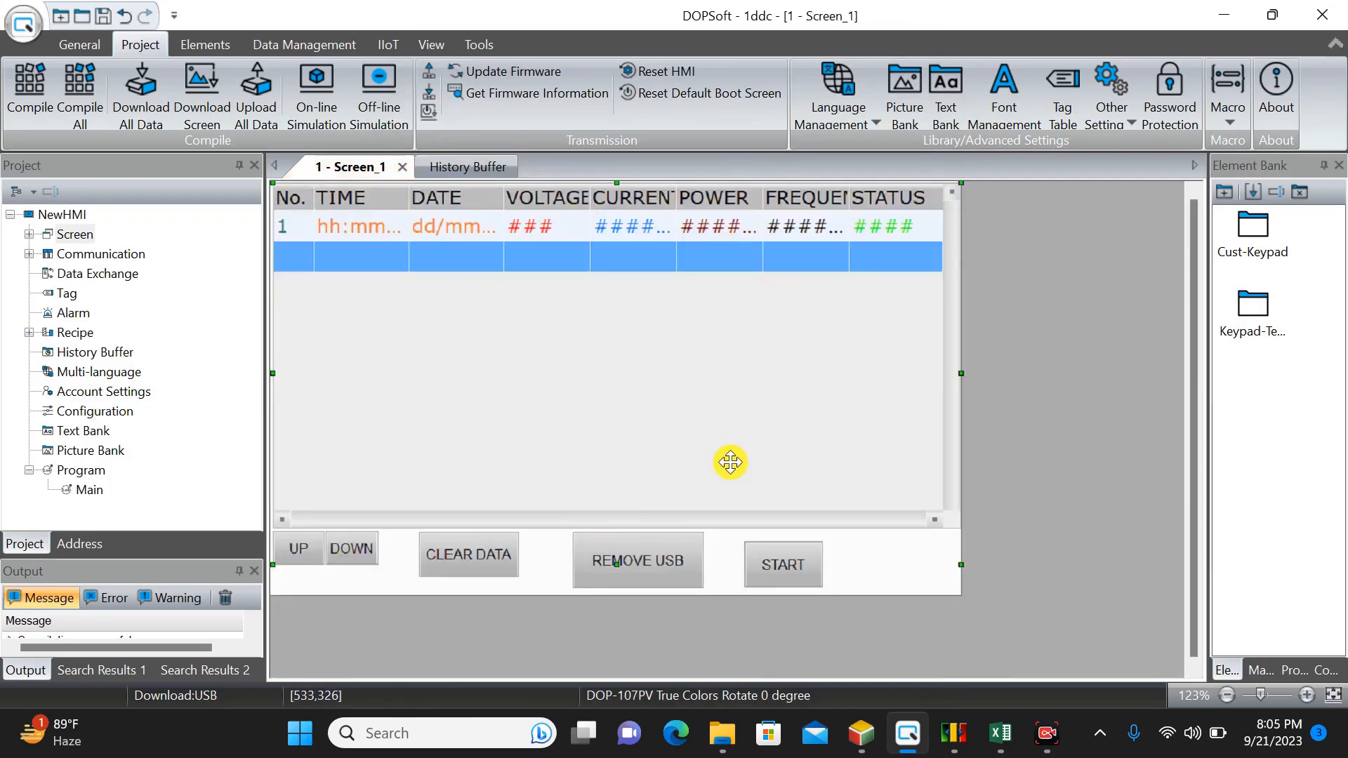